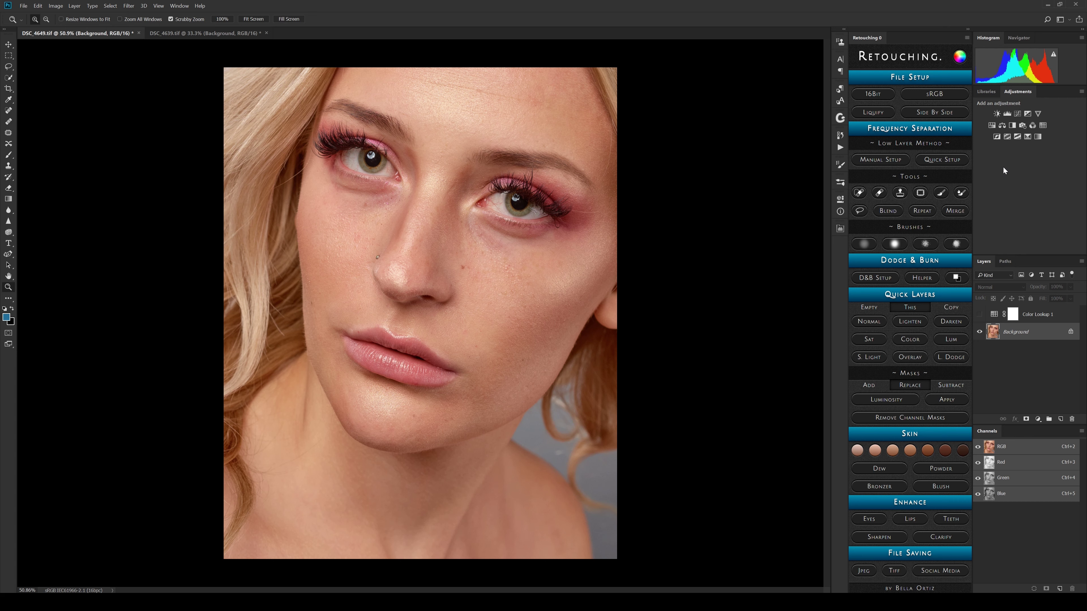
Step: Change the Retouching panel's accent colour to a deeper blue
left_click(961, 56)
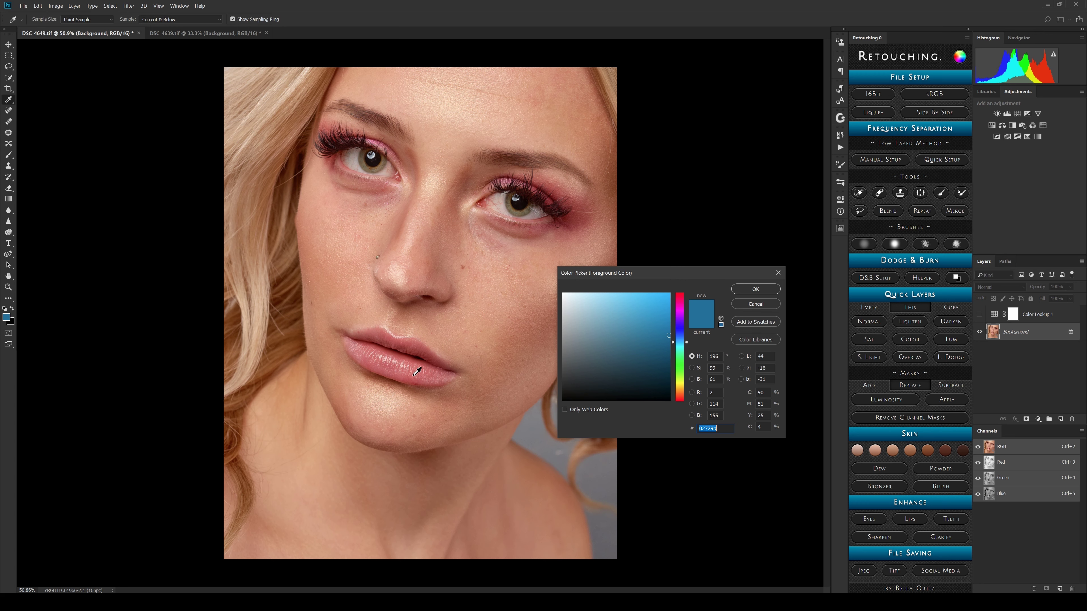
left_click(398, 367)
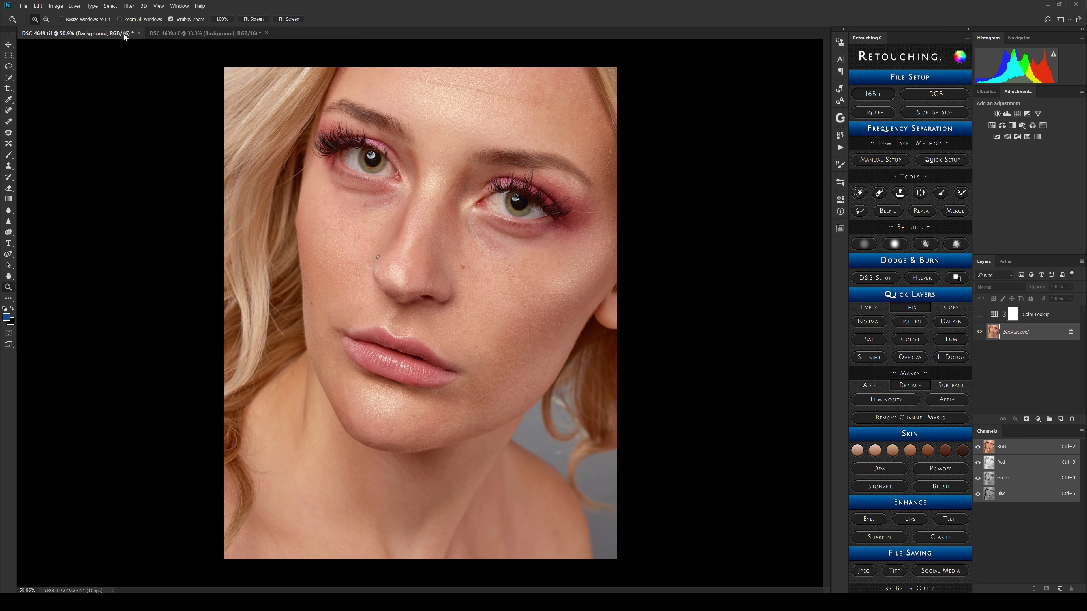
Step: Convert the portrait to 8-bit and back to 16-bit, and look through the colour profile choices
left_click(915, 95)
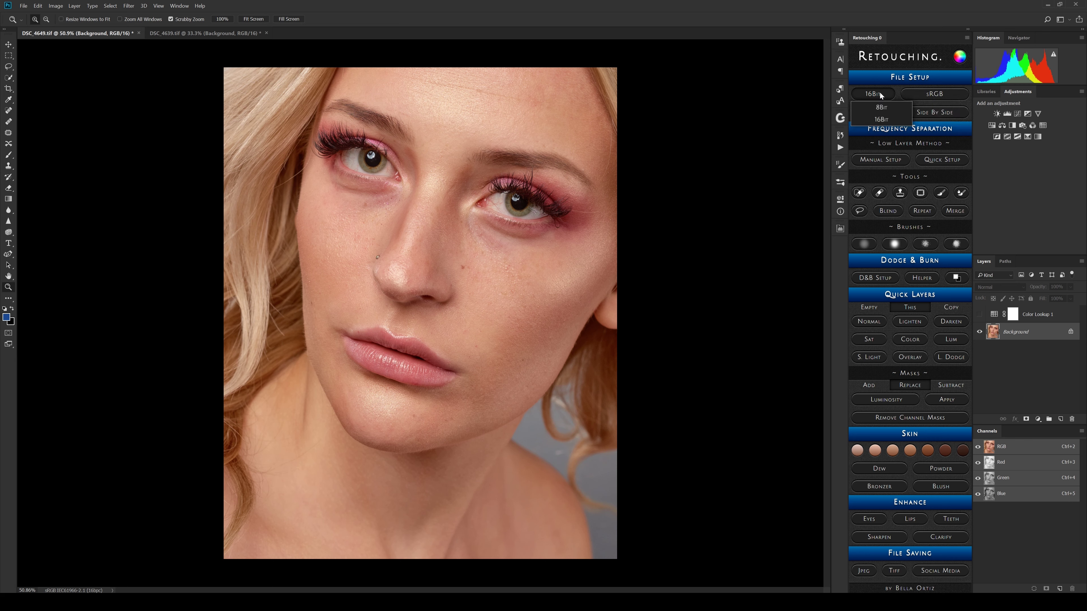
mouse_move(885, 94)
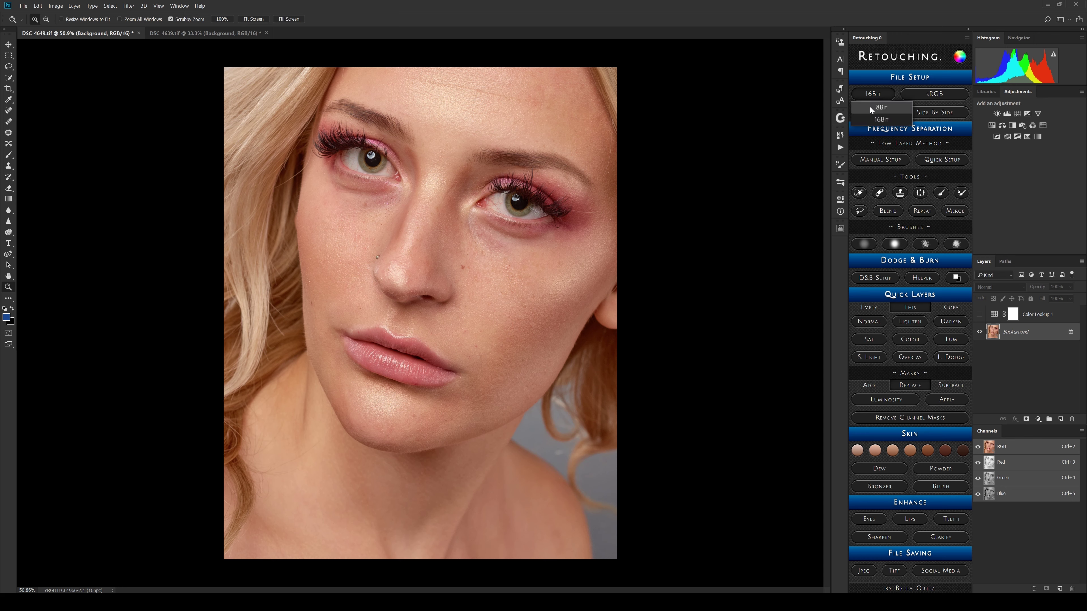
left_click(881, 107)
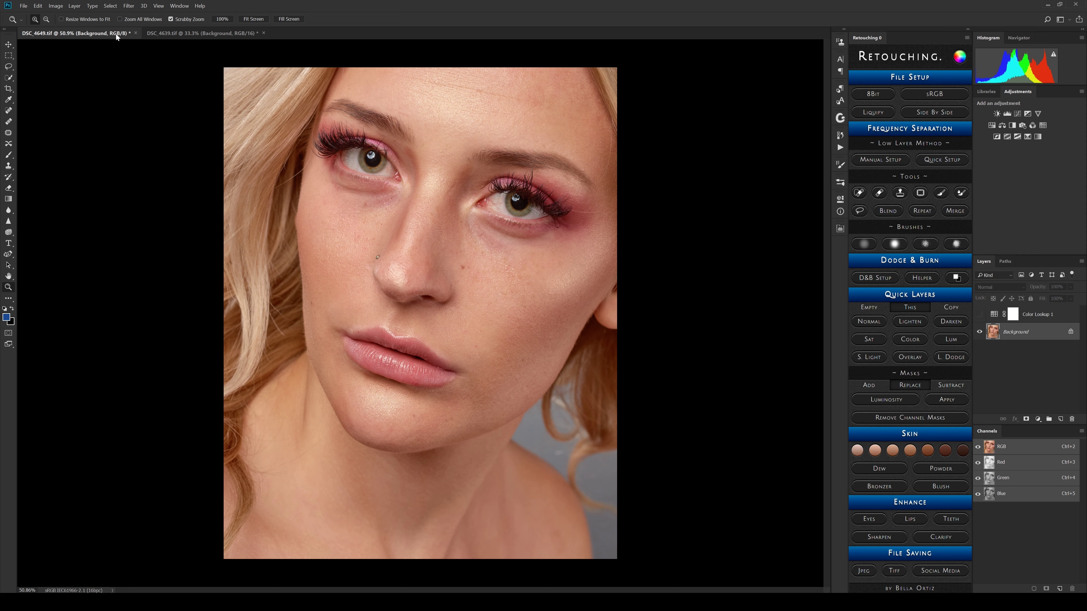
mouse_move(868, 95)
left_click(864, 118)
mouse_move(931, 97)
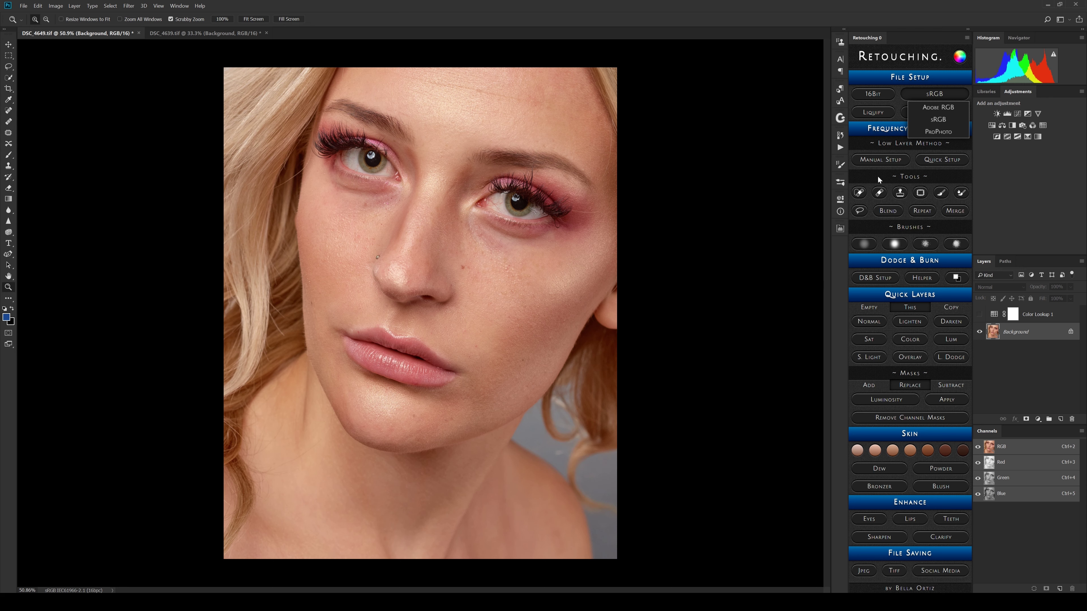
left_click(933, 107)
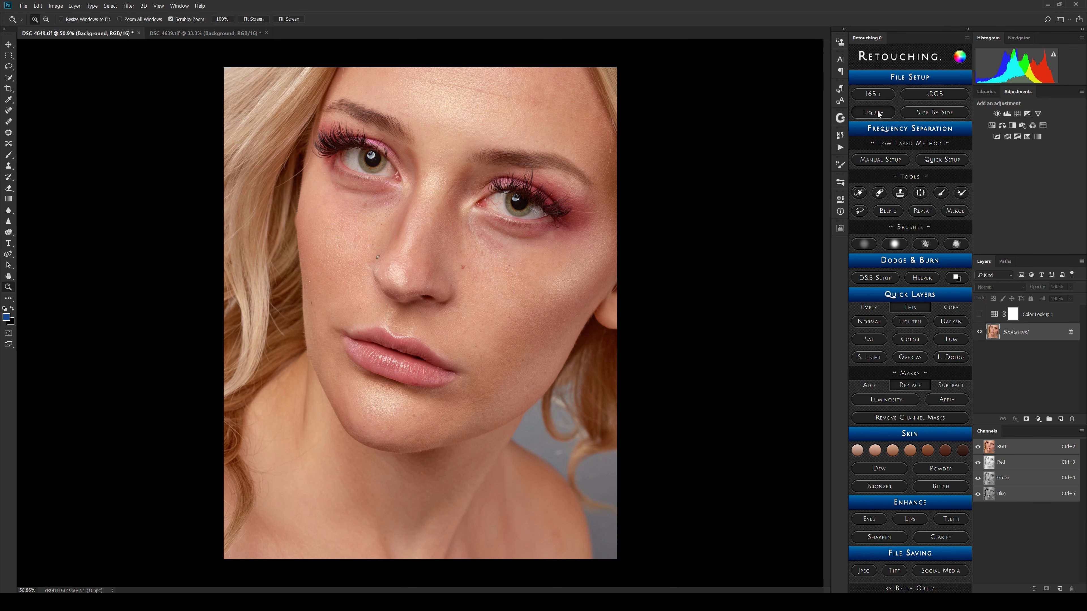
Step: Create a Liquify layer above the Background from a merged copy of the portrait
left_click(877, 112)
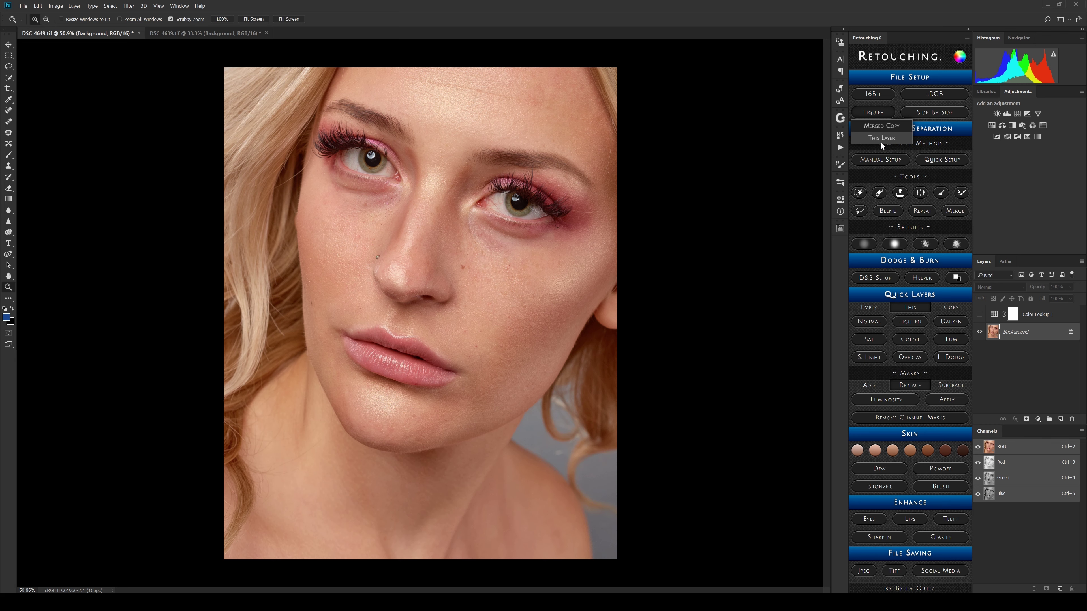
left_click(889, 126)
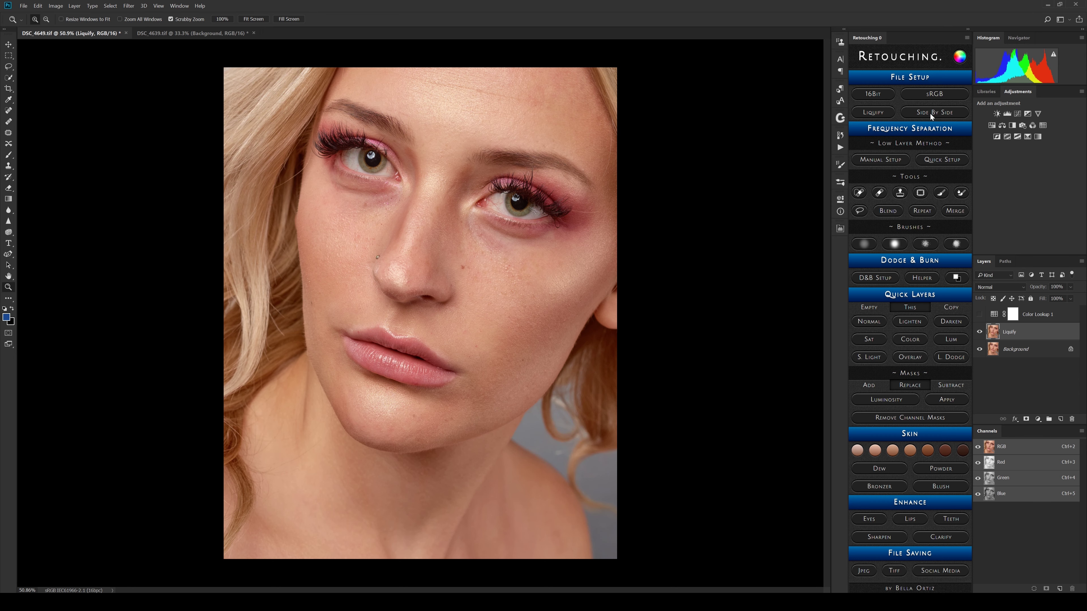
Step: Open a side-by-side second view of the portrait, narrow the original view and zoom it out to show the whole image
left_click(930, 113)
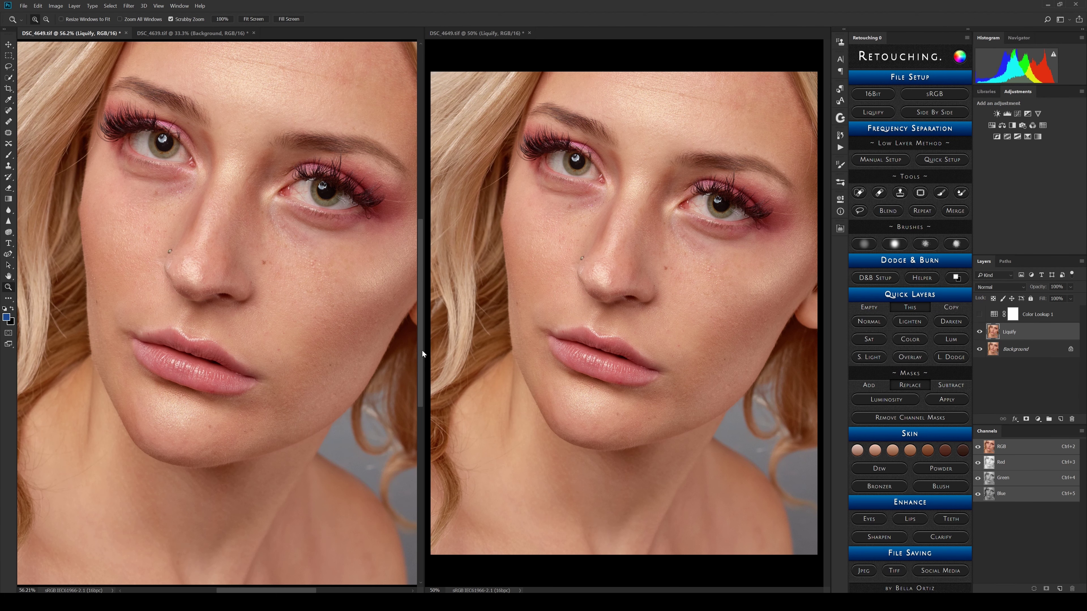
left_click_drag(425, 349, 300, 350)
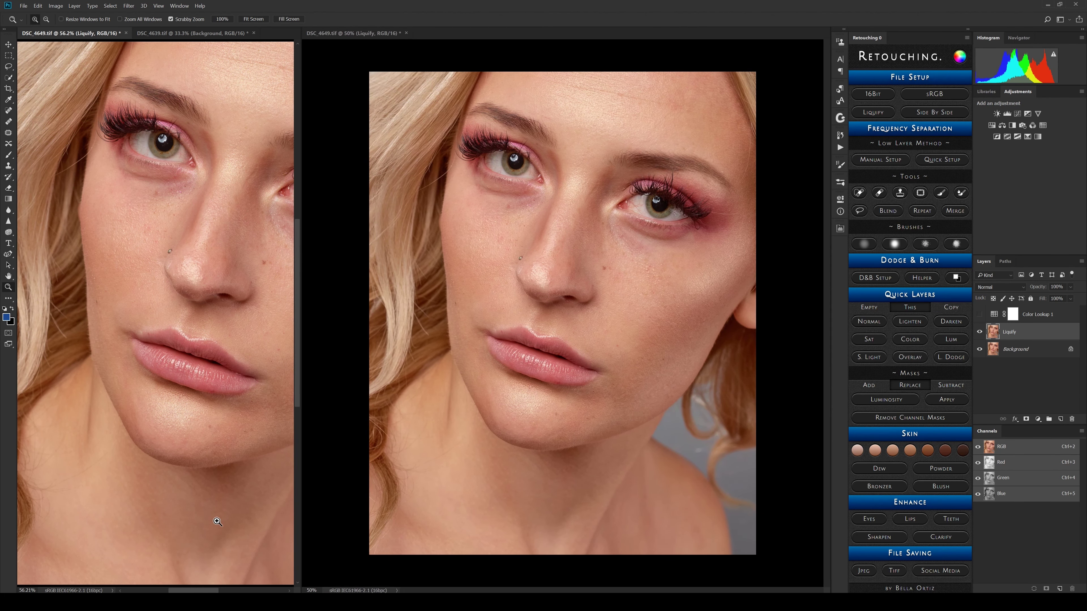
left_click_drag(195, 592, 206, 593)
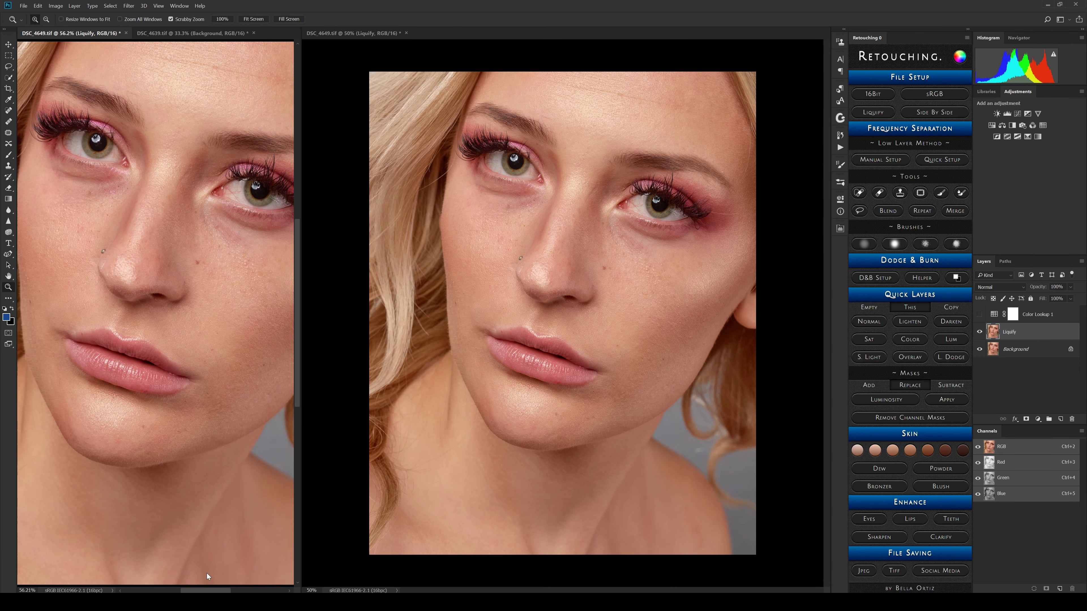
left_click(159, 447, "alt")
left_click(158, 448, "alt")
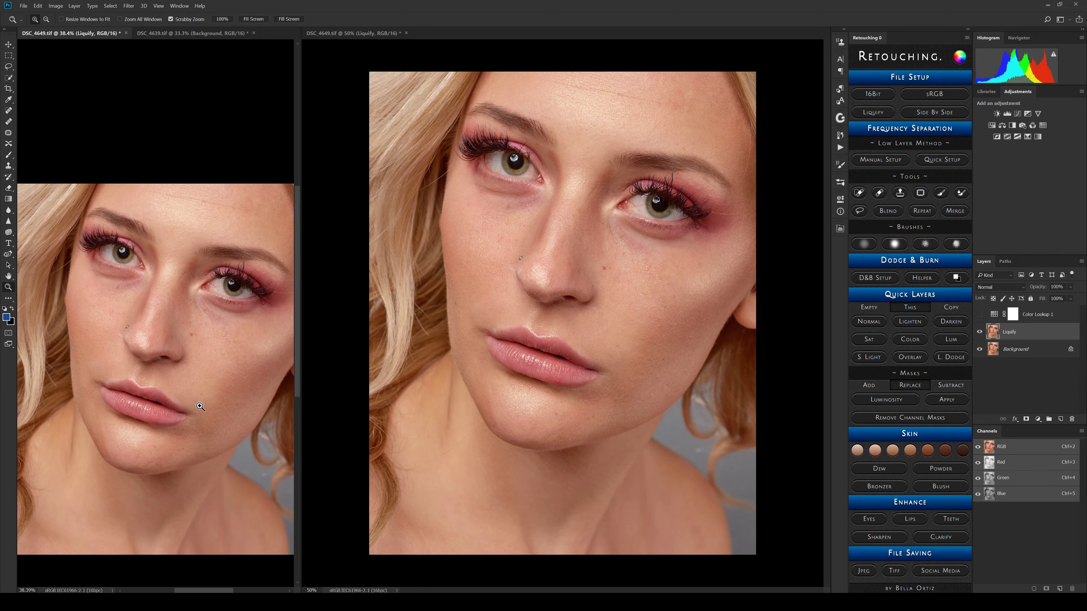
scroll(194, 400, "up", 1)
scroll(197, 385, "down", 3)
left_click(199, 376, "alt")
Step: Brush the word "test" in black on the cheek in the larger view, and undo the strokes
key("b")
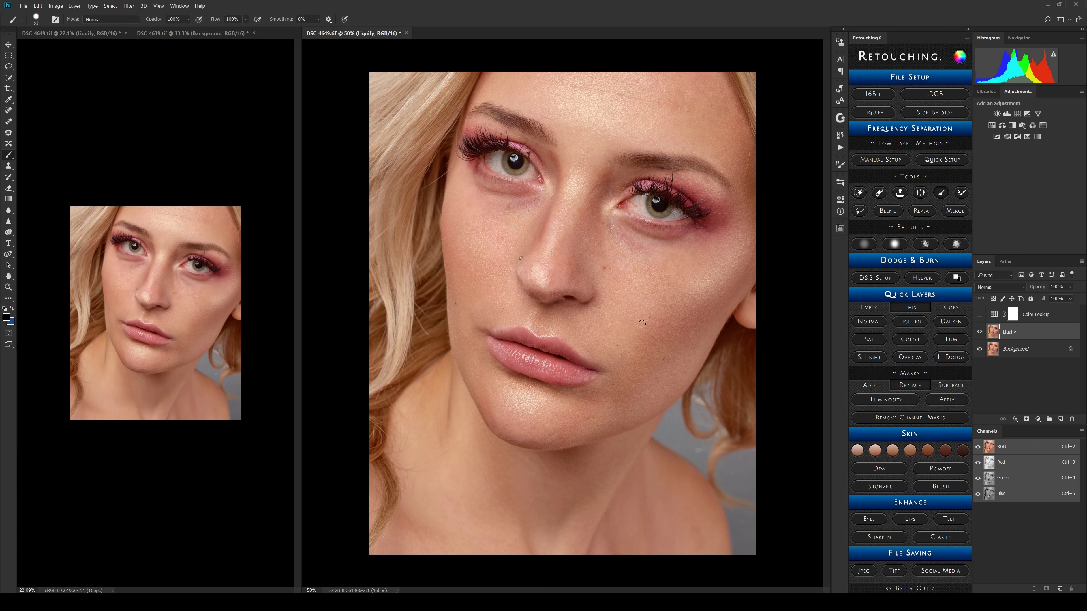
mouse_move(621, 304)
left_mouse_down()
mouse_move(643, 354)
mouse_move(673, 339)
mouse_move(676, 311)
mouse_move(687, 324)
mouse_move(730, 304)
left_mouse_up()
left_click_drag(612, 343, 674, 309)
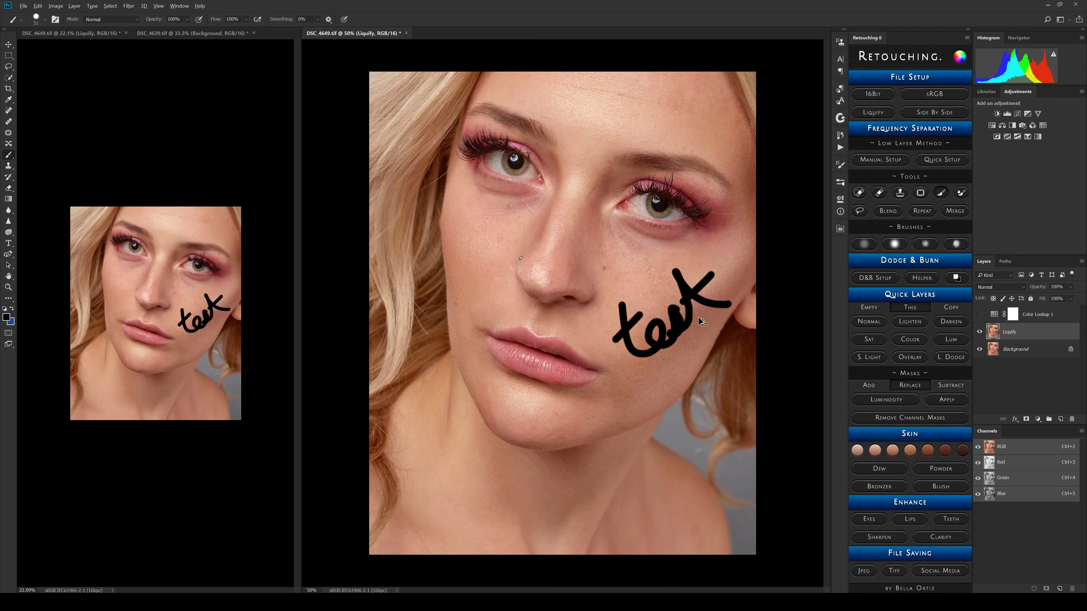
key("ctrl+z")
key("ctrl+z")
key("ctrl+z")
key("ctrl+z")
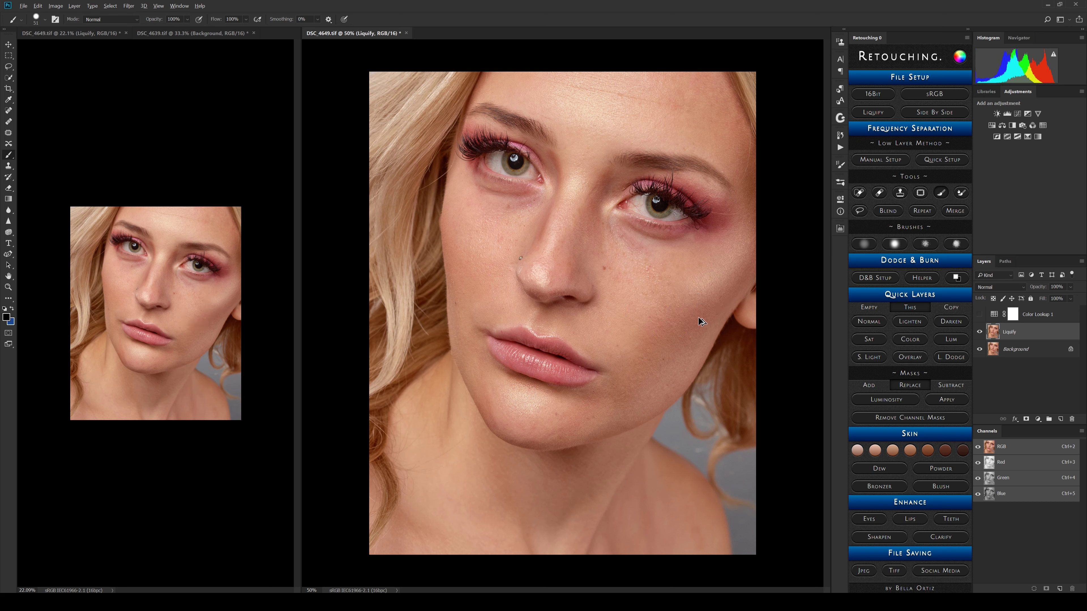
Step: Try freehand black brush strokes across the cheek and nose in the larger view, undoing each one
left_click_drag(587, 339, 679, 261)
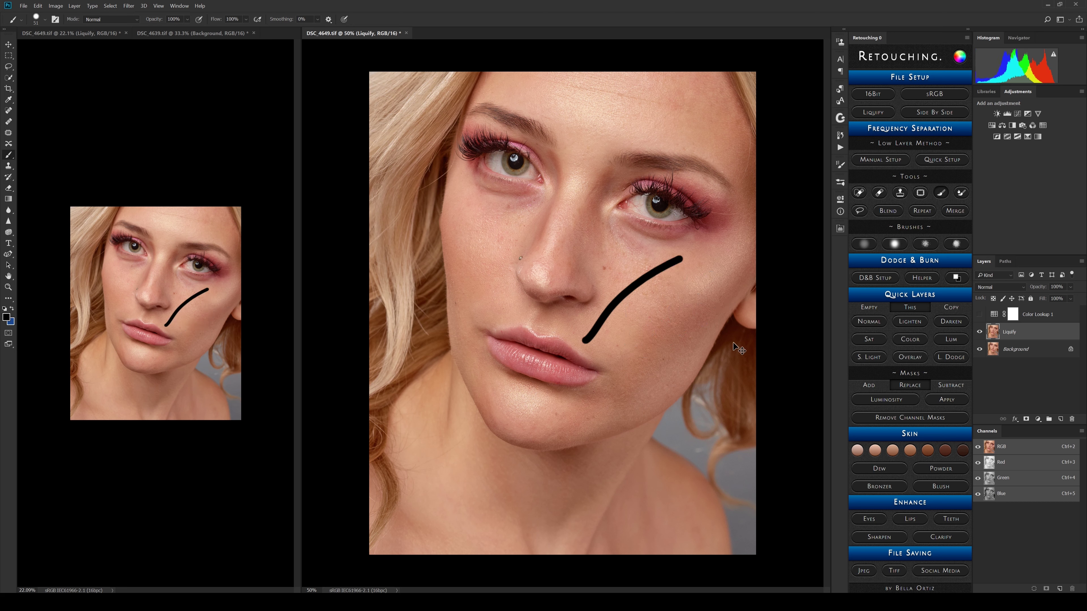
key("ctrl+z")
mouse_move(505, 244)
left_mouse_down()
mouse_move(546, 234)
mouse_move(548, 320)
mouse_move(635, 273)
mouse_move(603, 283)
mouse_move(651, 326)
left_mouse_up()
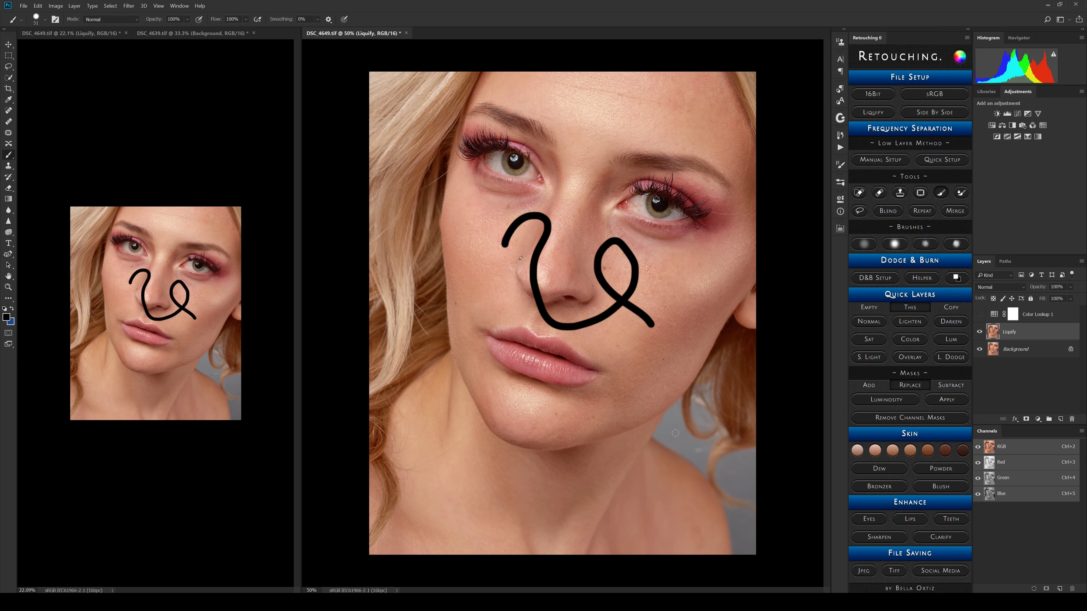
key("ctrl+z")
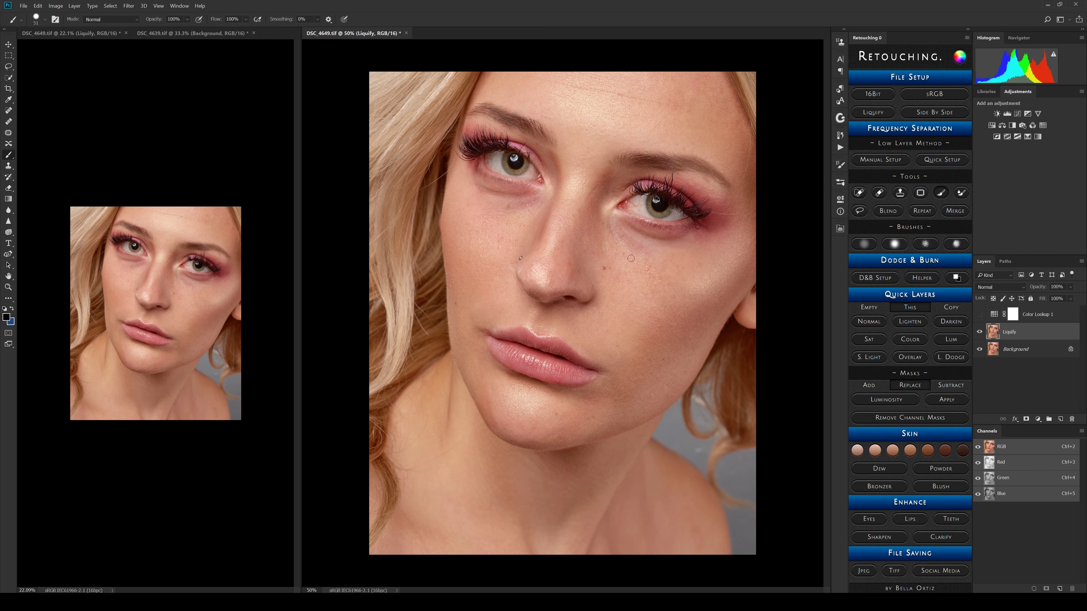
left_click_drag(621, 232, 626, 240)
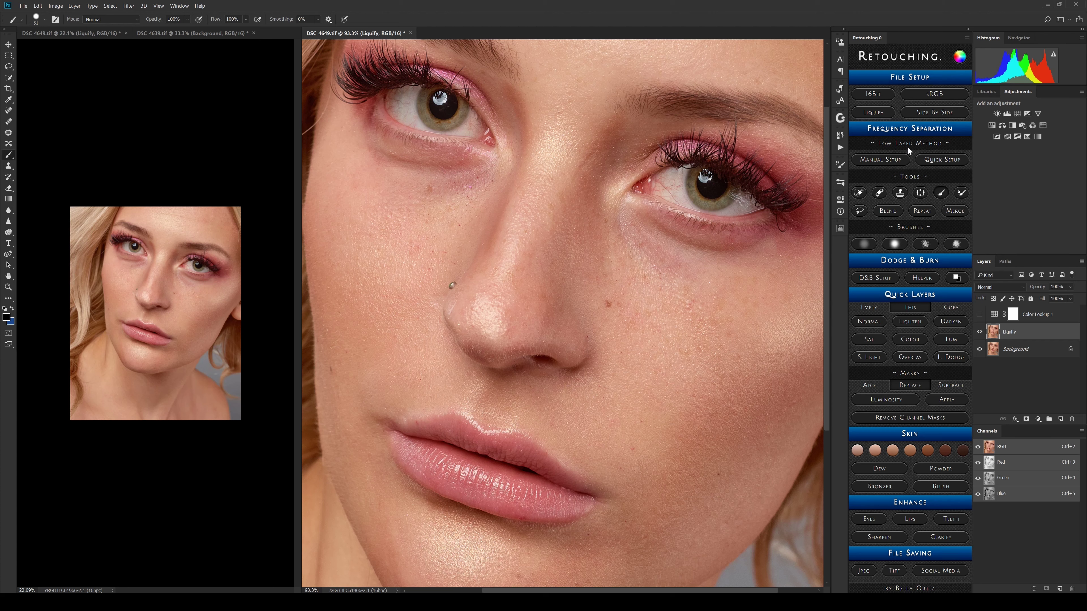
Step: Run the required Quick Setup for frequency separation on the Liquify layer
left_click(930, 159)
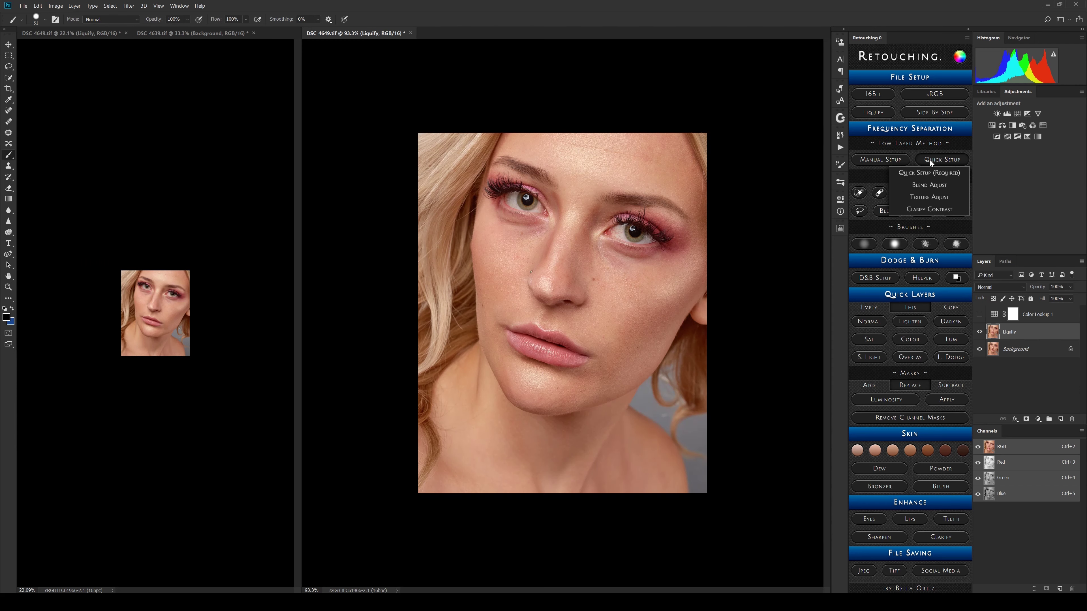
left_click(930, 173)
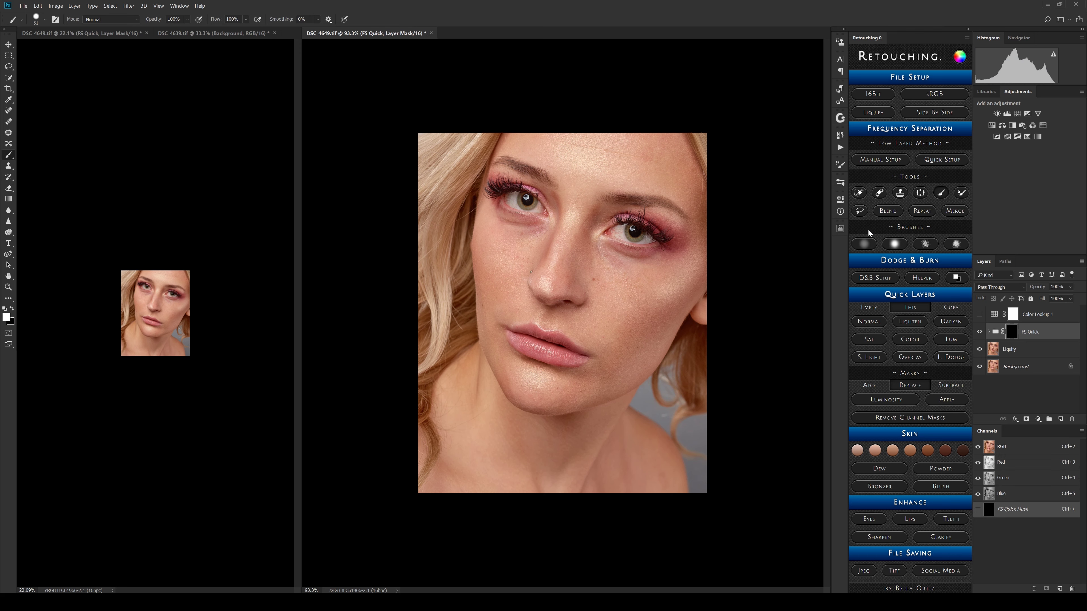
Step: Paint white with a soft brush on the FS Quick group's mask over the skin of the face, neck and shoulders
left_click(895, 244)
left_click_drag(594, 257, 600, 262)
left_click(993, 335)
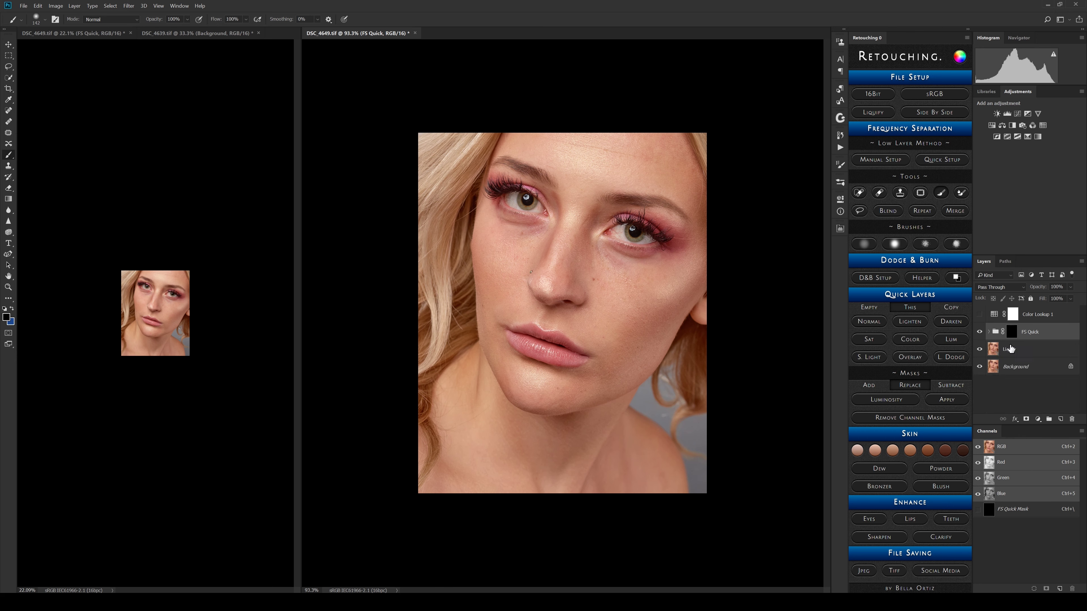
left_click(1012, 332)
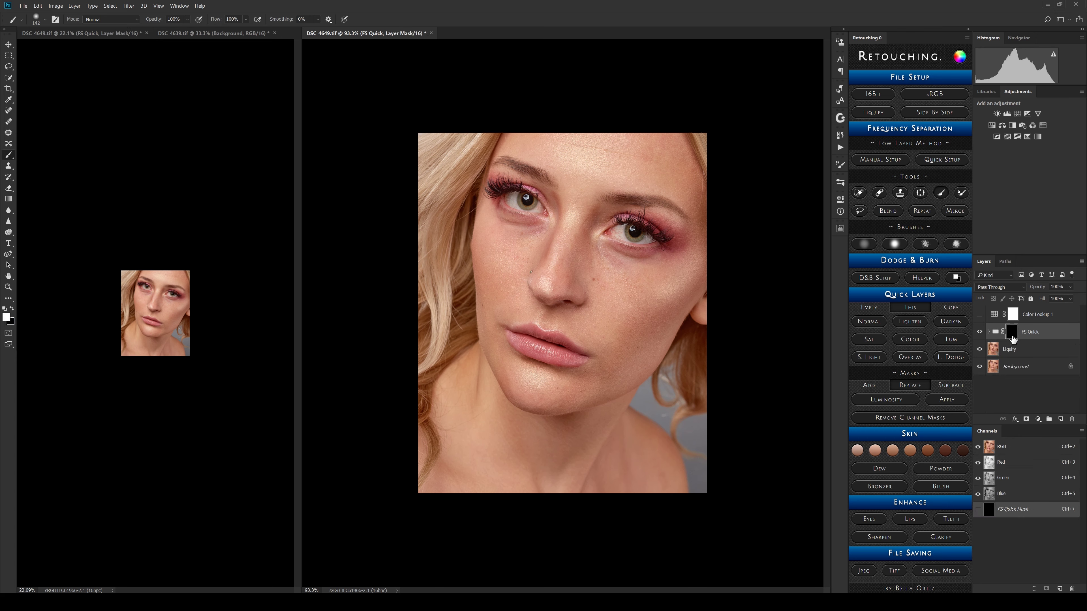
left_click(943, 195)
left_click(894, 244)
left_click_drag(515, 254, 513, 305)
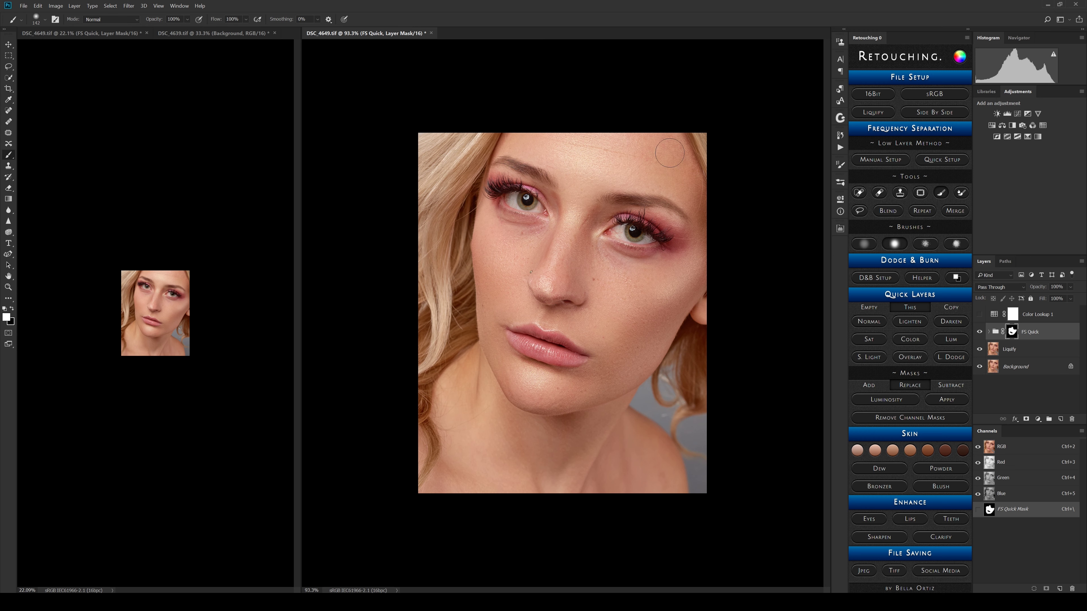
mouse_move(707, 222)
left_mouse_down()
mouse_move(682, 314)
mouse_move(666, 301)
mouse_move(466, 430)
left_mouse_up()
left_click_drag(599, 502, 556, 401)
Step: Compare the portrait with and without the FS Quick group to examine the skin smoothing
left_click(980, 332)
left_click(980, 332)
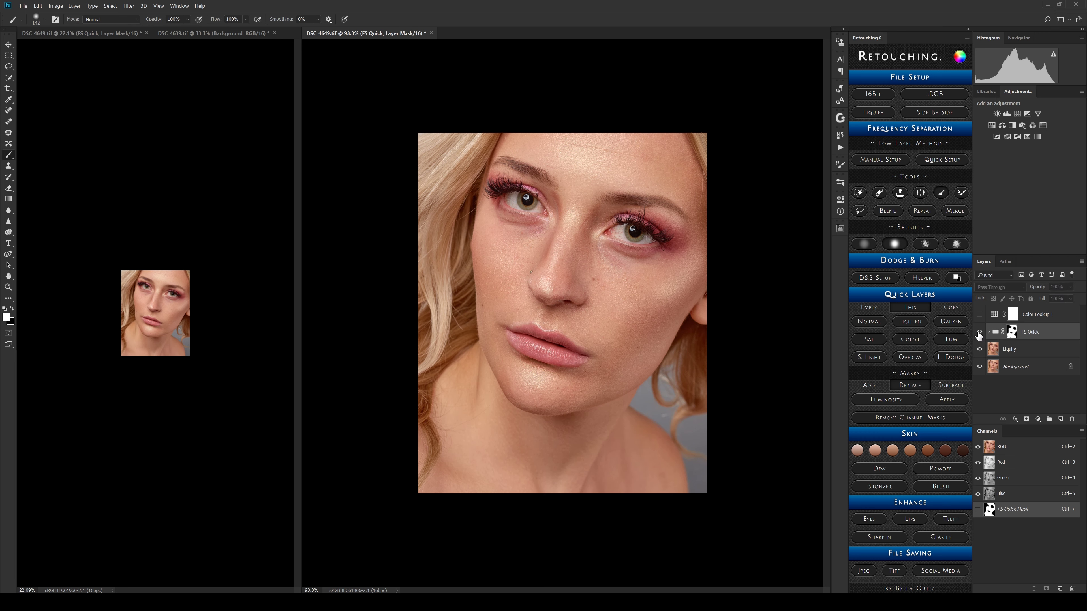
left_click(979, 332)
left_click(980, 333)
left_click(980, 332)
left_click(980, 332)
left_click(979, 333)
left_click(980, 332)
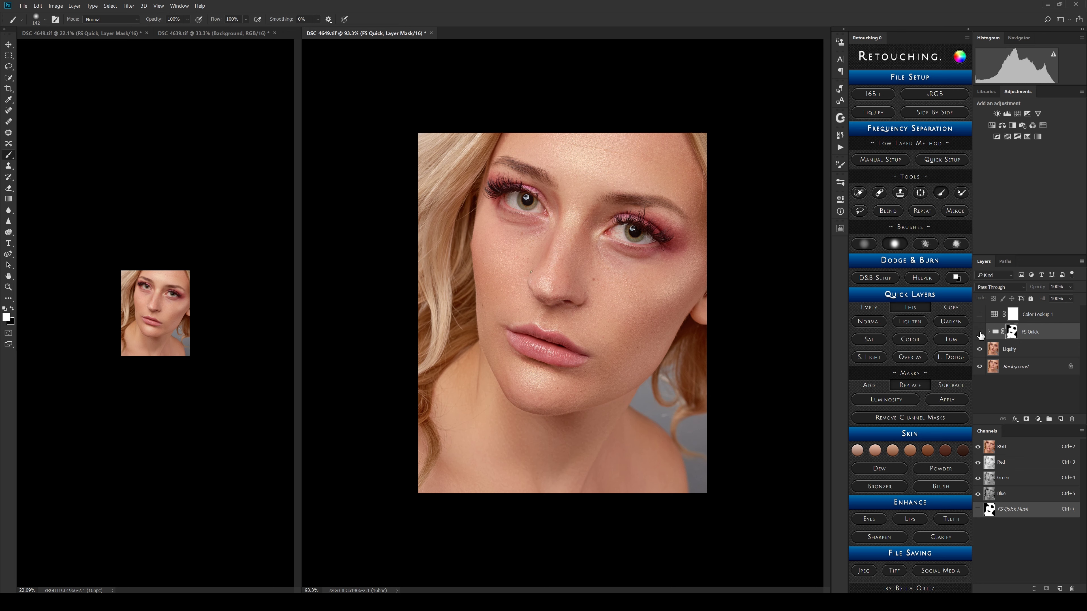
left_click(980, 332)
left_click(980, 332)
left_click(980, 332)
left_click(979, 332)
left_click(979, 332)
scroll(604, 292, "up", 3)
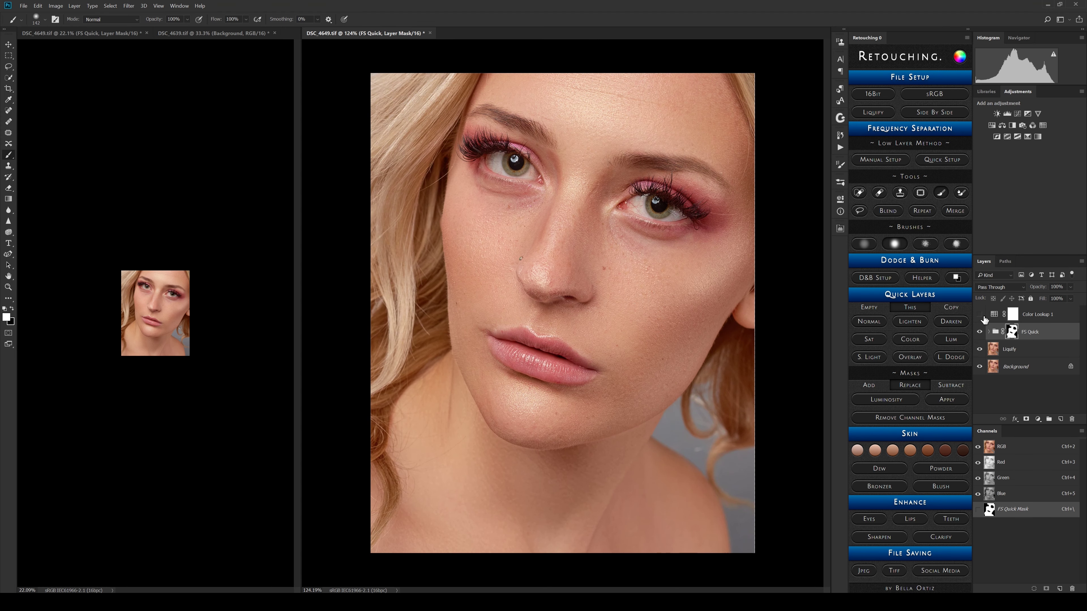
left_click(979, 333)
left_click(980, 332)
Step: Expand the FS Quick group and lower the BLEND layer's fill to weaken the smoothing
left_click(989, 332)
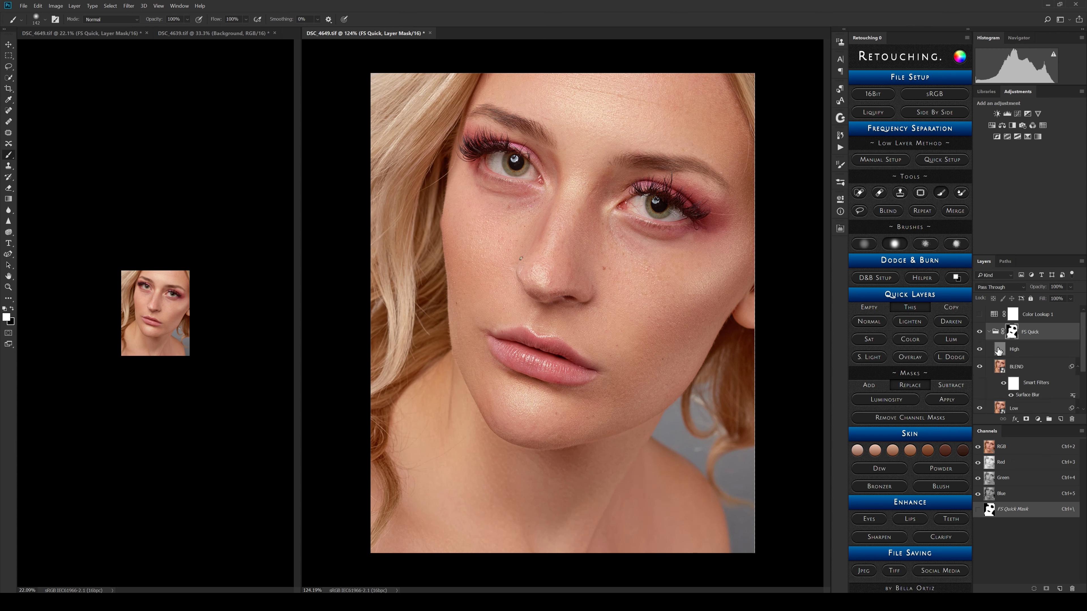
left_click(1017, 373)
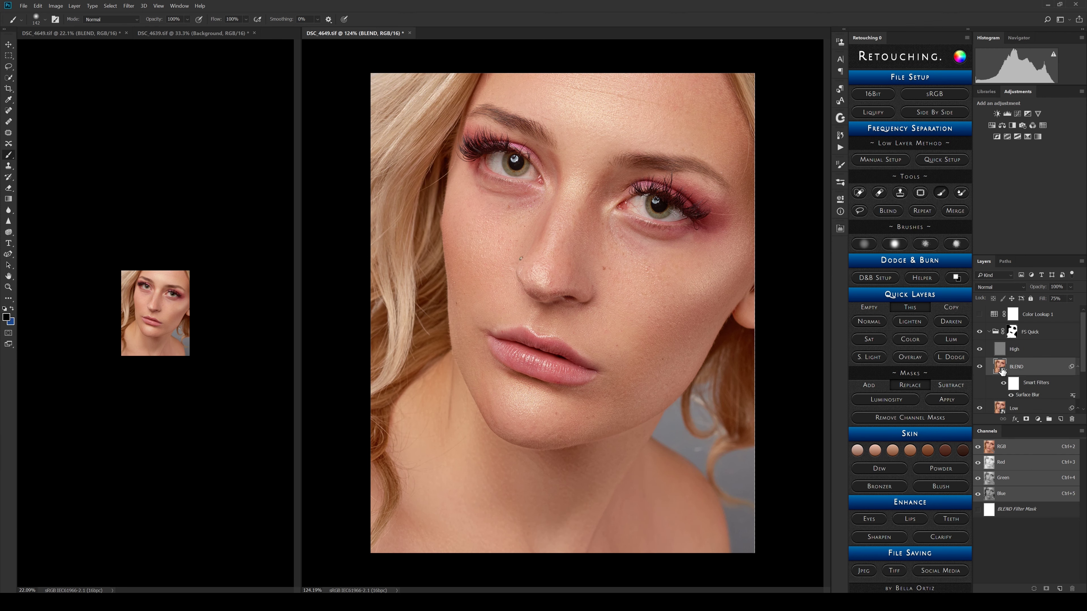
left_click(1070, 299)
mouse_move(1069, 309)
left_mouse_down()
mouse_move(1085, 311)
mouse_move(1041, 310)
left_mouse_up()
left_click_drag(1055, 310, 1054, 310)
Step: Compare the skin with the BLEND layer shown and hidden to examine its blending effect
left_click(979, 367)
left_click(980, 366)
left_click(980, 367)
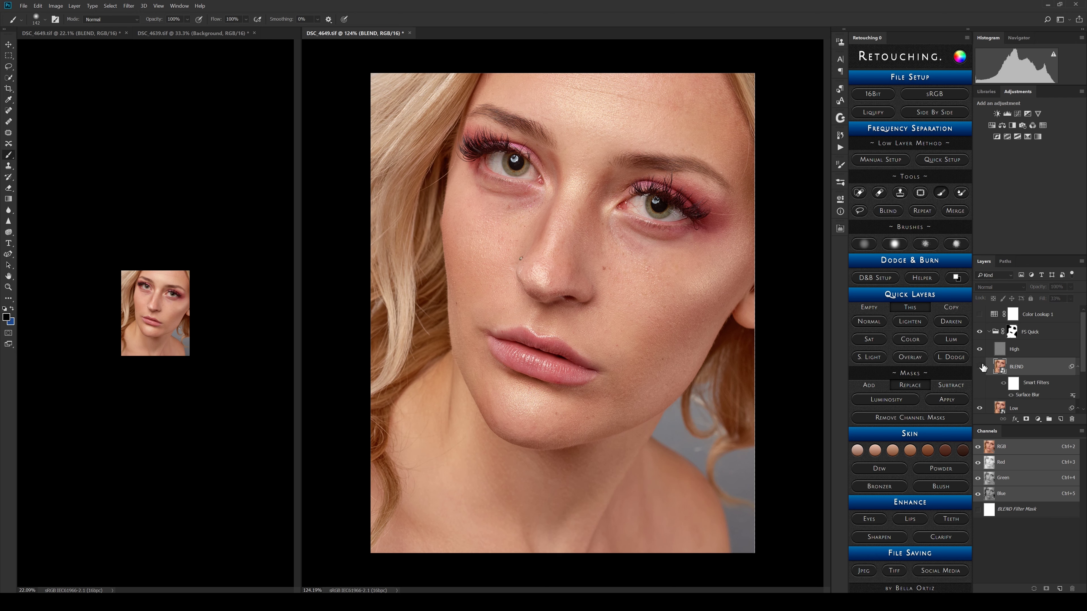
left_click(980, 367)
left_click(980, 367)
left_click(980, 366)
left_click(979, 367)
left_click(979, 366)
left_click(979, 367)
left_click(980, 367)
left_click(979, 368)
left_click(979, 368)
left_click(979, 368)
left_click(980, 367)
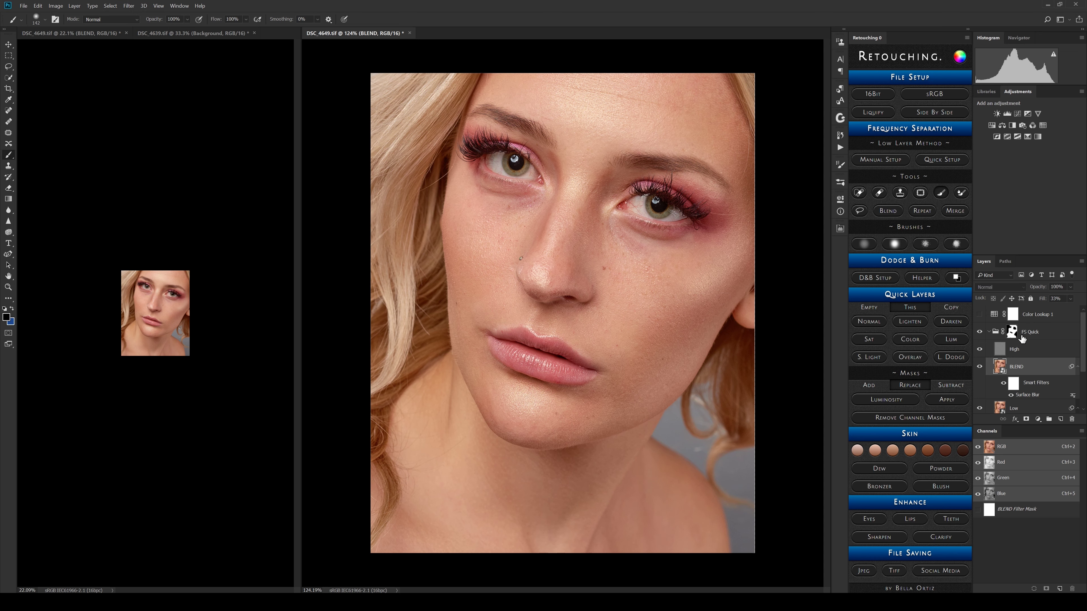
Step: Raise the BLEND layer's fill to strengthen the skin smoothing
left_click(1070, 299)
left_click(941, 163)
left_click(944, 159)
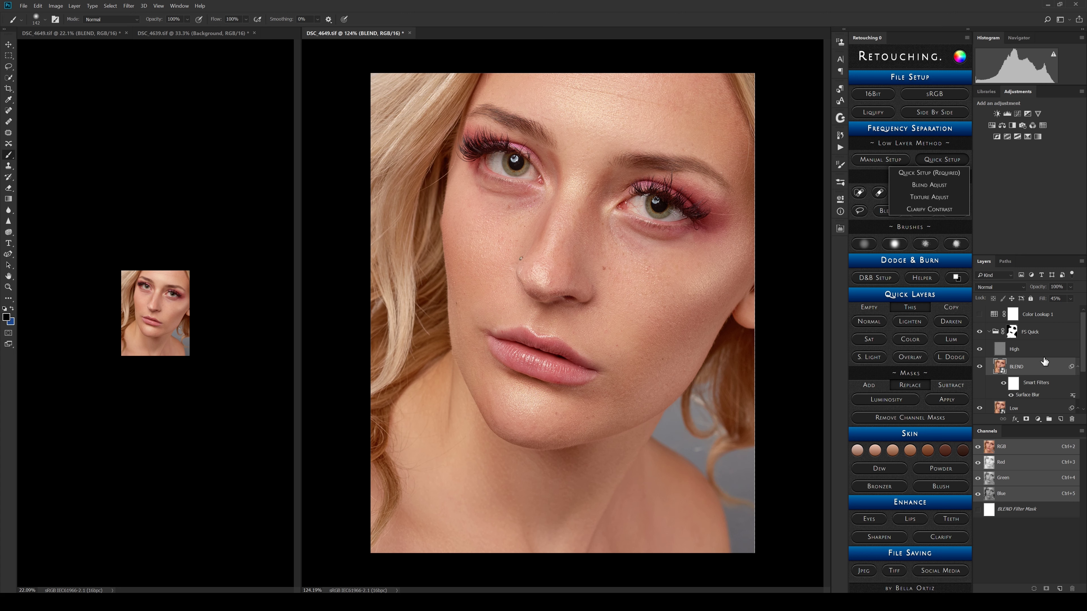
left_click(1070, 298)
left_click_drag(1070, 310, 1086, 311)
left_click(1055, 377)
Step: Start Blend Adjust on the BLEND layer and set its Surface Blur to radius 31 pixels and threshold 19 levels
left_click(946, 189)
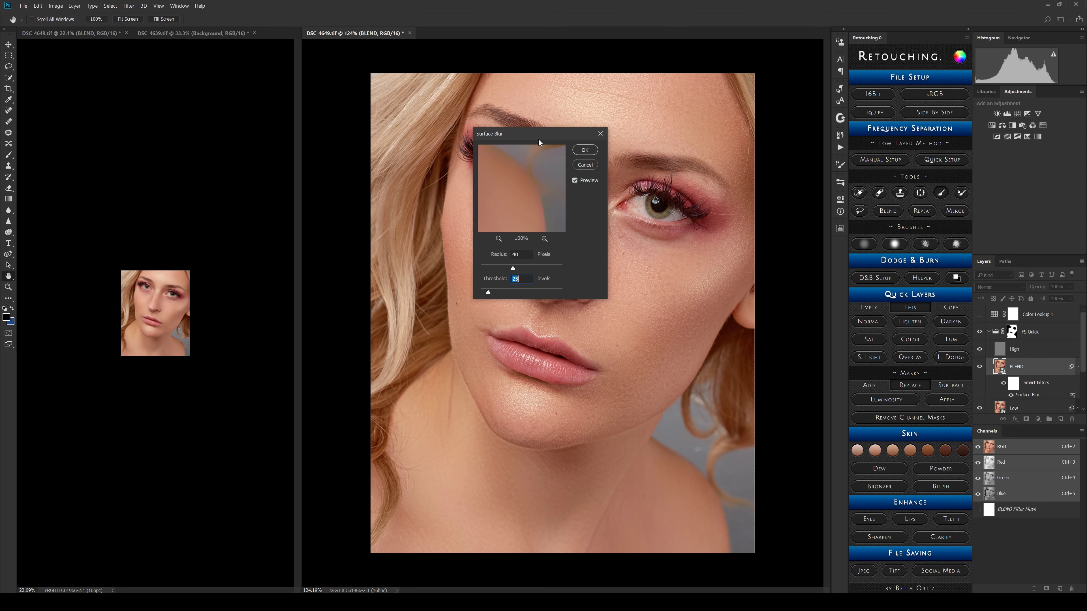
left_click_drag(538, 140, 328, 217)
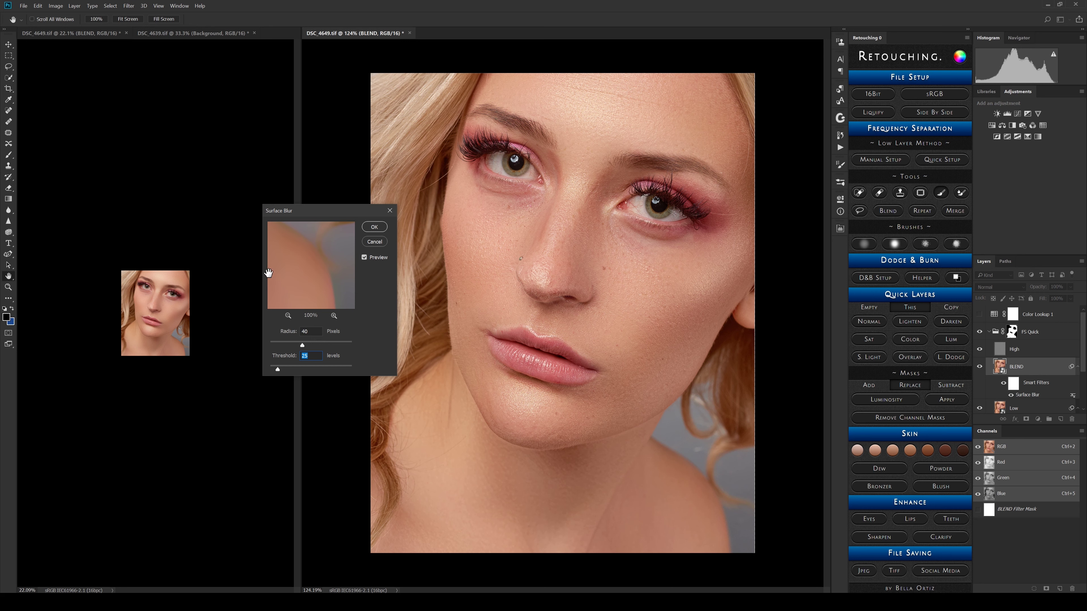
left_click_drag(301, 267, 362, 316)
left_click_drag(301, 250, 312, 300)
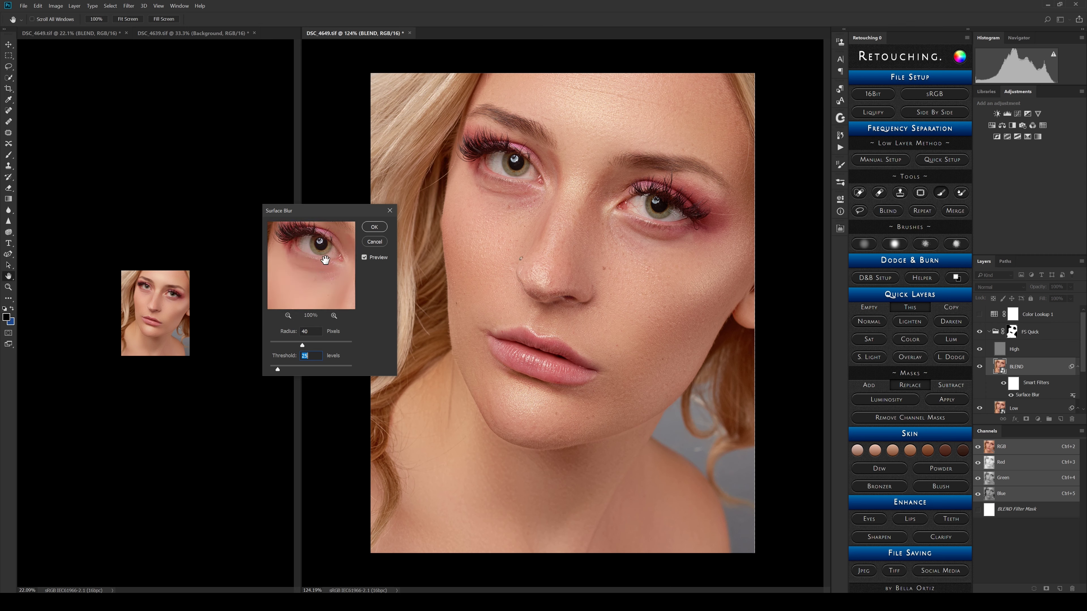
left_click_drag(330, 247, 327, 251)
left_click_drag(309, 296, 308, 250)
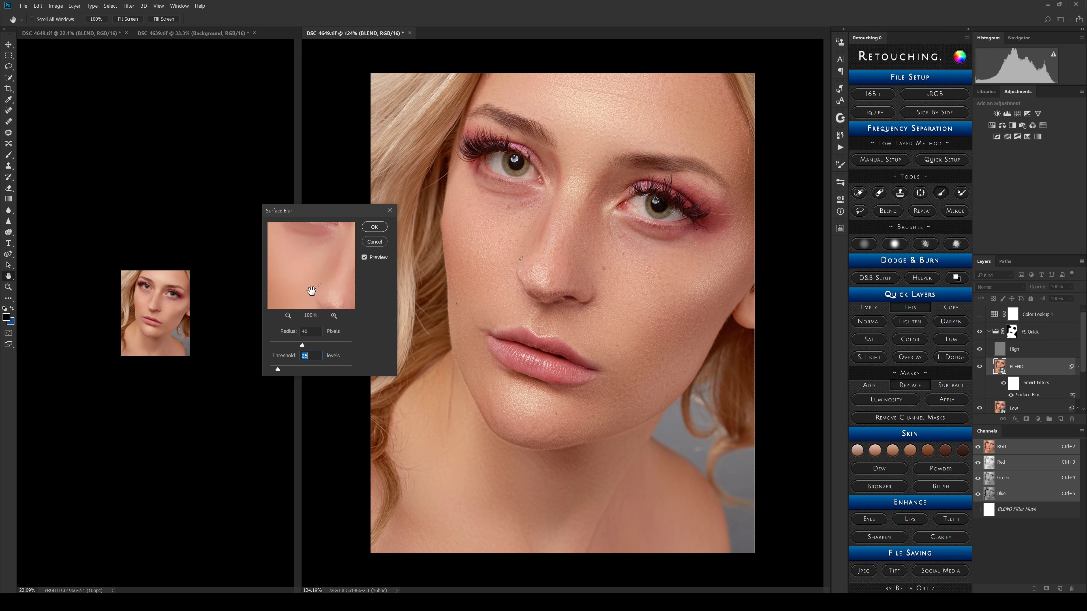
mouse_move(311, 291)
left_mouse_down()
mouse_move(294, 278)
mouse_move(317, 285)
mouse_move(311, 274)
mouse_move(320, 274)
mouse_move(293, 287)
mouse_move(309, 264)
mouse_move(315, 286)
left_mouse_up()
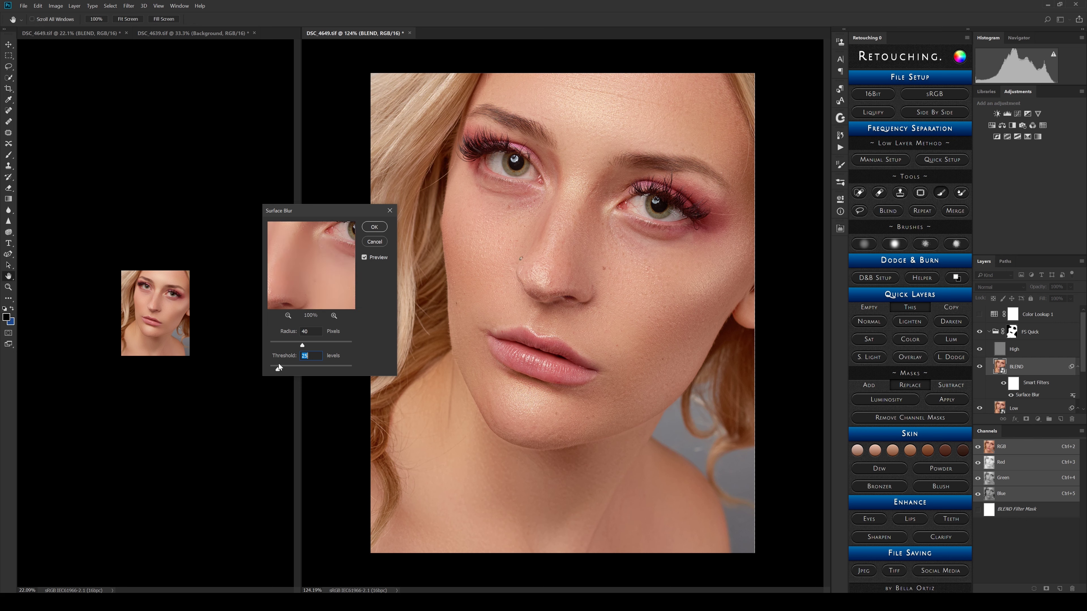
left_click_drag(286, 369, 277, 368)
left_click_drag(277, 369, 280, 369)
left_click_drag(288, 345, 294, 345)
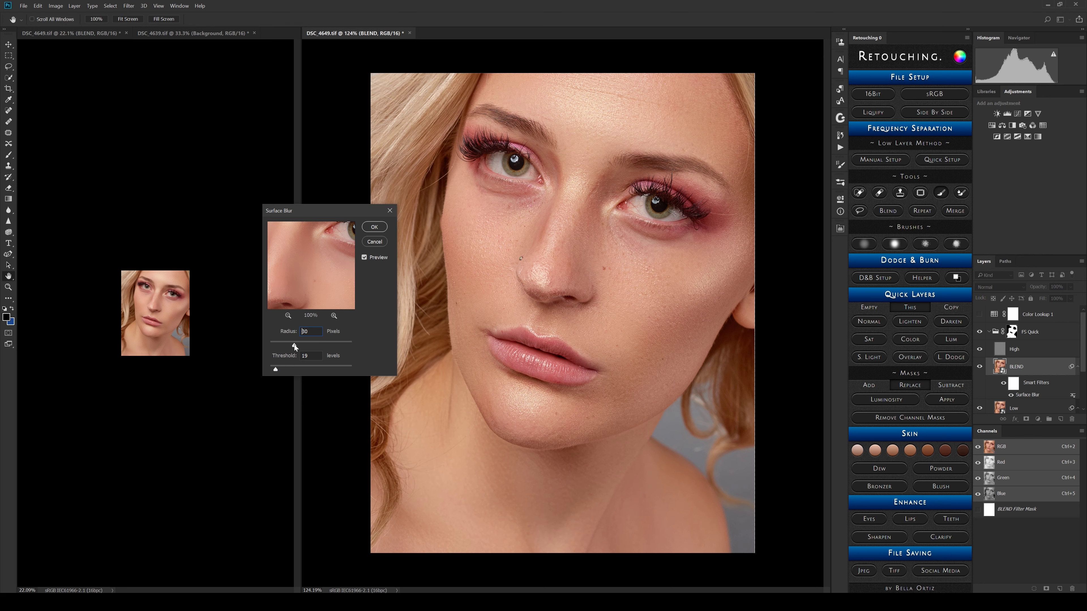
Step: Compare the portrait with the Surface Blur preview on and off, and apply the blur to the BLEND layer
left_click(365, 257)
left_click(364, 258)
left_click(364, 258)
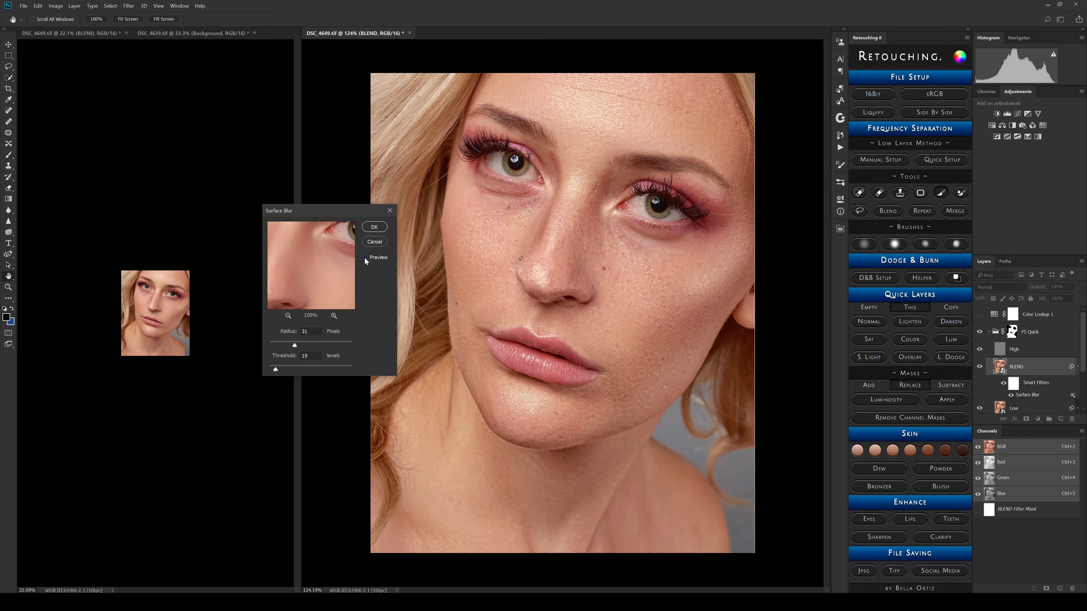
left_click(365, 257)
left_click(364, 257)
left_click(364, 257)
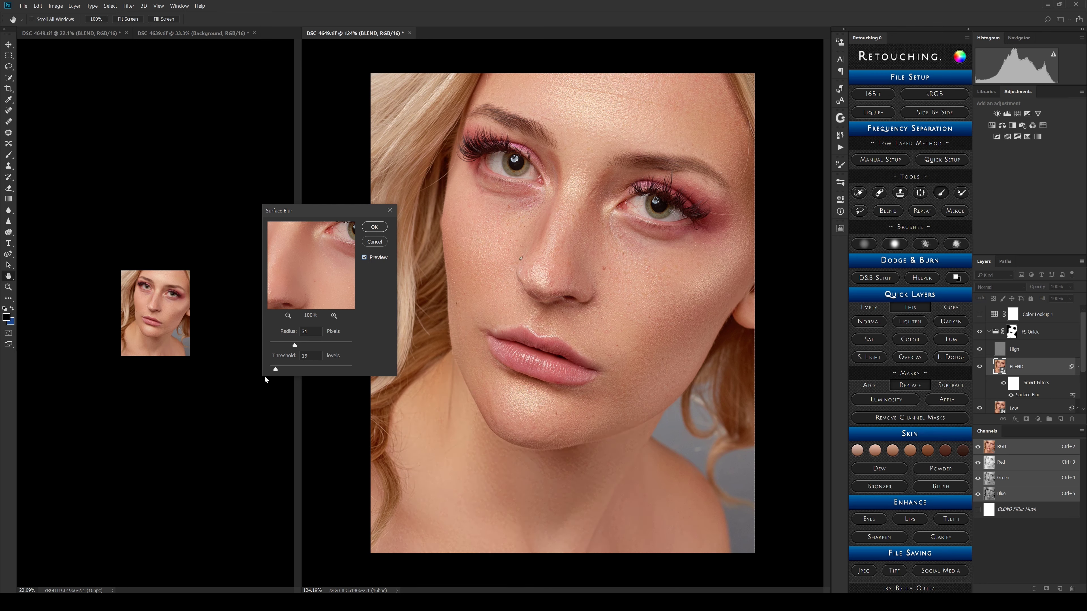
mouse_move(296, 274)
left_mouse_down()
mouse_move(299, 247)
mouse_move(329, 251)
mouse_move(302, 238)
mouse_move(310, 263)
mouse_move(293, 285)
left_mouse_up()
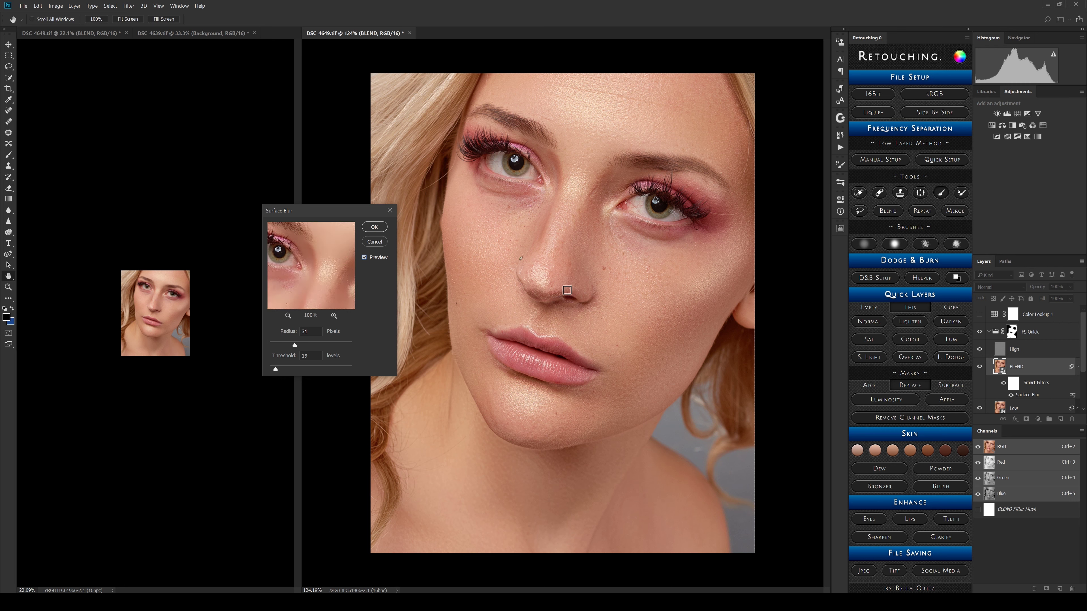
left_click(364, 257)
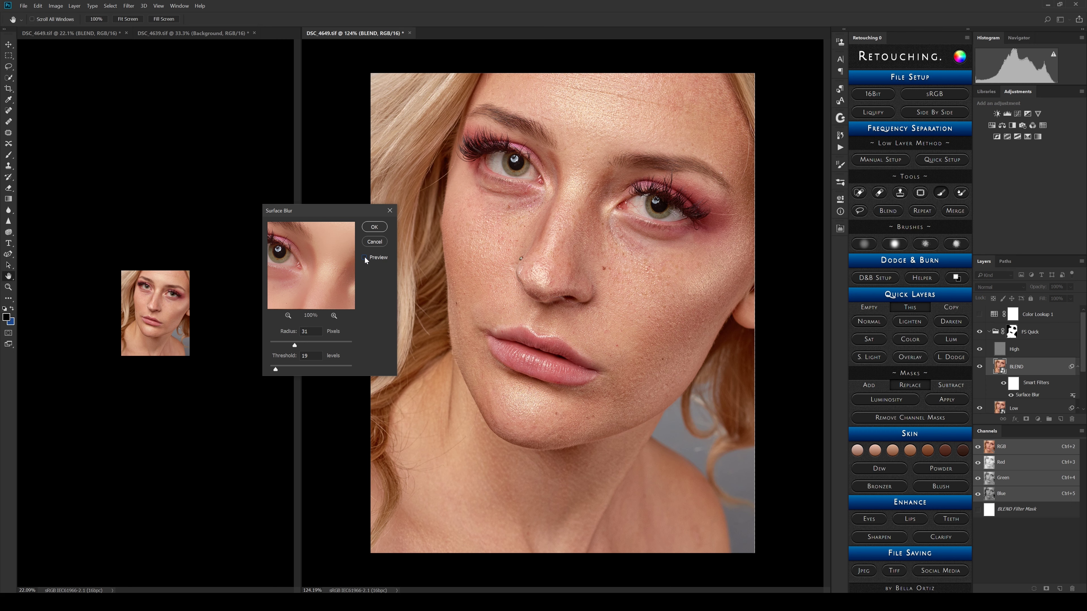
left_click(364, 257)
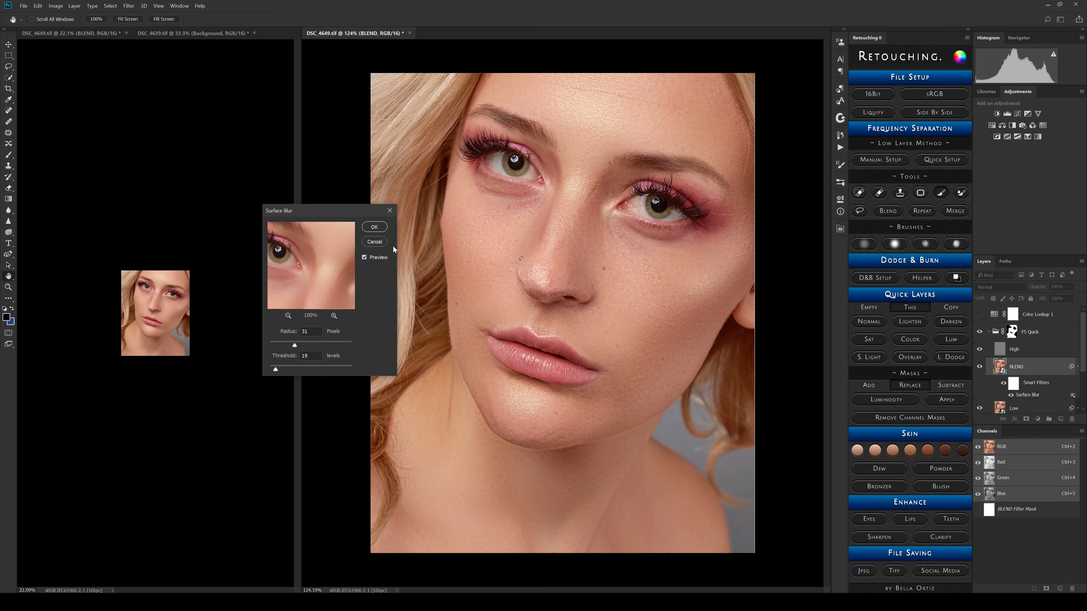
left_click(373, 228)
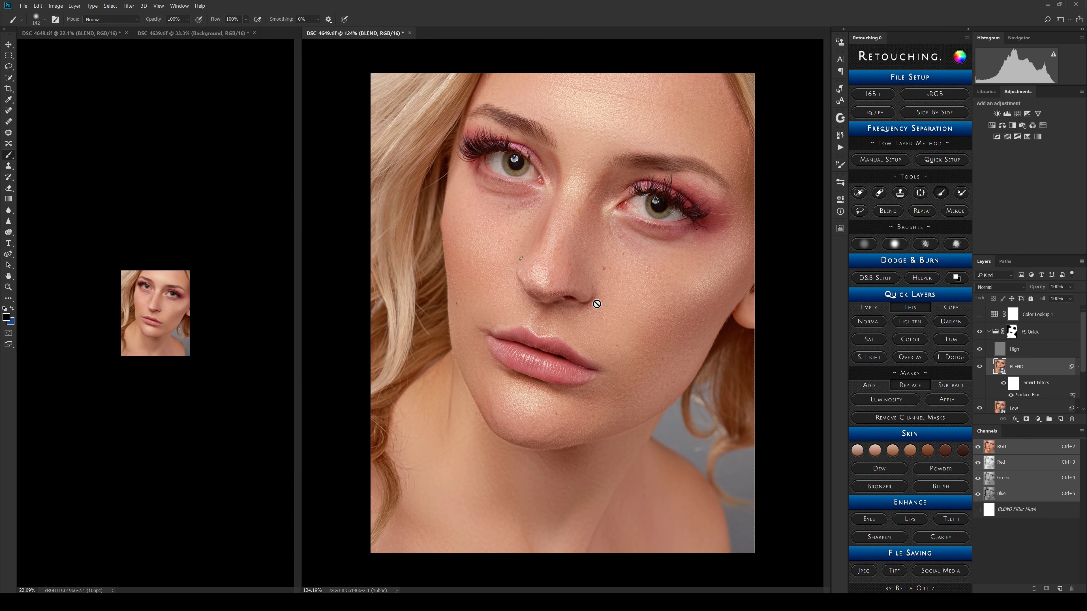
Step: Compare the portrait with the BLEND layer shown and hidden to examine the adjusted skin blending
left_click(980, 367)
left_click(980, 367)
left_click(980, 366)
left_click(980, 367)
left_click(979, 366)
left_click(980, 366)
left_click(979, 367)
left_click(980, 367)
left_click(980, 367)
left_click(979, 366)
left_click(980, 367)
left_click(980, 367)
left_click(979, 367)
left_click(980, 367)
left_click(979, 366)
left_click(979, 367)
left_click(980, 367)
left_click(980, 367)
Step: Start Texture Adjust on the FS Quick group and examine the texture around the lips, eye and nose
left_click(1011, 332)
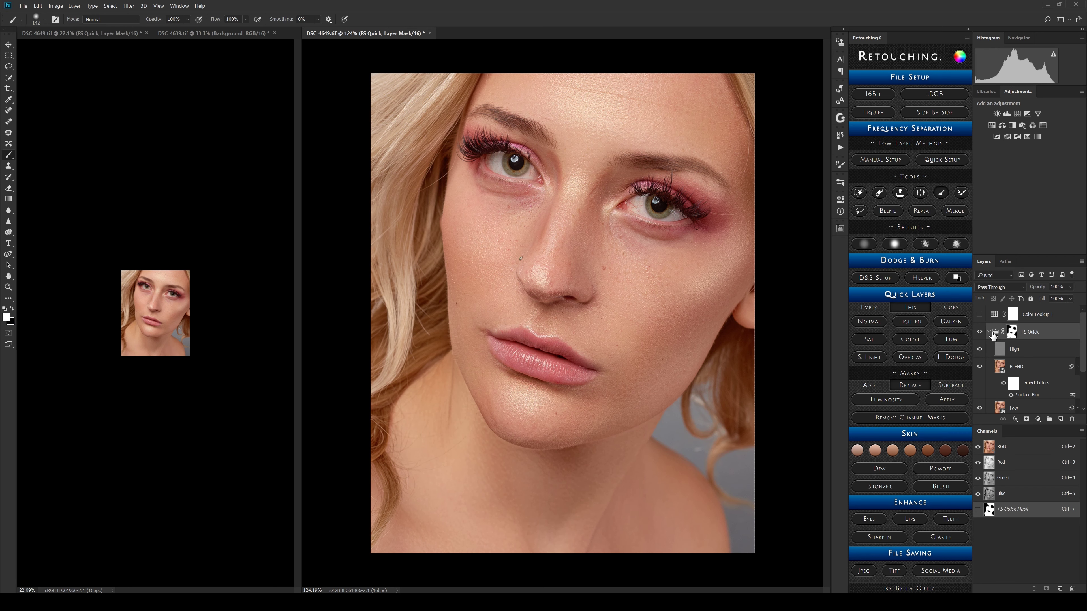
left_click(934, 161)
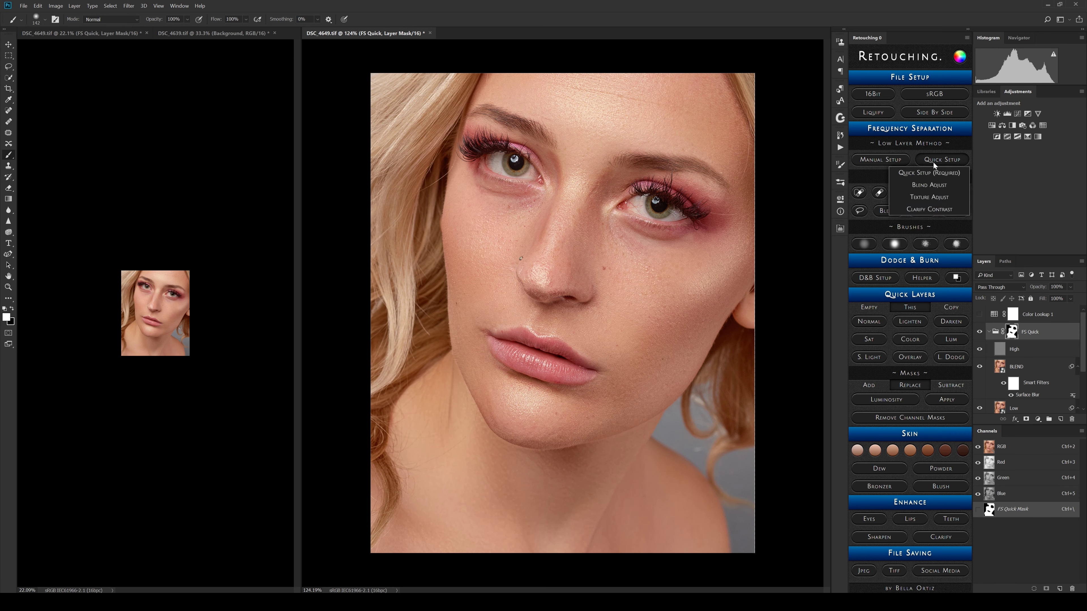
left_click(932, 196)
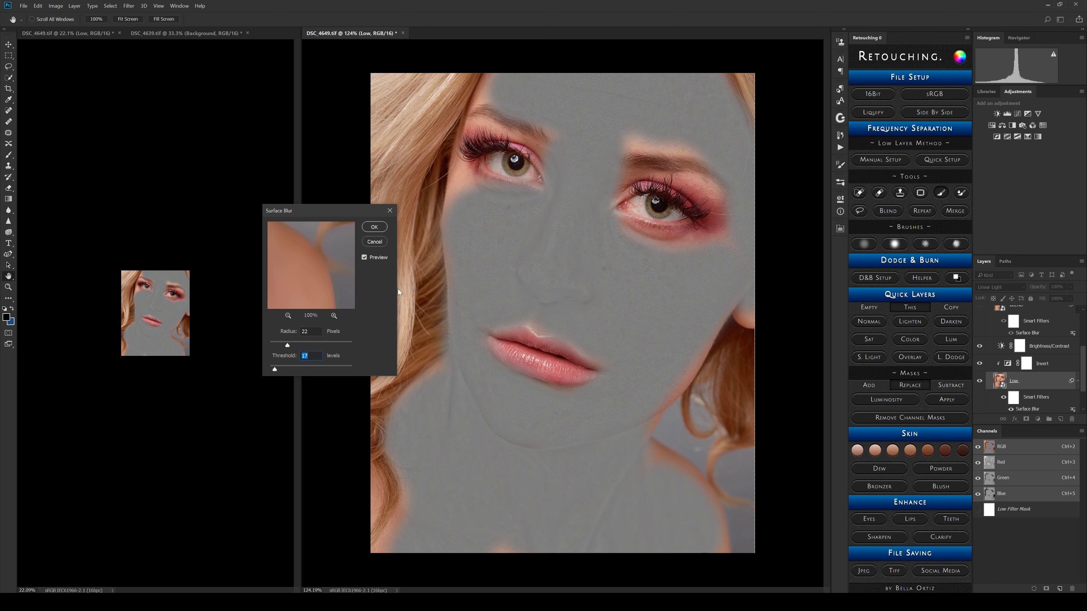
left_click_drag(321, 252, 354, 242)
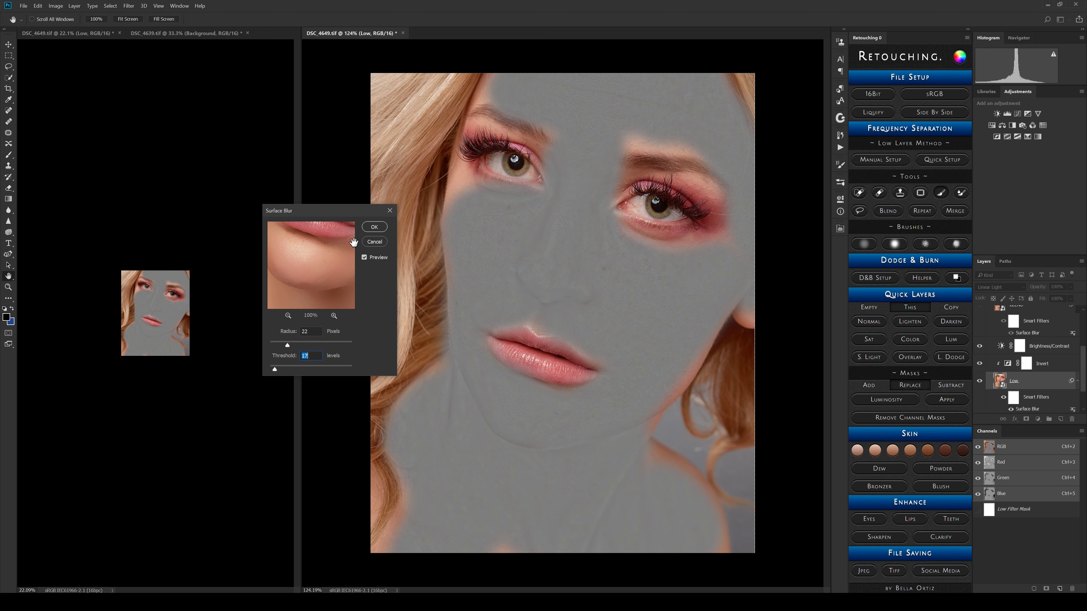
left_click_drag(296, 253, 349, 286)
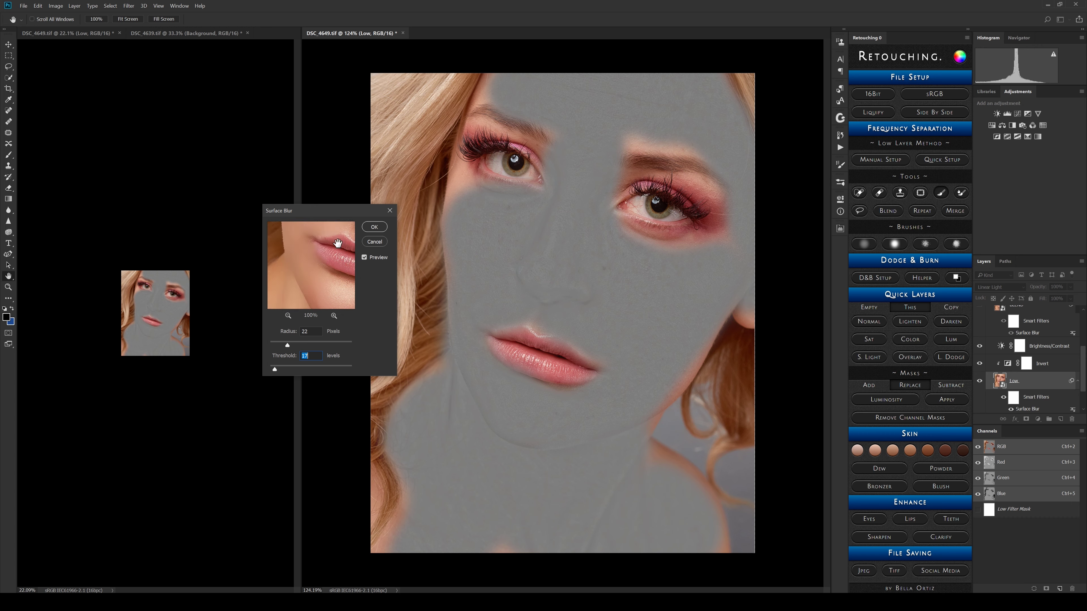
left_click_drag(338, 244, 324, 282)
left_click_drag(308, 246, 314, 274)
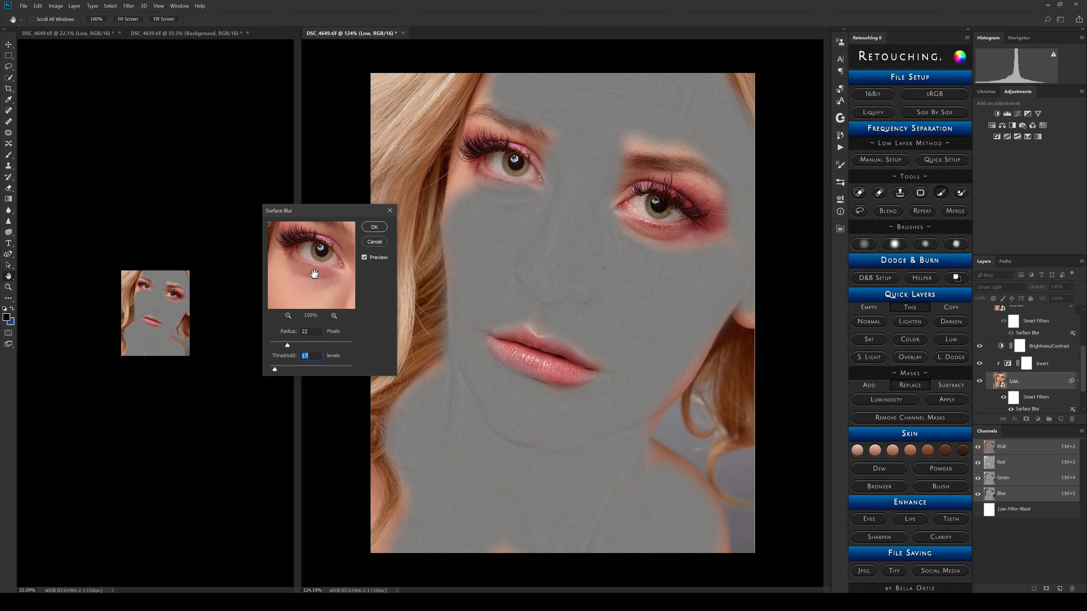
left_click_drag(314, 274, 318, 249)
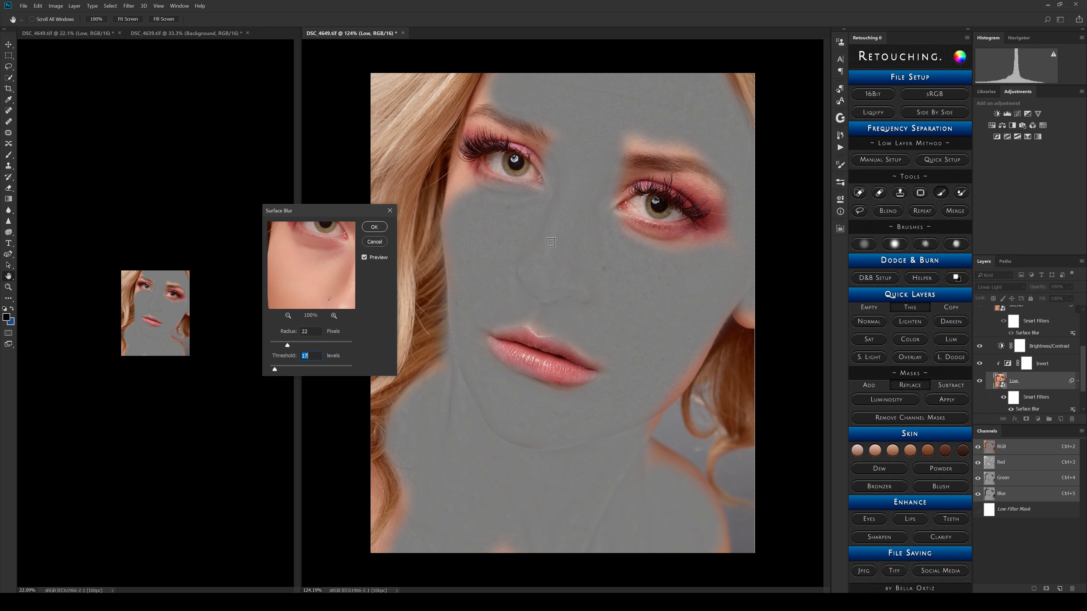
scroll(556, 257, "up", 3)
scroll(563, 263, "up", 2)
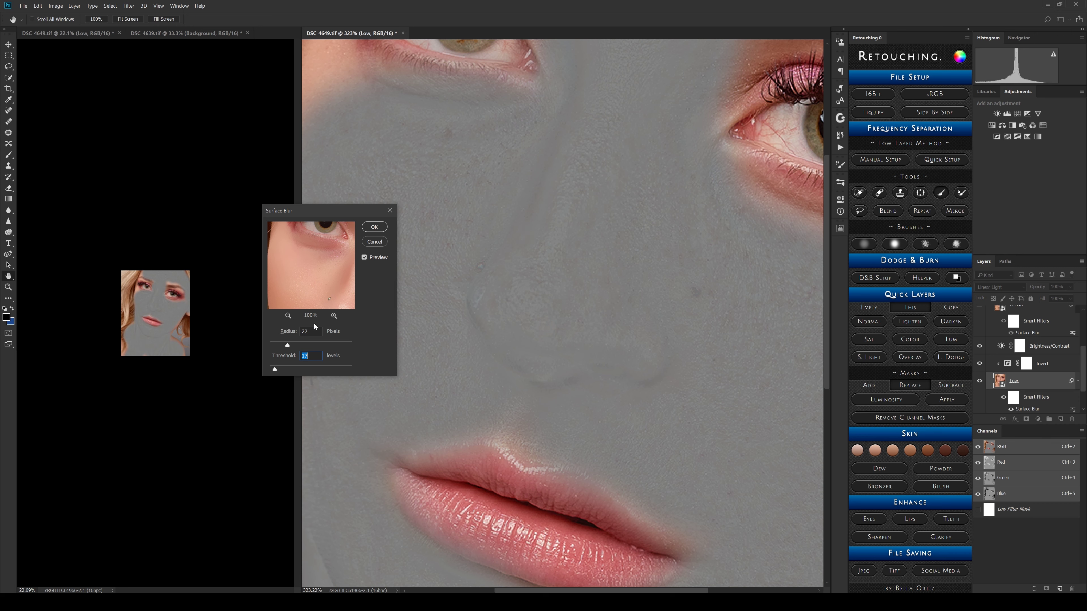
Step: Set the Low layer's Surface Blur to radius 35 pixels and threshold 39 levels, and apply it
left_click(309, 331)
key("Up")
key("Up")
key("Up")
key("Up")
key("Up")
key("Up")
key("Up")
key("Down")
left_click_drag(275, 369, 286, 369)
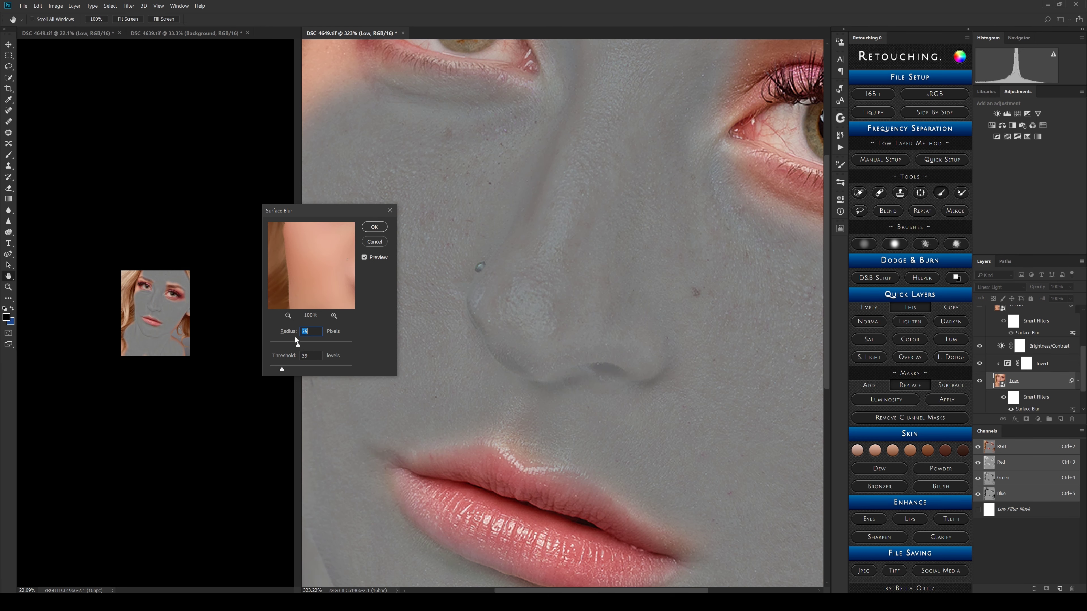
left_click(374, 227)
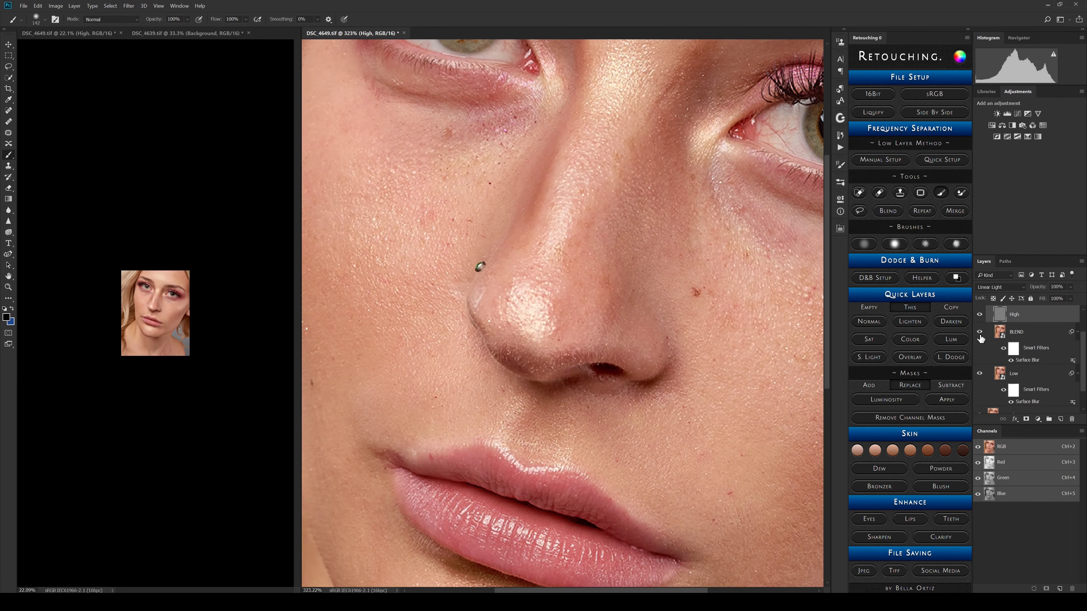
Step: Compare the skin close up with the BLEND layer shown and hidden to examine the new texture setting
left_click(980, 332)
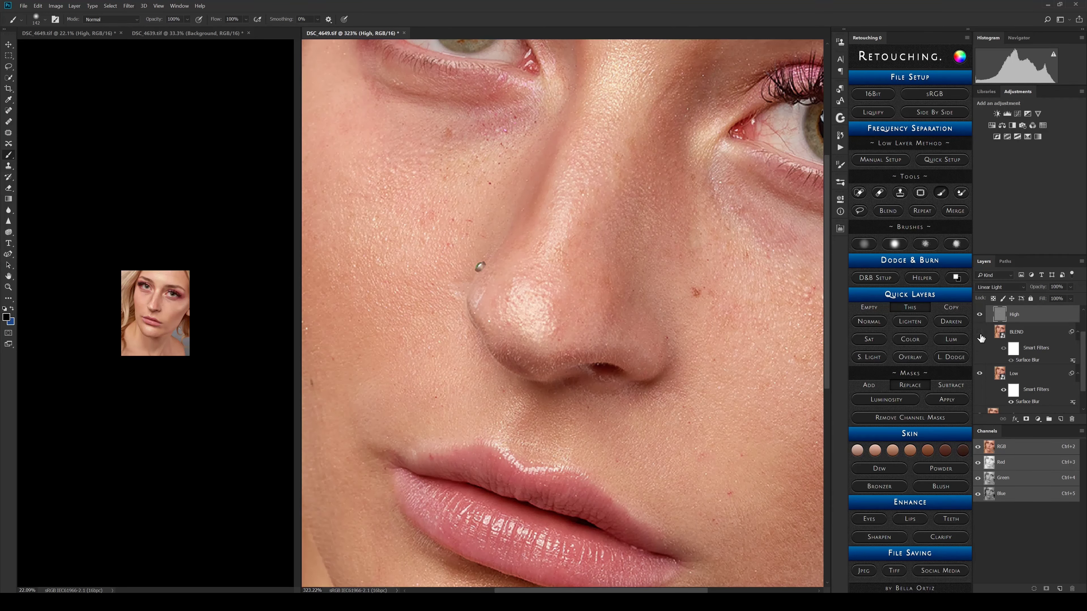
left_click(980, 333)
left_click(980, 333)
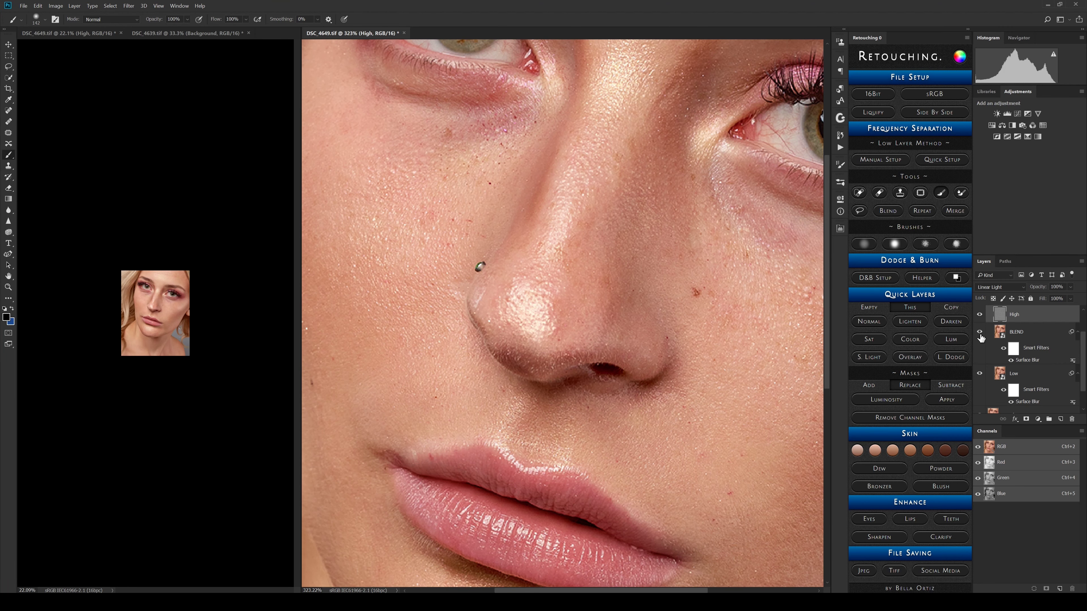
left_click(980, 332)
left_click(980, 333)
left_click(980, 333)
left_click(980, 333)
left_click(980, 333)
left_click(979, 333)
left_click(979, 334)
left_click(979, 333)
left_click(979, 333)
left_click(979, 333)
scroll(520, 308, "down", 8)
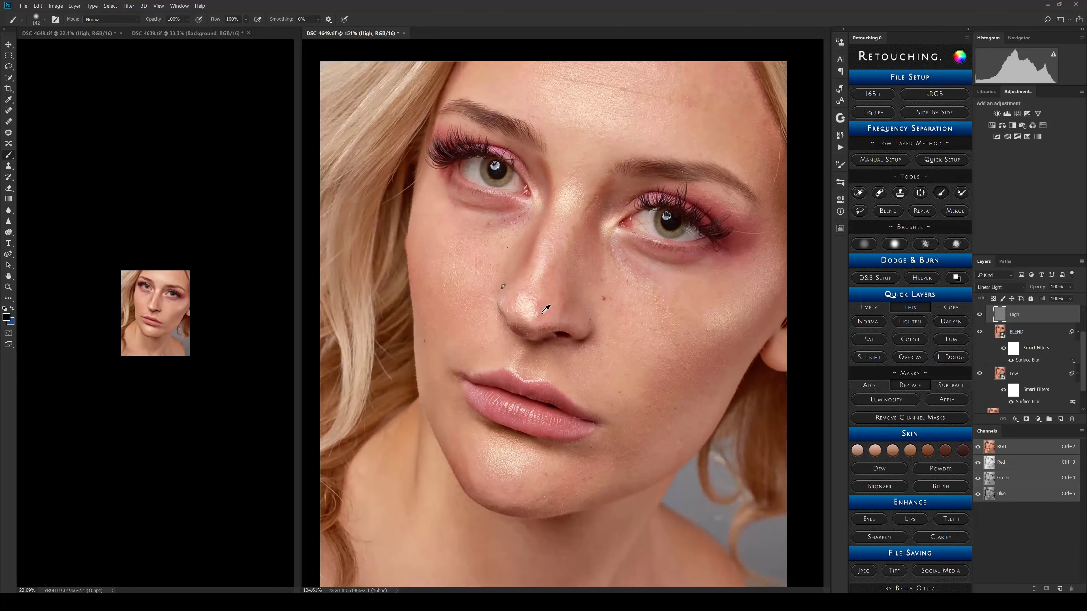
scroll(565, 307, "up", 2)
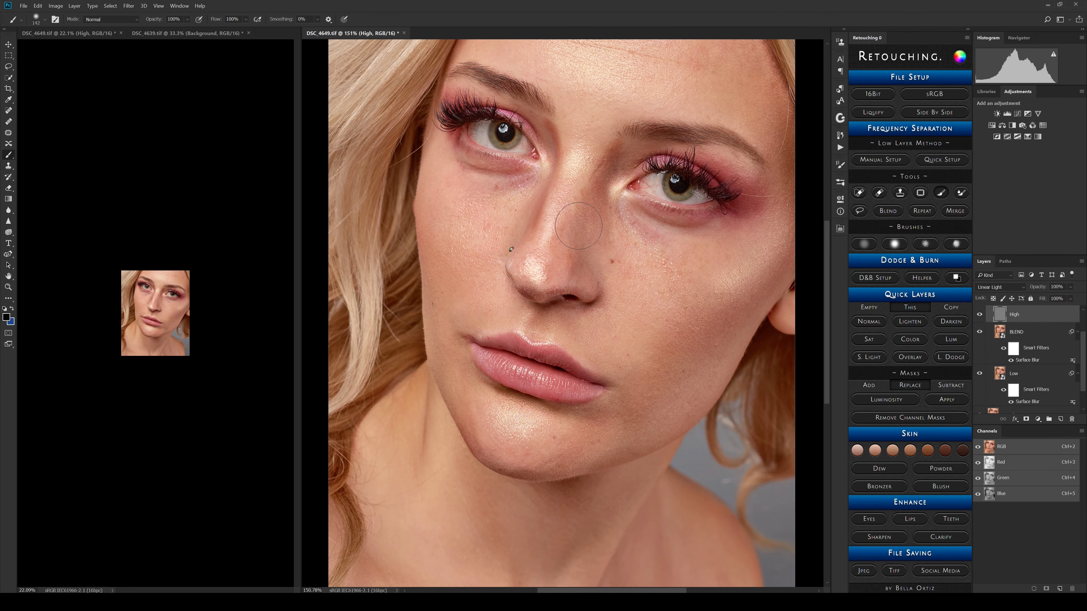
Step: Add a Clarify Contrast layer to the FS Quick group with a High Pass radius of about 585 pixels
key("F2")
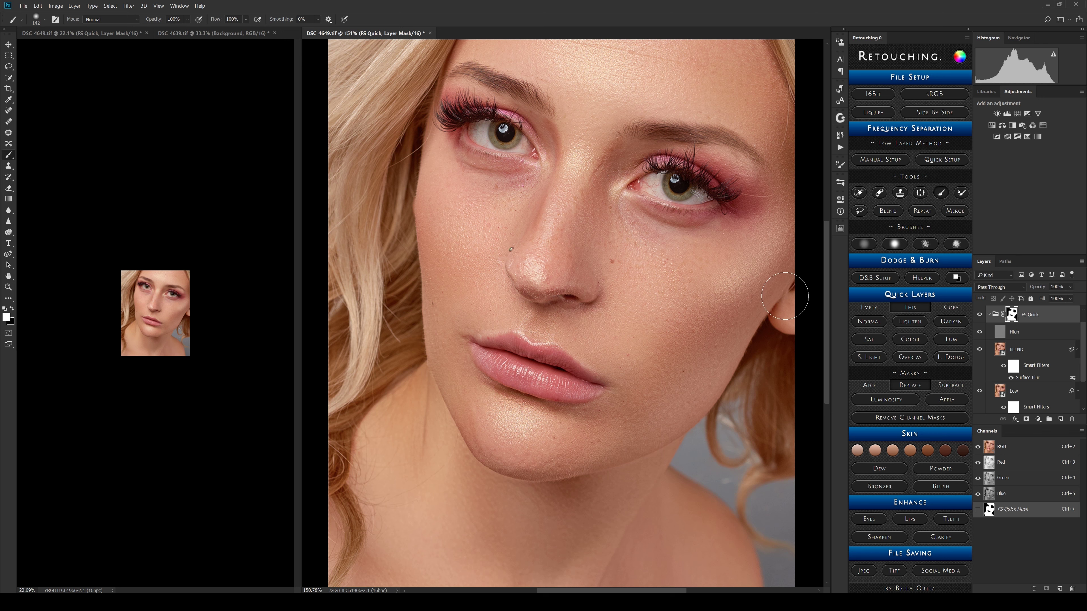
left_click(948, 159)
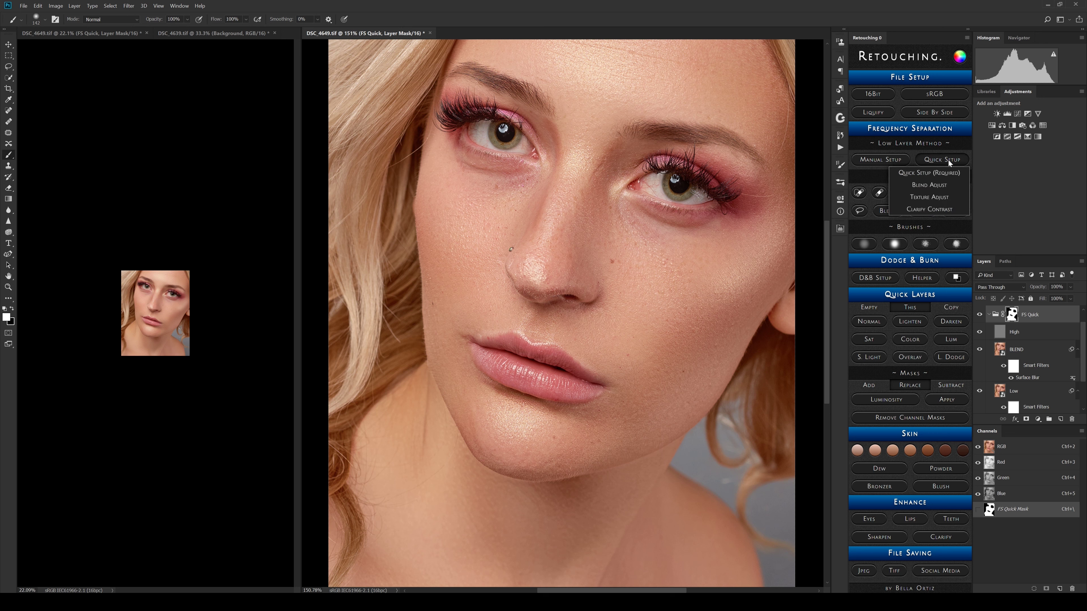
left_click(926, 209)
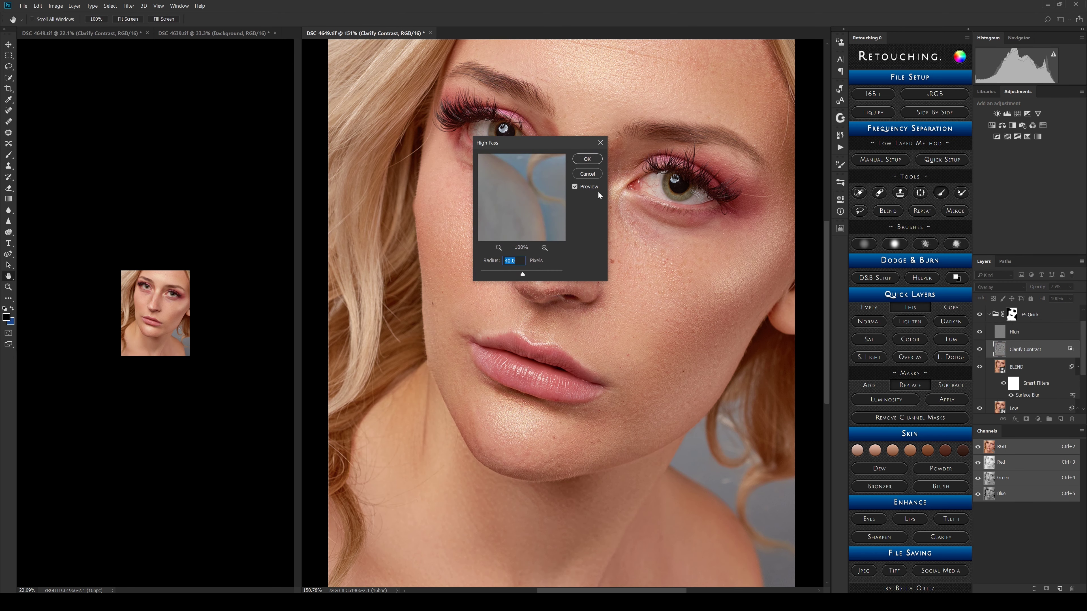
left_click_drag(531, 150, 379, 198)
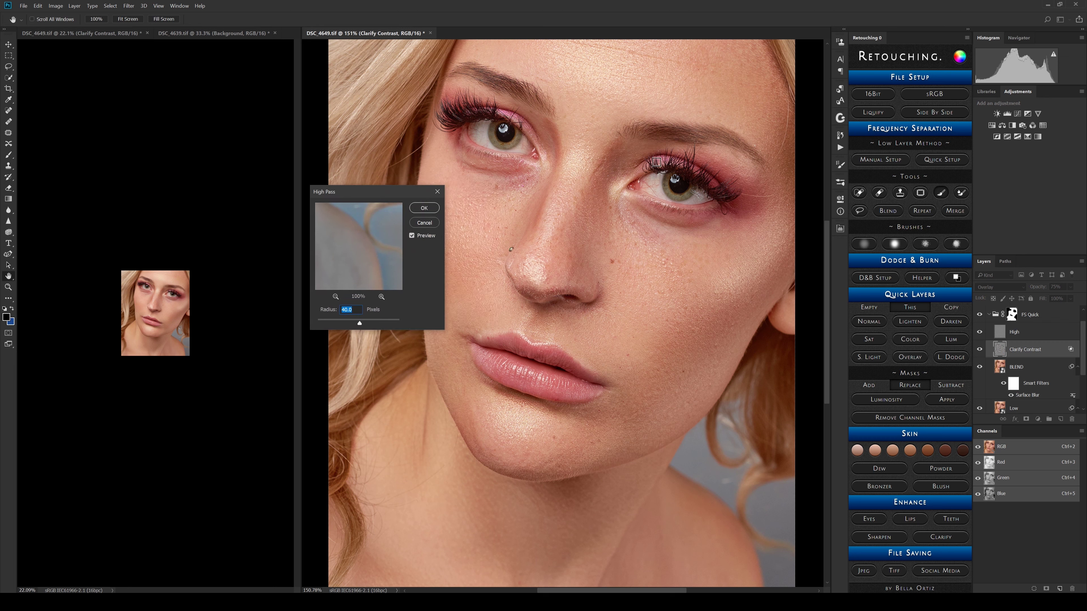
mouse_move(367, 231)
left_mouse_down()
mouse_move(361, 242)
mouse_move(374, 250)
left_mouse_up()
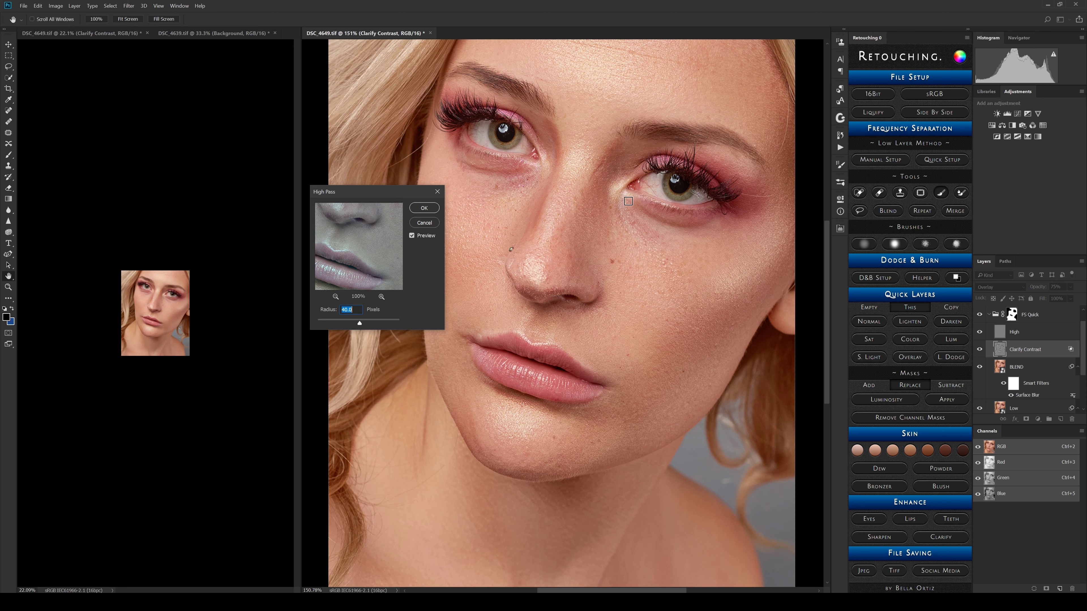
left_click_drag(356, 234, 367, 267)
left_click(335, 296)
left_click(336, 296)
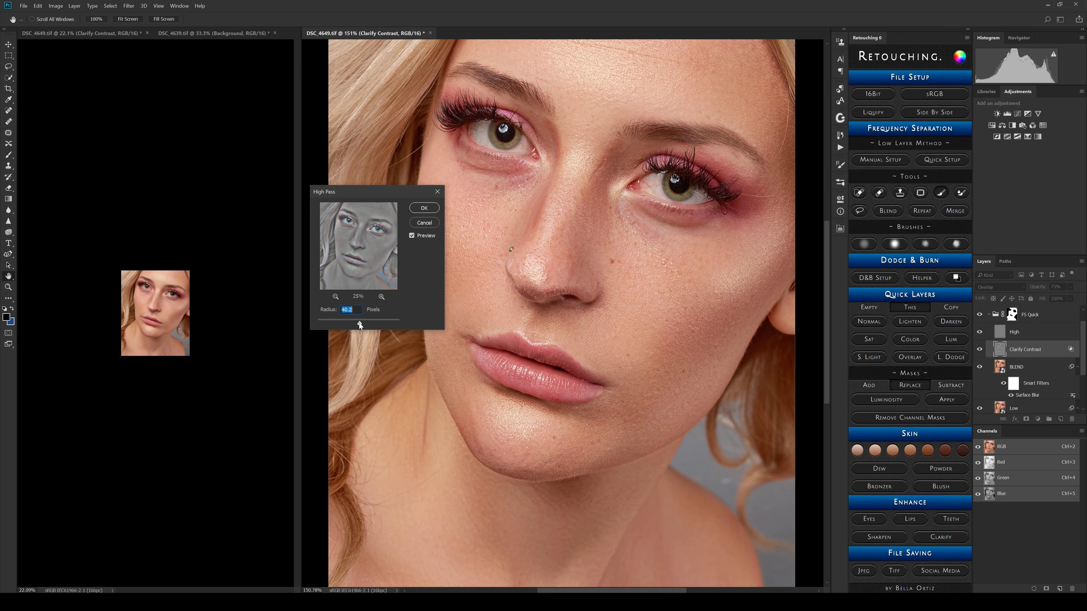
left_click_drag(359, 322, 346, 328)
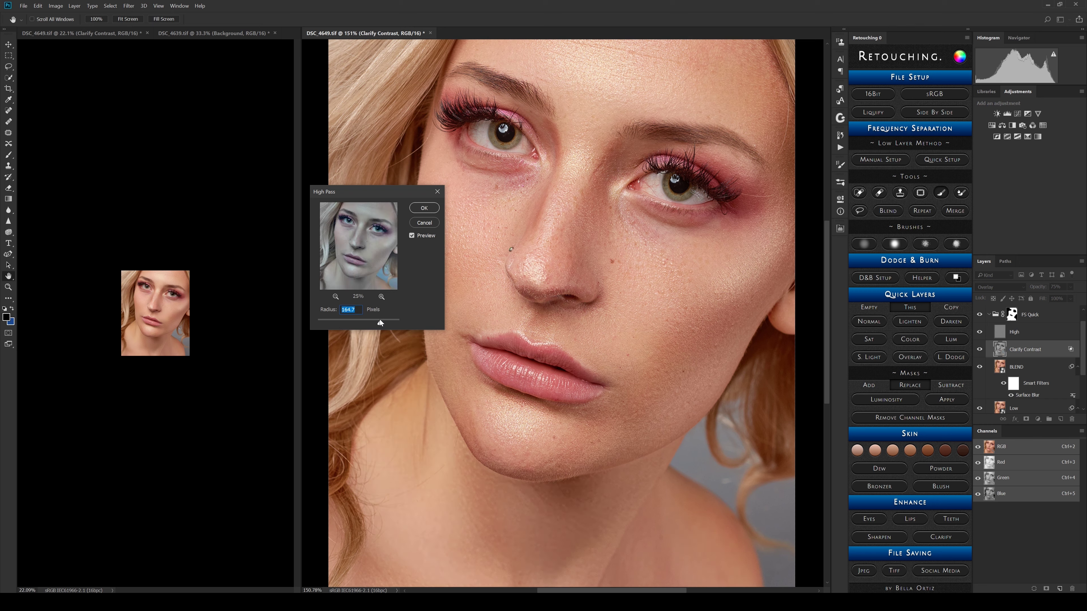
left_click_drag(380, 319, 392, 317)
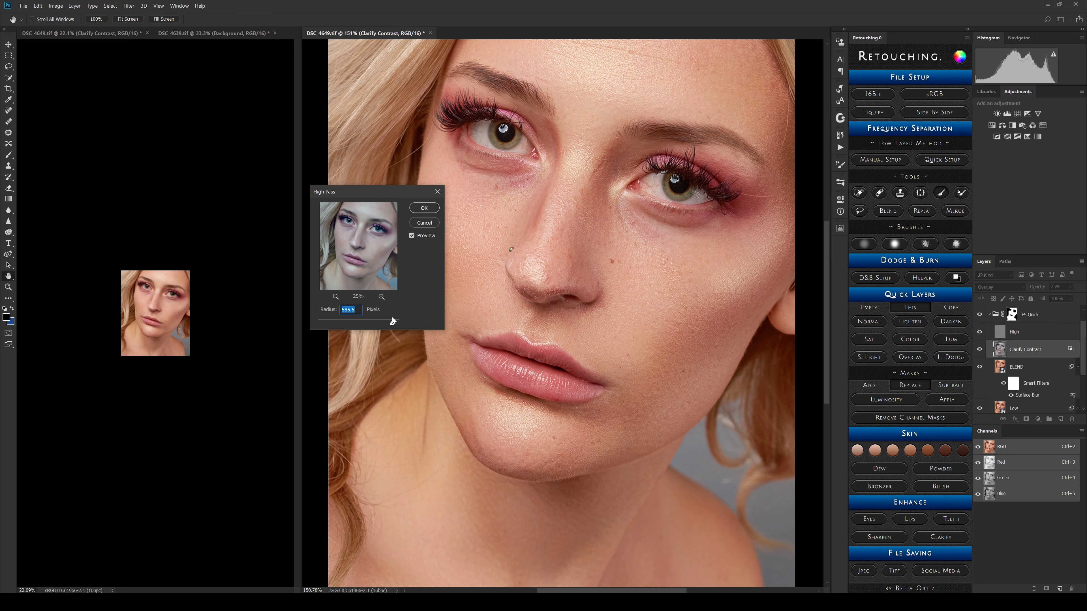
left_click(423, 208)
Step: Compare the close-up with Clarify Contrast hidden and shown, and resize both views to compare the whole face
left_click(980, 350)
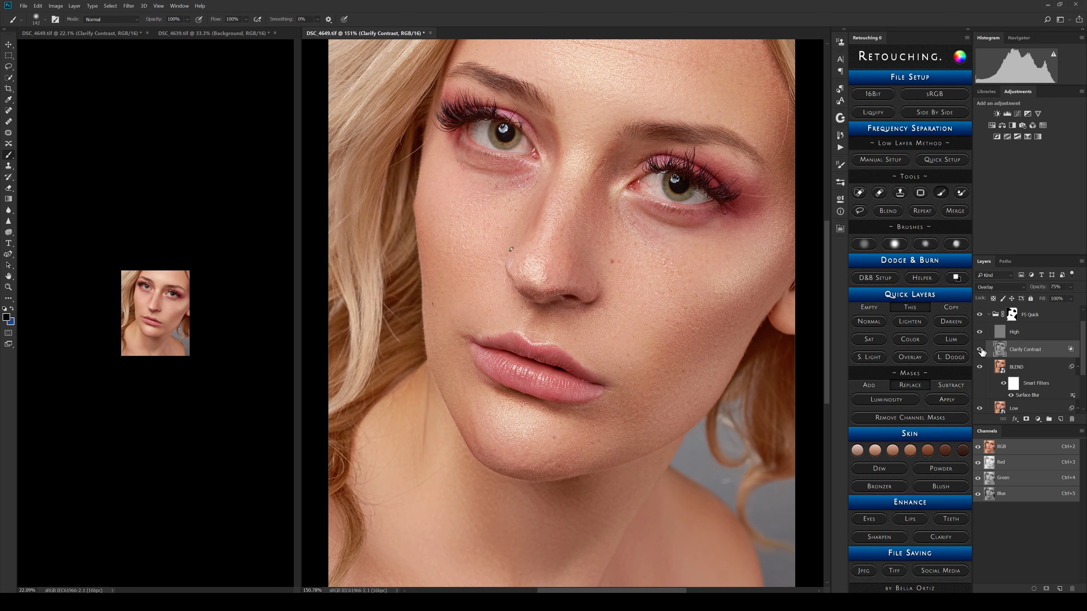
left_click(980, 350)
left_click(98, 32)
scroll(88, 295, "up", 2)
scroll(88, 296, "up", 4)
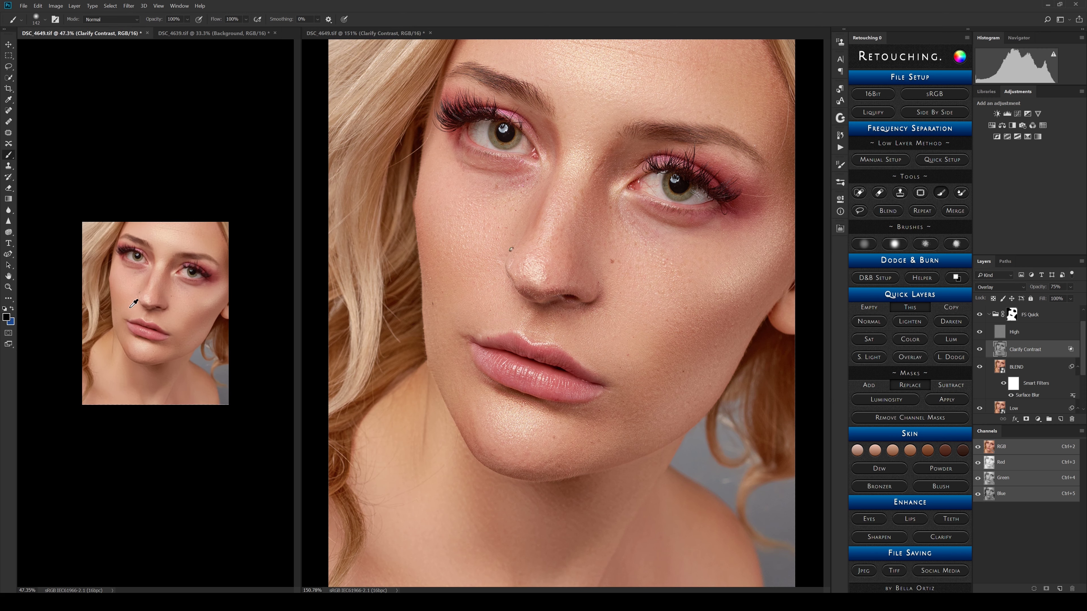
left_click(375, 34)
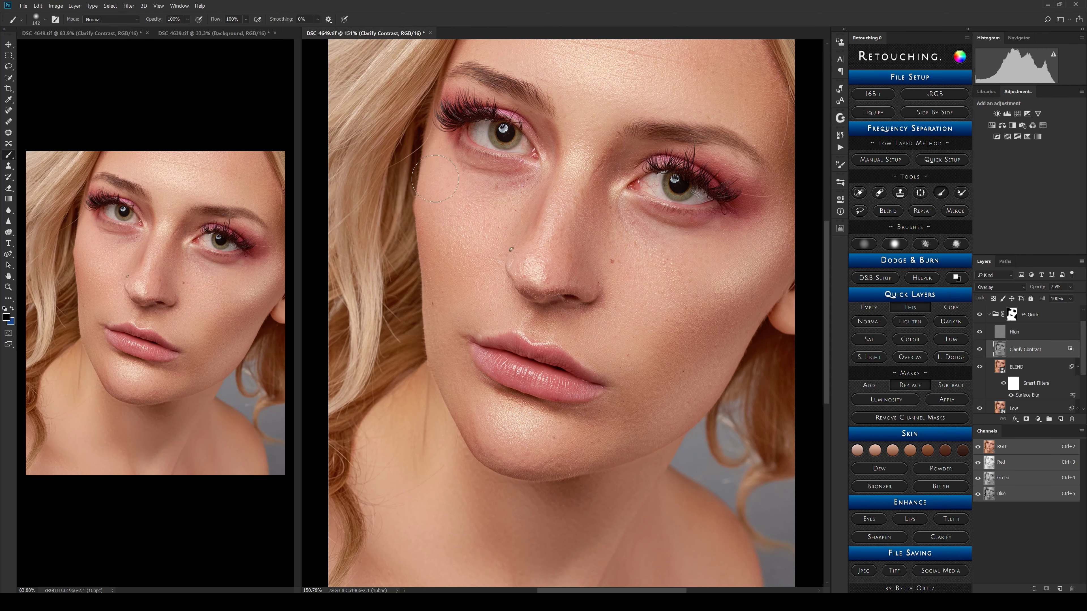
scroll(527, 315, "down", 2)
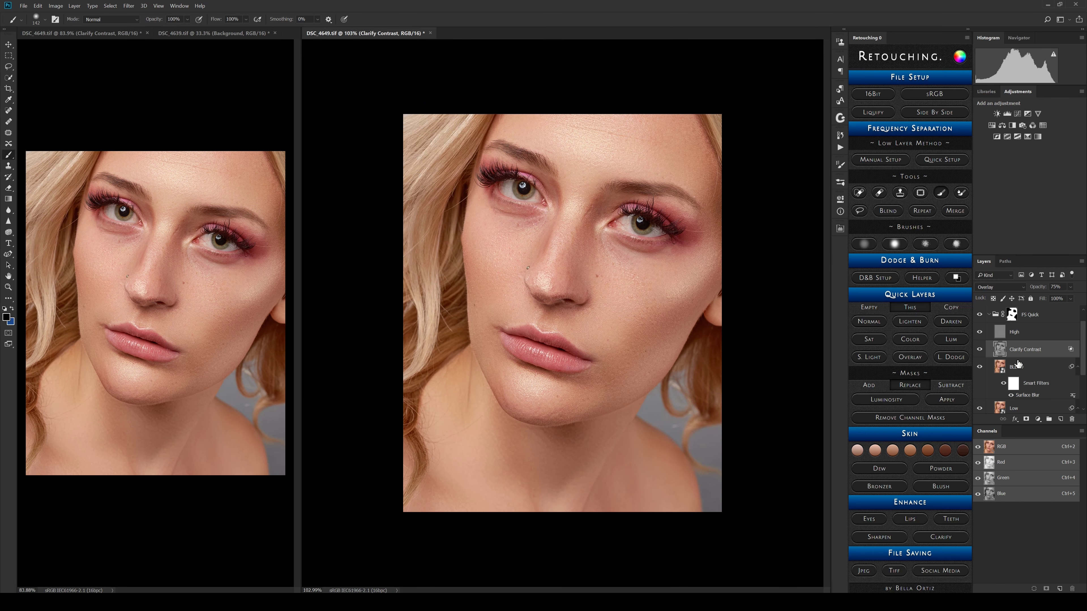
Step: Compare the full portrait repeatedly with the Clarify Contrast layer hidden and shown above the BLEND layer
left_click(980, 350)
left_click(980, 350)
left_click(980, 350)
left_click(979, 350)
left_click(980, 350)
left_click(980, 350)
left_click(1007, 368)
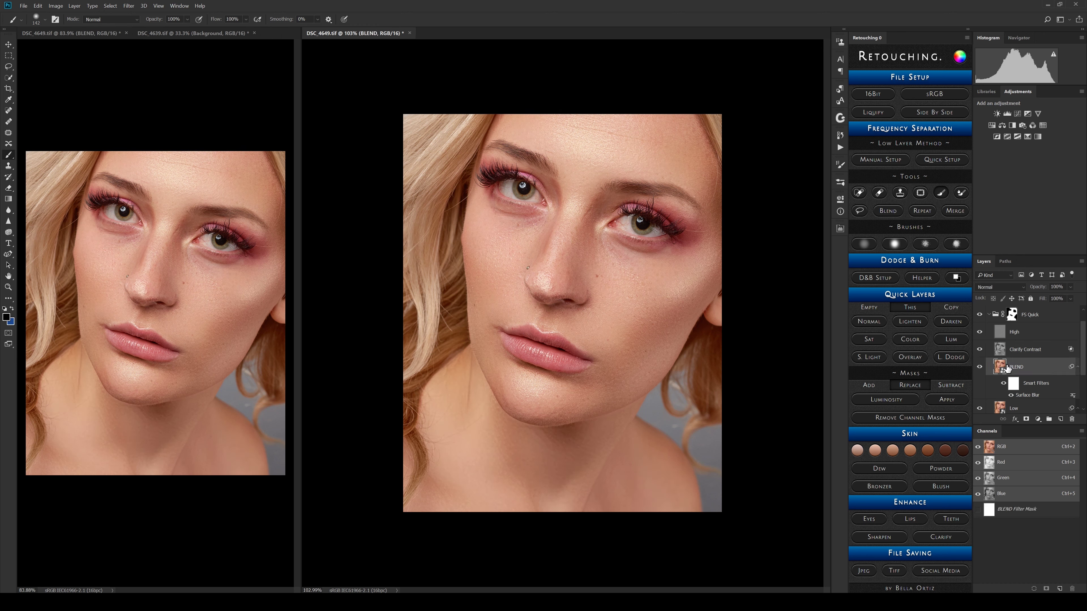
left_click(980, 351)
left_click(981, 350)
Step: Compare the portrait before and after by hiding and showing the whole FS Quick group several times
left_click(980, 315)
left_click(980, 315)
left_click(979, 317)
left_click(980, 316)
left_click(979, 317)
left_click(980, 317)
left_click(980, 317)
left_click(980, 317)
left_click(980, 316)
left_click(980, 316)
Step: Collapse the FS Quick group and merge it into a single layer that keeps its mask
left_click(1032, 316)
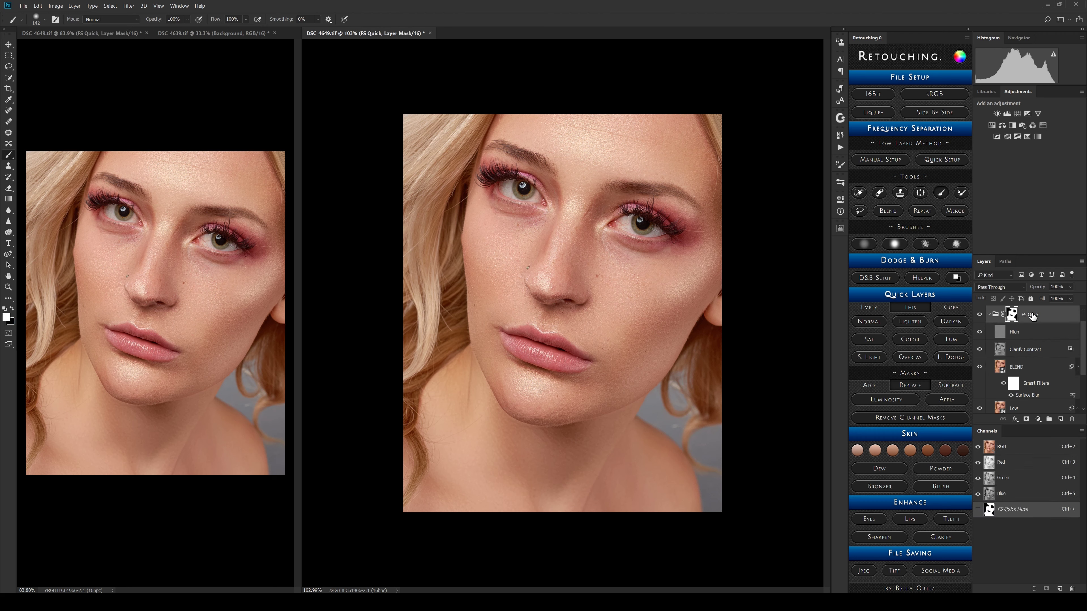
left_click(995, 315)
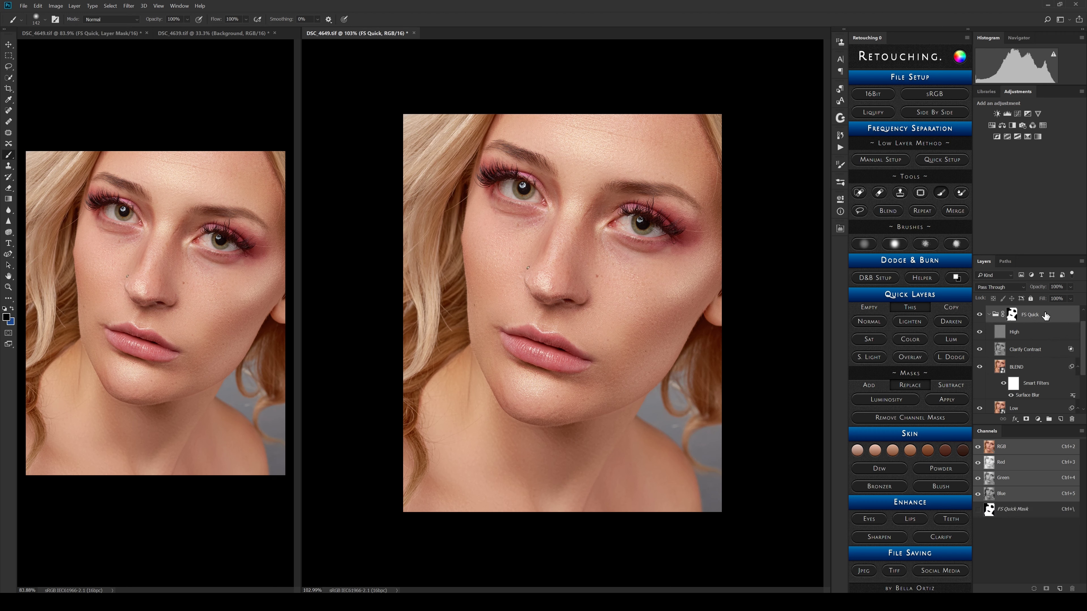
left_click(989, 316)
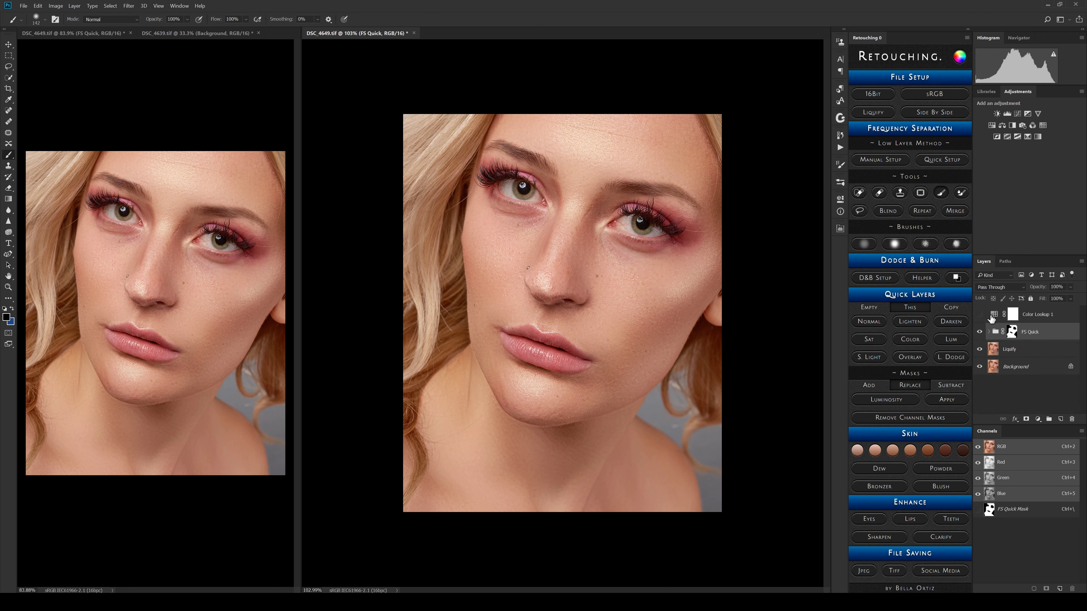
right_click(1048, 337)
key("Escape")
key("ctrl+e")
Step: Compare the merged FS Quick layer on and off, leave it hidden and select the Liquify layer
left_click(980, 332)
left_click(980, 332)
left_click(980, 331)
left_click(1029, 343)
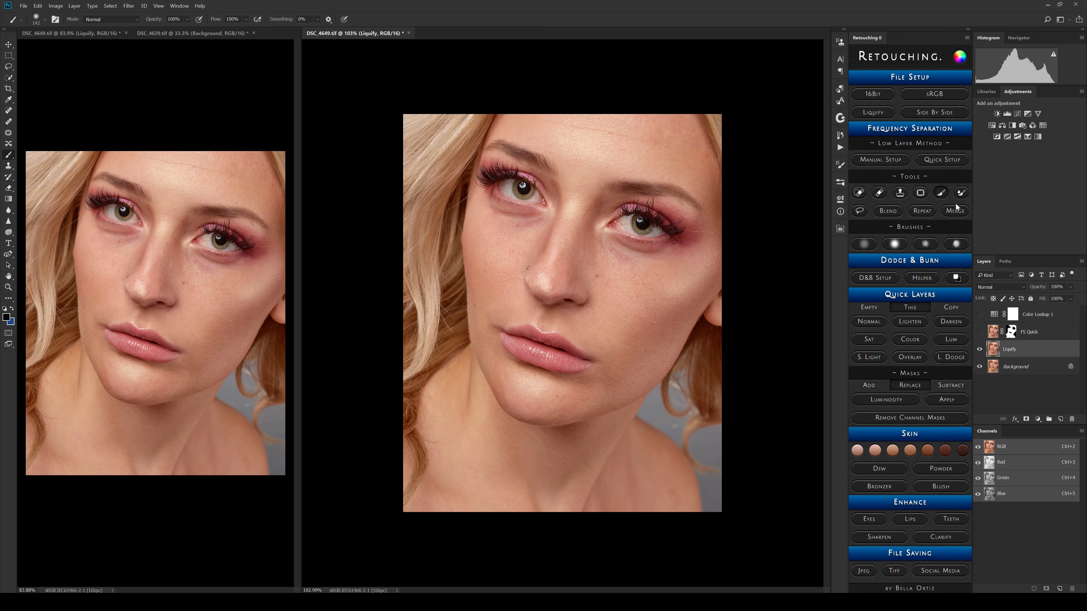
Step: Run the manual frequency separation setup with the Median method, using a radius of about 20 pixels for the Blending layer
left_click(883, 161)
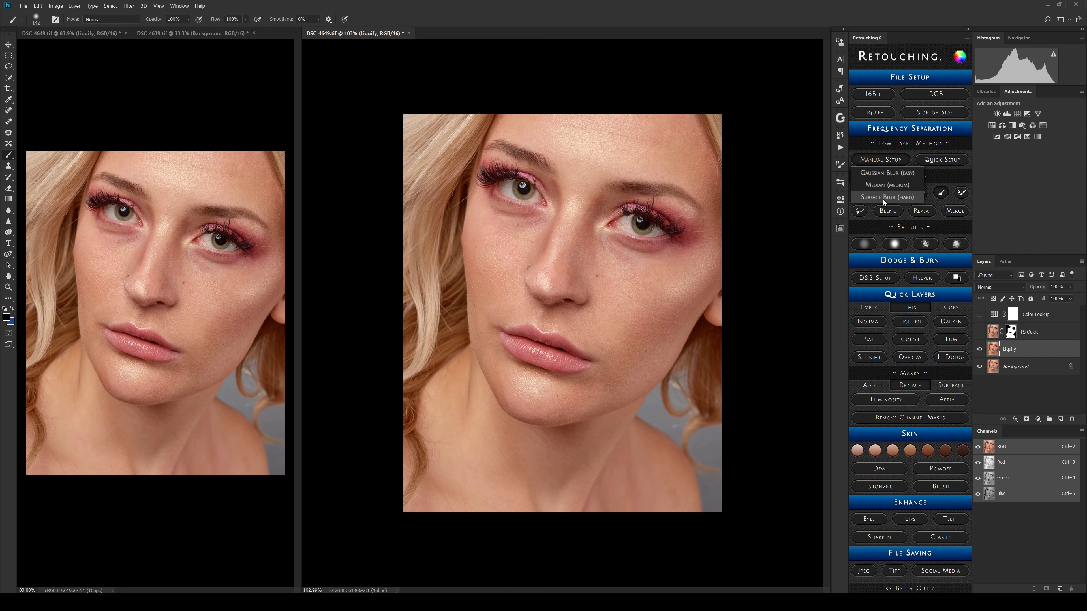
left_click(895, 186)
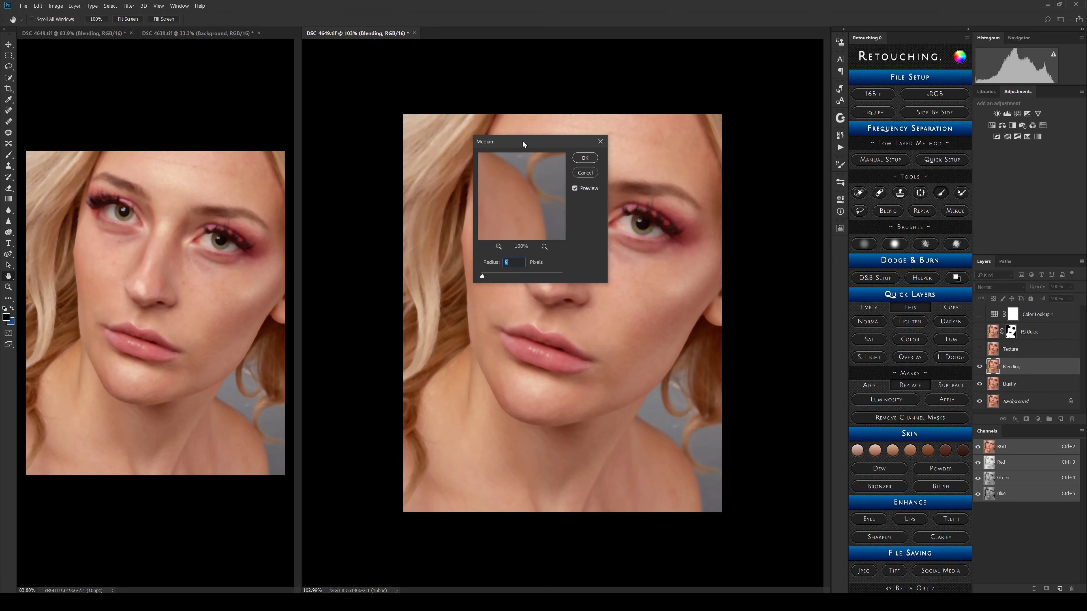
left_click_drag(523, 144, 273, 215)
left_click_drag(262, 253, 300, 252)
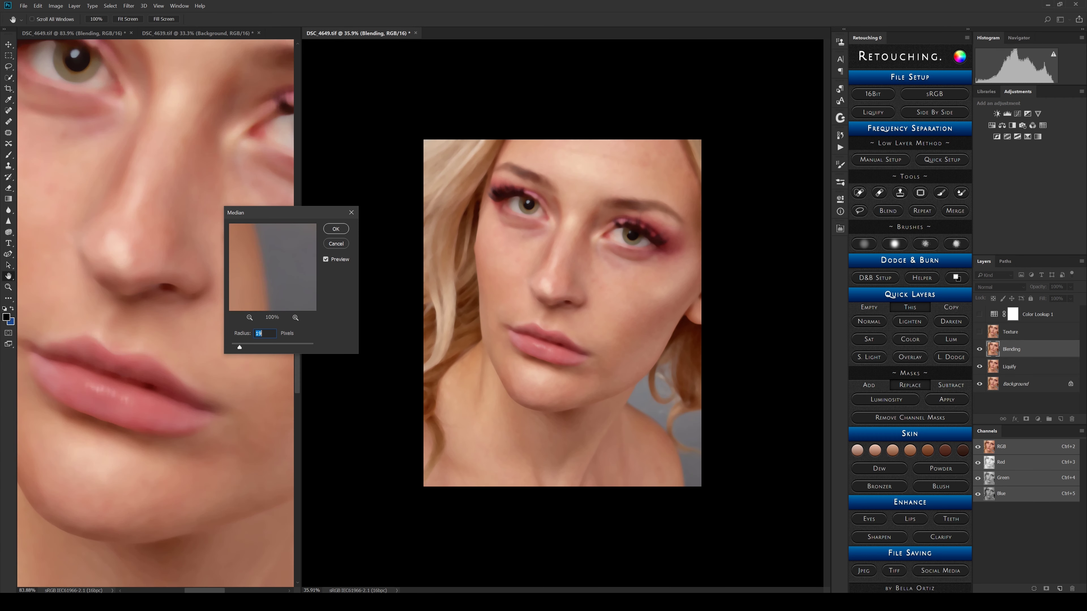
key("Up")
key("Up")
key("Up")
left_click(335, 229)
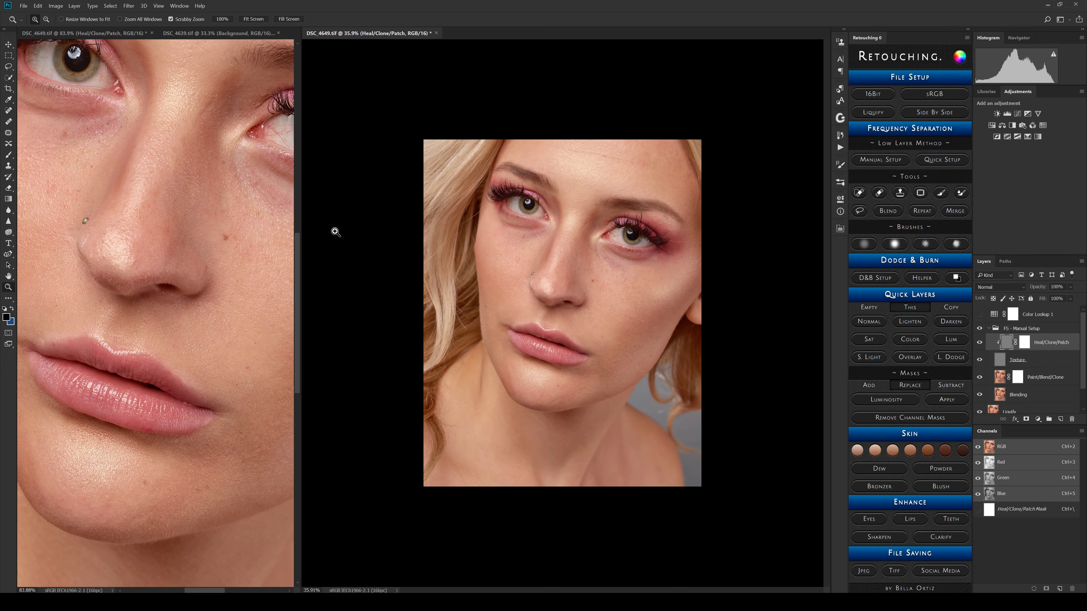
Step: Review the layers of the FS - Manual Setup group, collapsing and expanding it
left_click(1026, 380)
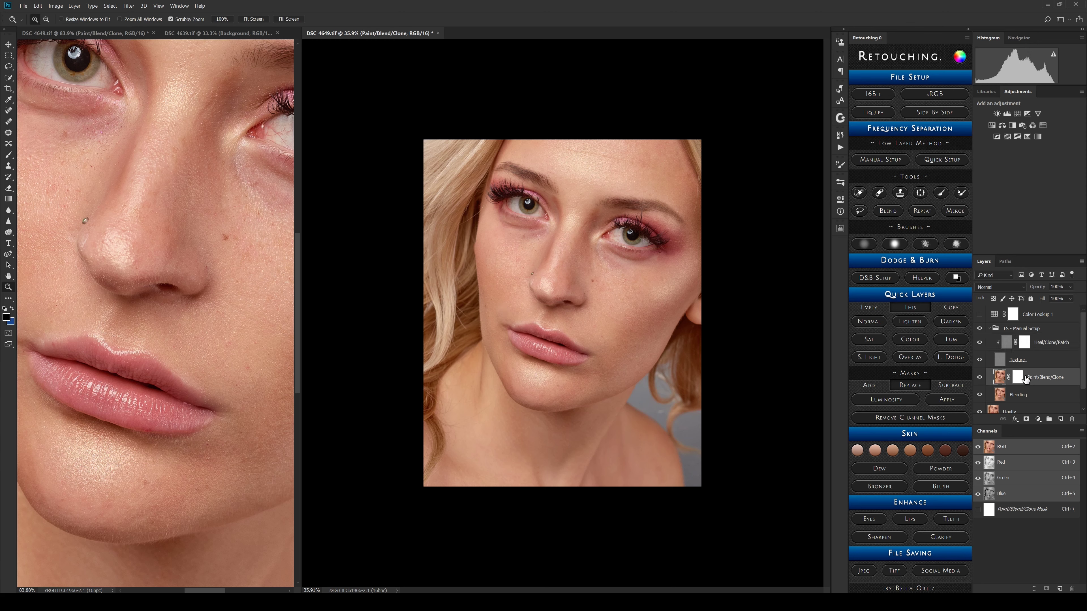
left_click(995, 329)
left_click(989, 329)
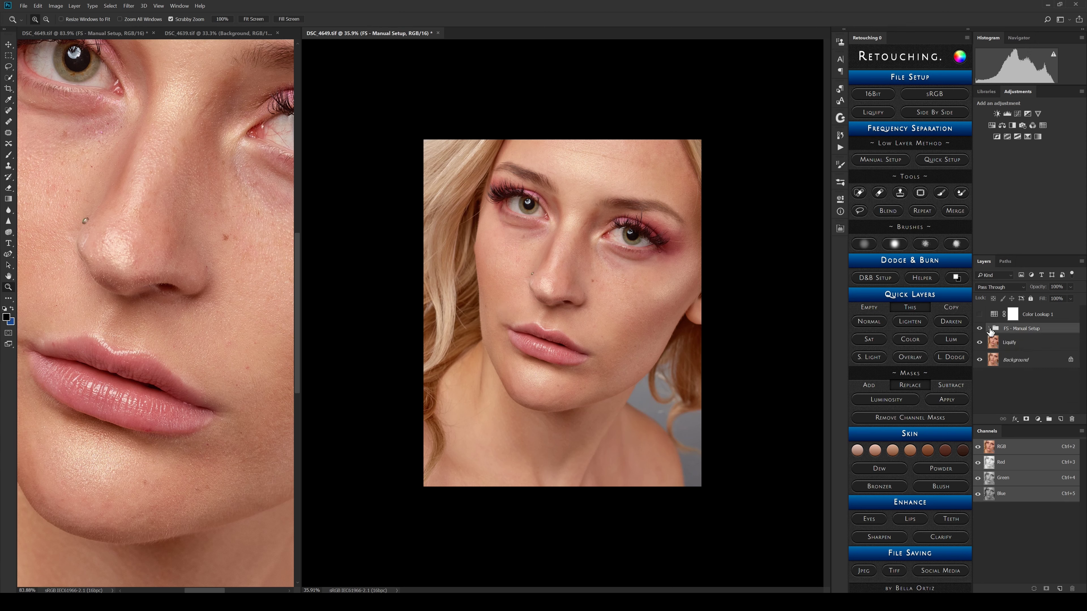
left_click(989, 329)
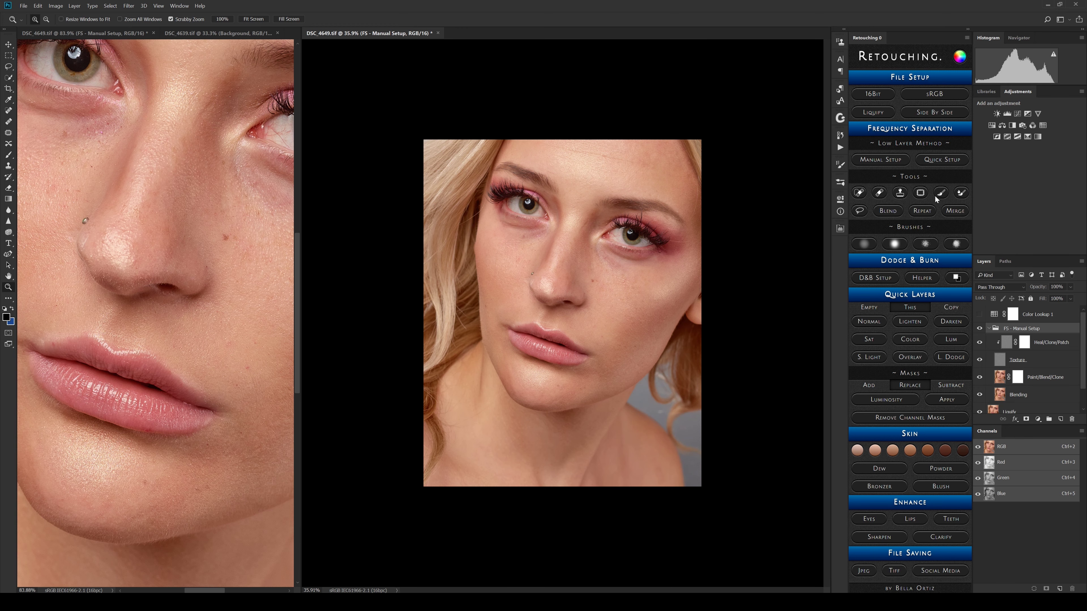
Step: Even out the blotchy tones under the eye and on the cheek with the 10% flow Clone Stamp on the Paint/Blend/Clone layer
left_click(962, 193)
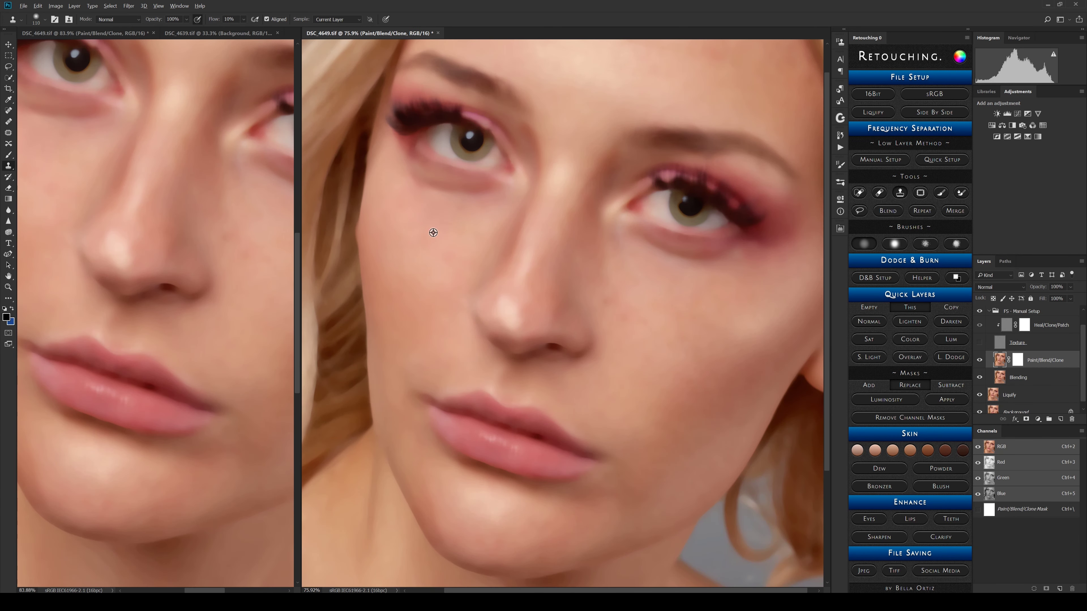
key("bracketright")
key("bracketright")
key("bracketleft")
key("bracketleft")
left_click(473, 215)
key("bracketright")
key("bracketright")
Step: Continue smoothing the tones around the nose bridge, cheeks and chin using the Clone Stamp and the Patch tool
scroll(730, 462, "down", 3)
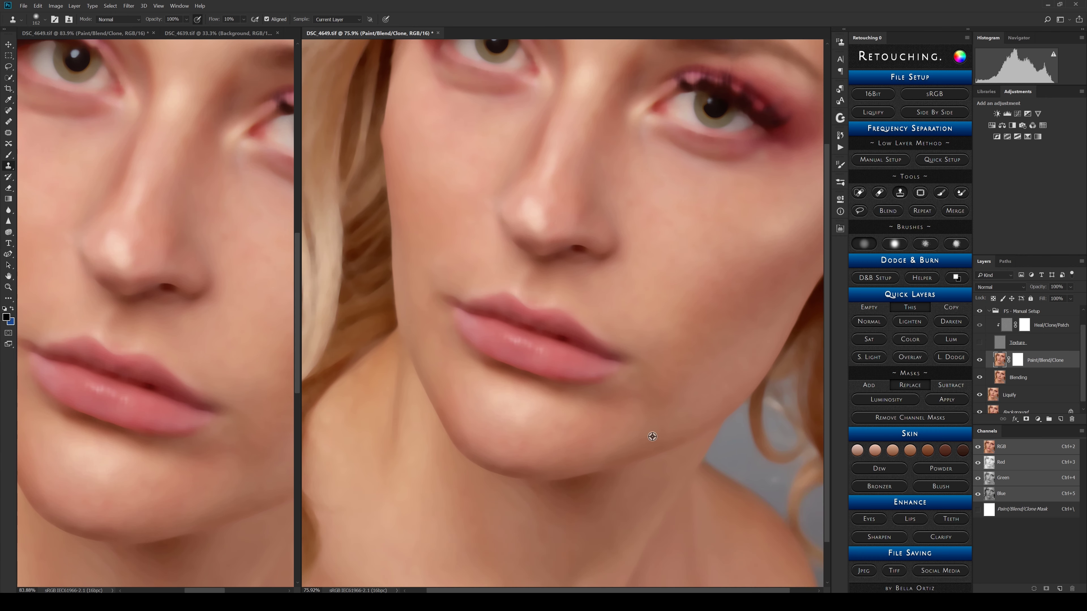
scroll(651, 437, "up", 3)
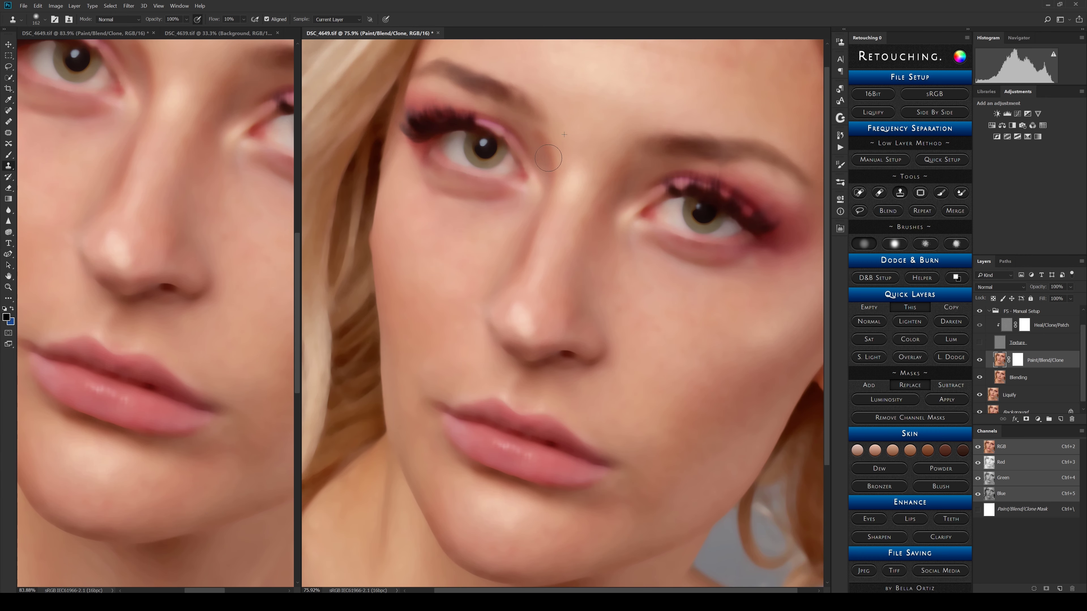
scroll(626, 358, "down", 3)
left_click(920, 193)
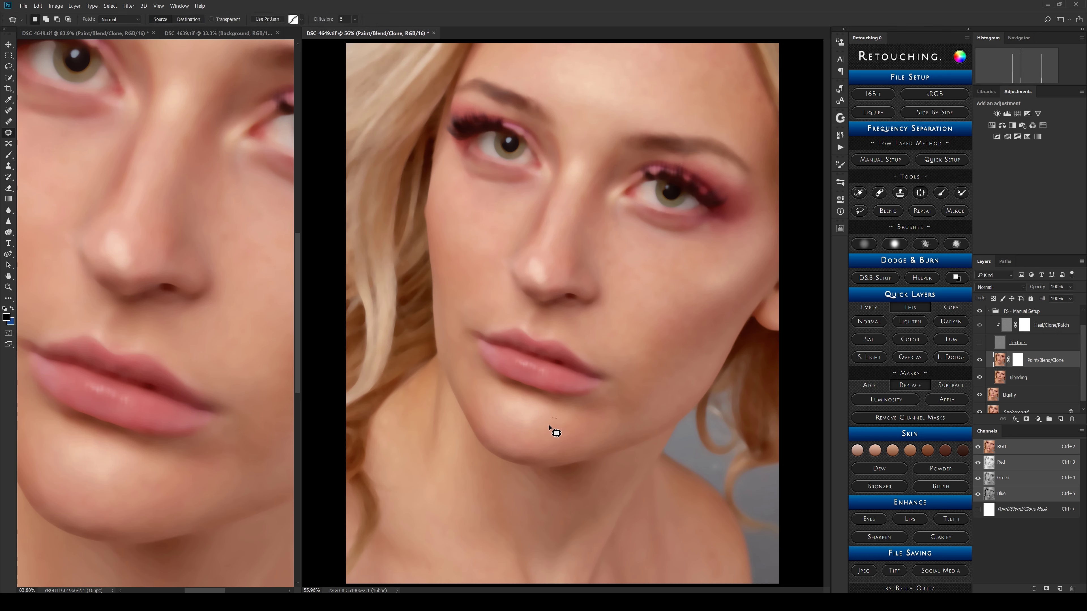
left_click(899, 194)
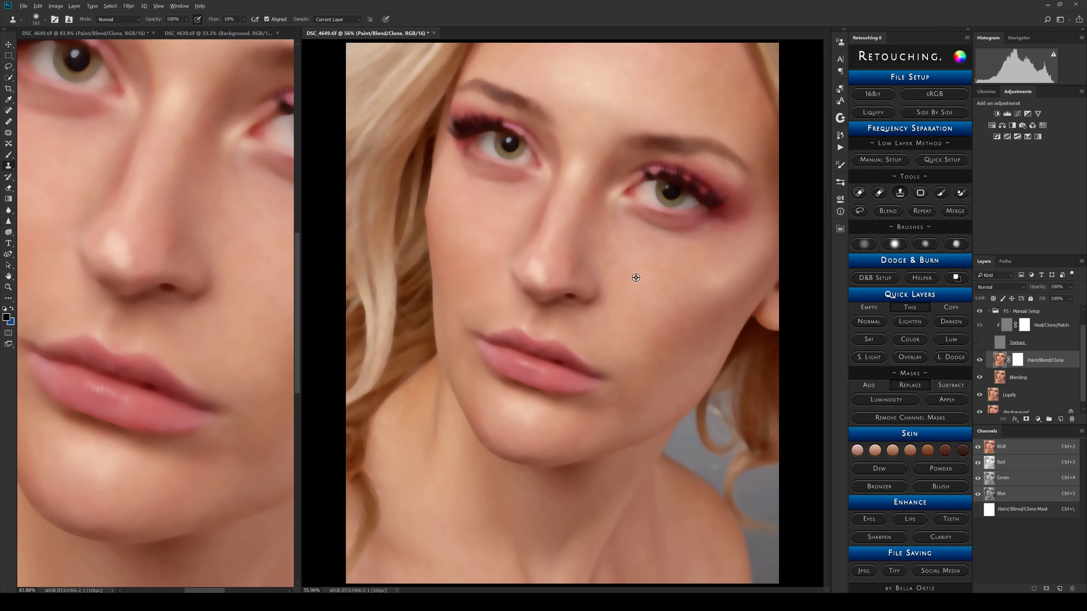
Step: Show the Texture layer again and compare the face with the Paint/Blend/Clone layer hidden and shown
left_click(980, 342)
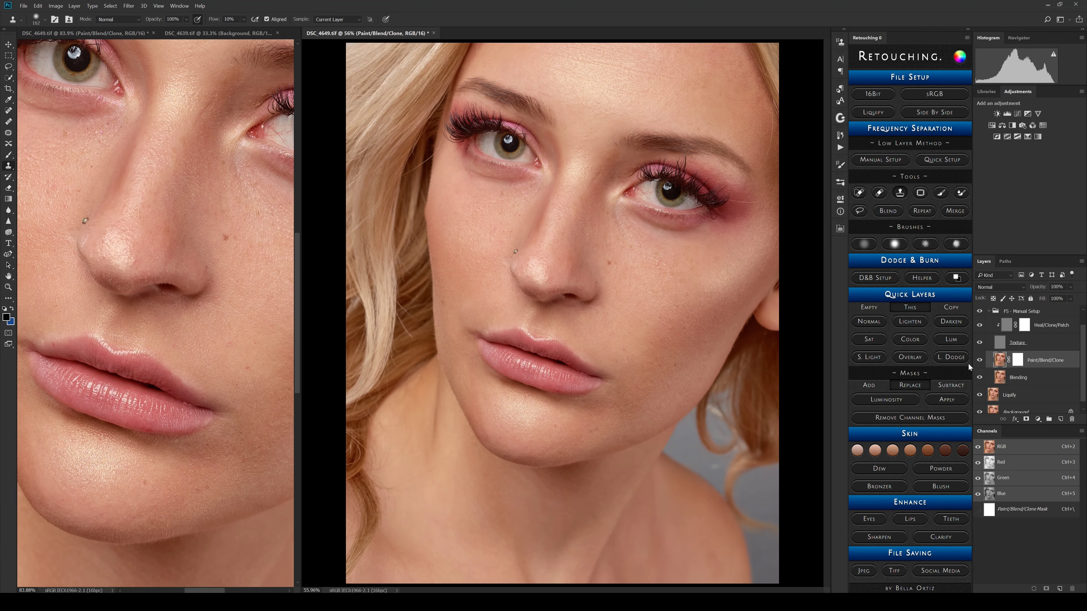
left_click(979, 360)
left_click(980, 361)
left_click(980, 361)
left_click(980, 361)
left_click_drag(647, 338, 649, 343)
left_click(979, 360)
left_click(979, 361)
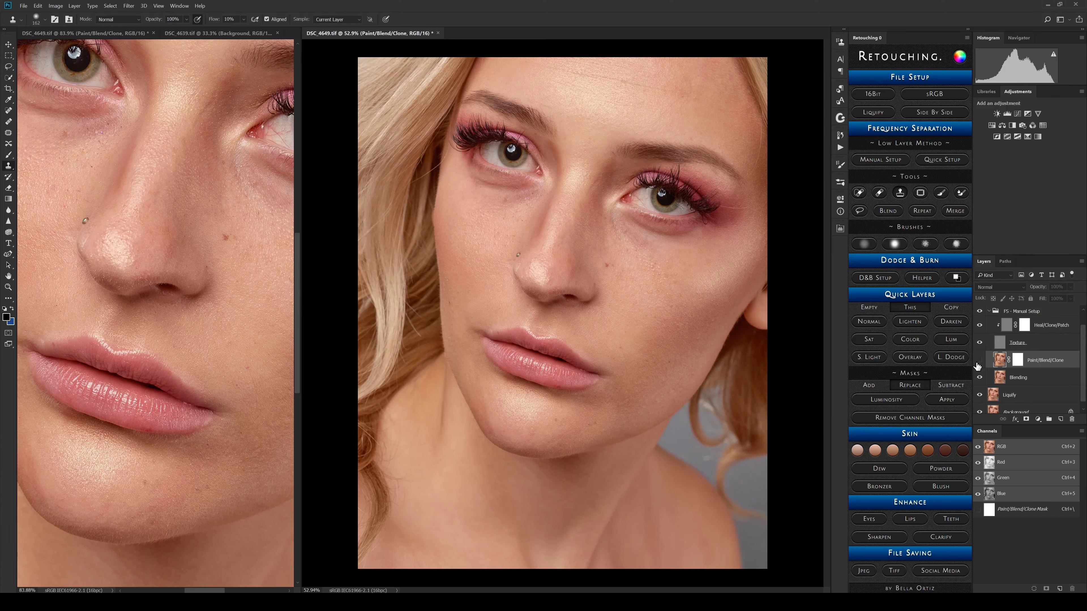
left_click(979, 361)
left_click(979, 361)
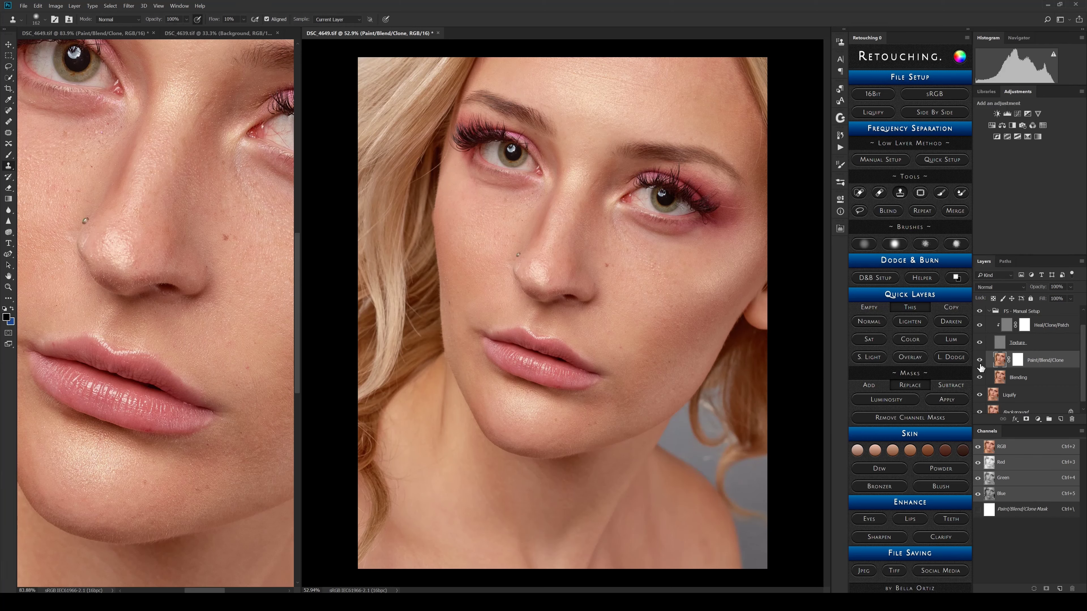
left_click(979, 361)
left_click(979, 361)
Step: Resize the Healing Brush and heal small blemishes on the forehead and upper face on the Heal/Clone/Patch layer
left_click(1010, 329)
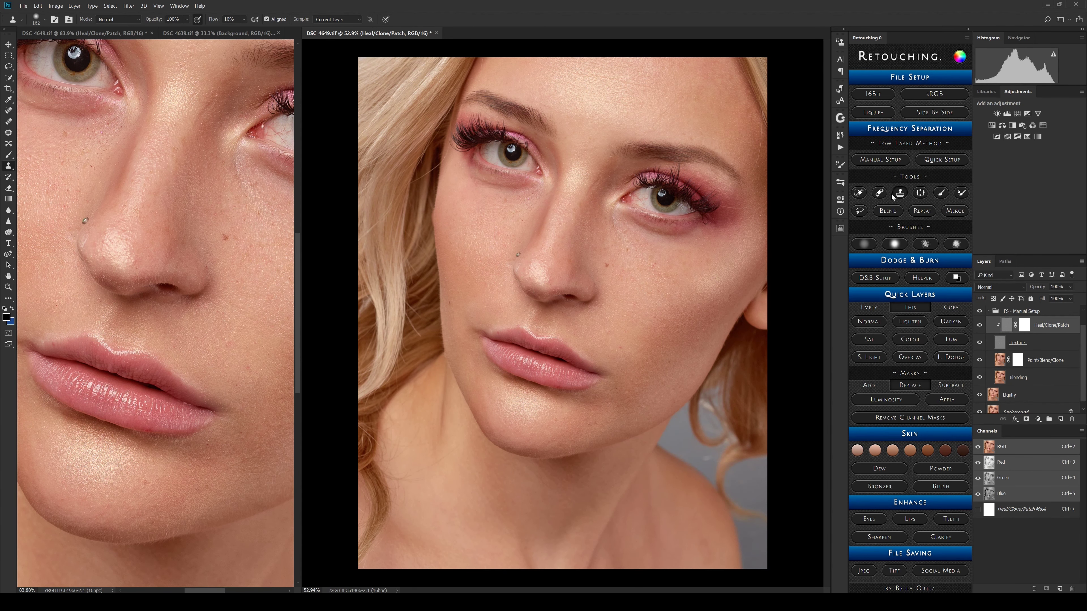
left_click(881, 194)
scroll(598, 150, "up", 4)
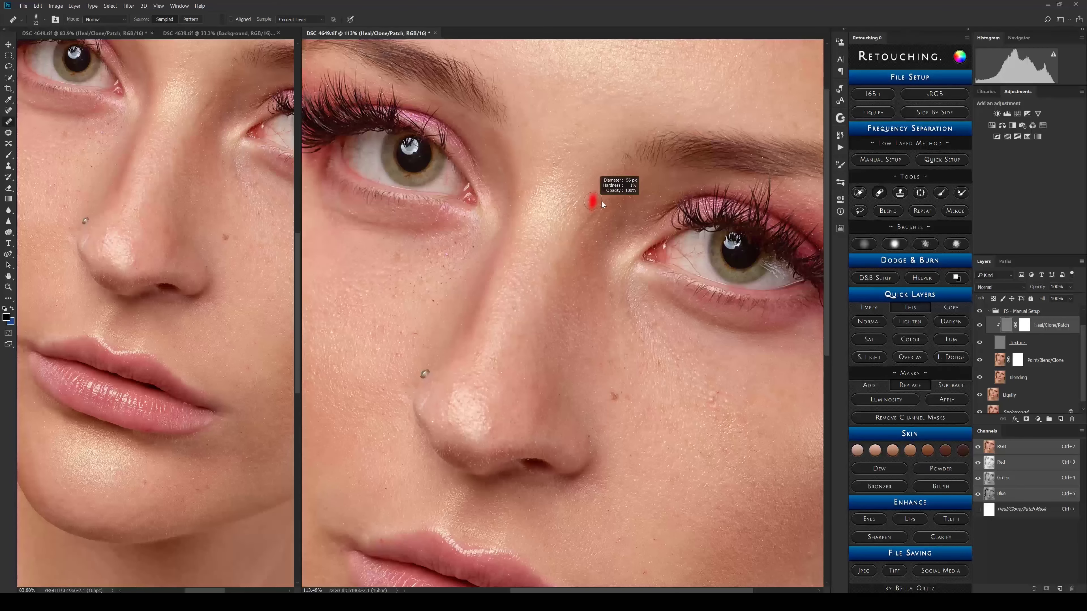
left_click_drag(602, 205, 600, 192)
scroll(545, 92, "up", 2)
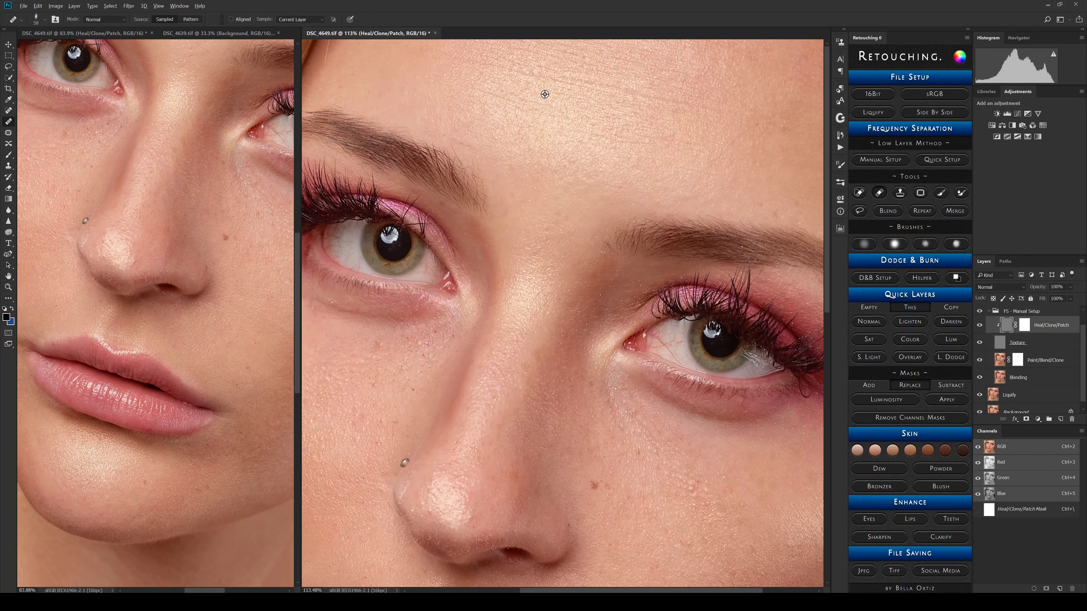
scroll(502, 236, "down", 4)
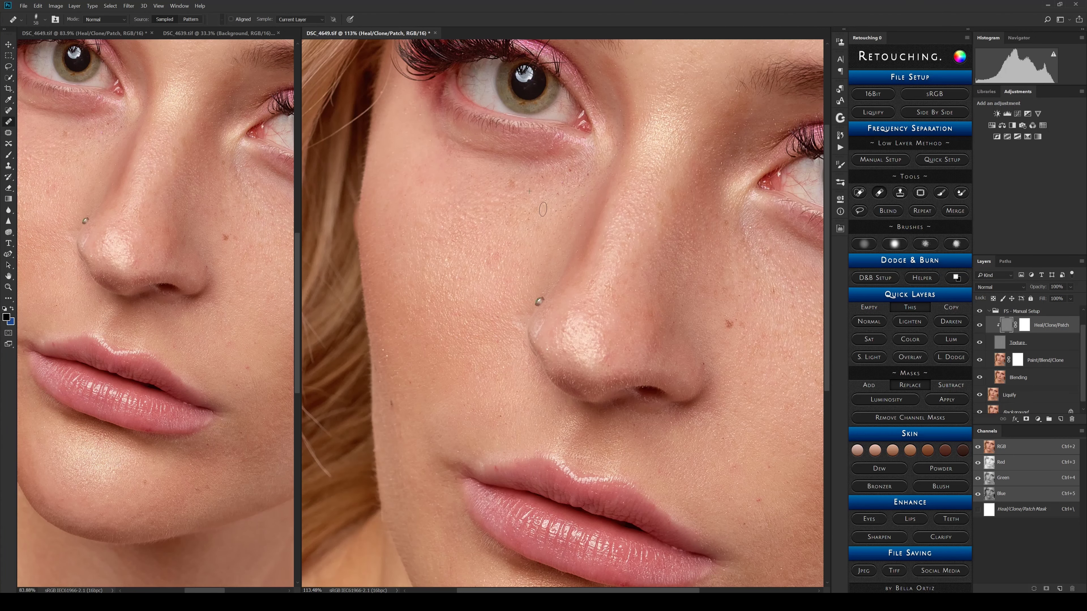
Step: Heal small texture blemishes across the cheeks, around the nose and mouth, and on the chin
scroll(636, 247, "right", 5)
scroll(636, 247, "down", 2)
scroll(503, 289, "left", 3)
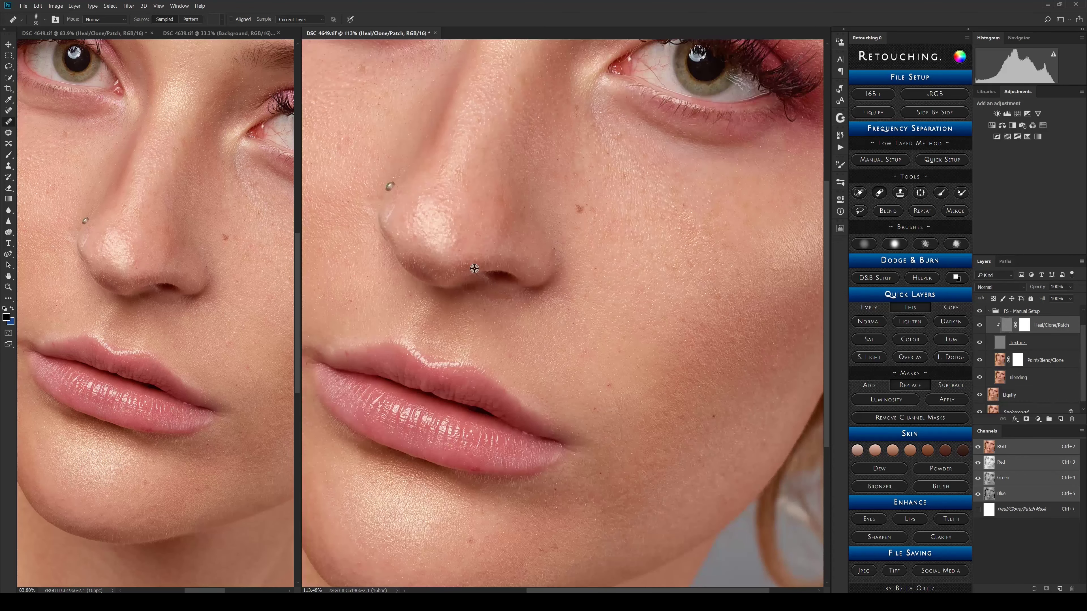
scroll(412, 235, "down", 4)
scroll(455, 157, "up", 4)
scroll(454, 157, "down", 4)
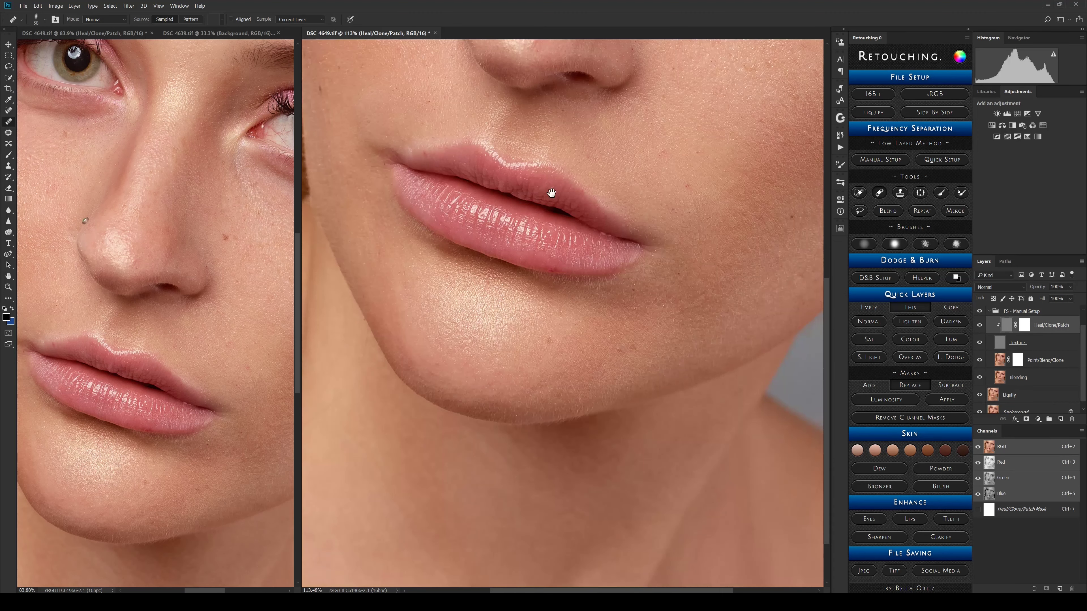
scroll(562, 395, "up", 4)
scroll(535, 352, "right", 4)
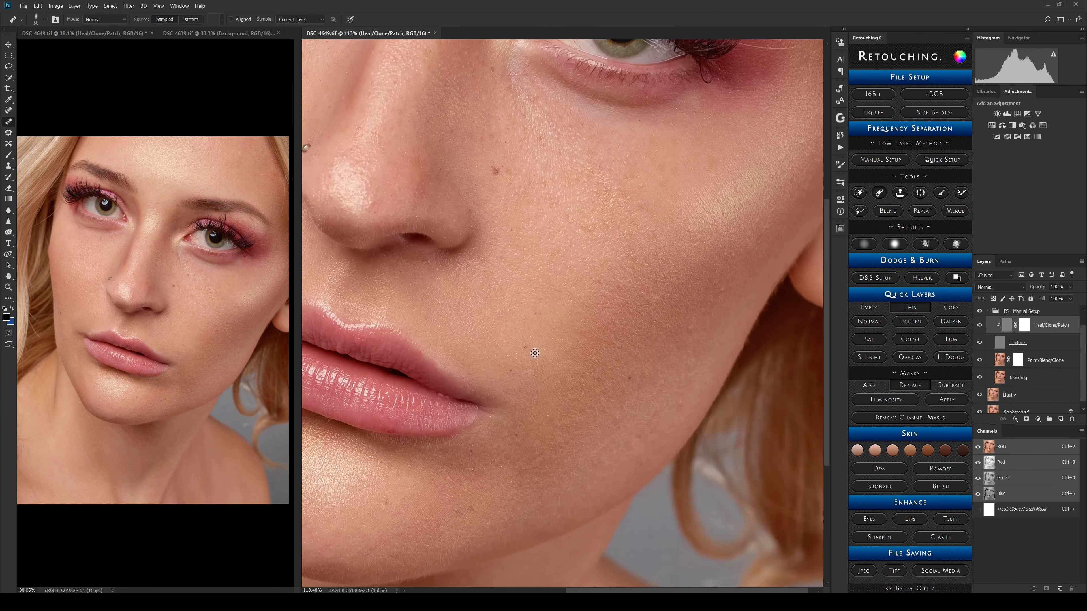
Step: Heal small specks in the skin around both eyes and fit the whole portrait in the view
scroll(640, 439, "up", 7)
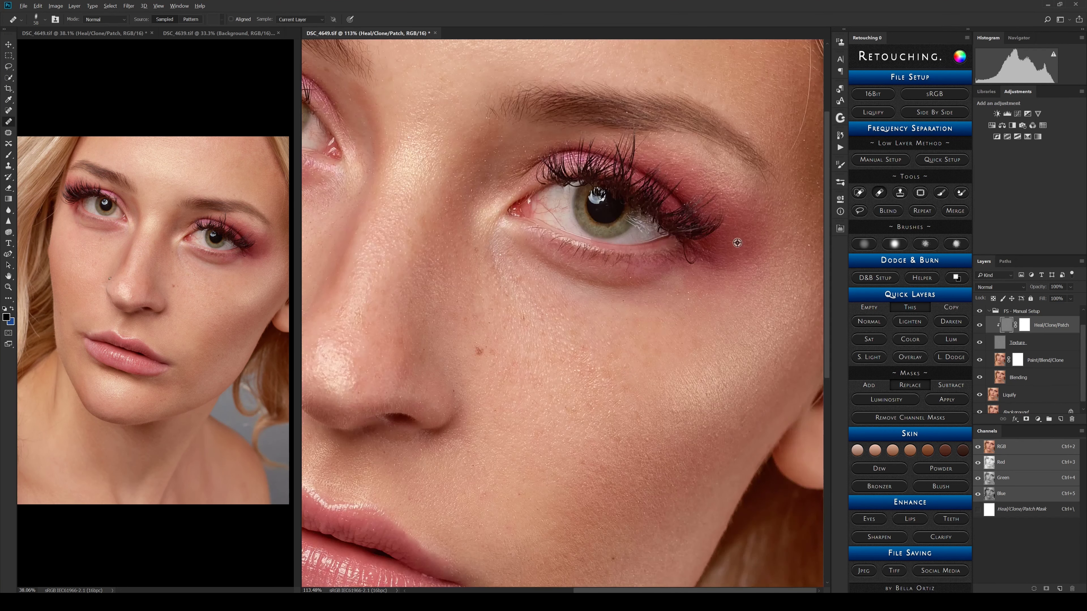
scroll(603, 480, "up", 3)
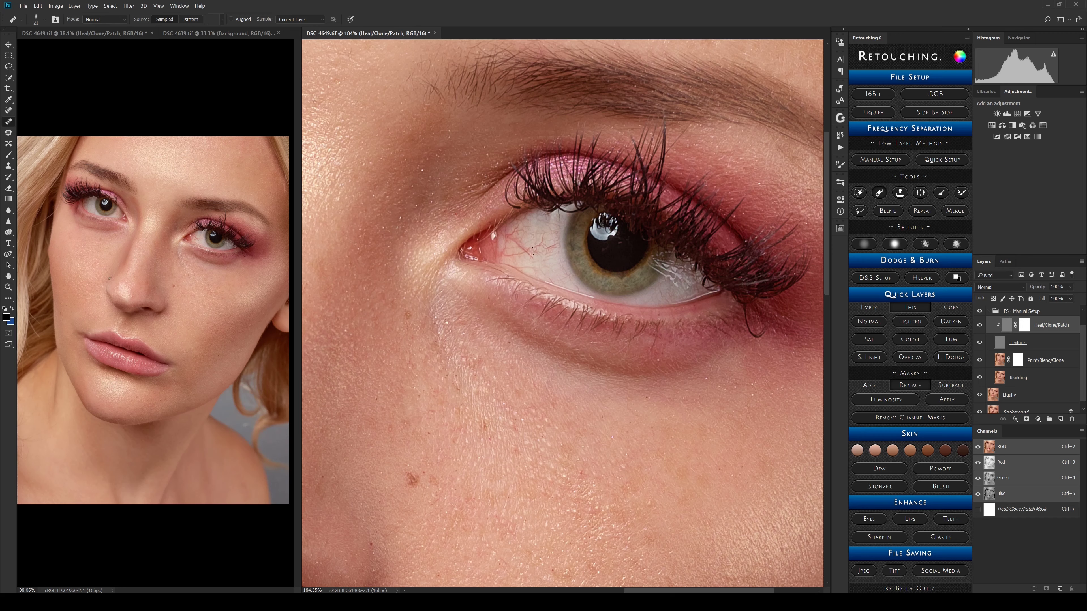
scroll(568, 231, "down", 2)
scroll(568, 231, "up", 3)
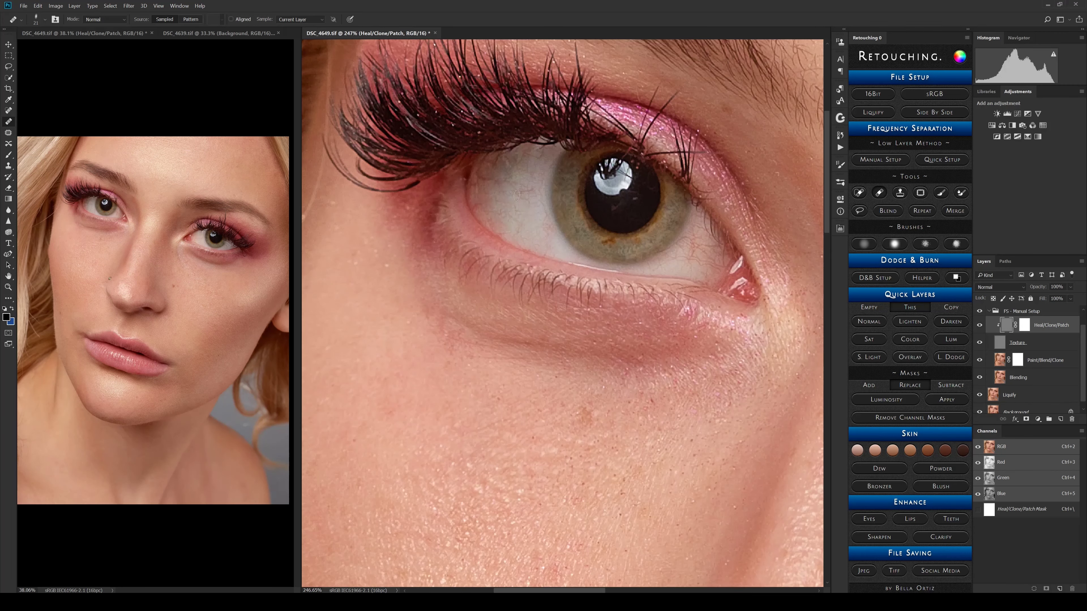
key("ctrl+0")
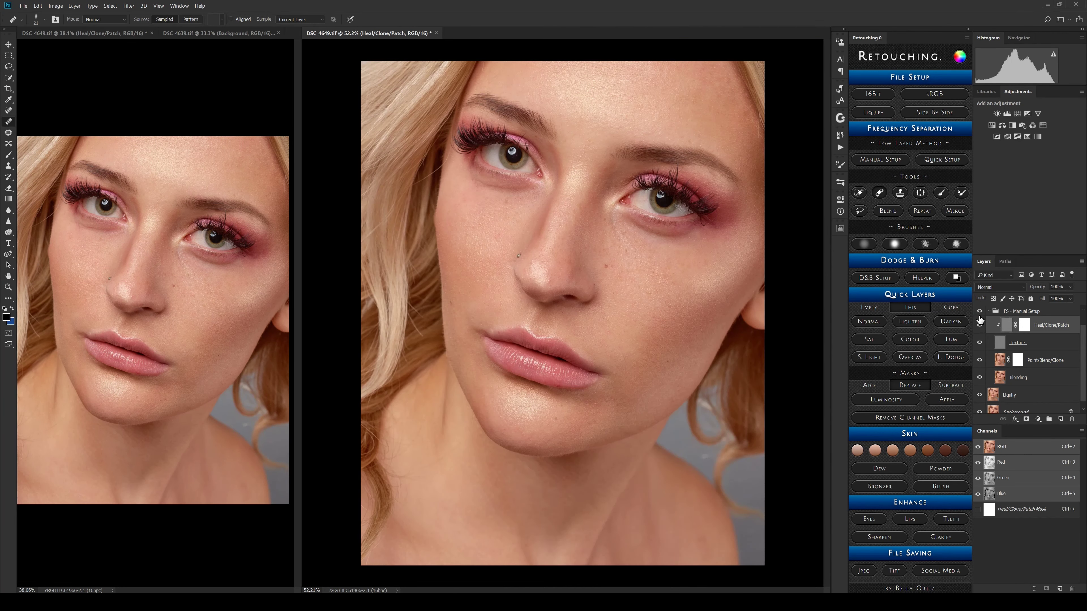
Step: Compare the whole portrait with the Texture layer hidden and shown, and leave it shown
scroll(667, 252, "up", 1)
scroll(665, 252, "down", 2)
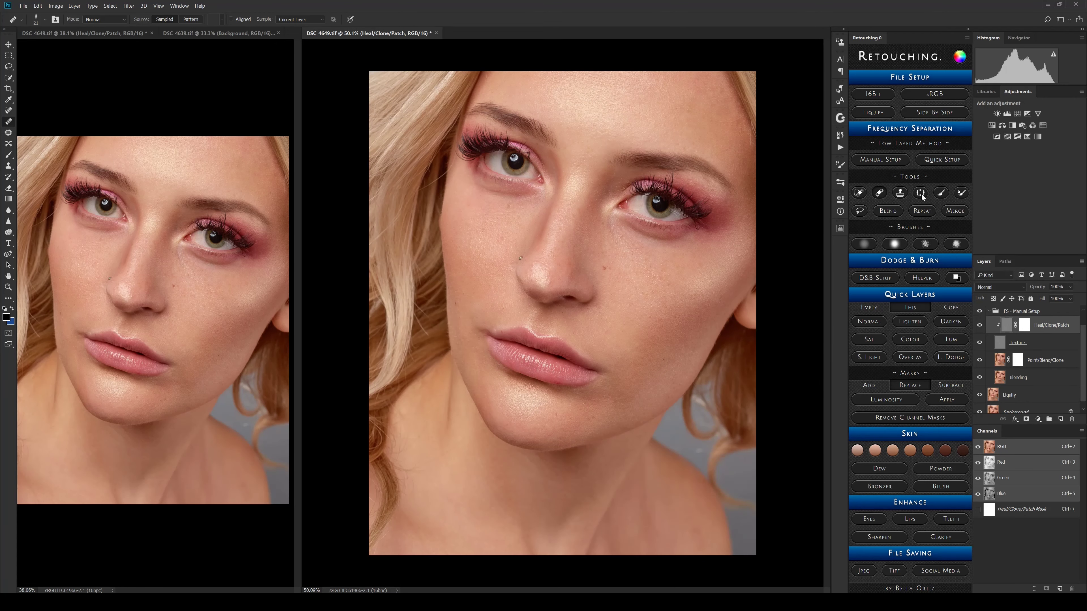
left_click(980, 343)
left_click(980, 343)
left_click(980, 343)
left_click(980, 343)
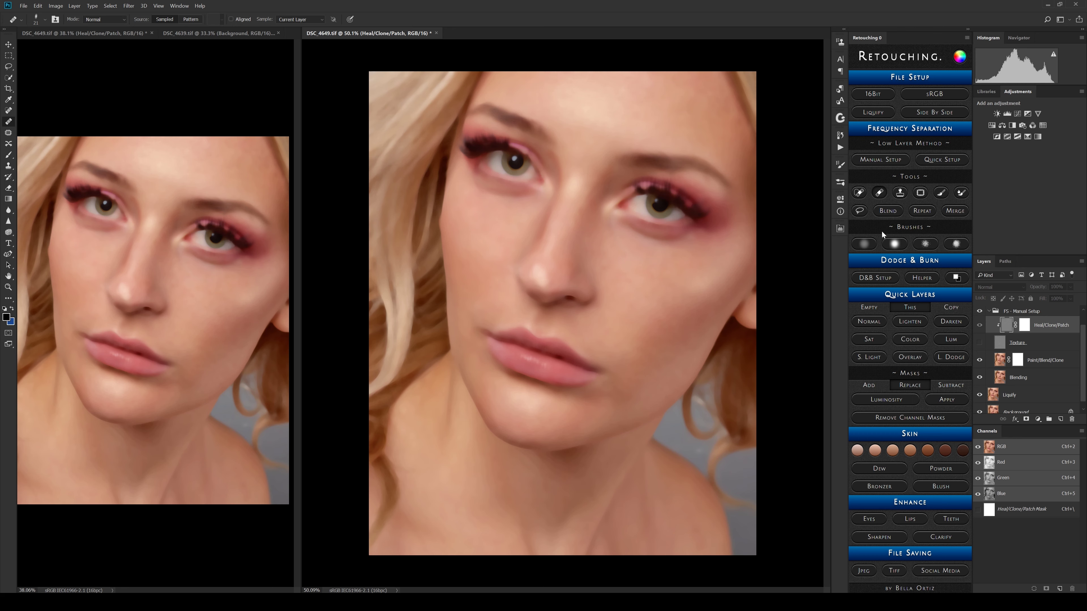
key("ctrl+alt+g")
left_click(979, 342)
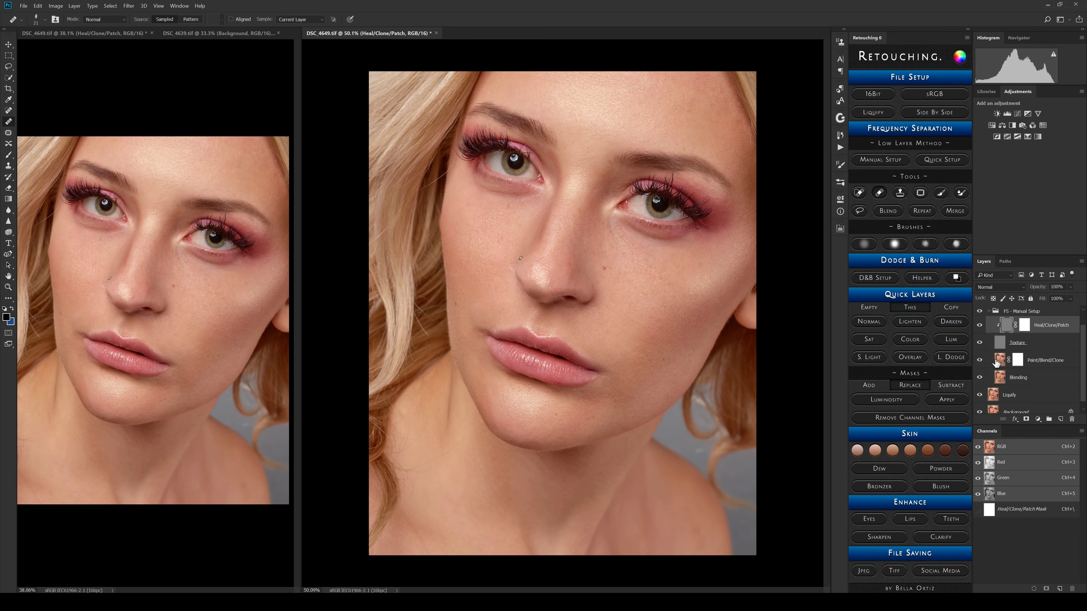
Step: Select the Paint/Blend/Clone layer and compare the portrait with that layer hidden and shown
left_click(998, 360)
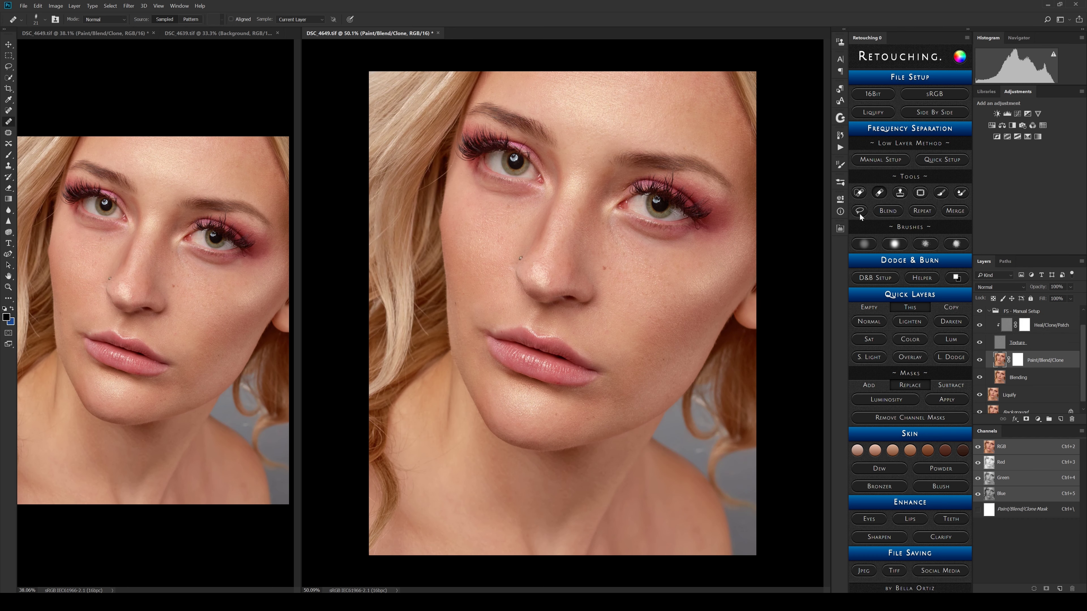
left_click(979, 362)
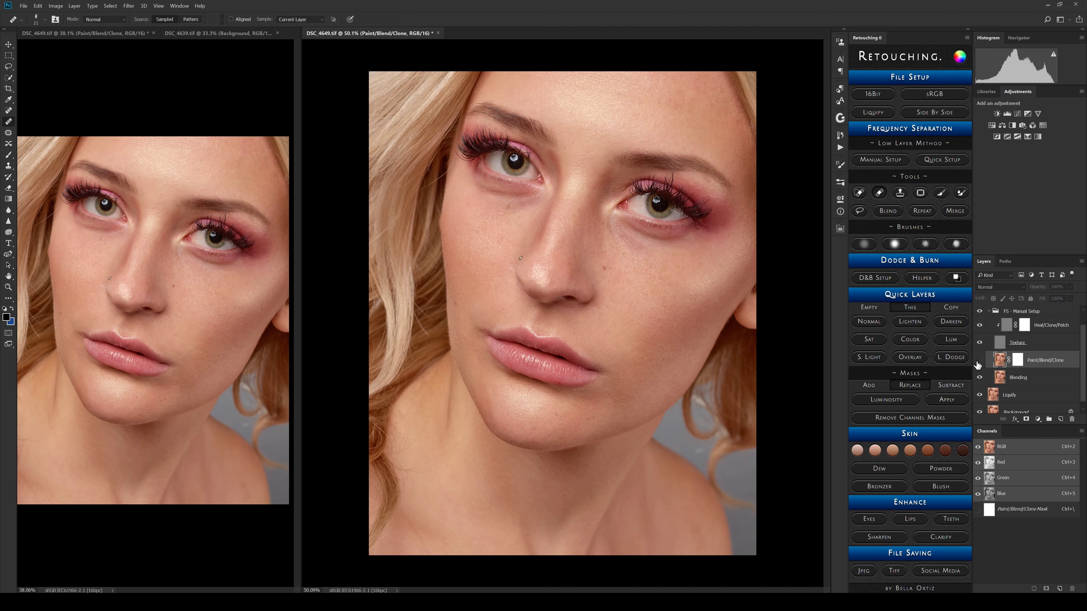
left_click(979, 361)
left_click(979, 361)
left_click(979, 361)
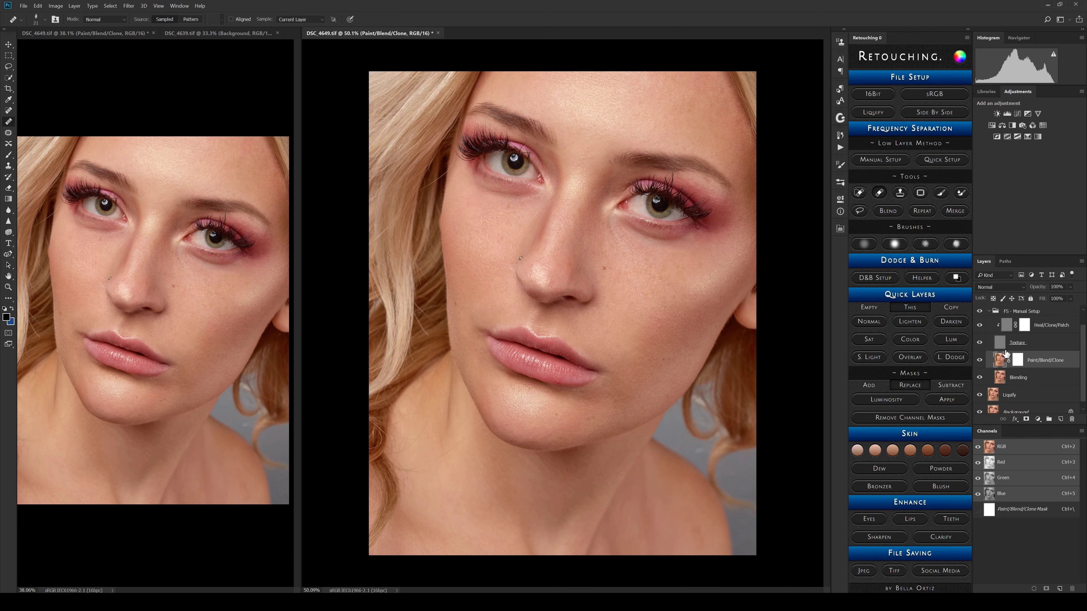
Step: Close the side-by-side view of DSC_4649.tif, switch to DSC_4639.tif and hide its Color Lookup 1 layer
left_click(993, 316)
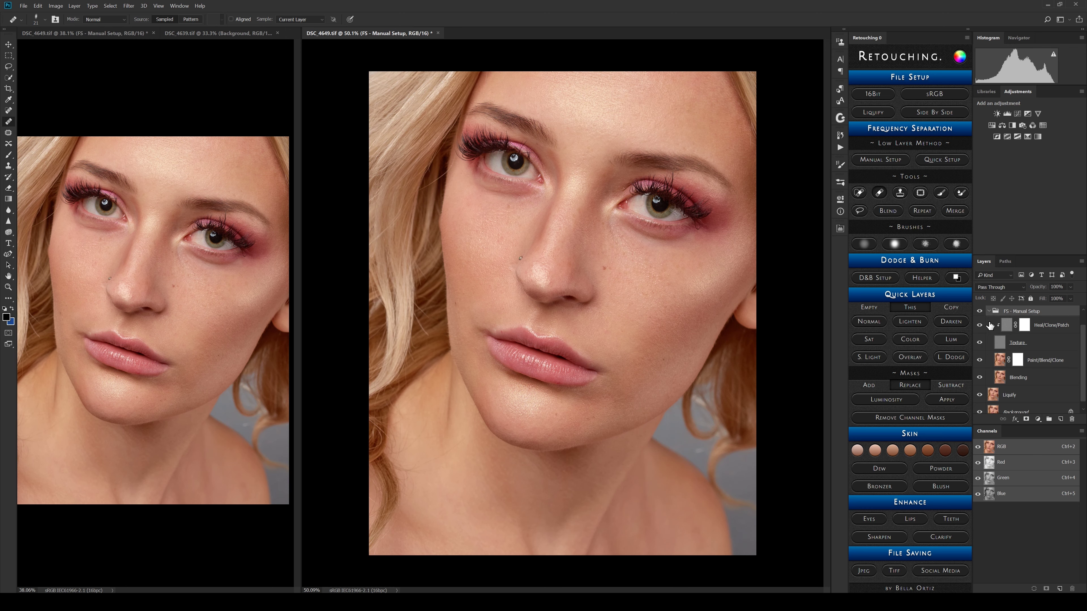
left_click(169, 33)
left_click_drag(169, 33, 500, 33)
left_click(149, 33)
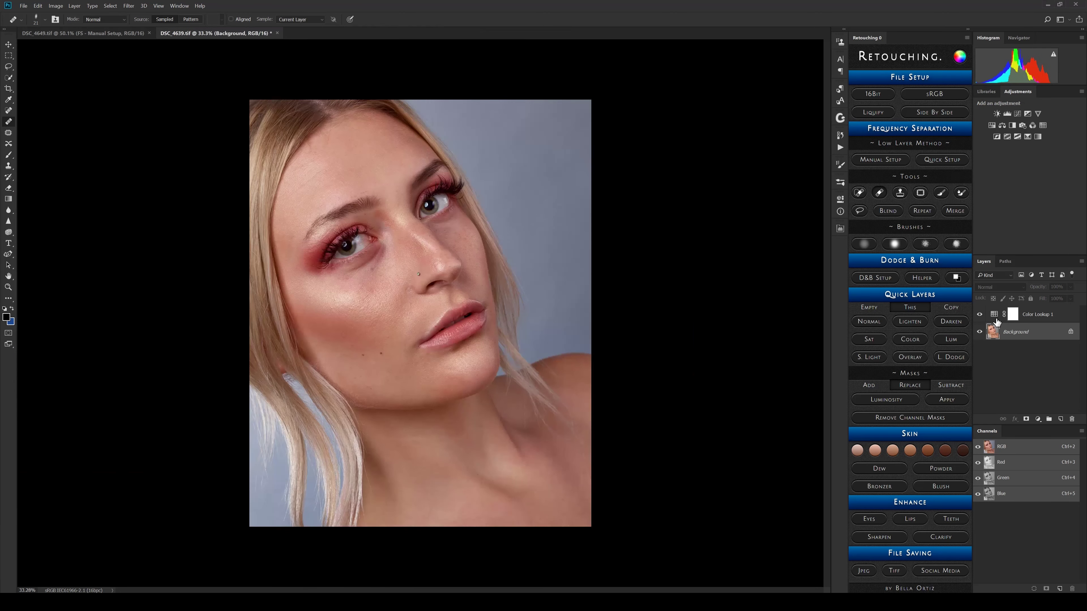
left_click(979, 314)
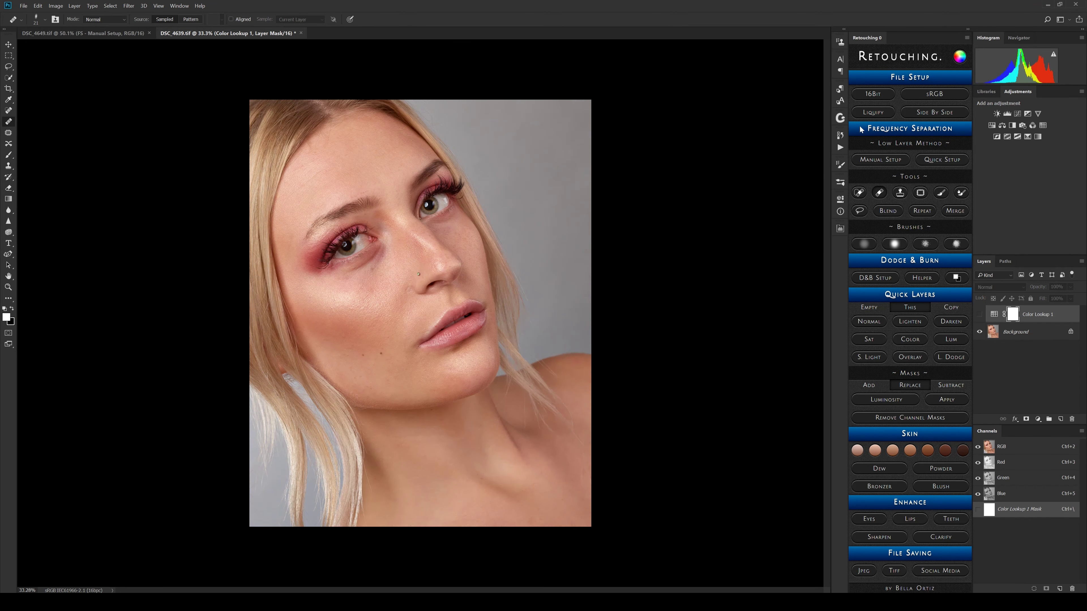
Step: Run the manual frequency separation setup on the Background layer using the Median method and apply a suitable radius
left_click(1019, 331)
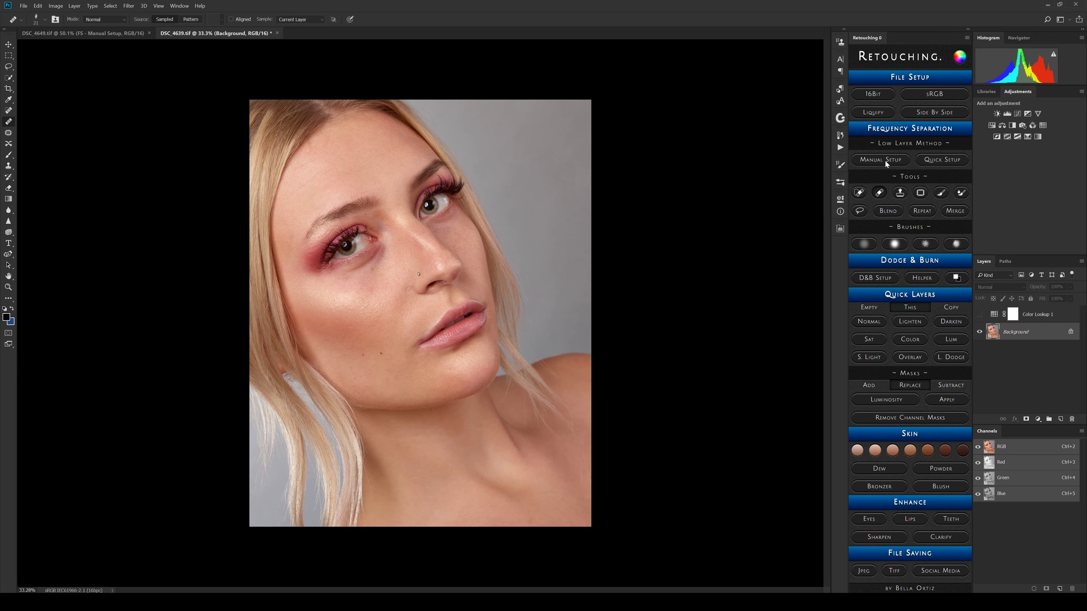
left_click(885, 163)
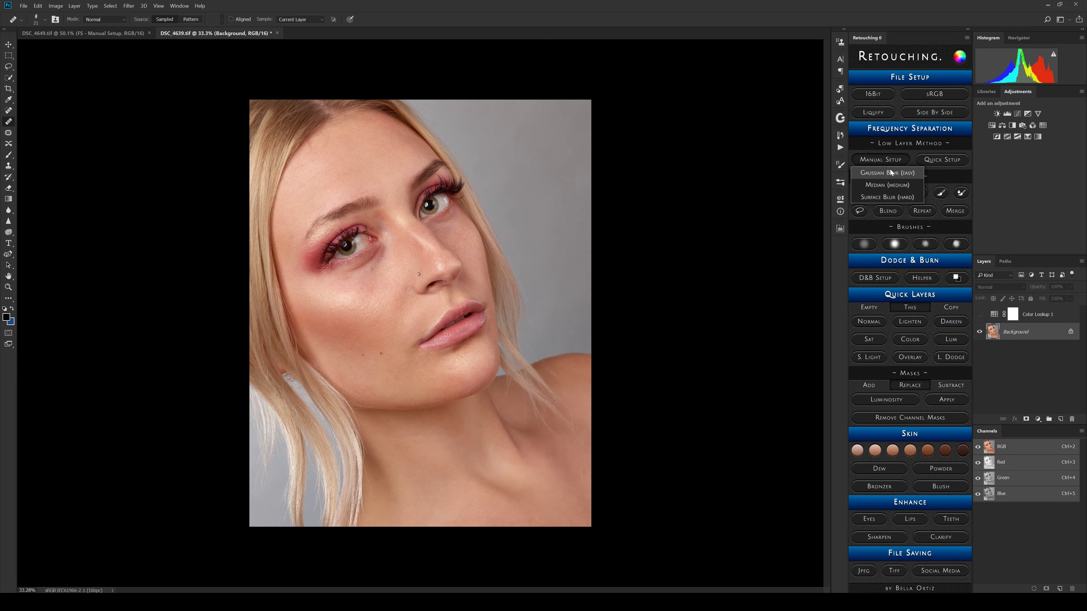
left_click(886, 187)
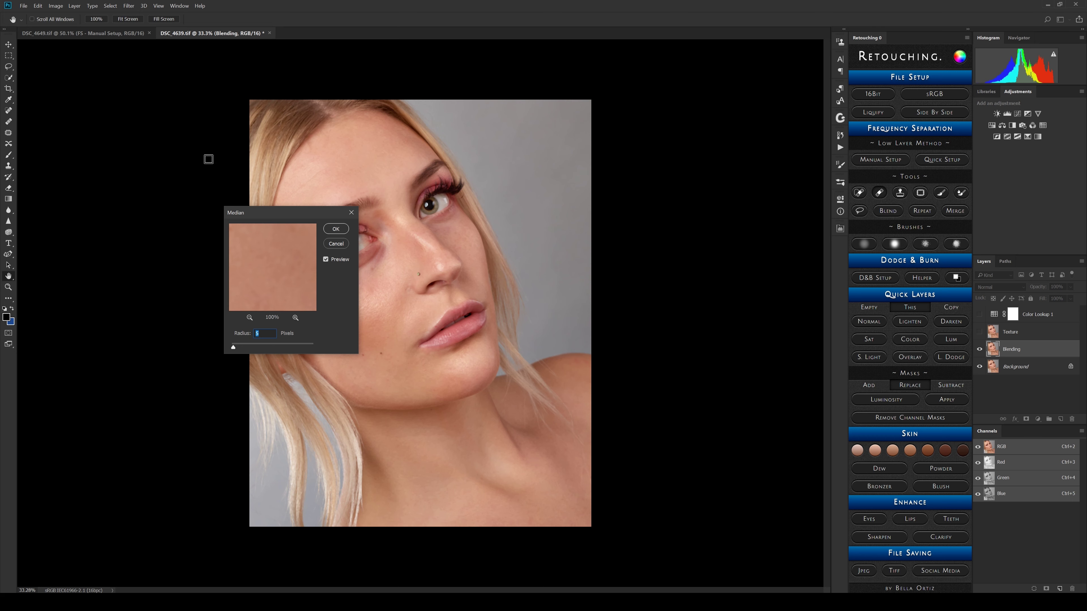
left_click_drag(274, 213, 158, 237)
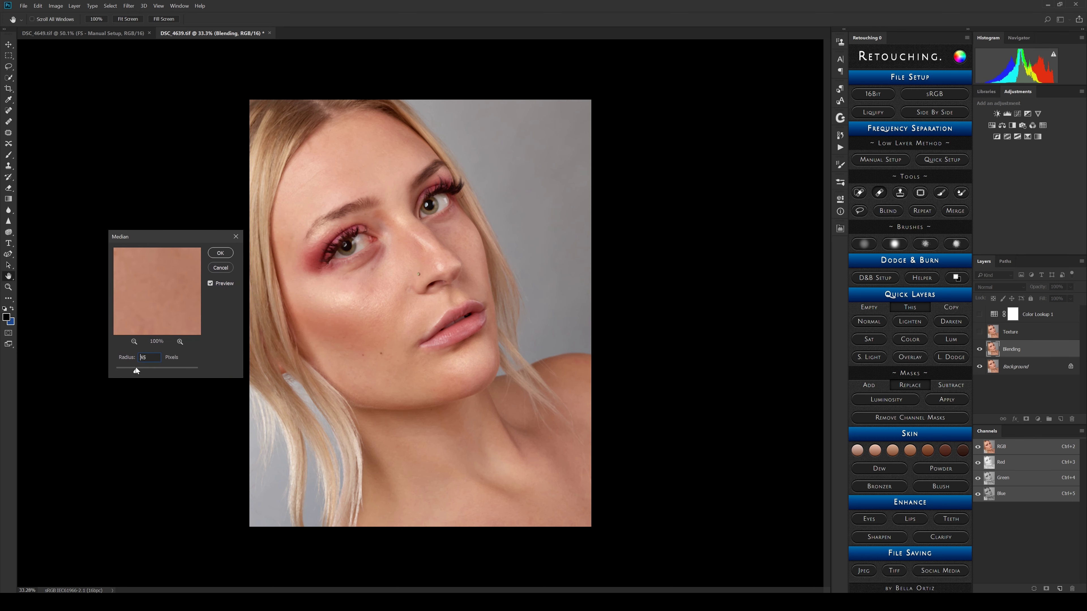
left_click_drag(136, 369, 125, 370)
left_click(217, 253)
Step: Select the Paint/Blend/Clone layer with the Lasso tool active, and check the skin tones with the Texture layer hidden and shown
left_click(997, 379)
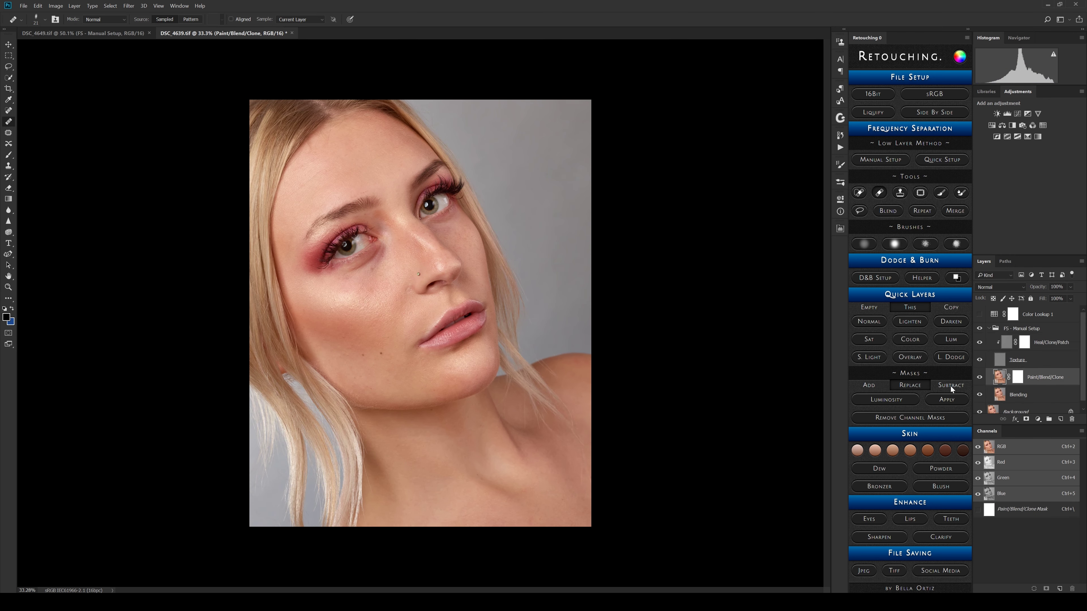
left_click(859, 211)
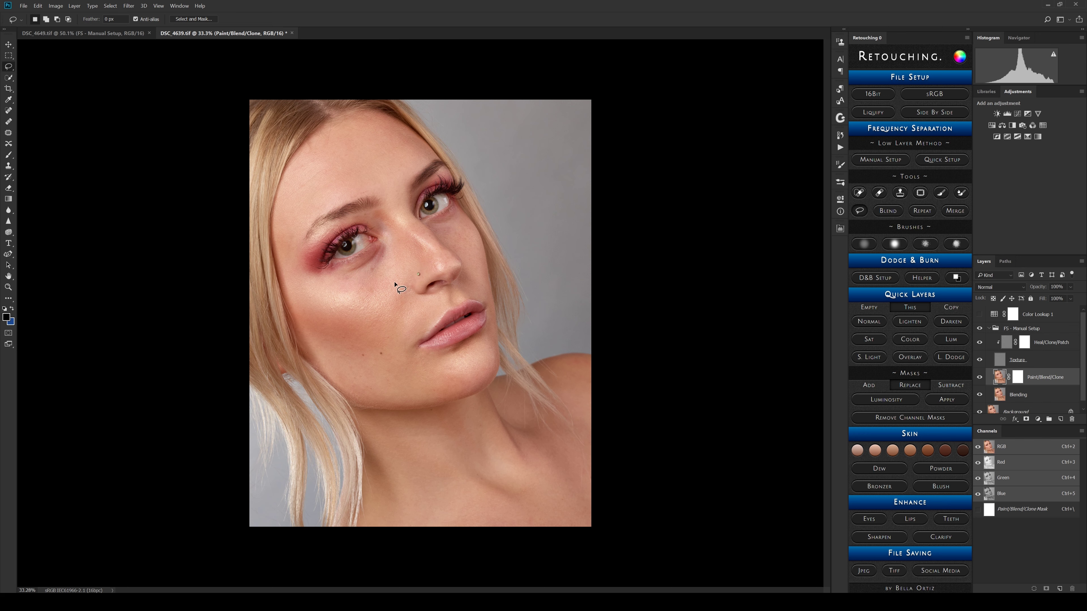
key("s")
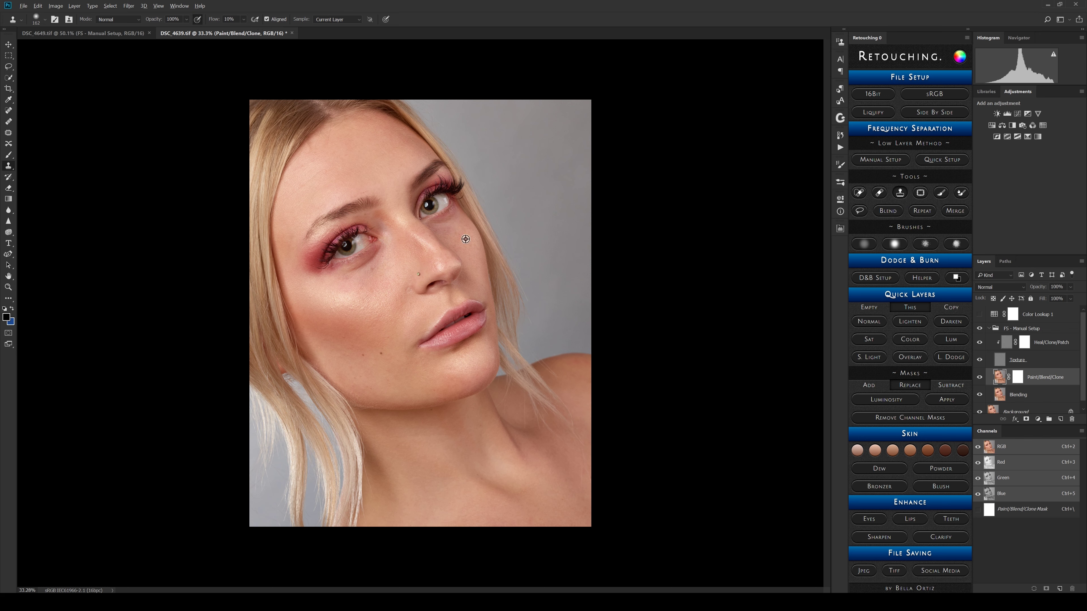
key("l")
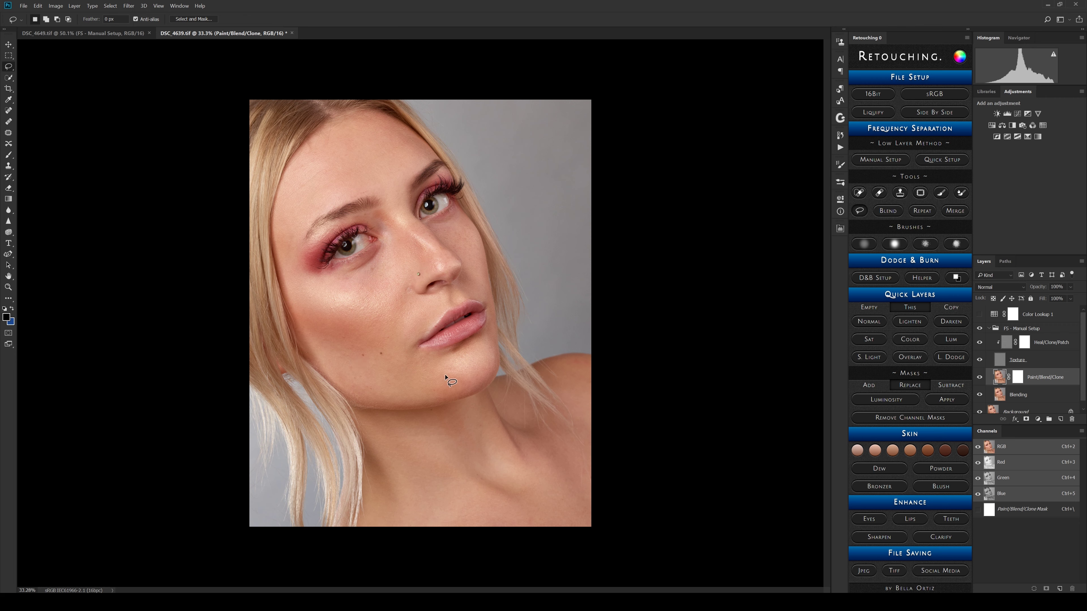
left_click(981, 360)
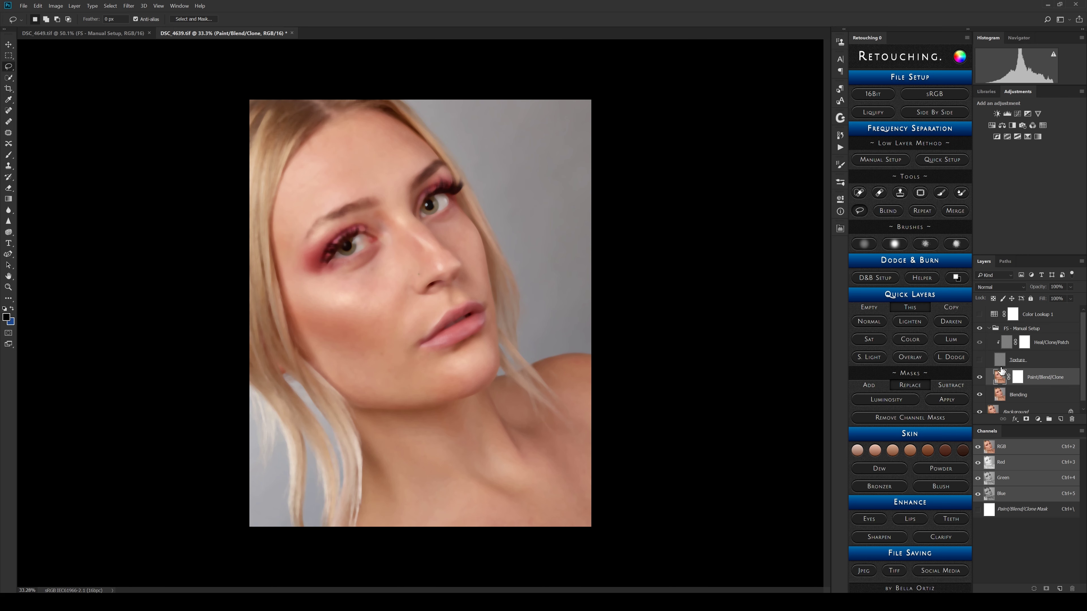
left_click(979, 360)
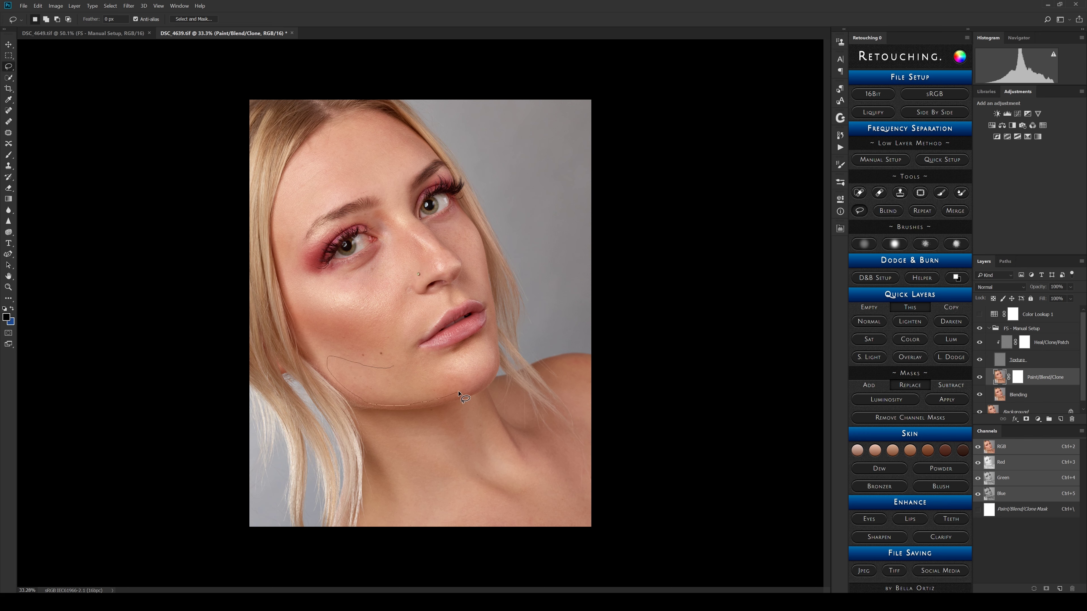
Step: Lasso the lower cheek and jawline and start a Gaussian Blur blend with a radius of about 66 pixels
left_click_drag(454, 382, 461, 384)
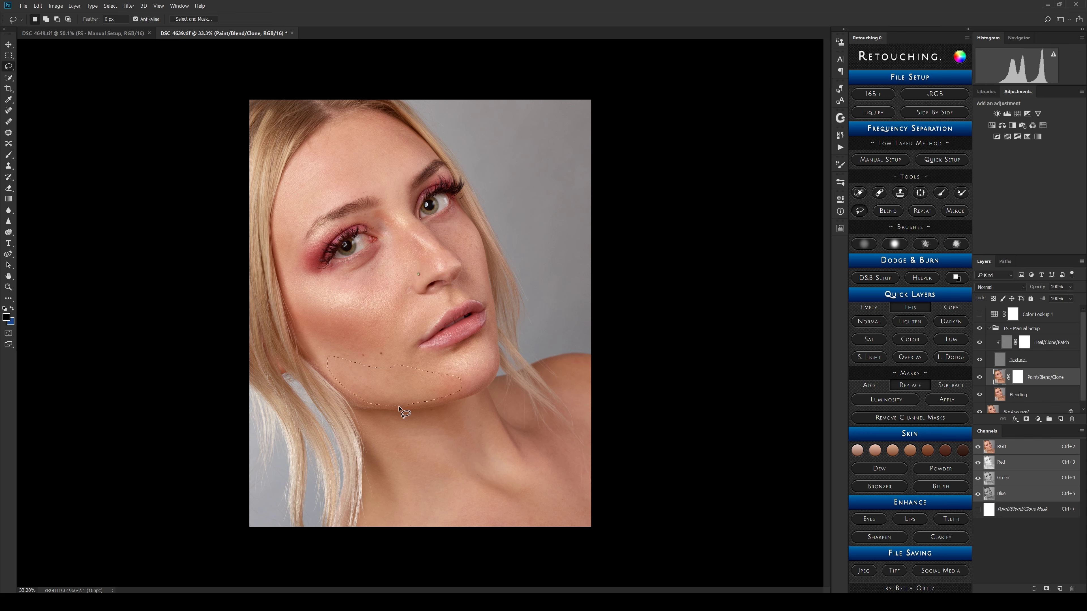
left_click(891, 213)
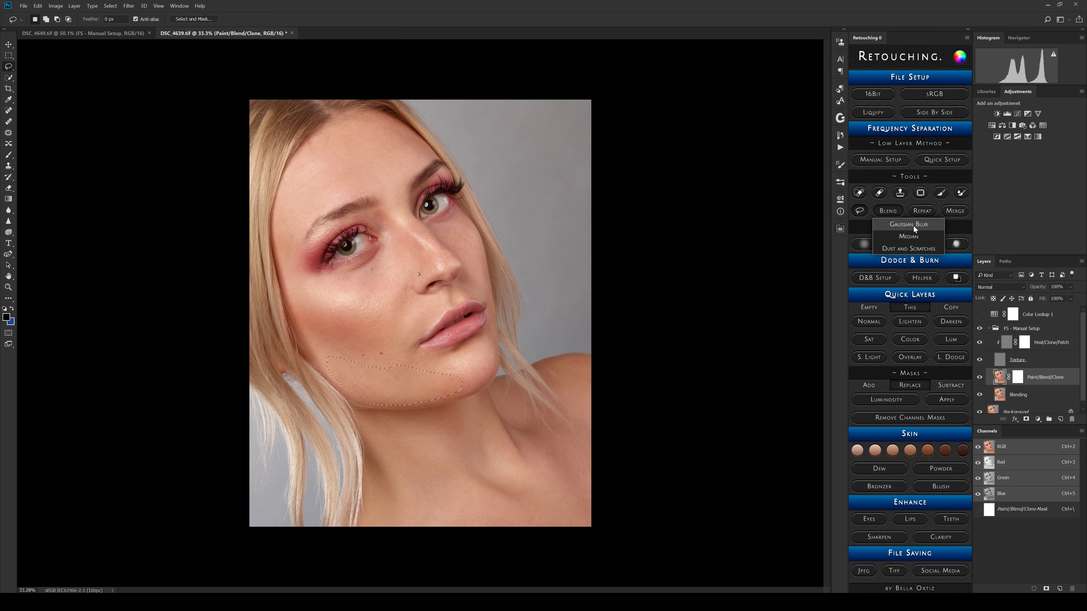
left_click(914, 226)
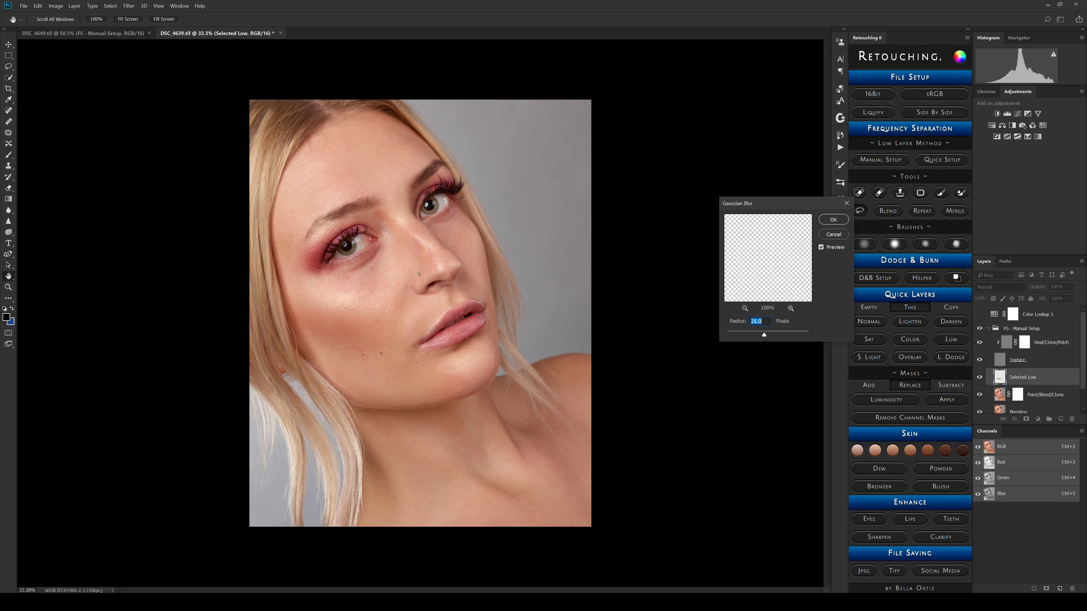
left_click(820, 247)
key("alt")
left_click(421, 411, "ctrl")
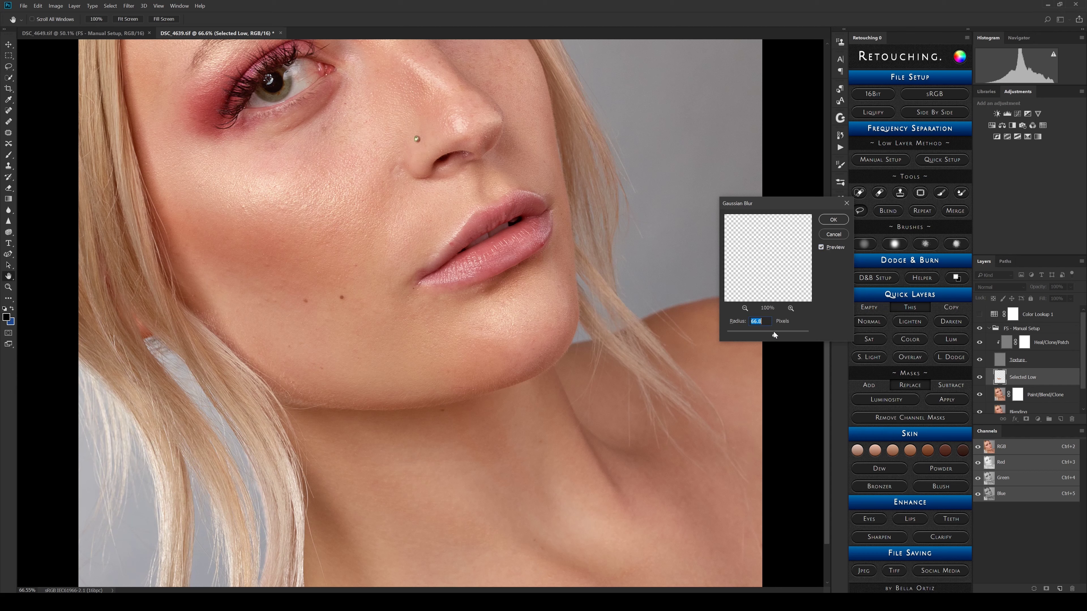
Step: Compare the jawline with the Gaussian Blur preview off and on, and apply the blur
left_click(823, 247)
left_click(822, 248)
left_click(820, 249)
left_click(820, 250)
left_click(820, 247)
left_click(820, 248)
left_click(833, 219)
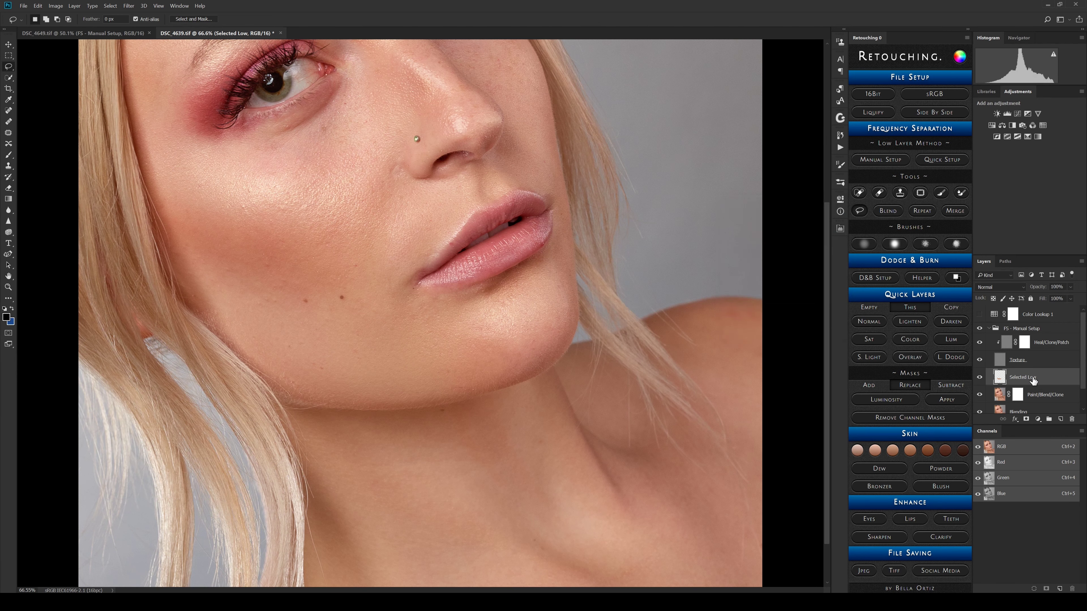
Step: Try the Blend If underlying-layer shadow slider on the Selected Low layer and reset it to 0
double_click(1055, 384)
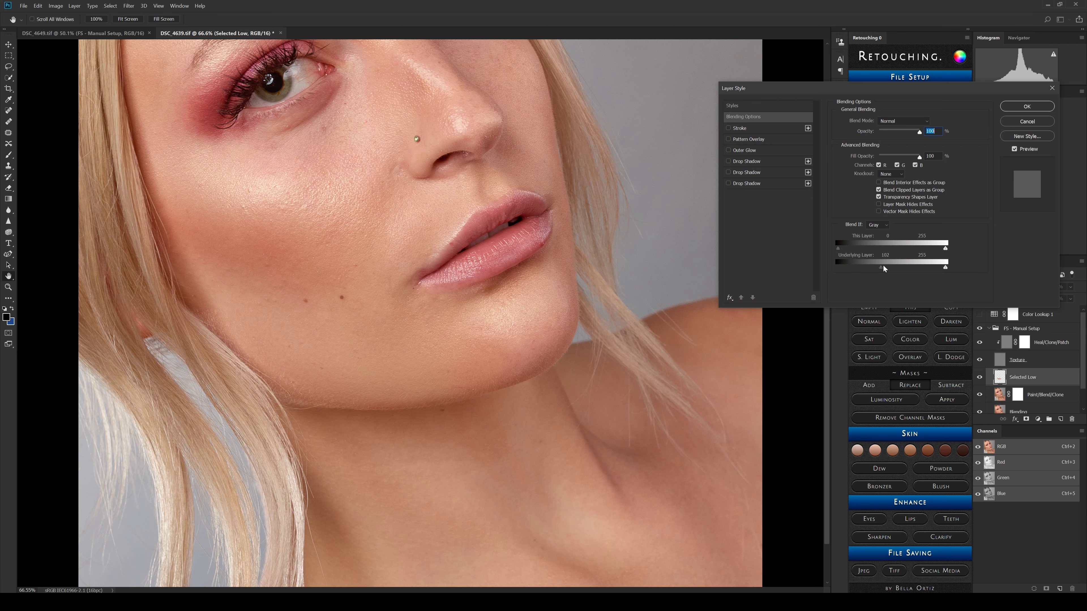
left_click_drag(877, 266, 816, 250)
left_click(1022, 111)
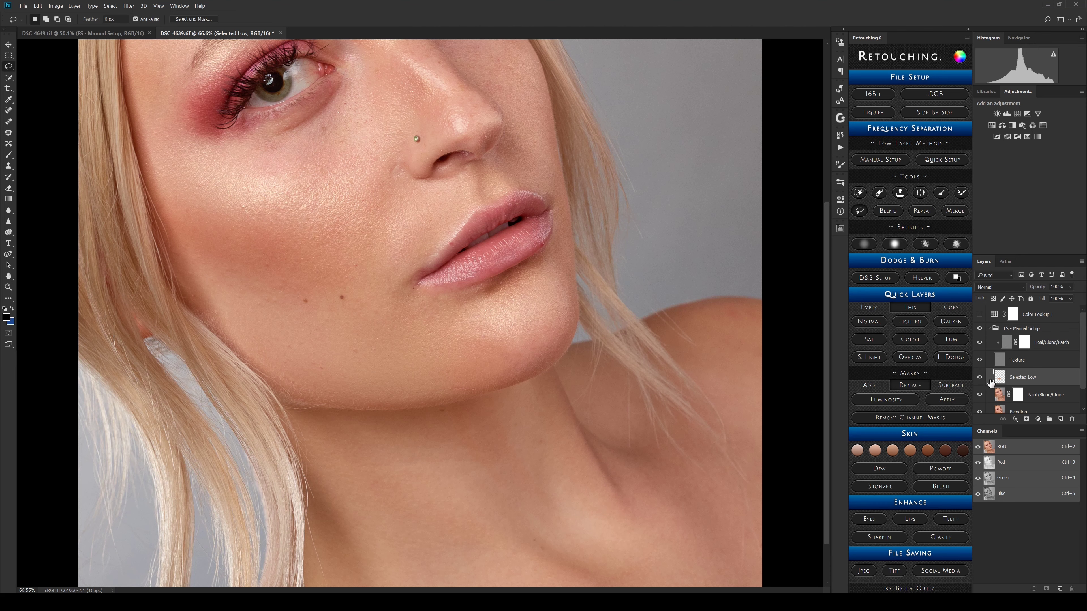
Step: Try a plain merge of Selected Low that applies the mask, undo it, and use the retouching Merge action to keep the mask
key("ctrl+e")
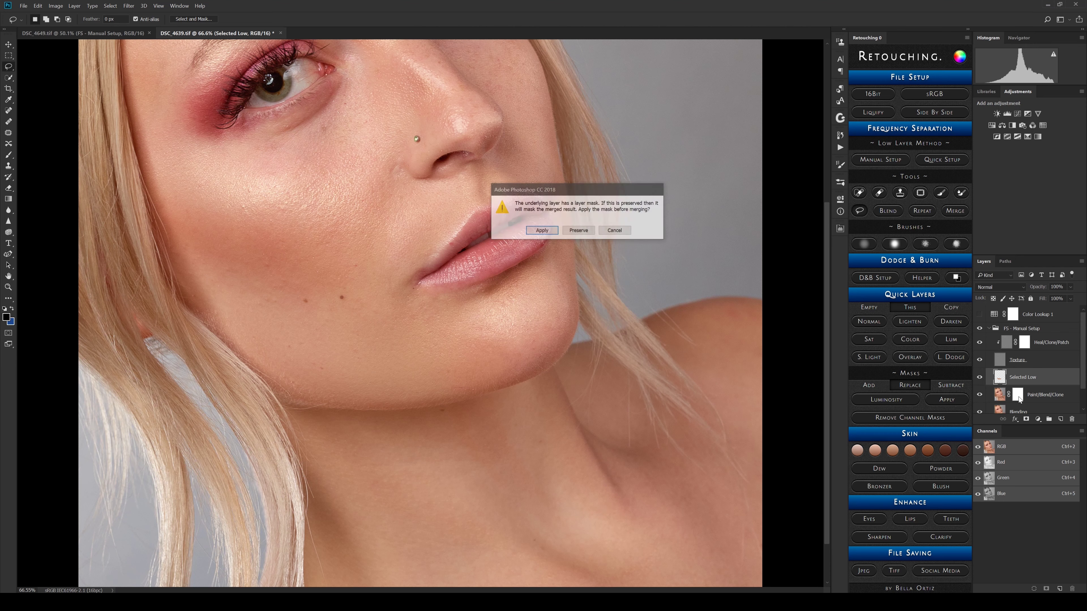
left_click(552, 231)
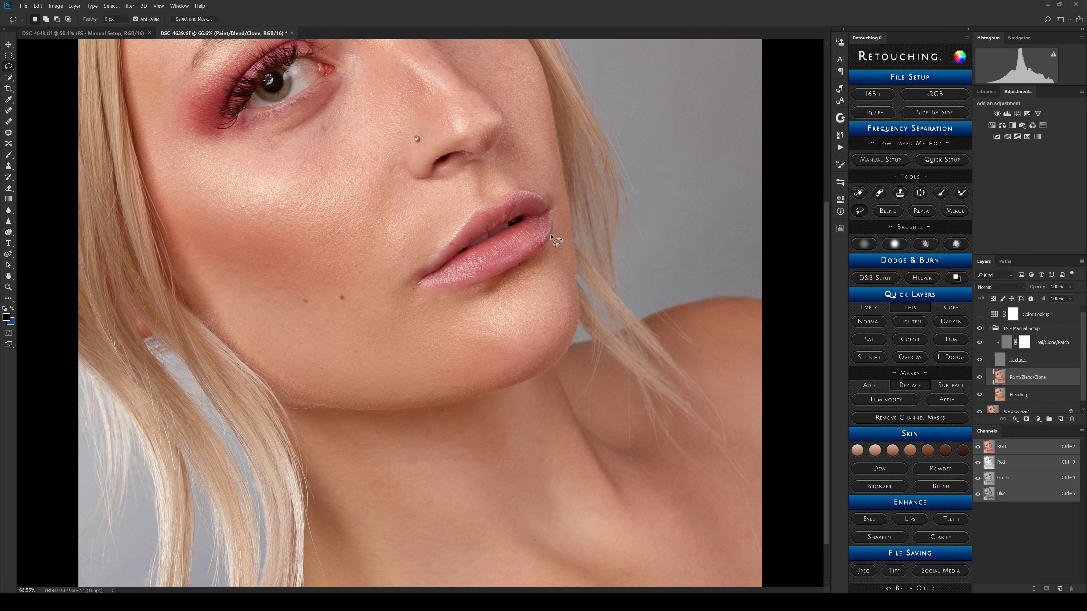
key("ctrl+z")
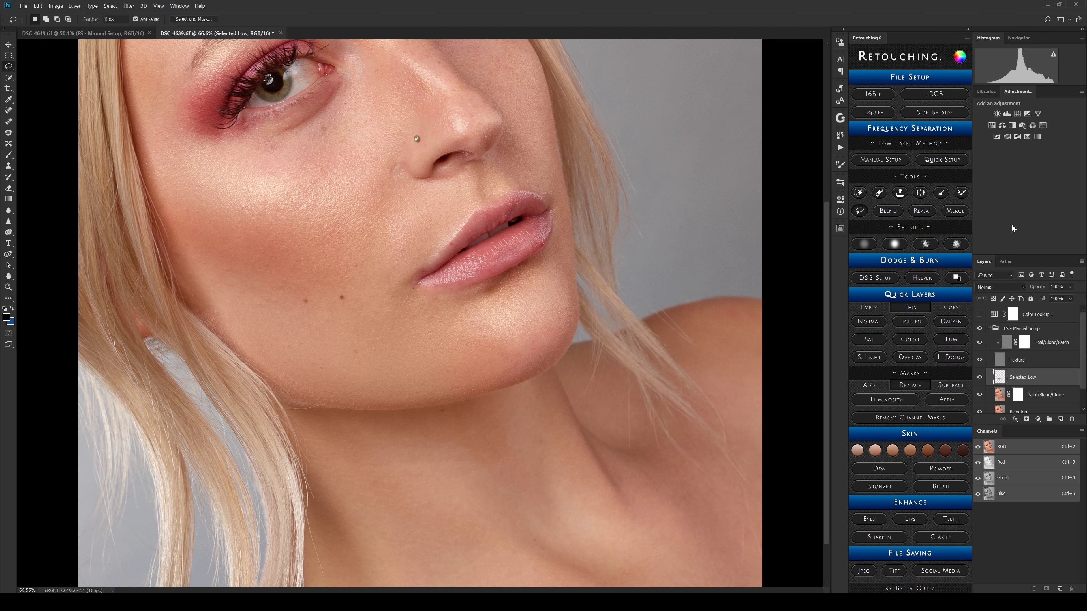
left_click(955, 211)
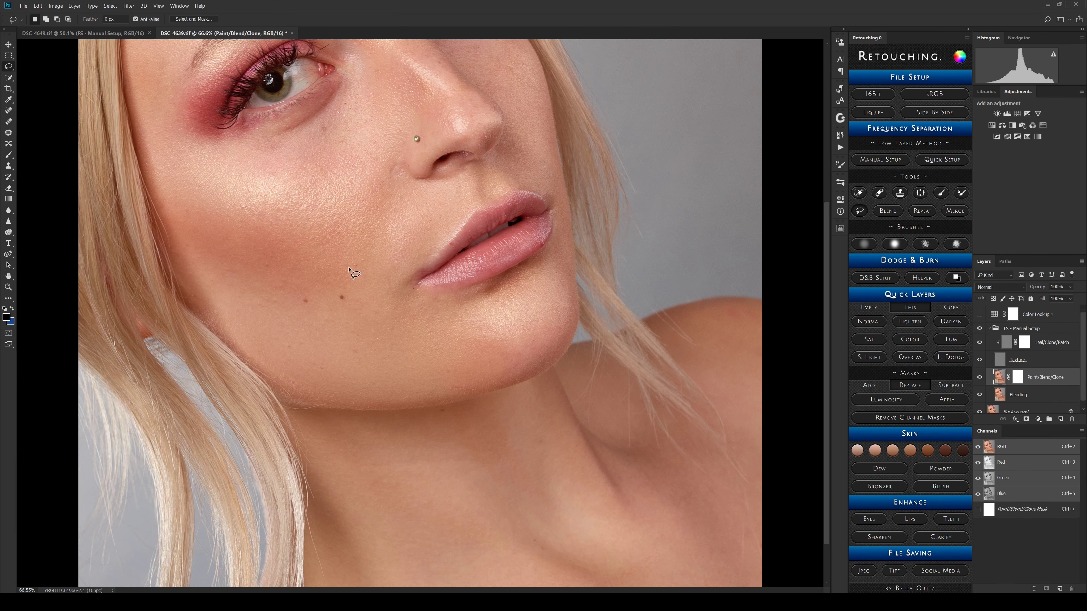
Step: Lasso the under-eye and upper cheek area beside the nose and repeat the last blend on it
left_click_drag(312, 244, 312, 272)
scroll(311, 273, "up", 3)
mouse_move(344, 210)
left_mouse_down()
mouse_move(325, 240)
mouse_move(205, 270)
mouse_move(251, 299)
mouse_move(321, 307)
mouse_move(375, 273)
mouse_move(379, 216)
left_mouse_up()
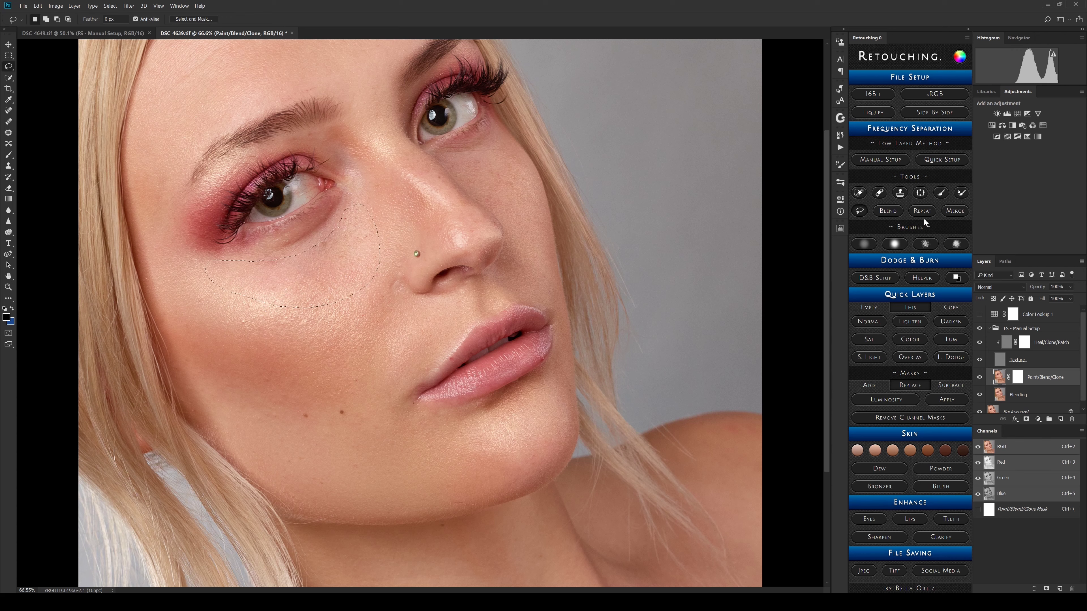
left_click(925, 211)
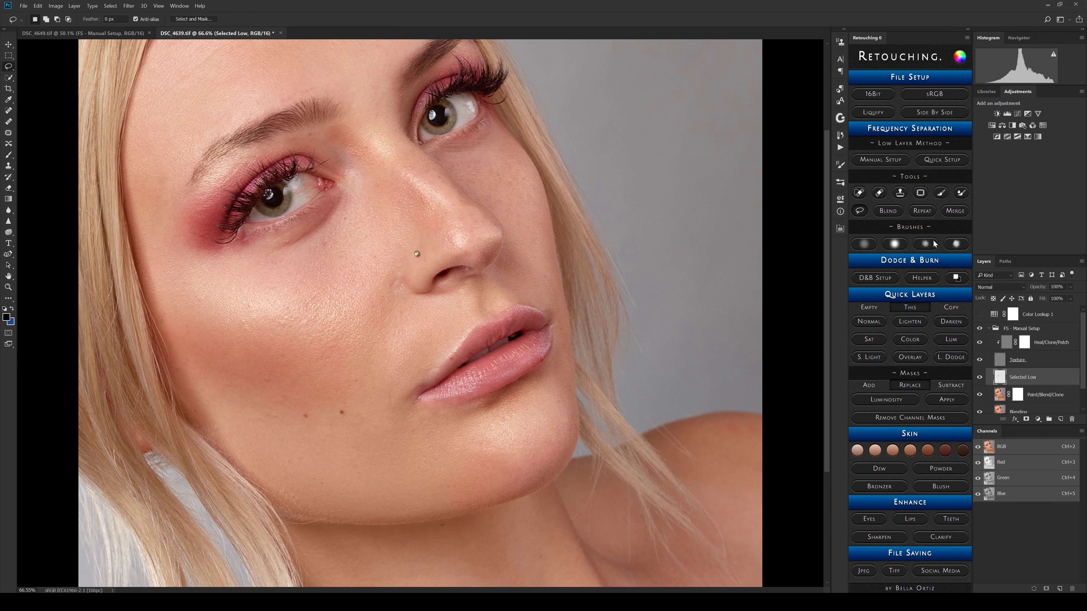
Step: Compare the under-eye area with the Selected Low layer hidden and shown, and merge it into the Paint/Blend/Clone layer
left_click(980, 378)
left_click(980, 377)
left_click(980, 378)
left_click(980, 378)
left_click(980, 377)
left_click(955, 211)
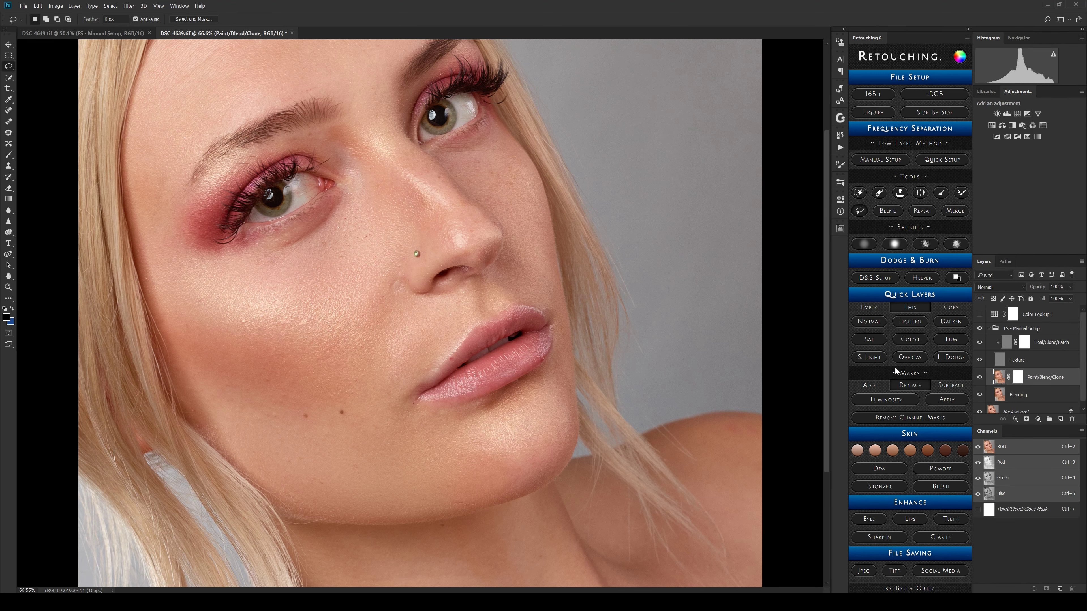
Step: Lasso a patch of the forehead above the near eyebrow, blend its tones, and merge the result into the Paint/Blend/Clone layer
left_click_drag(411, 146, 419, 282)
mouse_move(238, 106)
left_mouse_down()
mouse_move(207, 125)
mouse_move(175, 188)
mouse_move(237, 223)
left_mouse_up()
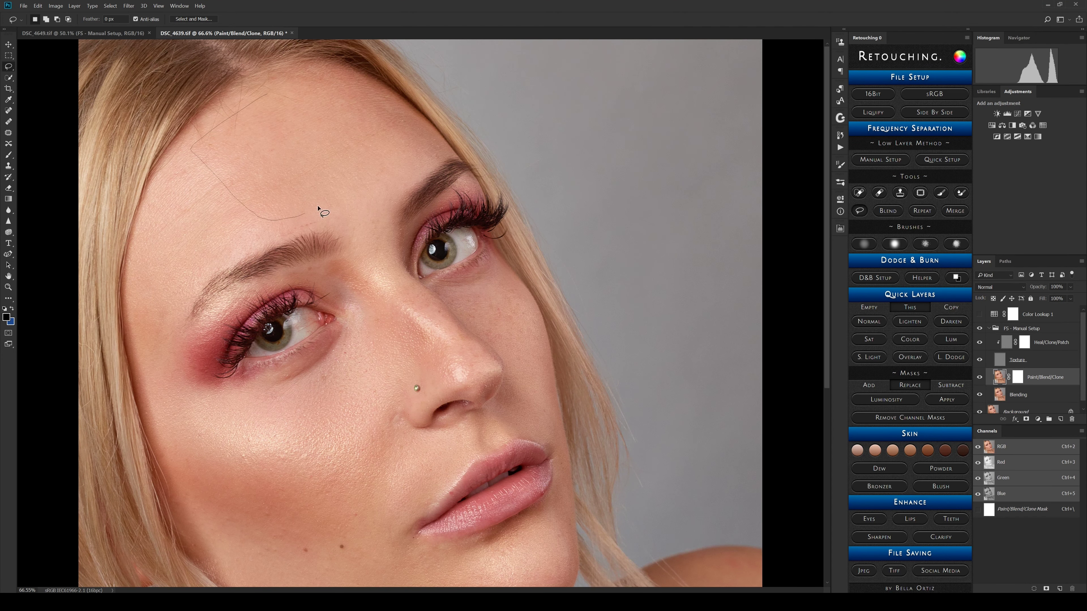
key("ctrl+d")
left_click(888, 211)
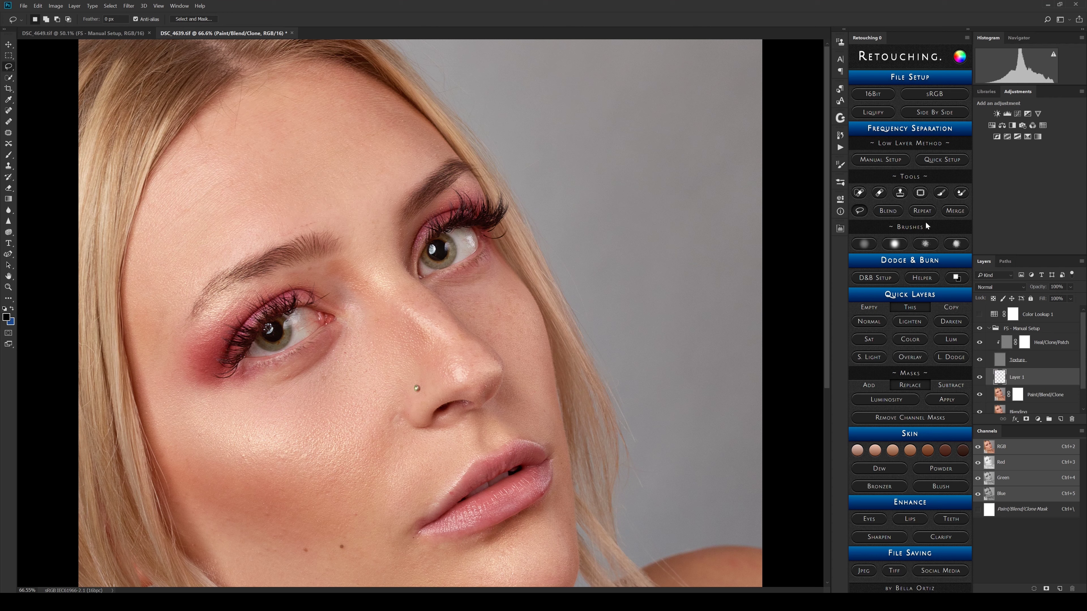
left_click(957, 215)
Step: Lasso the temple area beside the near eyebrow, repeat the last blend on it, and merge the result down
left_click_drag(200, 278, 146, 262)
mouse_move(145, 262)
left_mouse_down()
mouse_move(141, 328)
mouse_move(200, 277)
left_mouse_up()
left_click(921, 214)
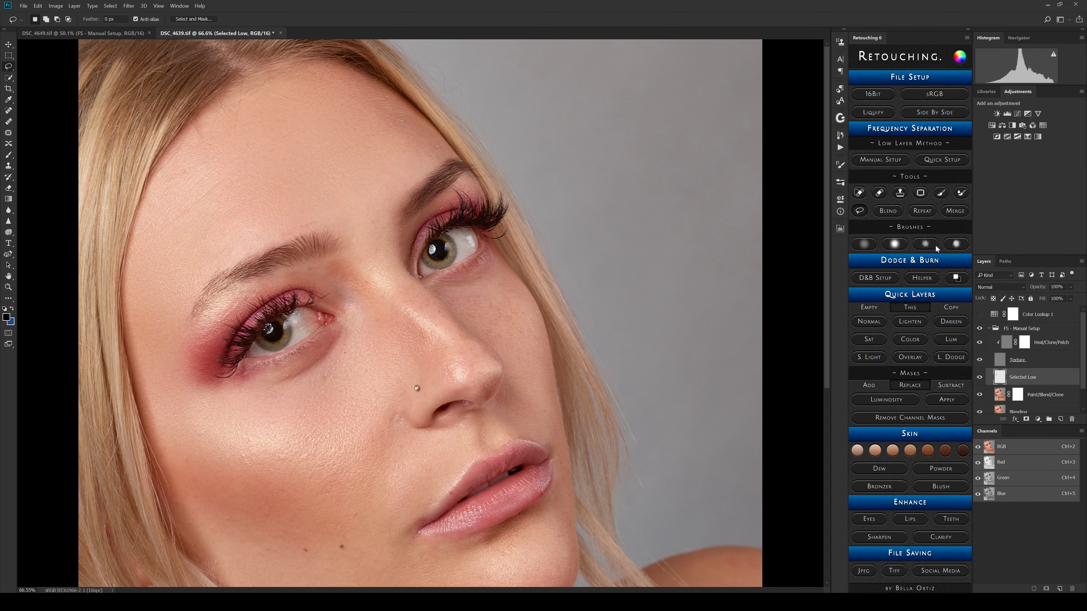
left_click(955, 210)
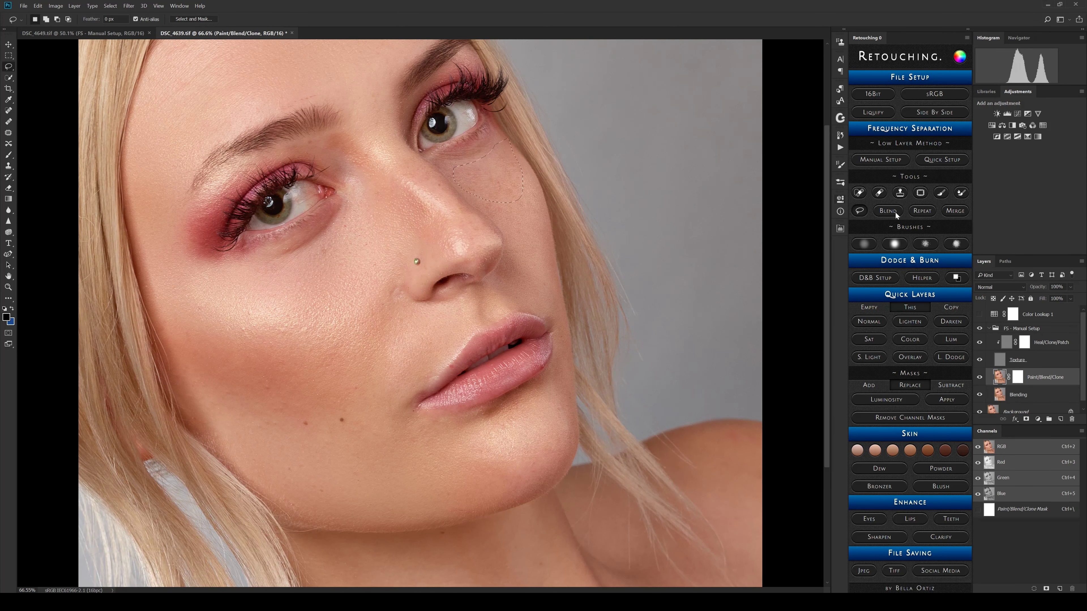
Step: Blend the lassoed skin beneath the far eye, then lasso and blend the fold between the nostril and mouth corner
left_click(896, 215)
mouse_move(429, 314)
left_mouse_down()
mouse_move(401, 332)
mouse_move(430, 317)
left_mouse_up()
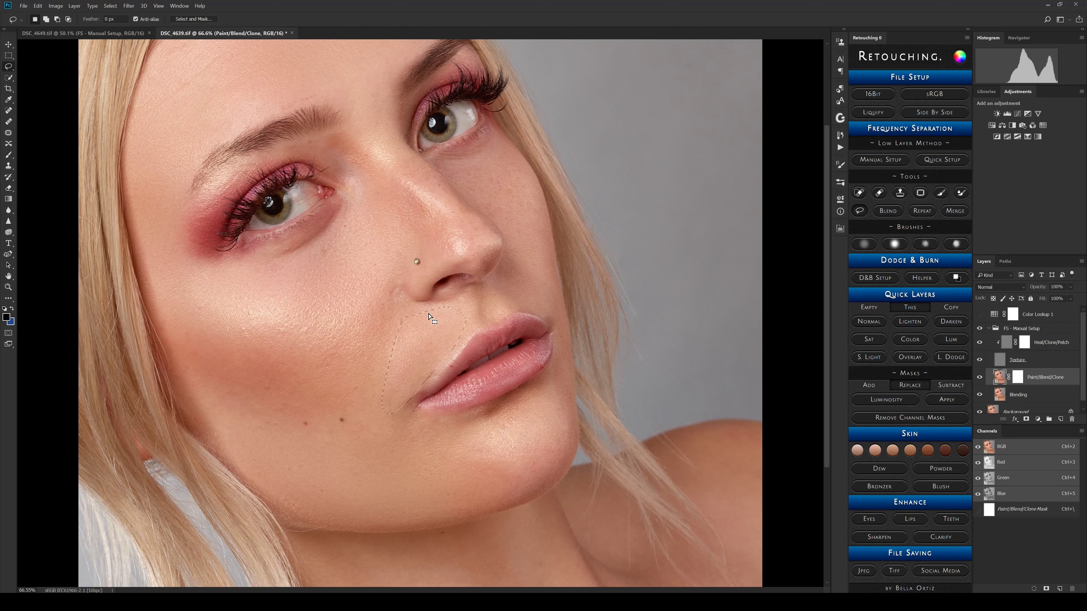
left_click(888, 210)
Step: Lasso and blend the outer cheek and the chin, and merge the result into the Paint/Blend/Clone layer
mouse_move(242, 350)
left_mouse_down()
mouse_move(316, 371)
mouse_move(261, 355)
left_mouse_up()
left_click(888, 211)
left_click_drag(492, 451, 534, 492)
left_click(887, 211)
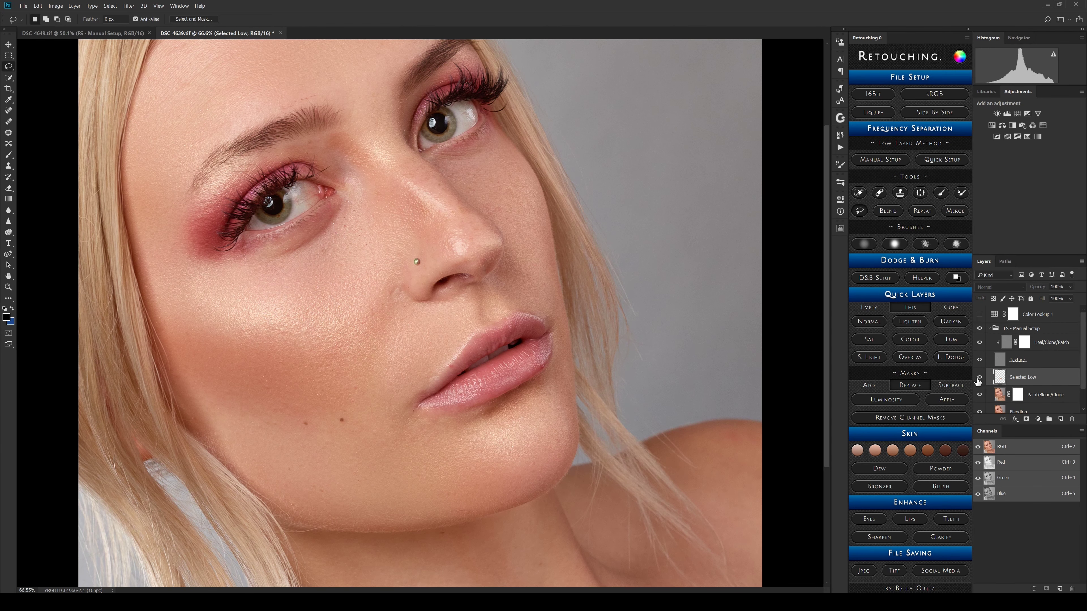
left_click(955, 211)
Step: Compare the whole face with the Paint/Blend/Clone layer hidden and shown
scroll(529, 277, "down", 3)
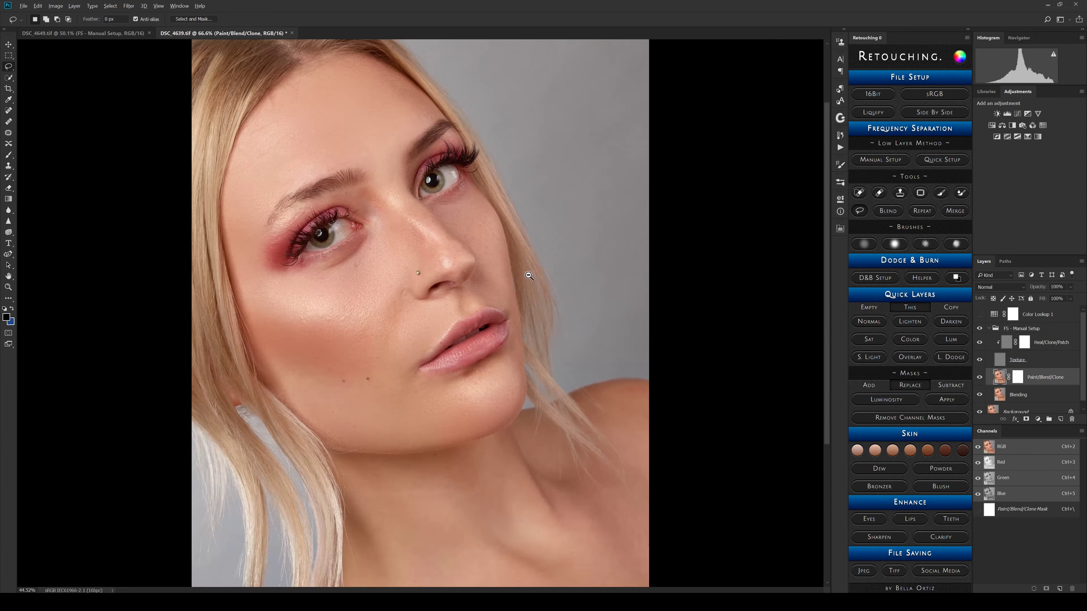
scroll(529, 276, "up", 1)
left_click(980, 391)
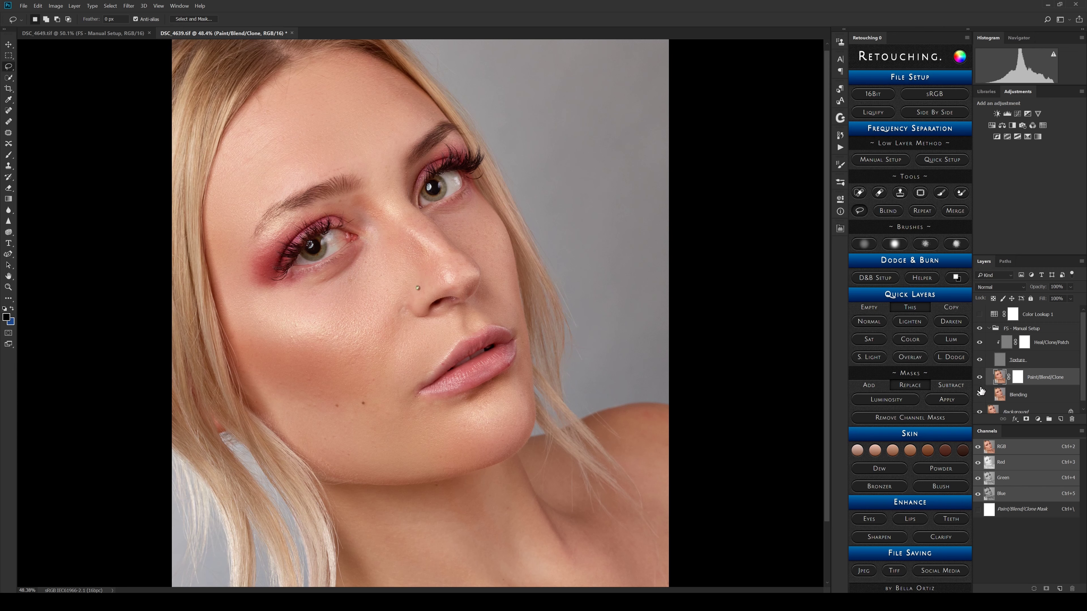
left_click(980, 377)
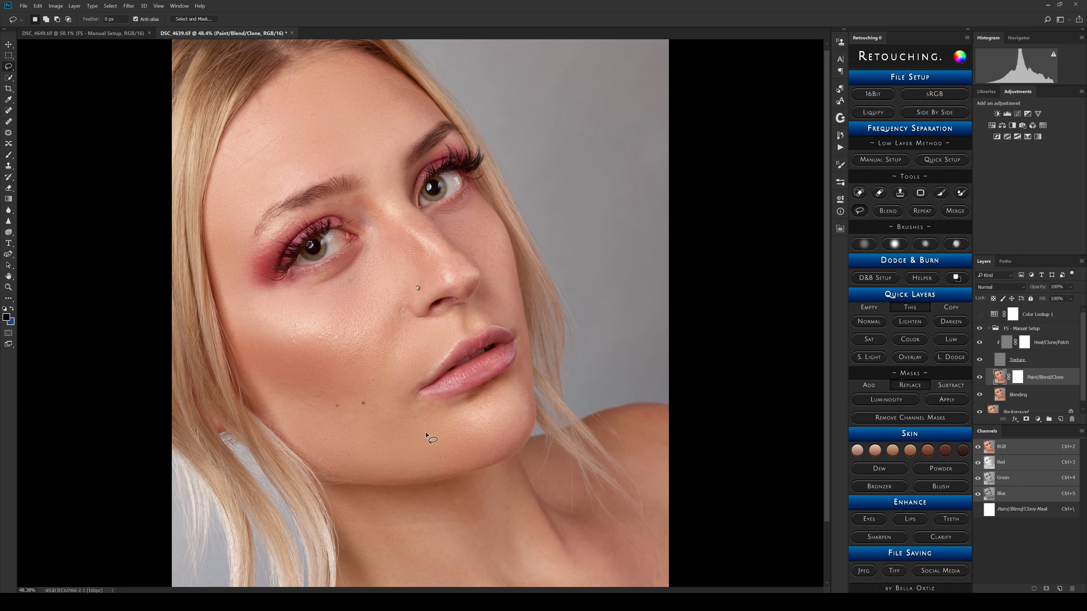
left_click(980, 378)
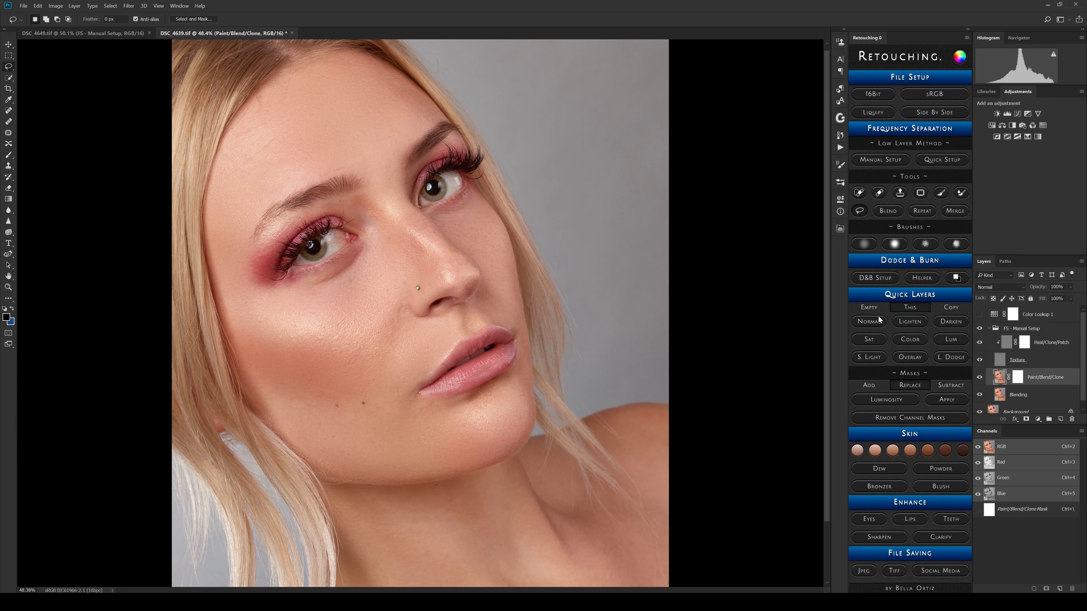
left_click(980, 377)
left_click(980, 377)
left_click(980, 377)
left_click(980, 378)
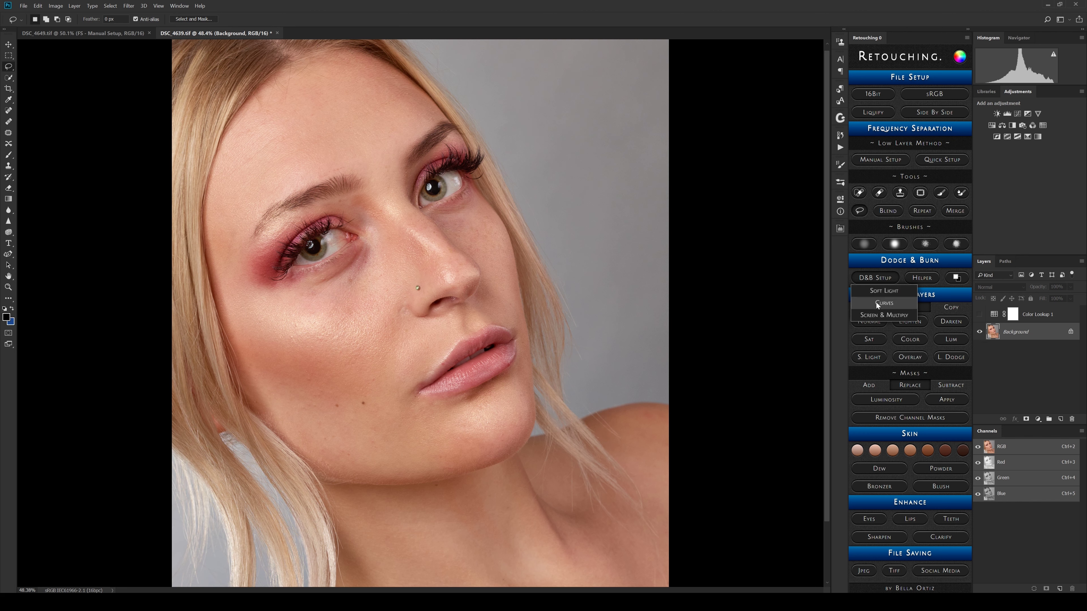
Step: Try the Soft Light dodge and burn setup by painting black strokes under the near eye, on the cheek and on the forehead
left_click(892, 292)
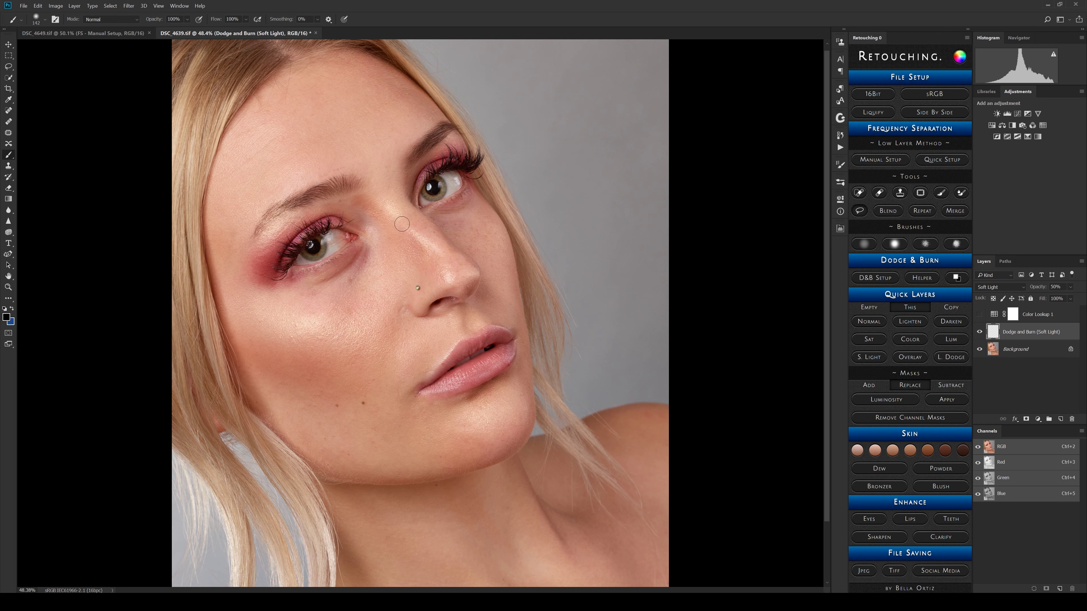
mouse_move(357, 283)
left_mouse_down()
mouse_move(375, 251)
mouse_move(348, 295)
left_mouse_up()
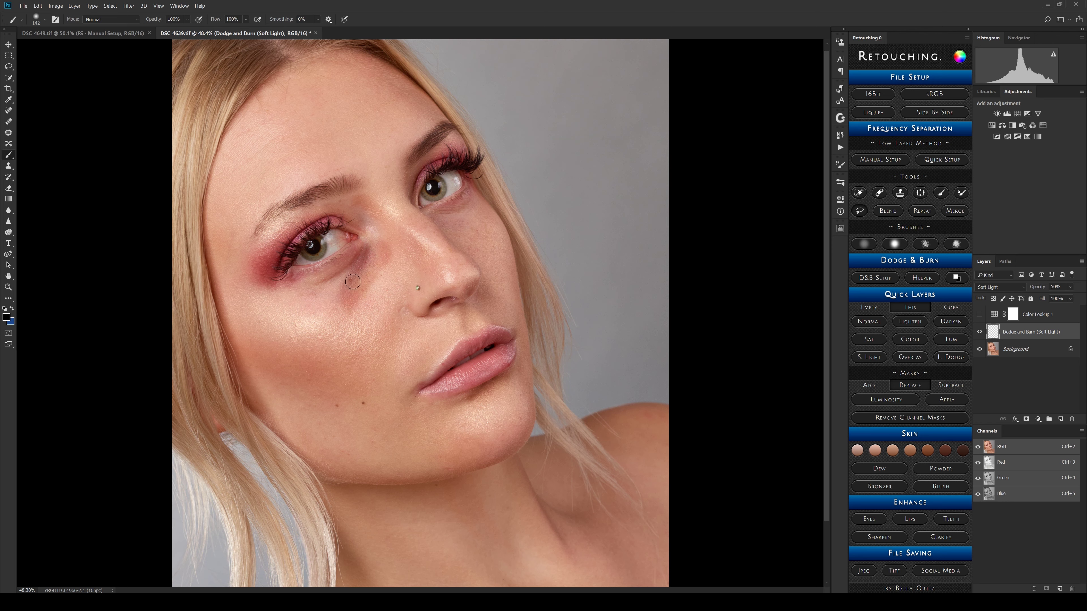
mouse_move(377, 348)
left_mouse_down()
mouse_move(333, 354)
mouse_move(348, 345)
mouse_move(311, 339)
left_mouse_up()
mouse_move(317, 107)
left_mouse_down()
mouse_move(294, 141)
mouse_move(329, 95)
left_mouse_up()
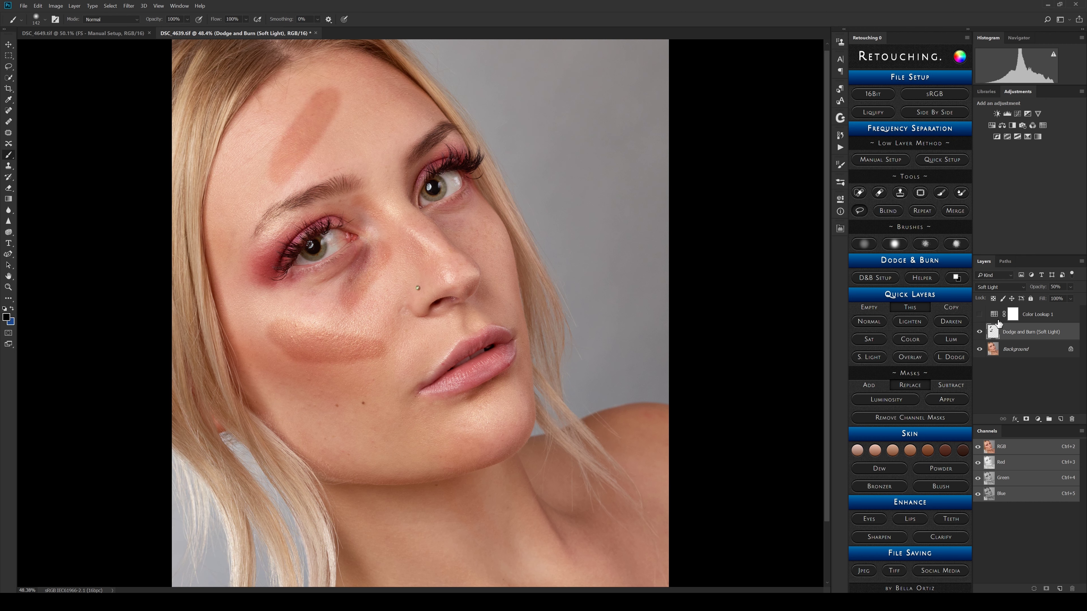
left_click(890, 281)
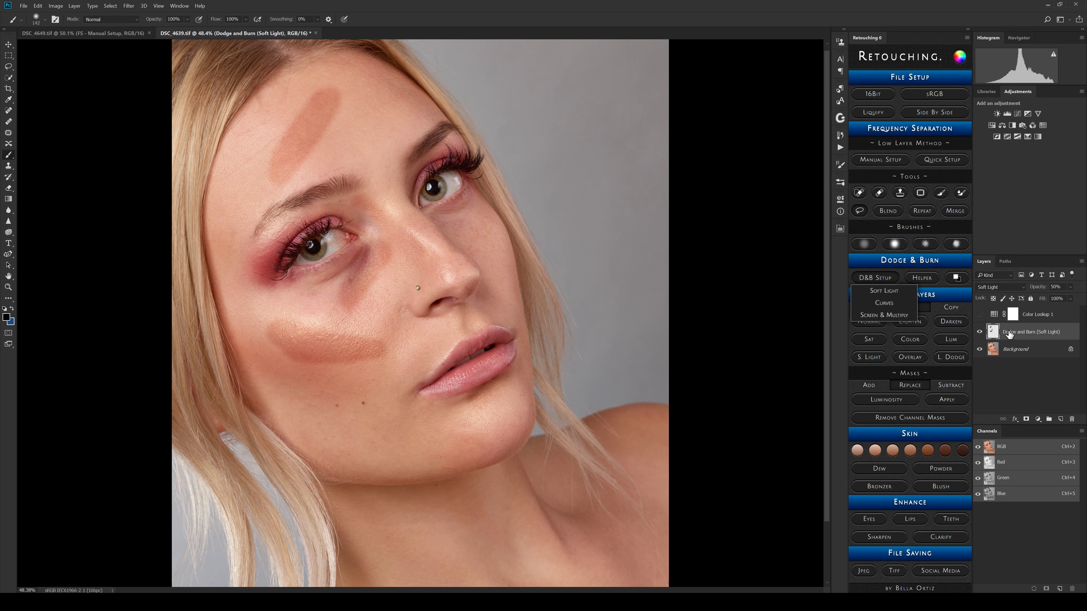
left_click(885, 281)
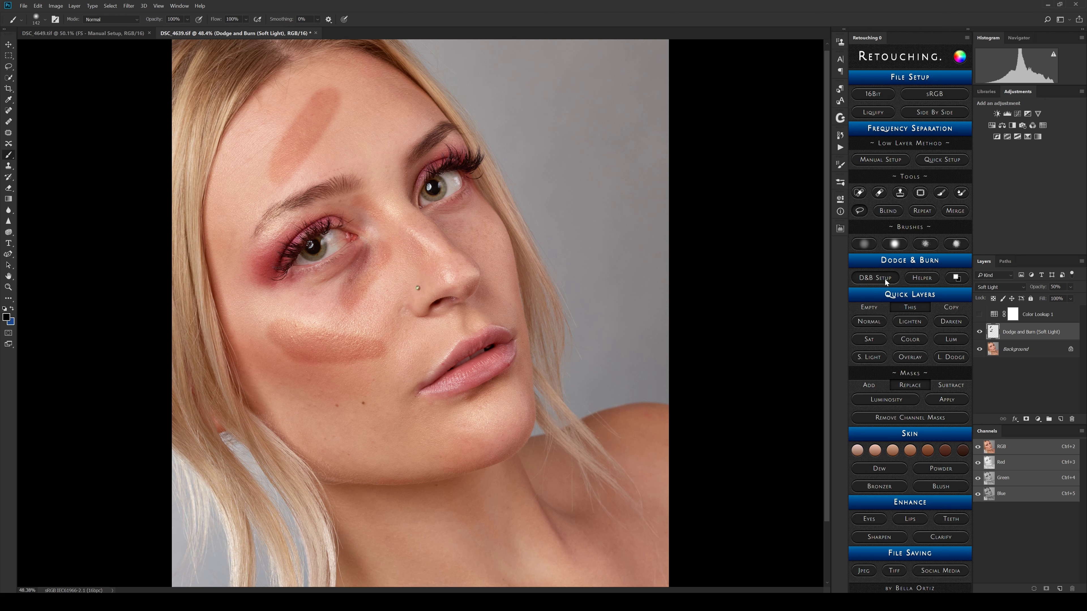
Step: Load the Dodge and Burn (Soft Light) strokes as a selection, add a Hue/Saturation adjustment masked to them, and raise its saturation
left_click(954, 278)
left_click(992, 333, "ctrl")
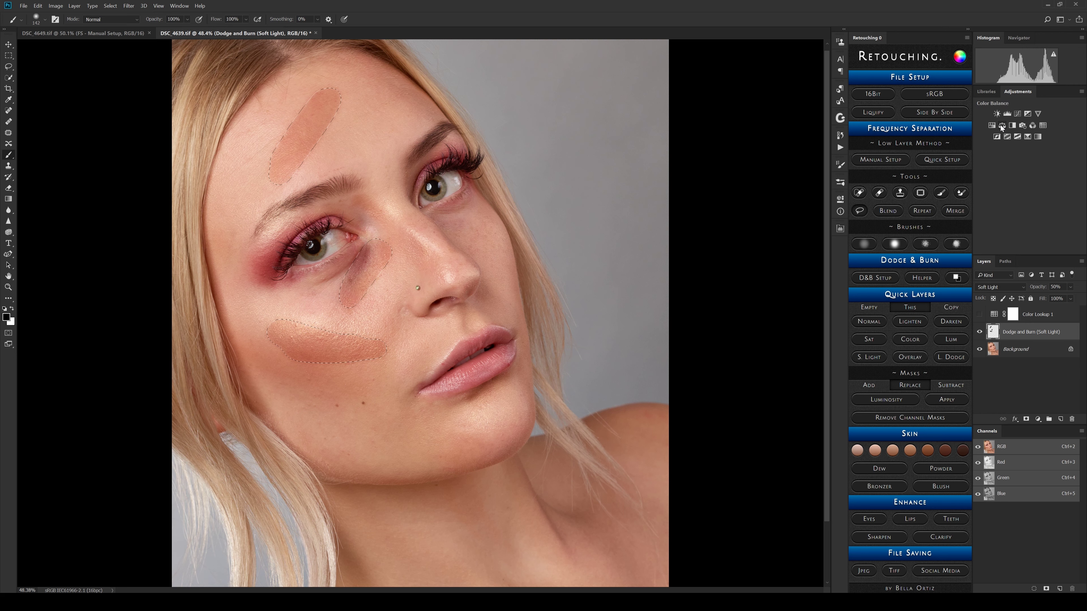
left_click(993, 126)
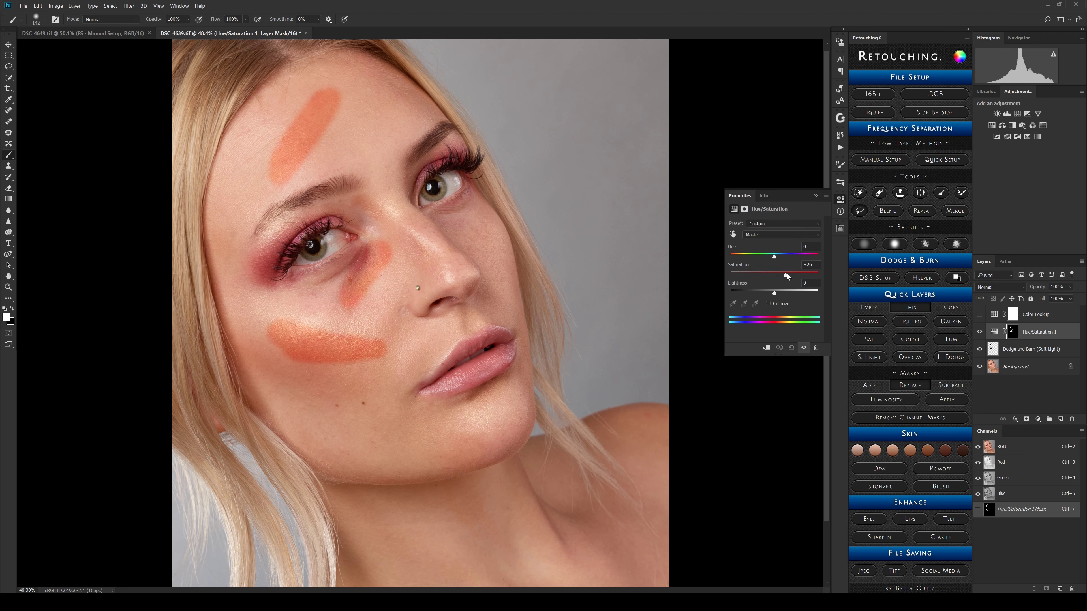
mouse_move(787, 275)
left_mouse_down()
mouse_move(801, 276)
mouse_move(759, 275)
mouse_move(791, 276)
left_mouse_up()
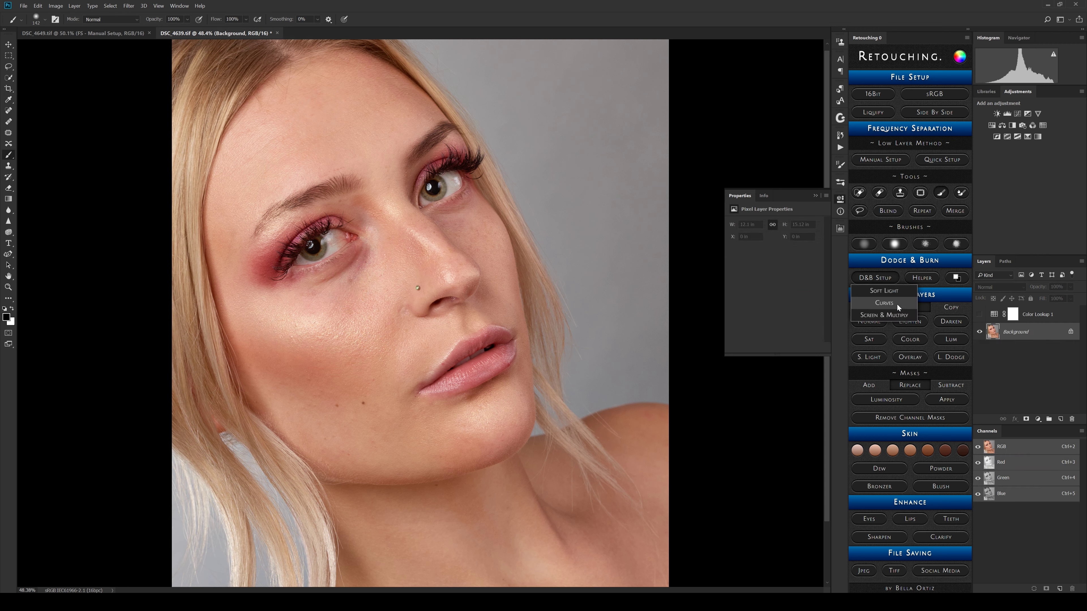
Step: Create the Curves dodge and burn setup and target its Dodge (Curve) mask with the soft brush at 10% flow
left_click(897, 304)
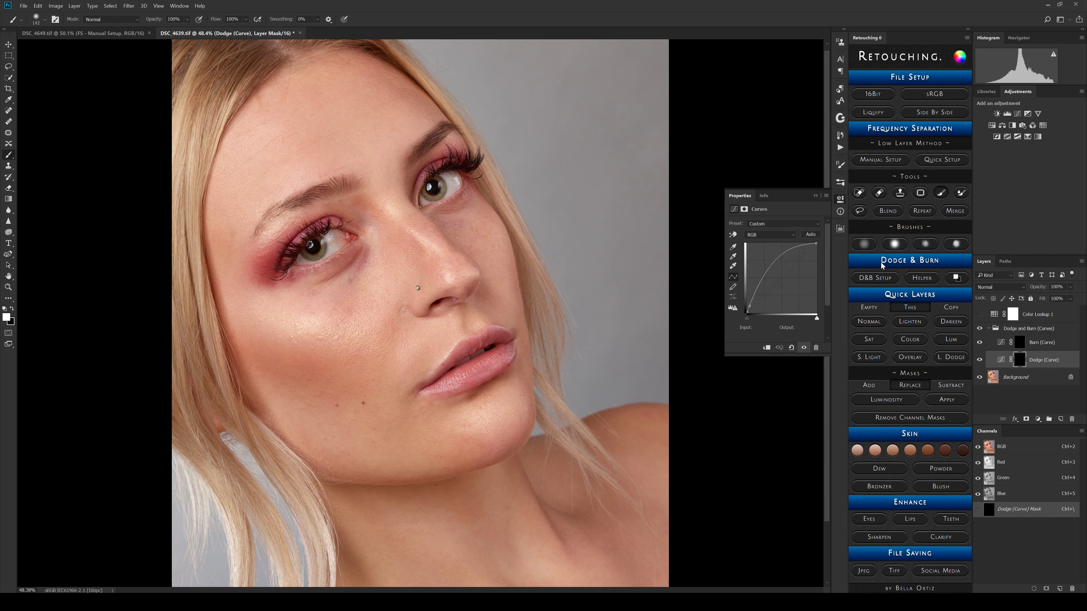
left_click(1029, 331)
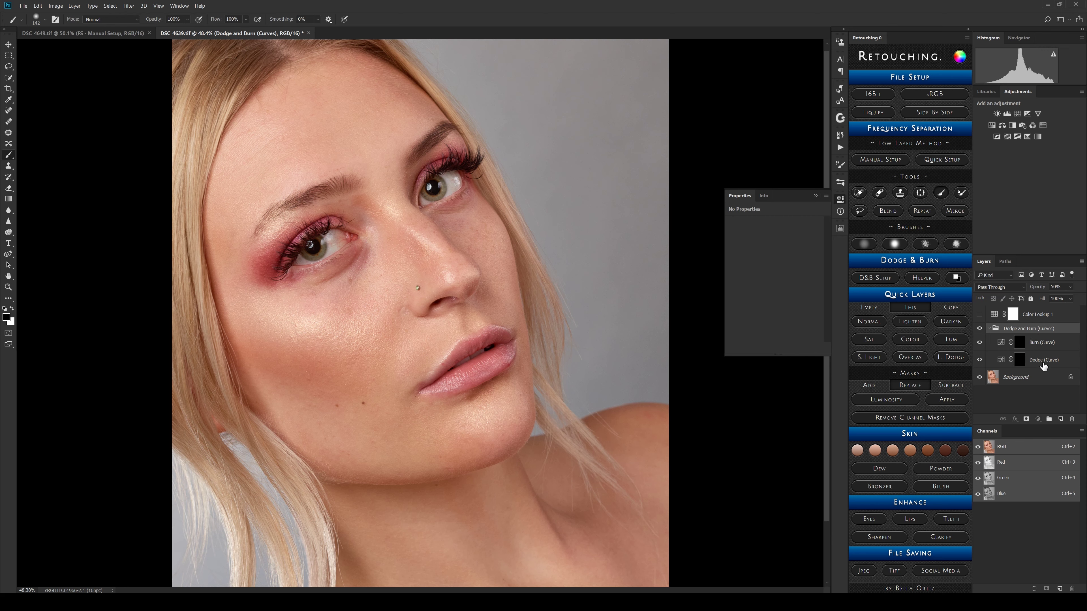
left_click(1020, 361)
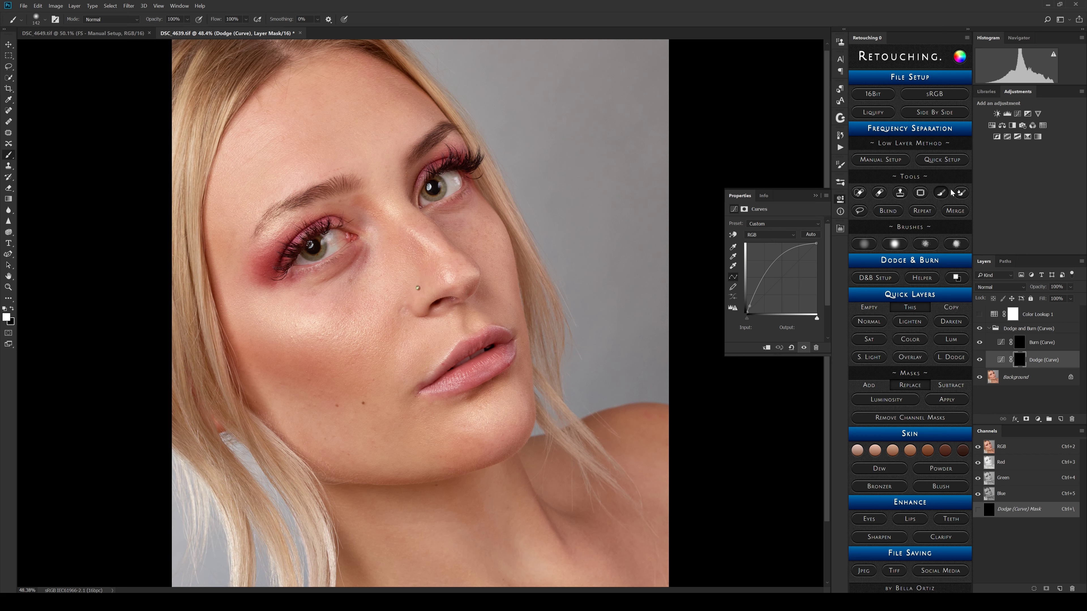
left_click(866, 244)
left_click(959, 279)
Step: Run the Curves dodge and burn setup on the Background and select the mask of the Dodge (Curve) layer
left_click(886, 280)
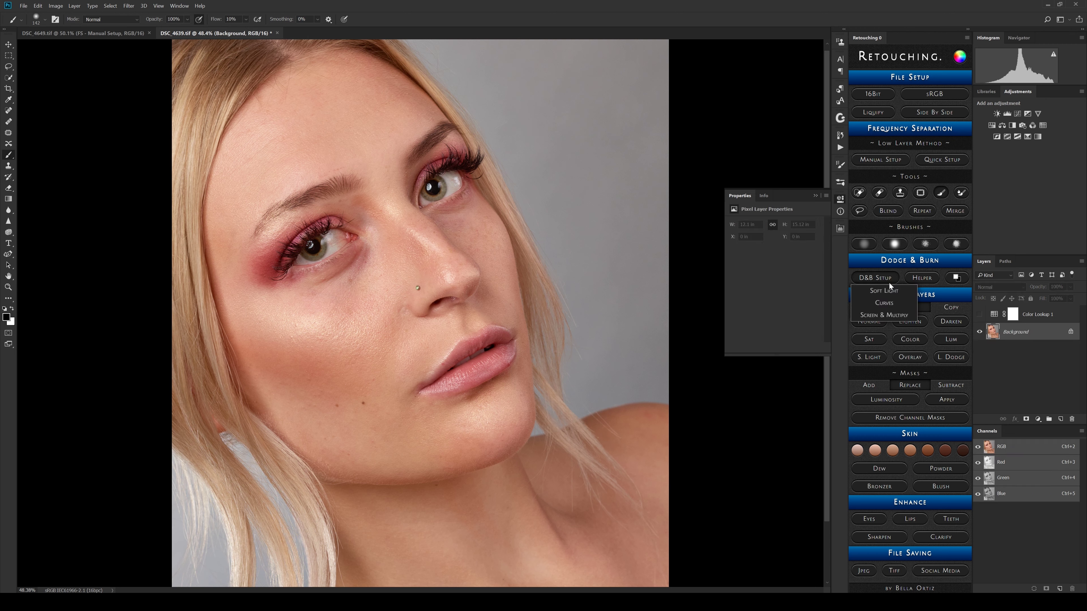
left_click(893, 302)
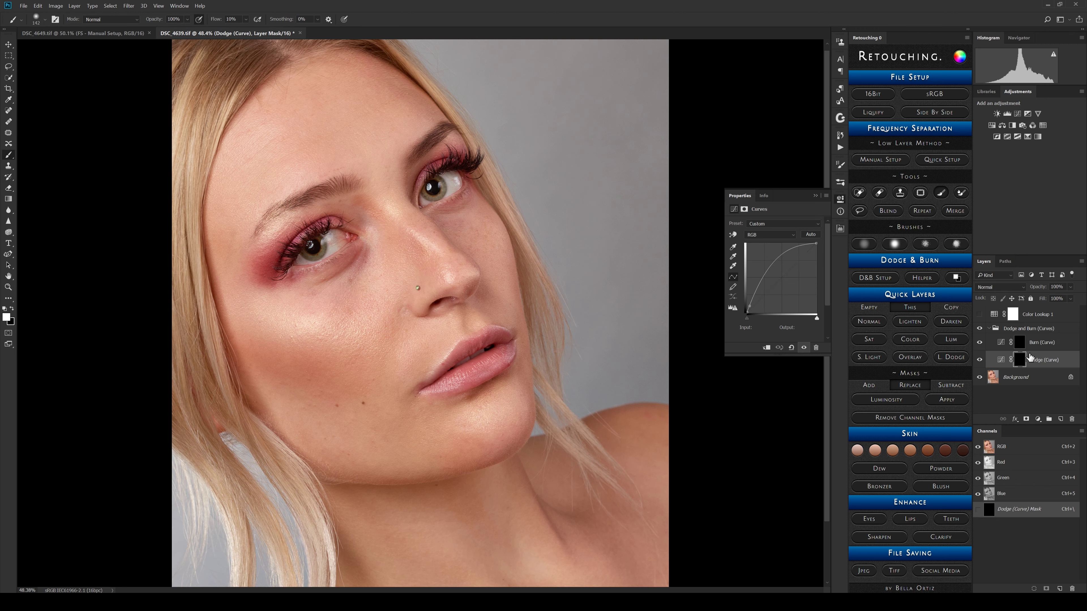
left_click(1020, 362)
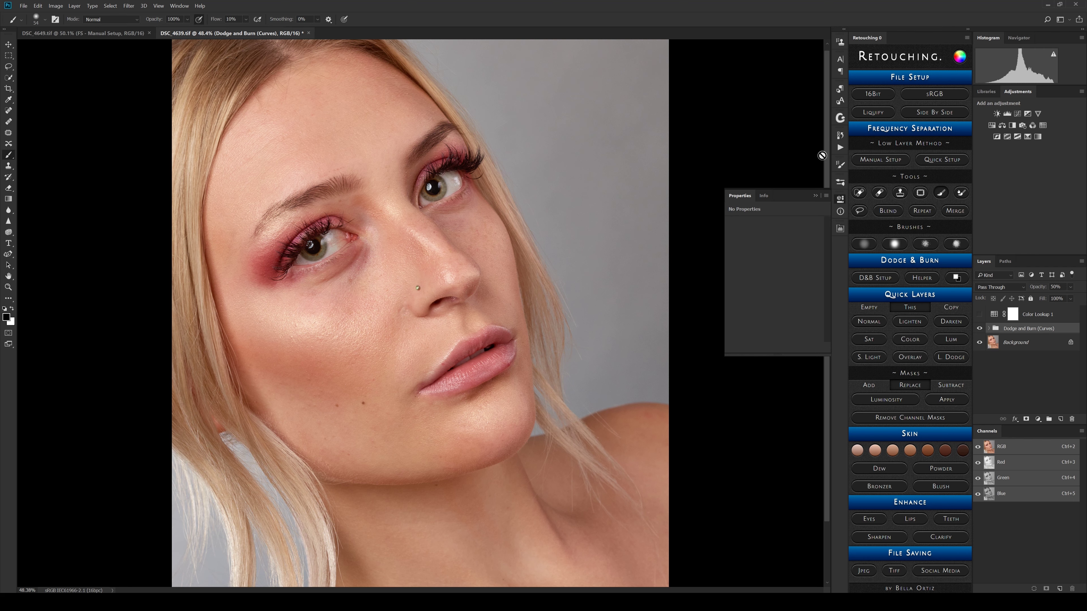
Step: Add the Normal dodge and burn helper and expand the Dodge and Burn (Curves) group
left_click(931, 281)
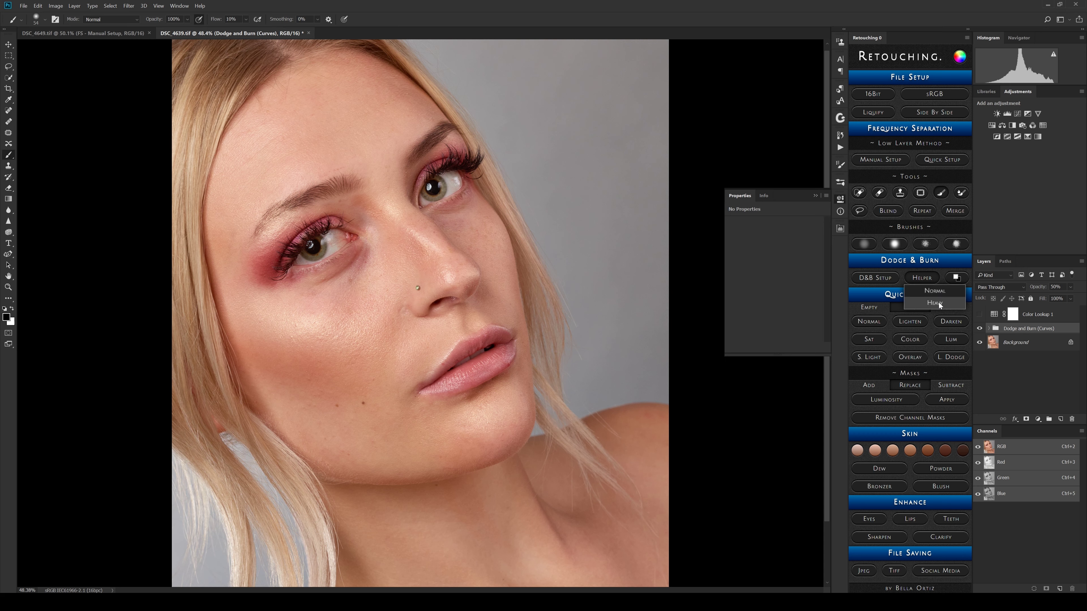
left_click(939, 294)
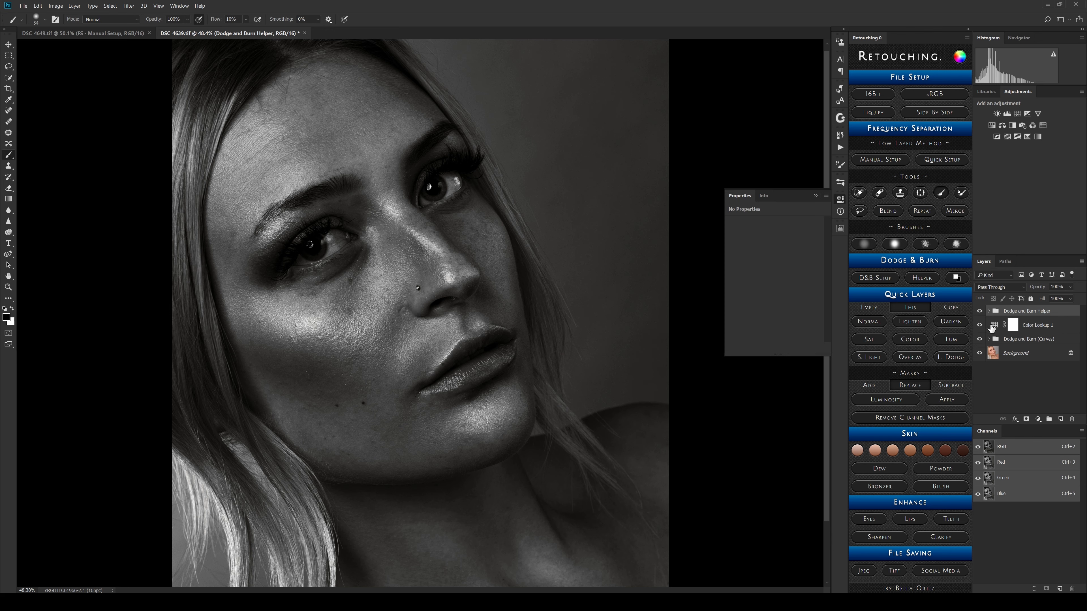
left_click(989, 339)
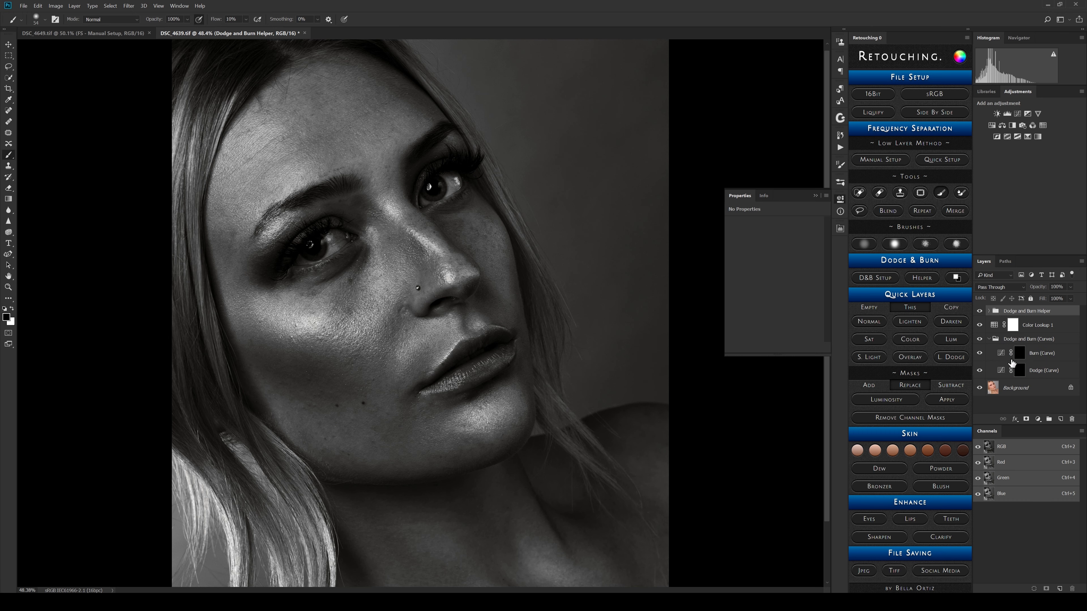
Step: Compare the helper view with the Color Lookup 1 layer shown and hidden, leaving the layer hidden
left_click(980, 325)
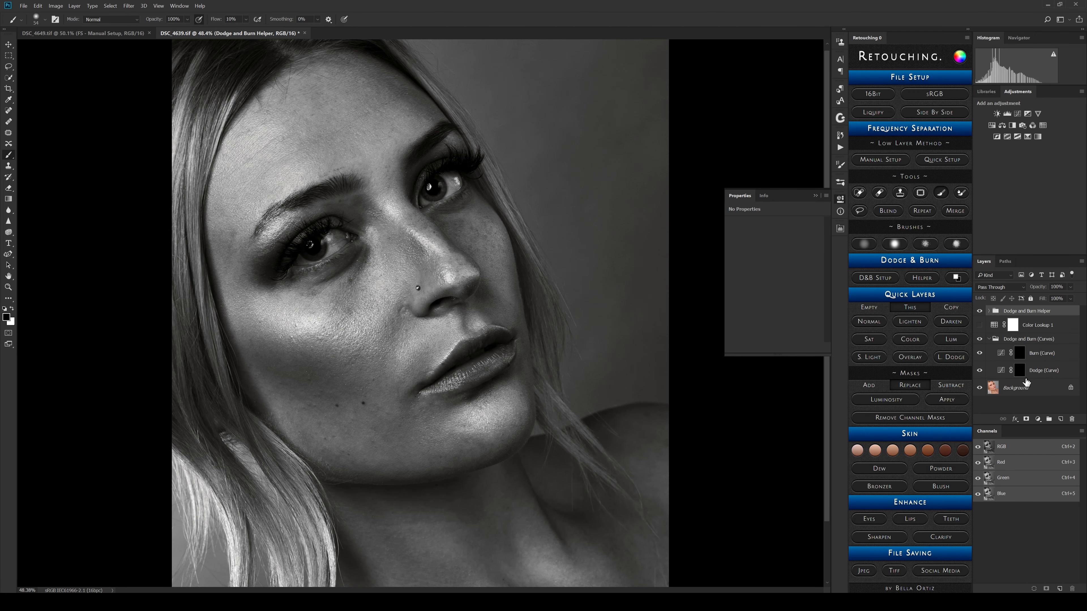
left_click(980, 326)
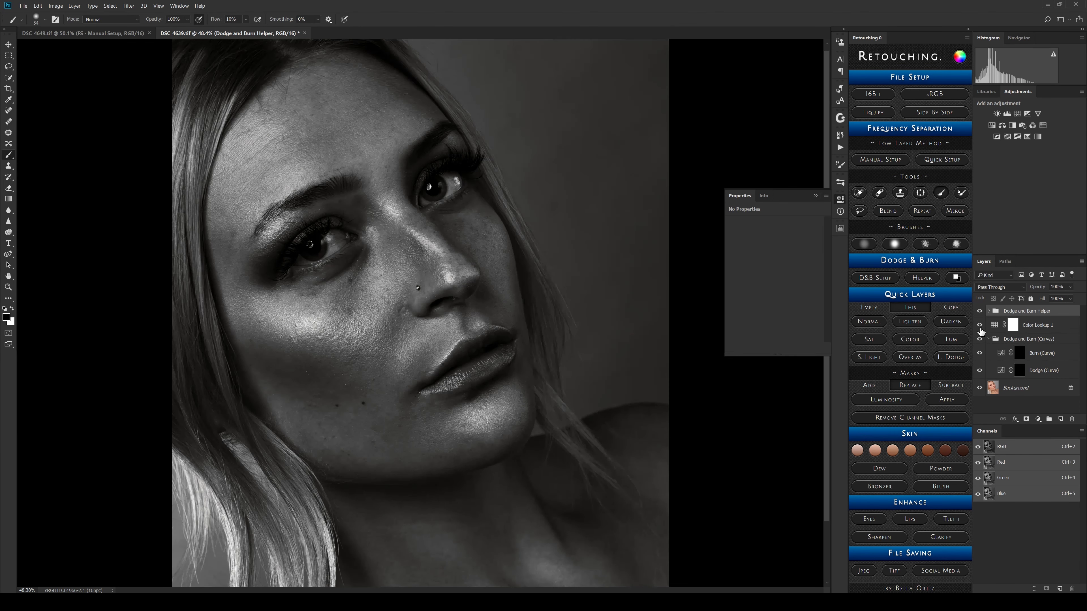
left_click(980, 325)
left_click(980, 325)
left_click(980, 325)
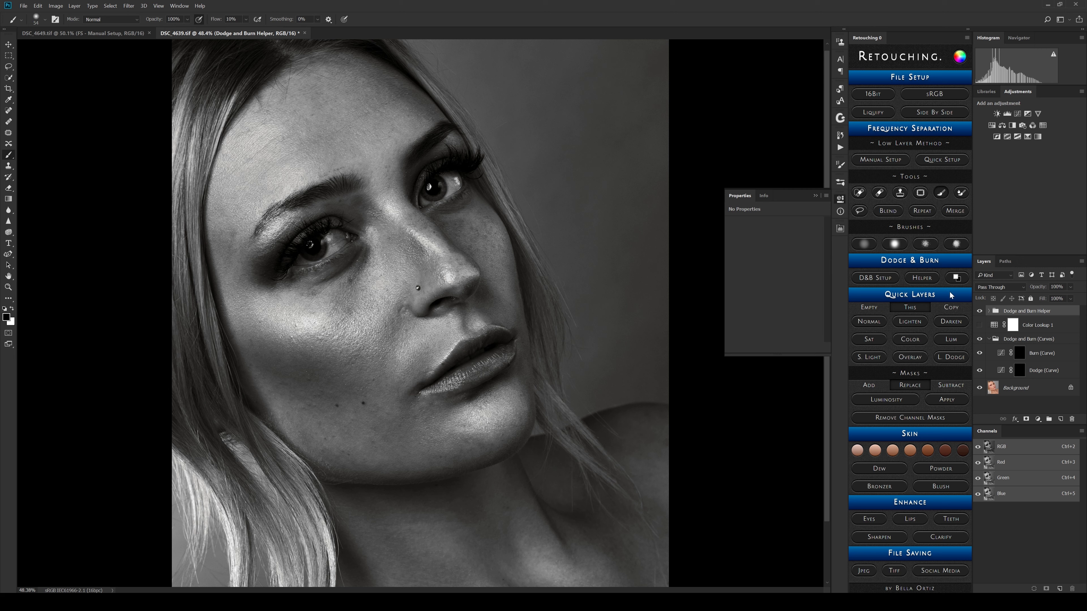
Step: Expand the Dodge and Burn Helper group, inspect the db Severe Contrast levels, and set the db Severe Darkness opacity to 55%
left_click(989, 311)
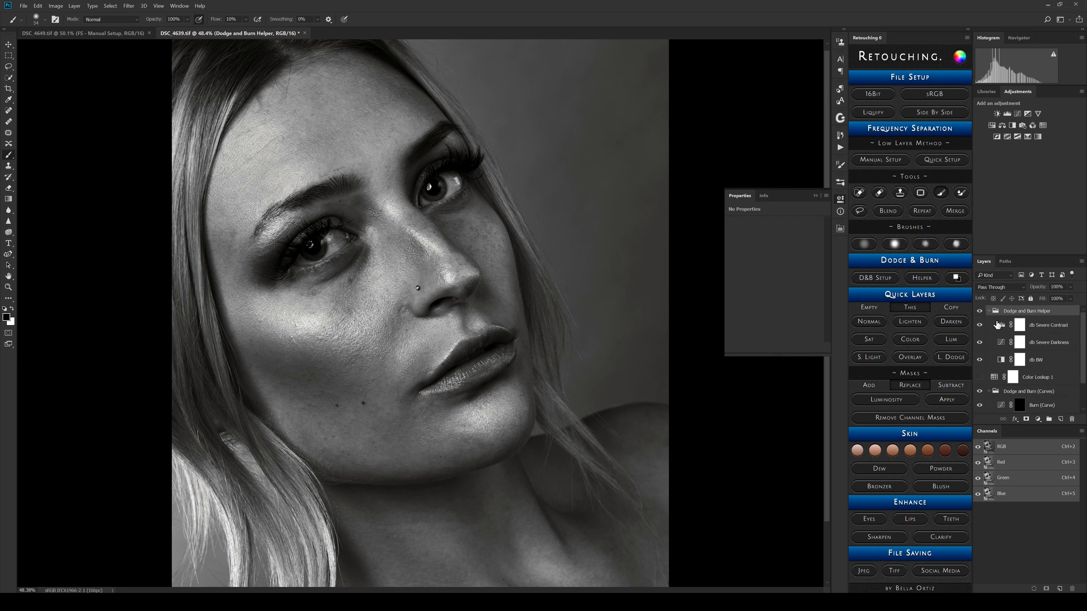
left_click(1042, 328)
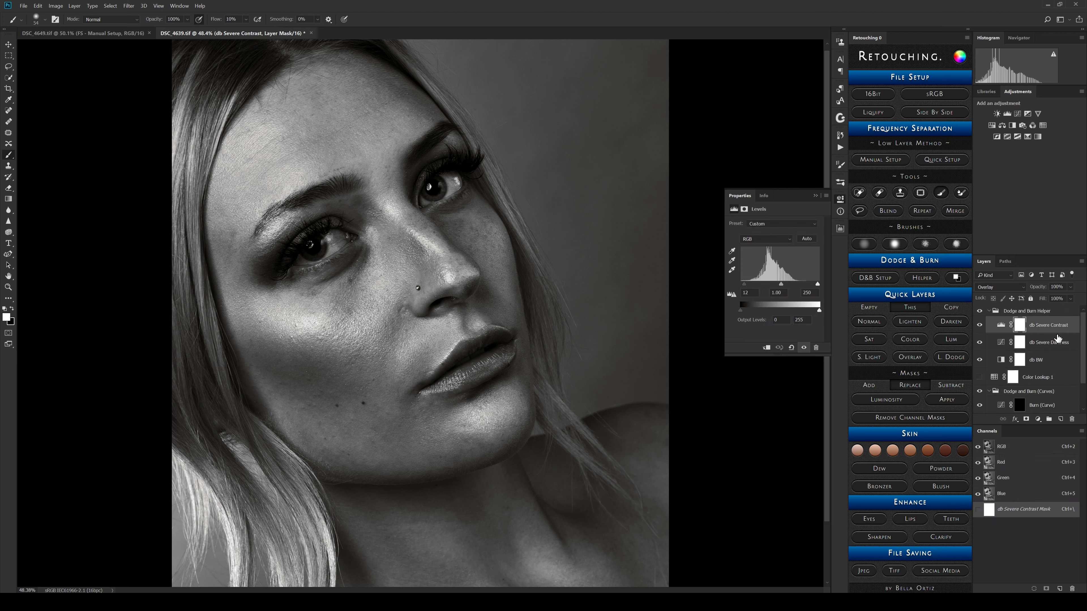
left_click(1055, 344)
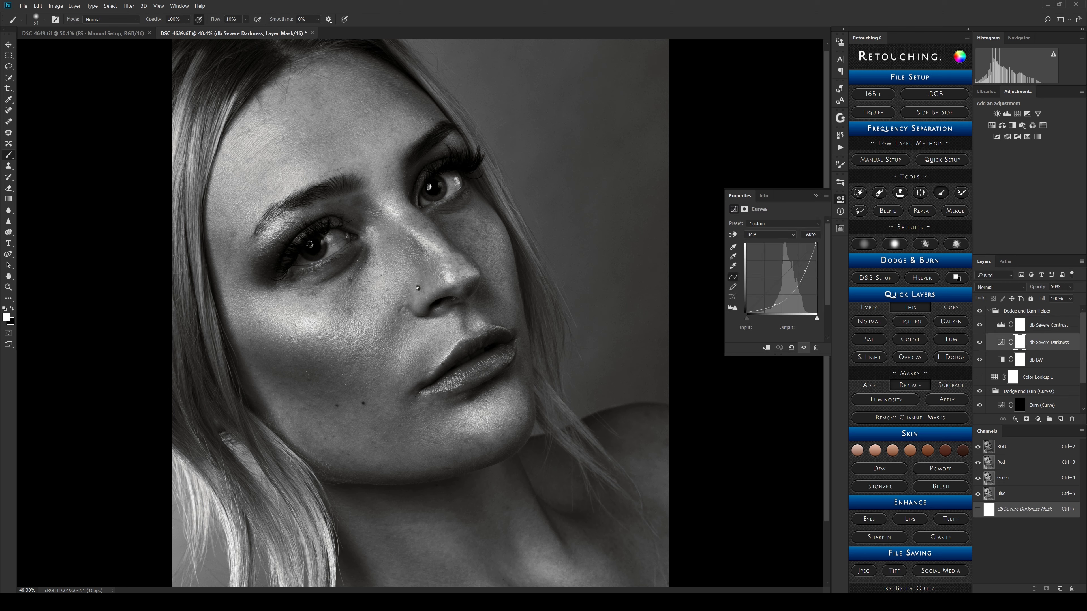
left_click(1071, 287)
mouse_move(1063, 299)
left_mouse_down()
mouse_move(1038, 303)
mouse_move(1068, 297)
left_mouse_up()
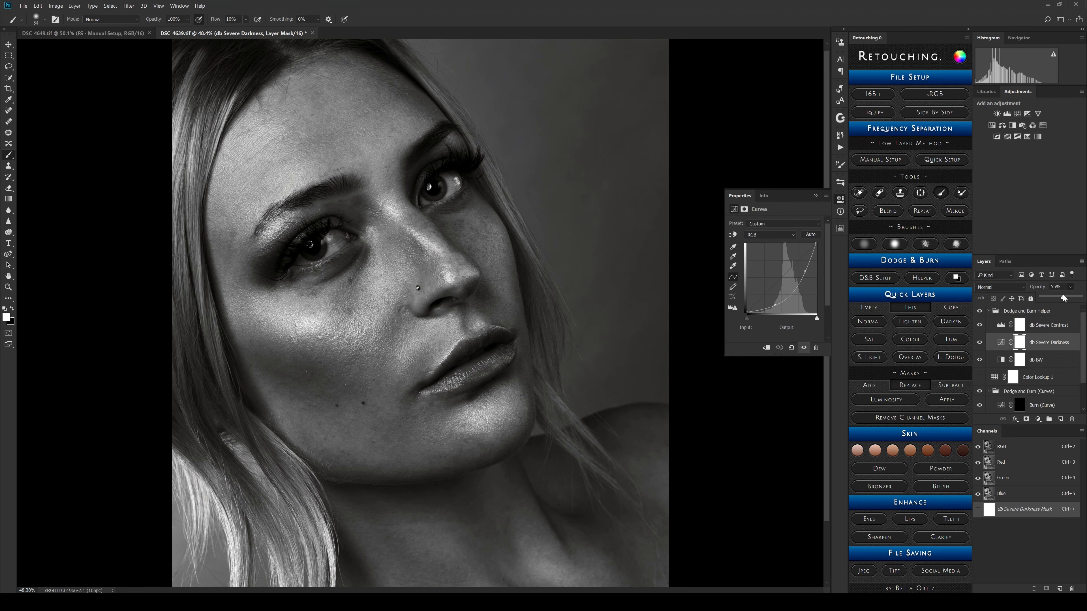
Step: Select the db BW layer, discard the trial adjustment layer added there, and collapse the Dodge and Burn Helper group
left_click(1047, 359)
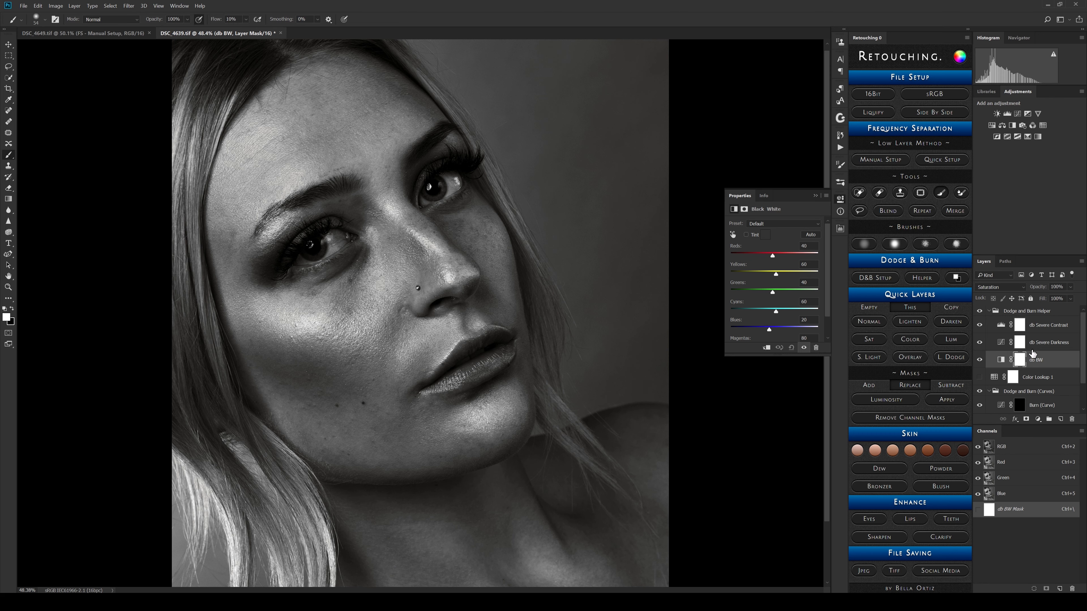
left_click(998, 136)
left_click_drag(1053, 368, 1072, 419)
left_click(989, 311)
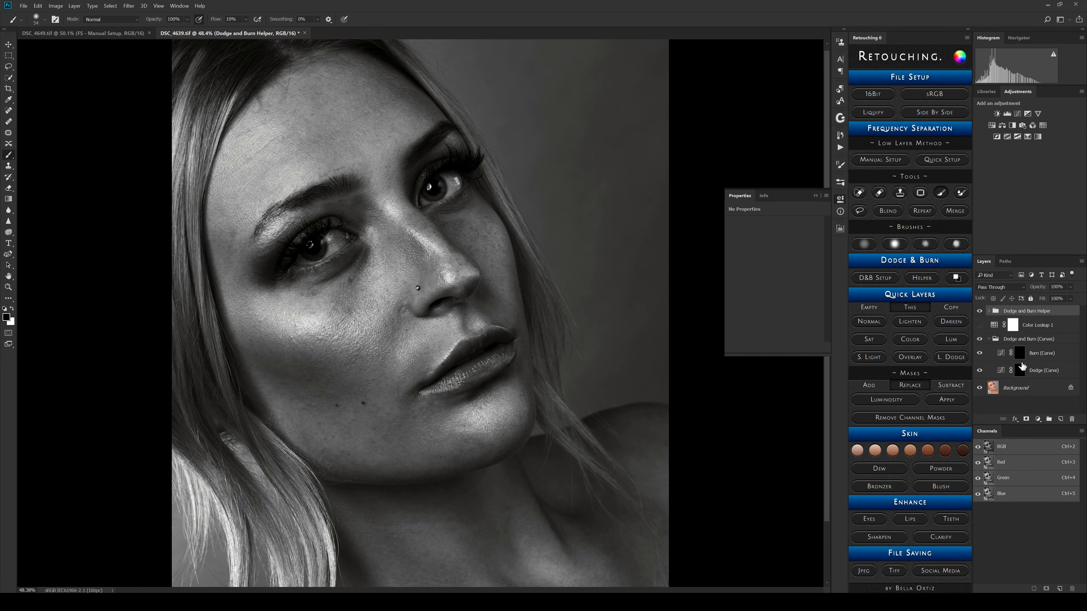
Step: Enlarge the brush to 134 px and paint white on the Dodge (Curve) mask beneath the inner corner of the eye
left_click(1021, 371)
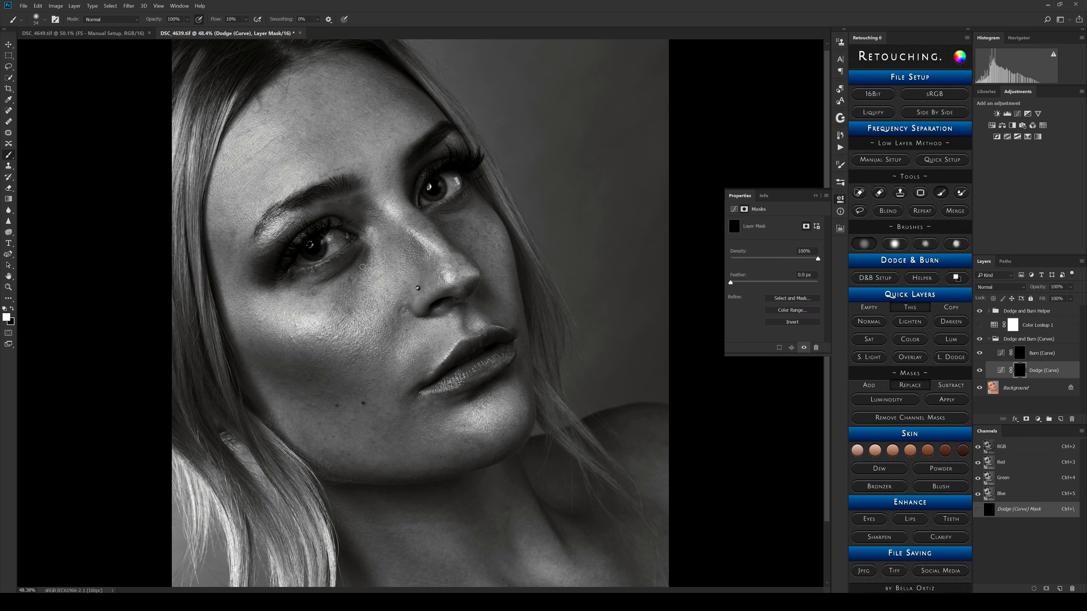
key("bracketright")
key("bracketright")
key("bracketright")
key("bracketright")
key("bracketright")
key("bracketright")
mouse_move(346, 289)
left_mouse_down()
mouse_move(342, 307)
mouse_move(363, 259)
mouse_move(325, 281)
mouse_move(352, 258)
mouse_move(338, 296)
mouse_move(360, 300)
left_mouse_up()
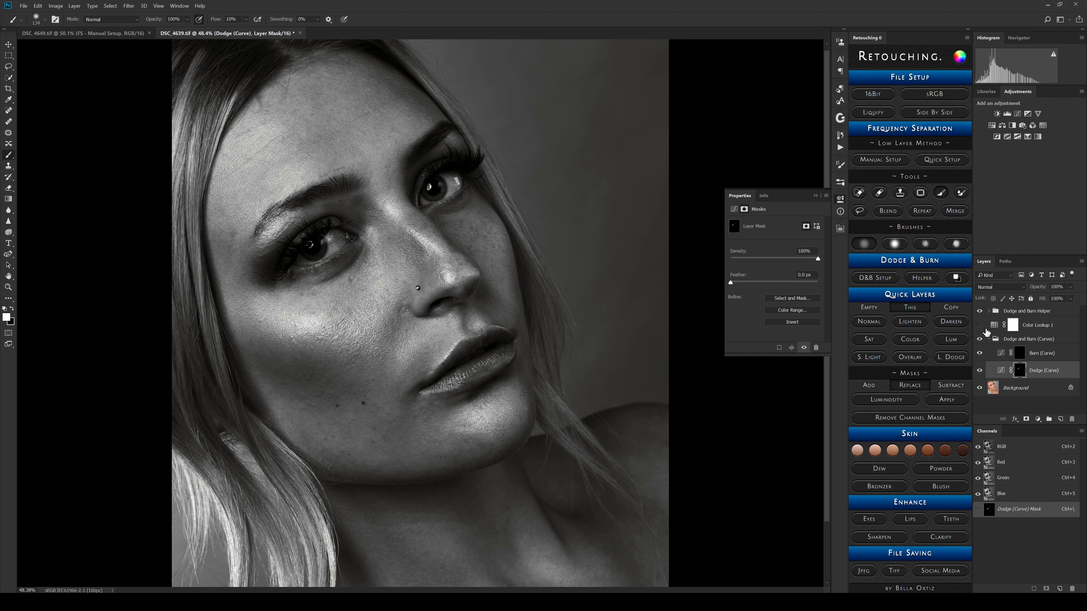
Step: Hide the Dodge and Burn Helper group and compare the color portrait with the Dodge (Curve) layer hidden and shown
left_click(979, 311)
left_click(980, 370)
left_click(980, 371)
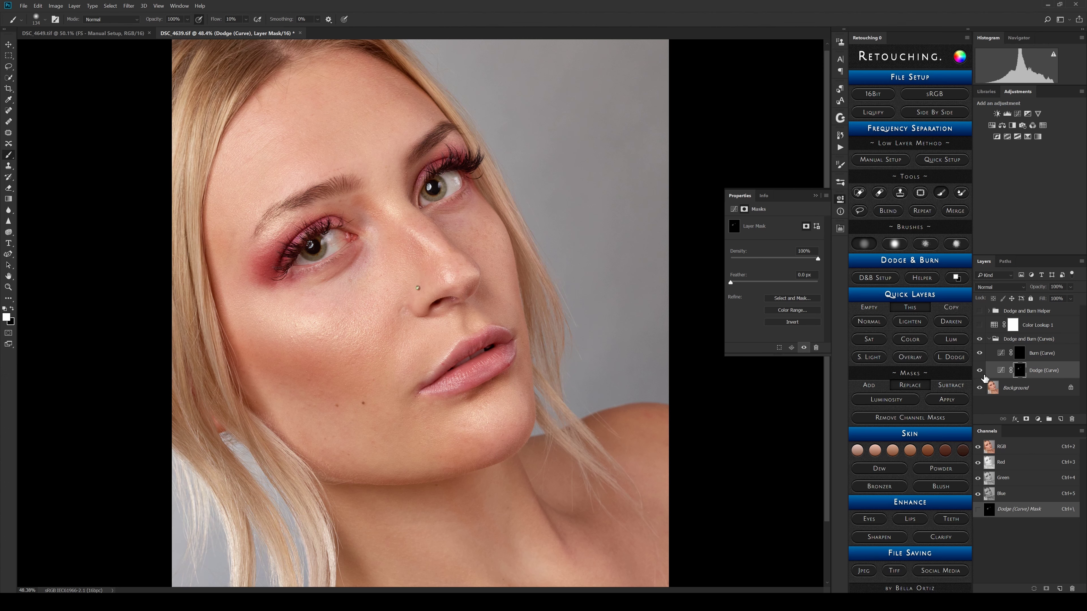
left_click(981, 372)
left_click(980, 371)
Step: Inspect the Green curve of the Dodge (Curve) layer, adjust its Blue curve to input 172, output 160, and compare the result
left_click(1001, 370)
left_click(769, 235)
left_click(766, 255)
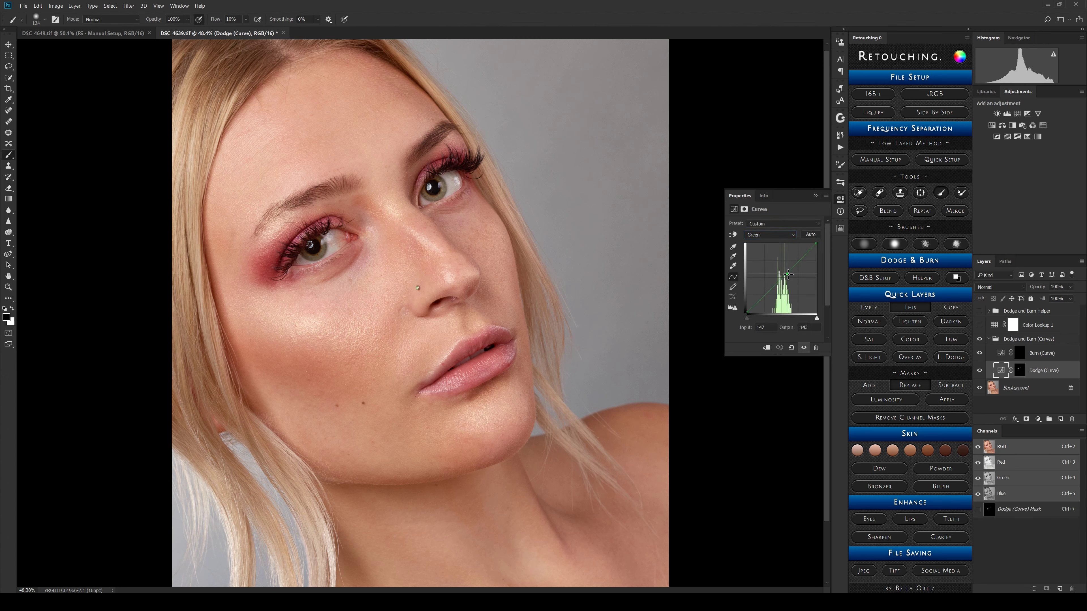
left_click(769, 235)
left_click(766, 260)
left_click_drag(792, 273, 794, 269)
left_click(980, 371)
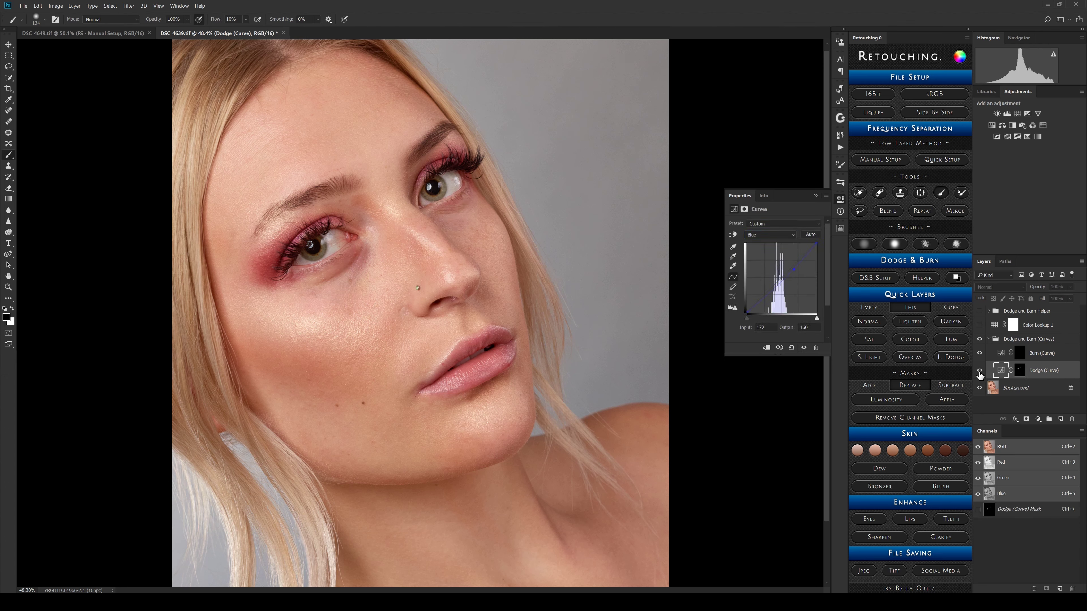
left_click(980, 370)
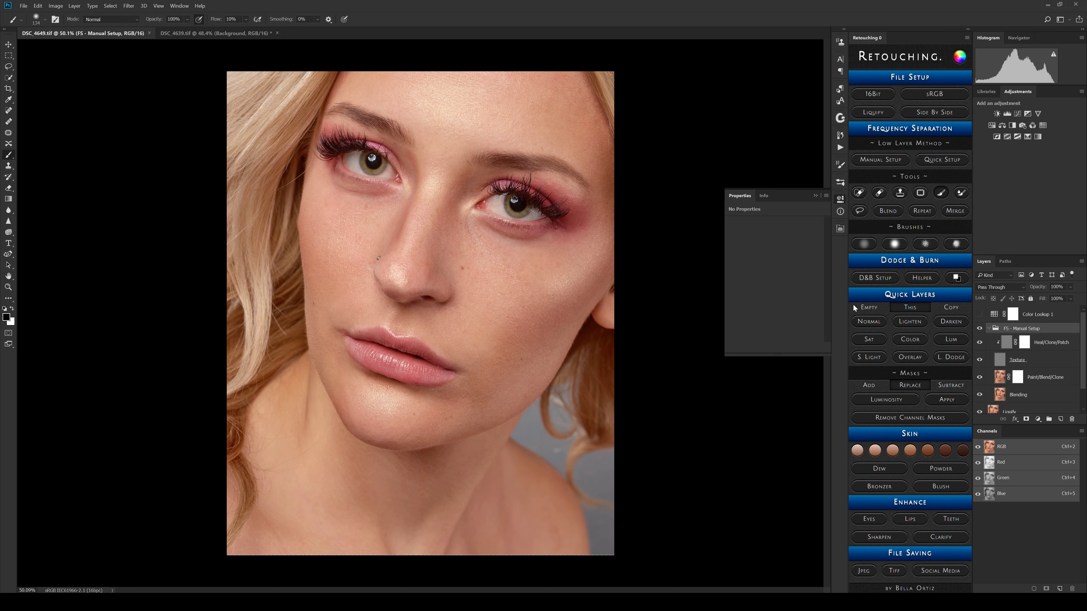
Step: Create an empty quick layer in Color mode above the FS - Manual Setup layer of DSC_4649
left_click(877, 309)
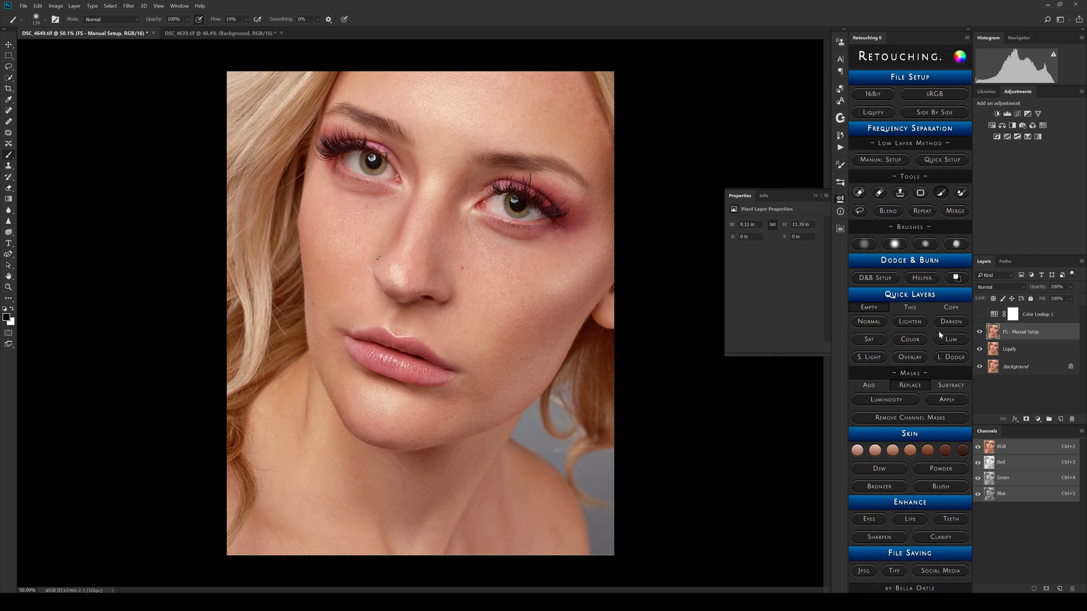
left_click(918, 340)
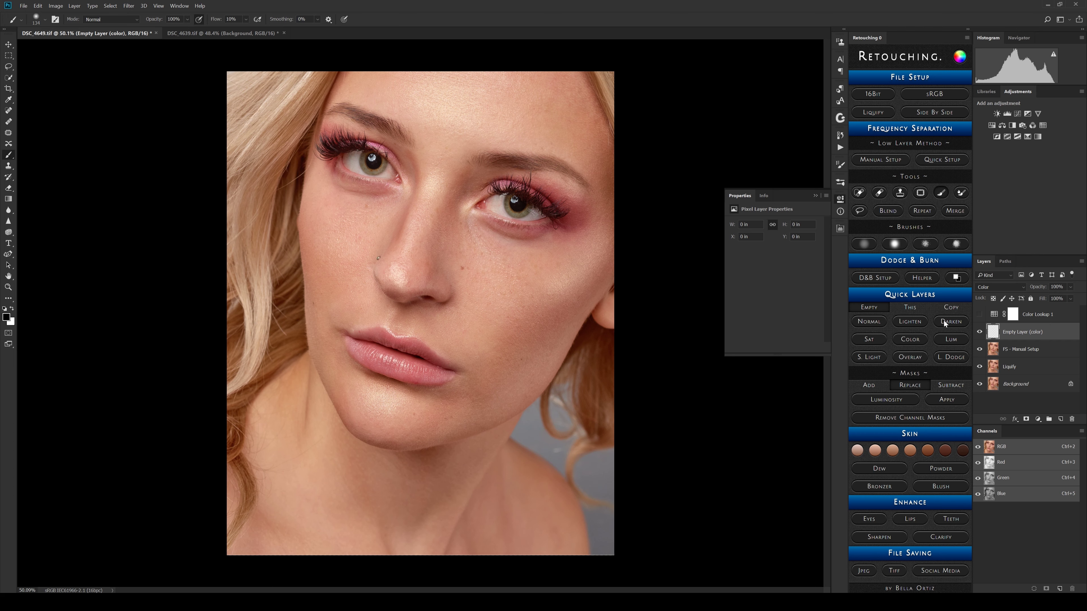
Step: Undo the empty Color layer and use the Copy mode of Quick Layers to make a masked Linear Dodge copy of FS - Manual Setup
left_click(1022, 351)
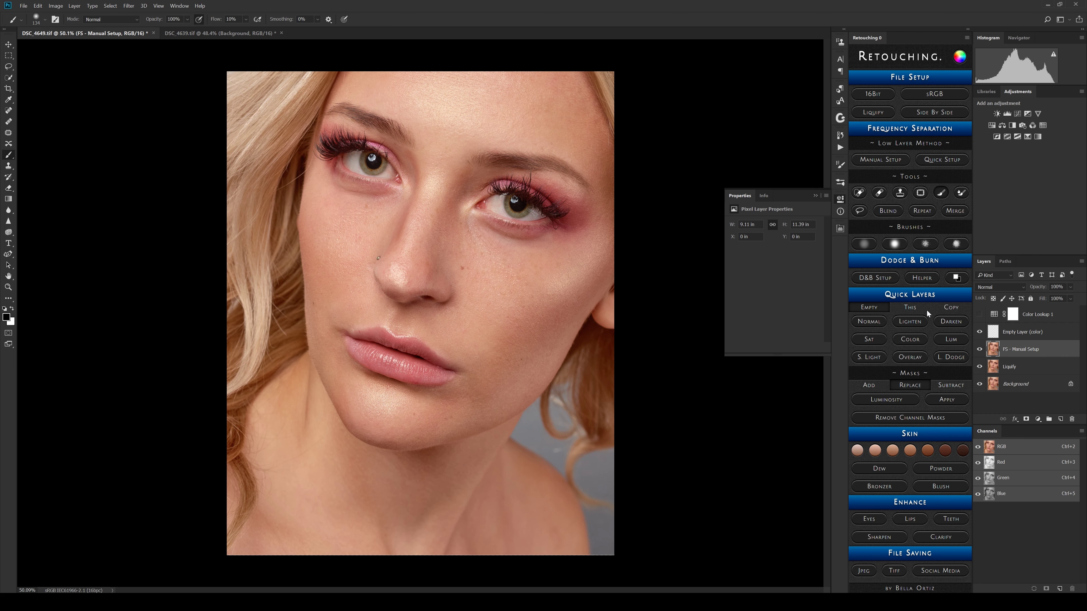
left_click(911, 310)
left_click(947, 307)
left_click(910, 309)
left_click(955, 309)
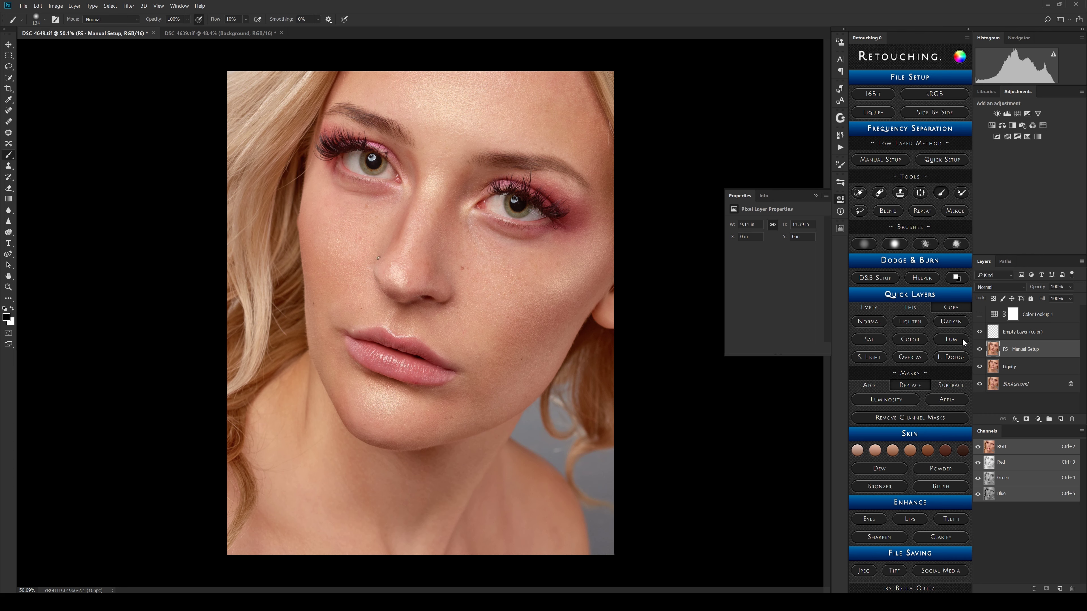
left_click(1008, 287)
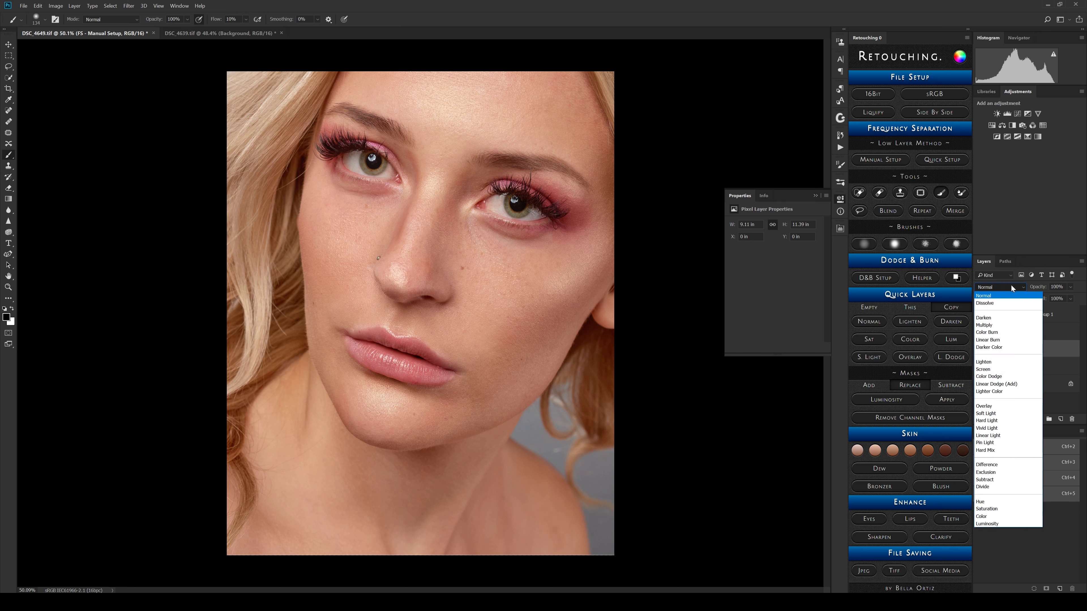
left_click(1011, 287)
key("ctrl+z")
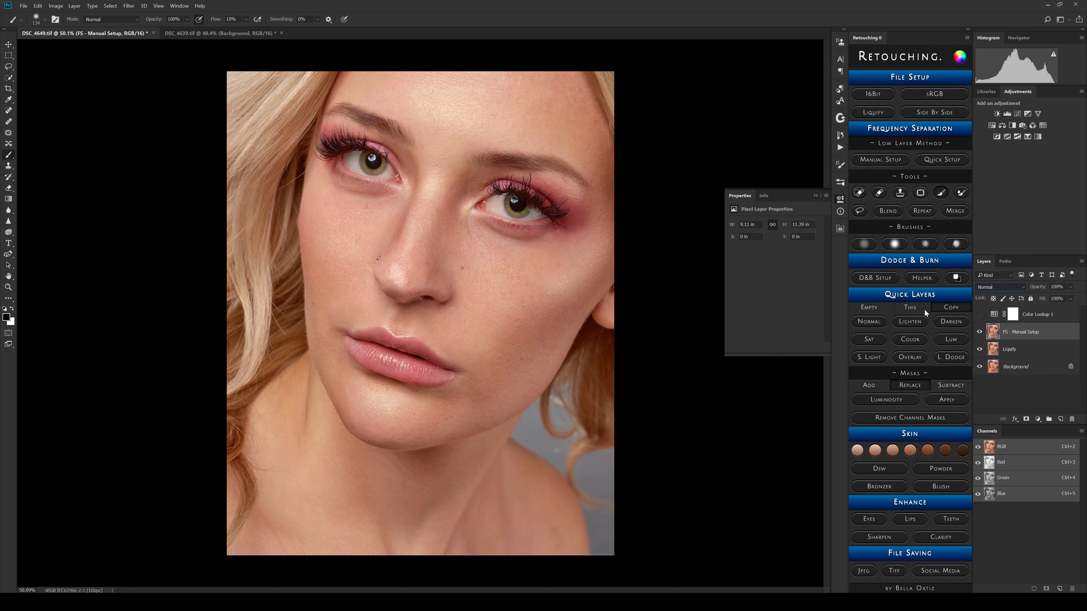
left_click(950, 356)
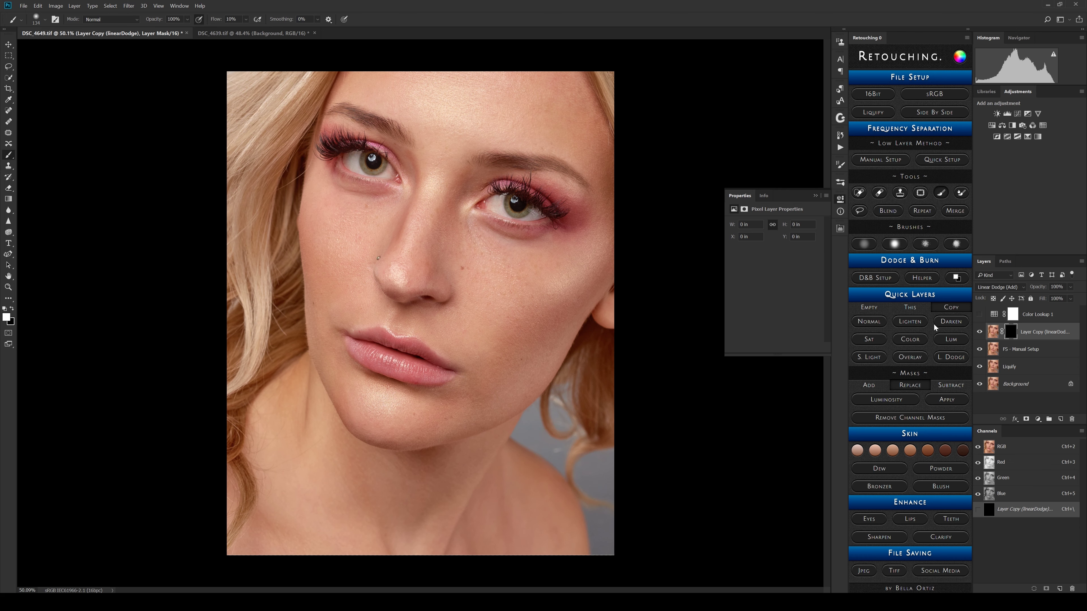
Step: Try the soft round brush presets on the Linear Dodge mask over the forehead and eyes, and undo the looping stroke
left_click(926, 245)
left_click(864, 244)
mouse_move(435, 116)
left_mouse_down()
mouse_move(368, 167)
mouse_move(510, 95)
mouse_move(520, 112)
left_mouse_up()
left_click(900, 243)
mouse_move(417, 103)
left_mouse_down()
mouse_move(544, 142)
mouse_move(450, 221)
mouse_move(493, 210)
left_mouse_up()
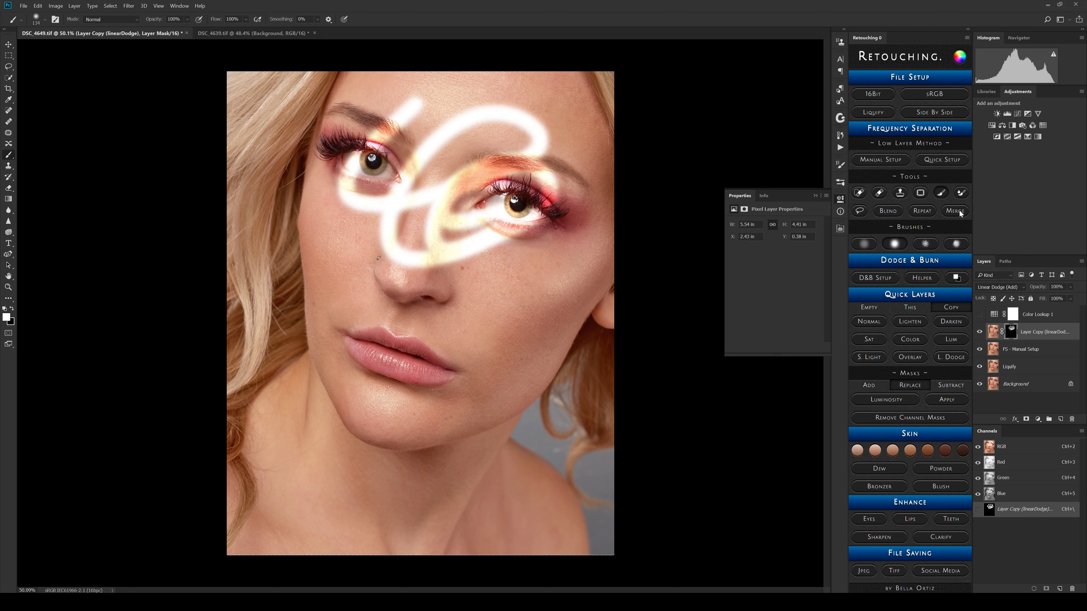
key("ctrl+z")
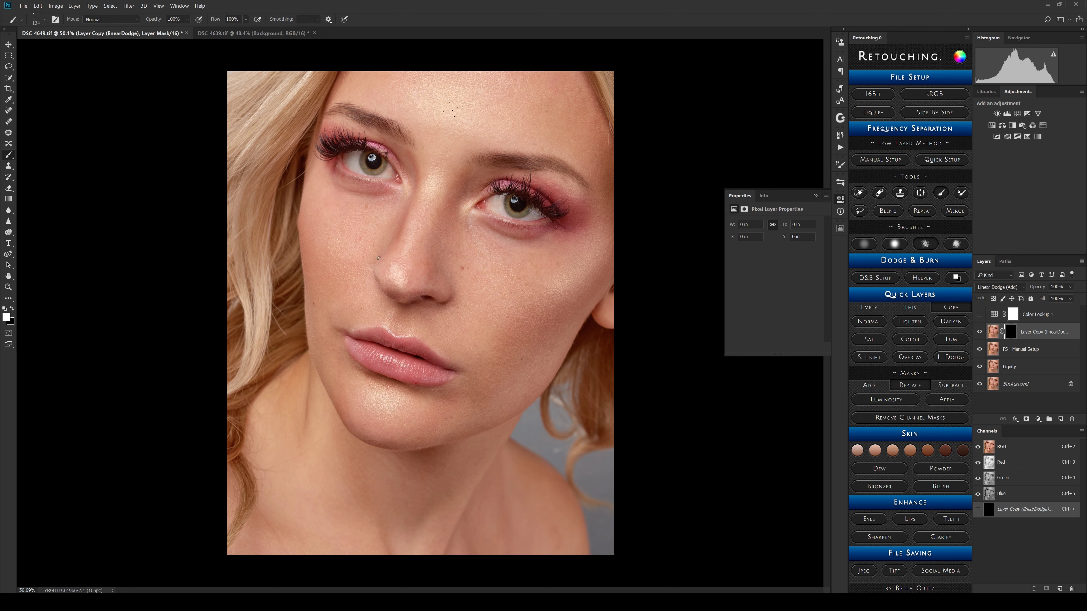
Step: Try the fine speckled brush preset on the Linear Dodge mask across the forehead and undo the test strokes
mouse_move(452, 109)
left_mouse_down()
mouse_move(509, 105)
mouse_move(487, 131)
left_mouse_up()
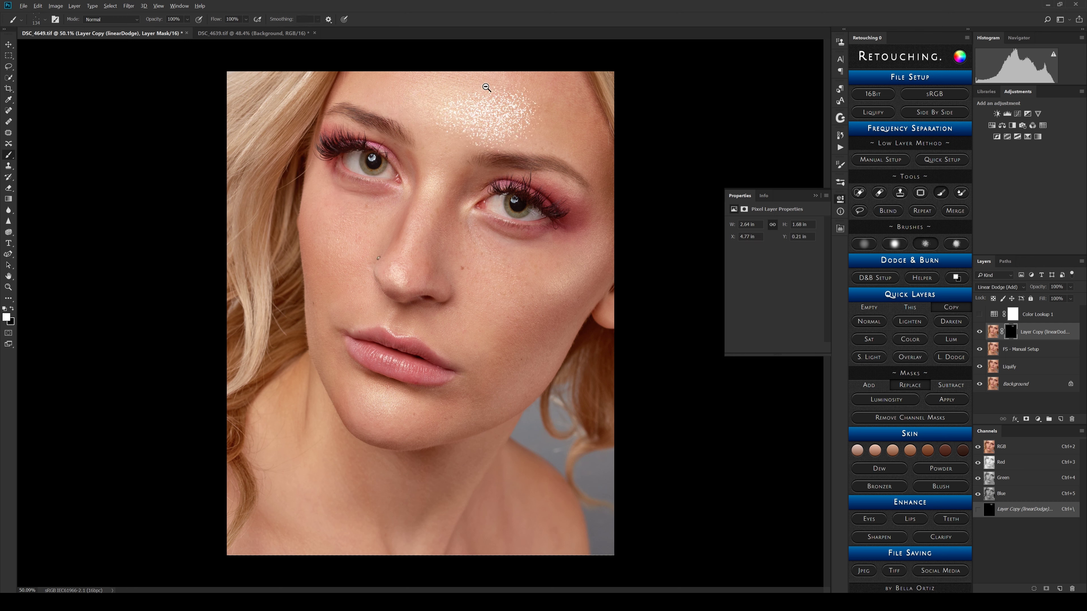
left_click_drag(486, 87, 599, 90)
key("ctrl+z")
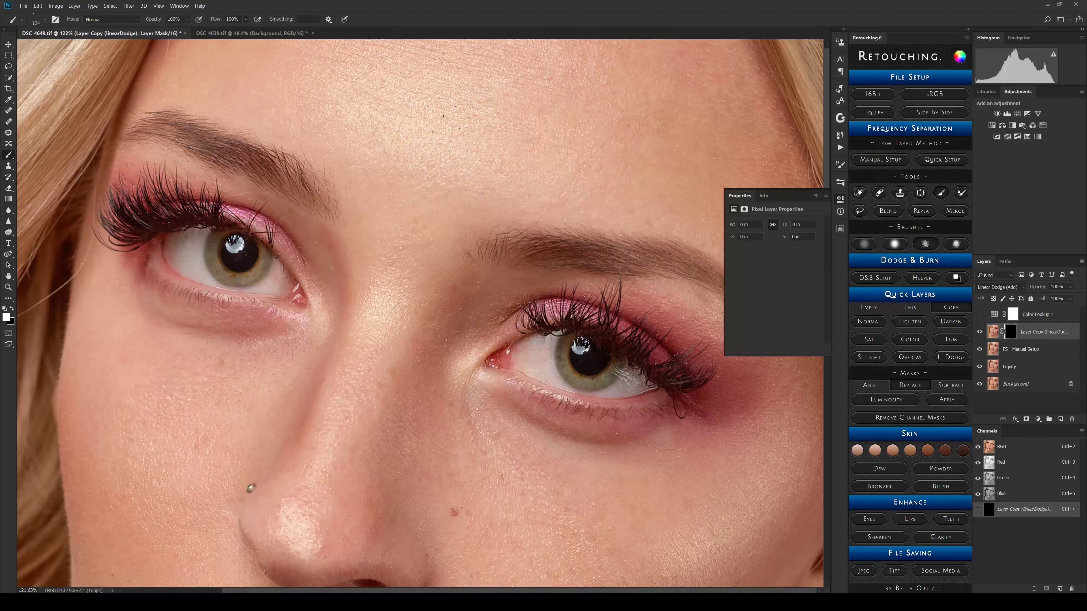
mouse_move(485, 150)
left_mouse_down()
mouse_move(582, 98)
mouse_move(569, 143)
mouse_move(593, 165)
mouse_move(543, 127)
left_mouse_up()
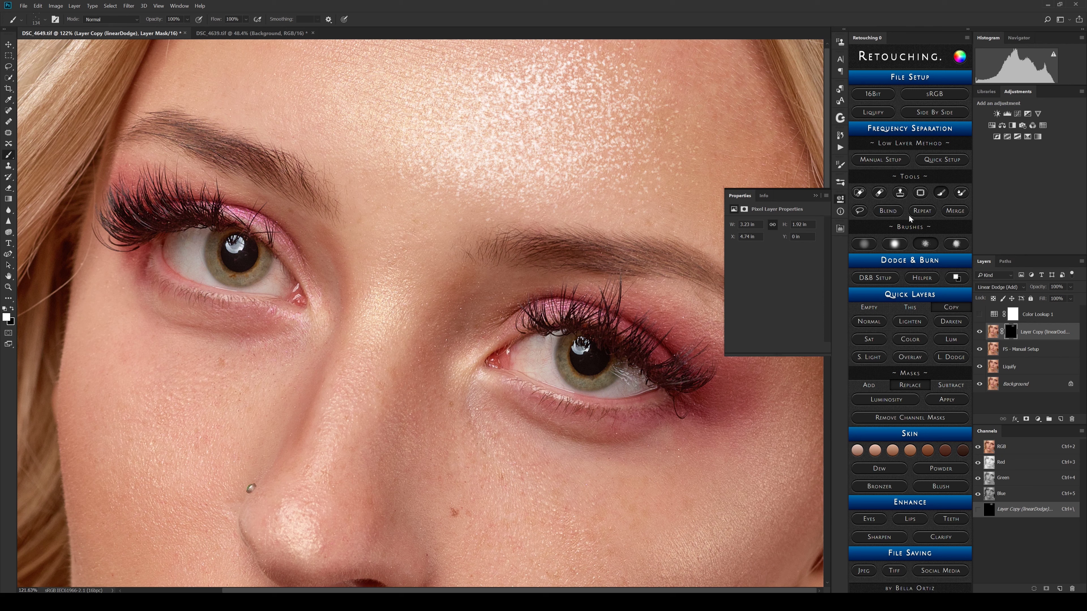
key("ctrl+z")
Step: Try repeated forehead strokes with the denser speckled brush preset on the Linear Dodge mask, undoing each one
left_click(956, 244)
left_click(449, 105)
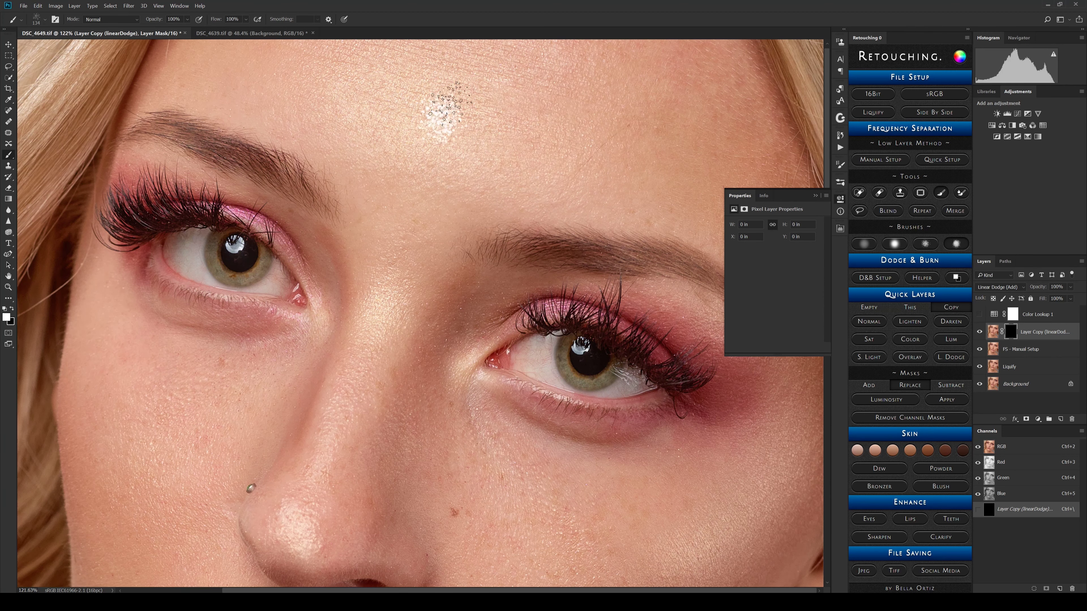
mouse_move(450, 103)
left_mouse_down()
mouse_move(531, 73)
mouse_move(454, 150)
mouse_move(581, 124)
left_mouse_up()
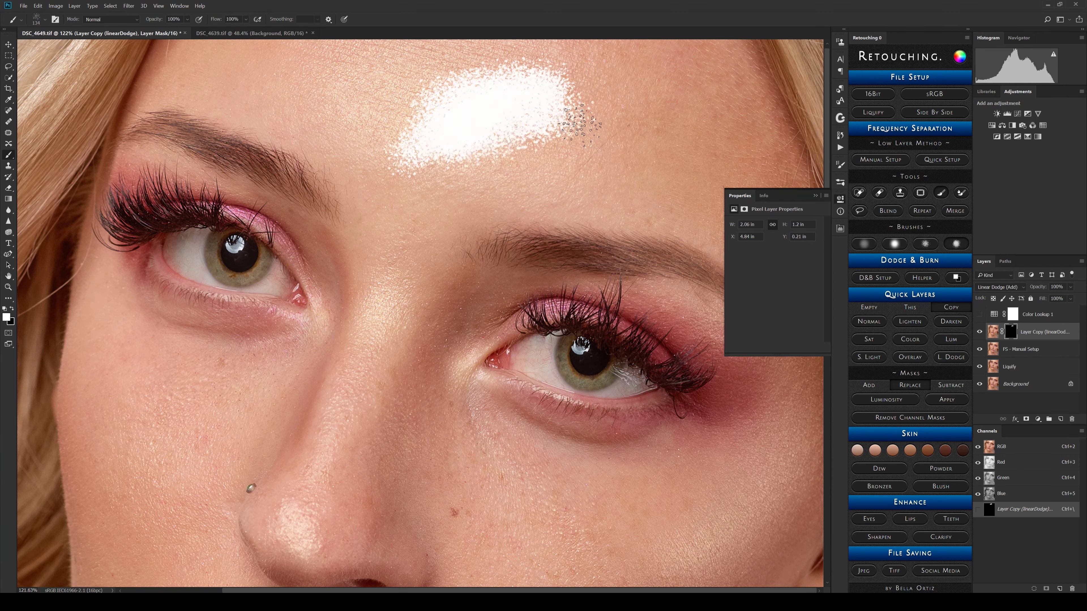
key("ctrl+z")
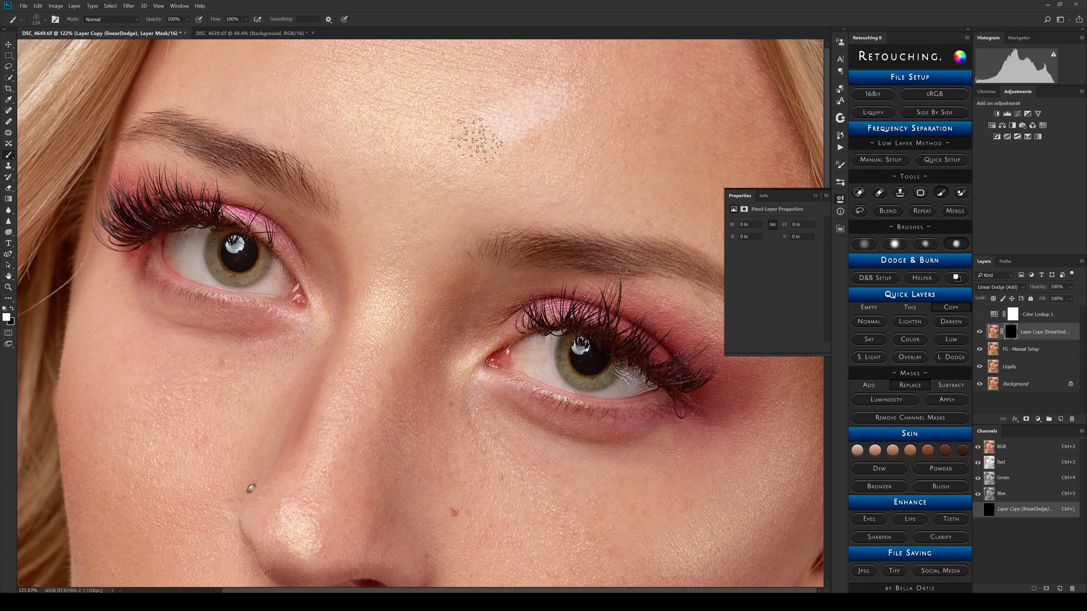
mouse_move(477, 139)
left_mouse_down()
mouse_move(590, 86)
mouse_move(492, 141)
mouse_move(607, 163)
left_mouse_up()
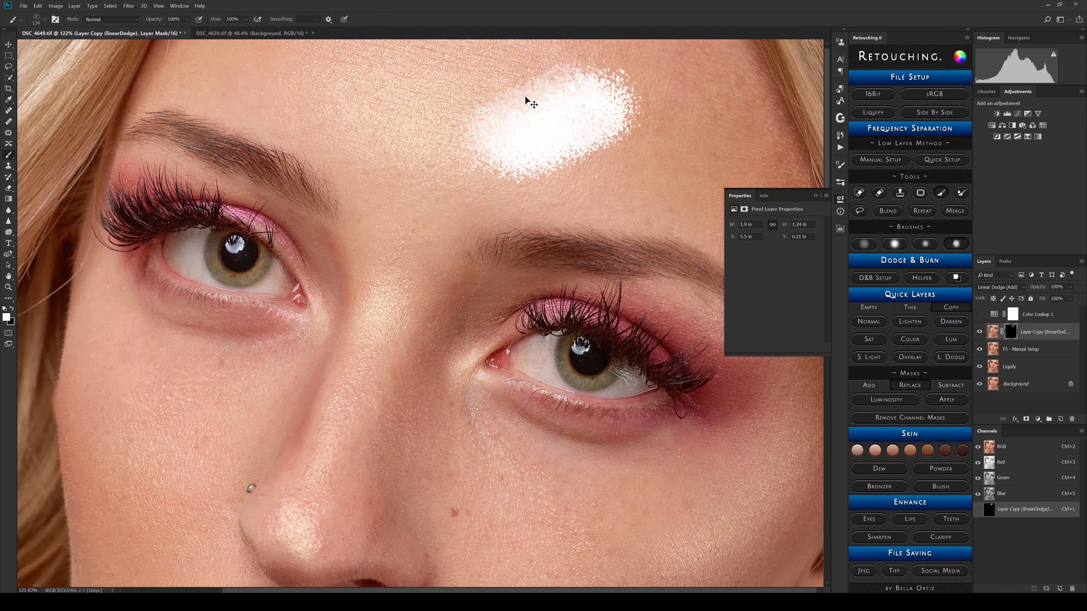
key("ctrl+z")
mouse_move(484, 129)
left_mouse_down()
mouse_move(624, 86)
mouse_move(533, 142)
mouse_move(639, 109)
mouse_move(538, 154)
mouse_move(638, 99)
left_mouse_up()
key("ctrl+z")
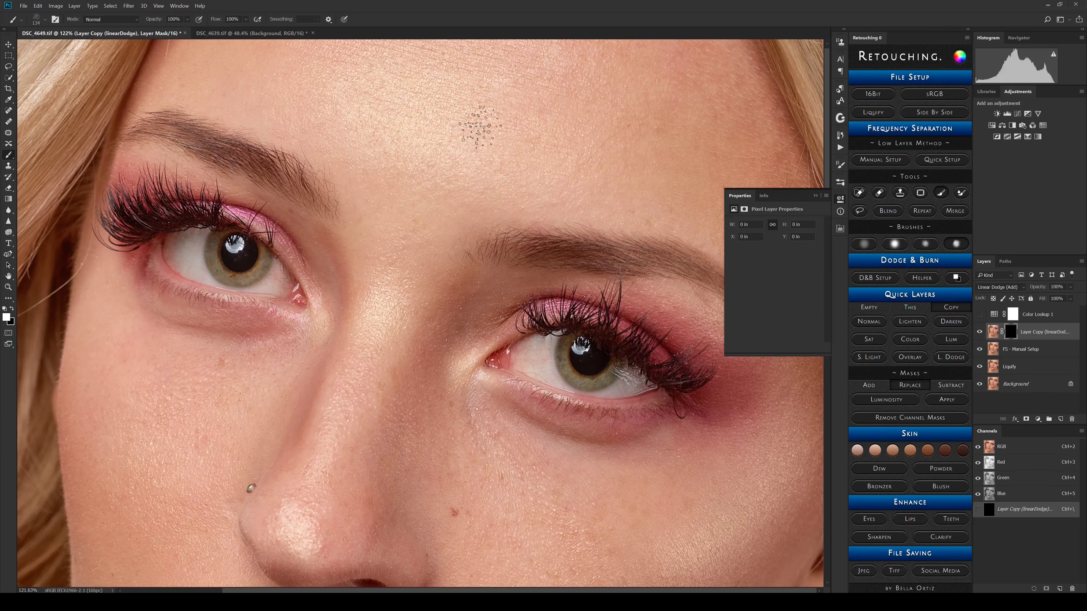
Step: Return to the fine speckled brush, test it over the forehead, nose and cheeks, and undo all the strokes
left_click(932, 242)
mouse_move(488, 129)
left_mouse_down()
mouse_move(425, 139)
mouse_move(455, 113)
mouse_move(556, 107)
mouse_move(587, 125)
mouse_move(565, 162)
left_mouse_up()
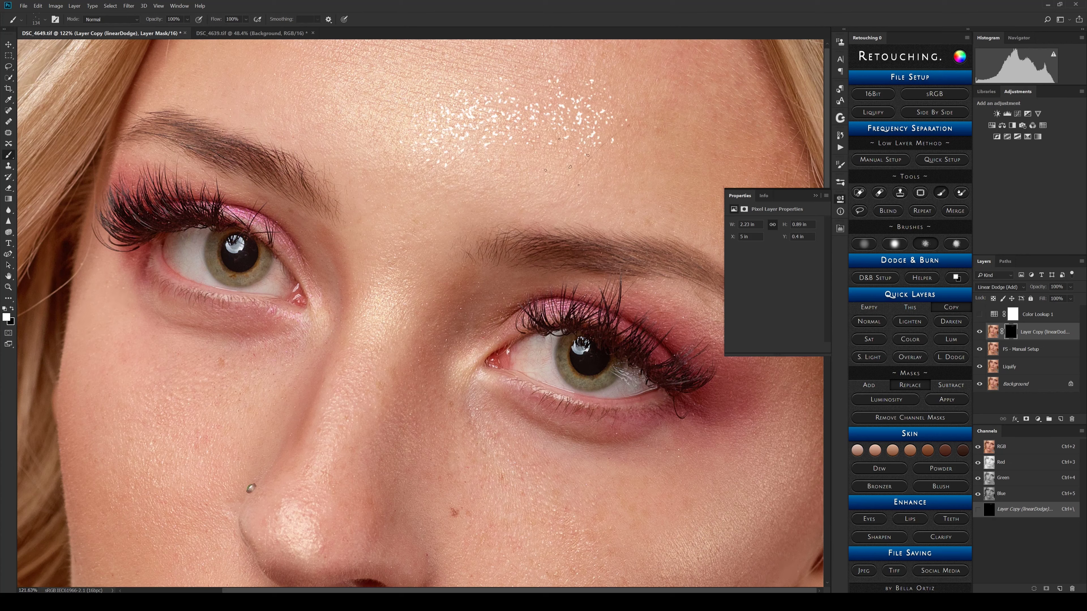
mouse_move(420, 167)
left_mouse_down()
mouse_move(392, 143)
mouse_move(386, 115)
mouse_move(335, 97)
mouse_move(291, 141)
left_mouse_up()
mouse_move(381, 319)
left_mouse_down()
mouse_move(318, 368)
mouse_move(250, 392)
mouse_move(150, 399)
mouse_move(198, 423)
mouse_move(198, 498)
mouse_move(314, 464)
mouse_move(511, 457)
mouse_move(518, 482)
mouse_move(549, 509)
mouse_move(625, 495)
mouse_move(651, 527)
left_mouse_up()
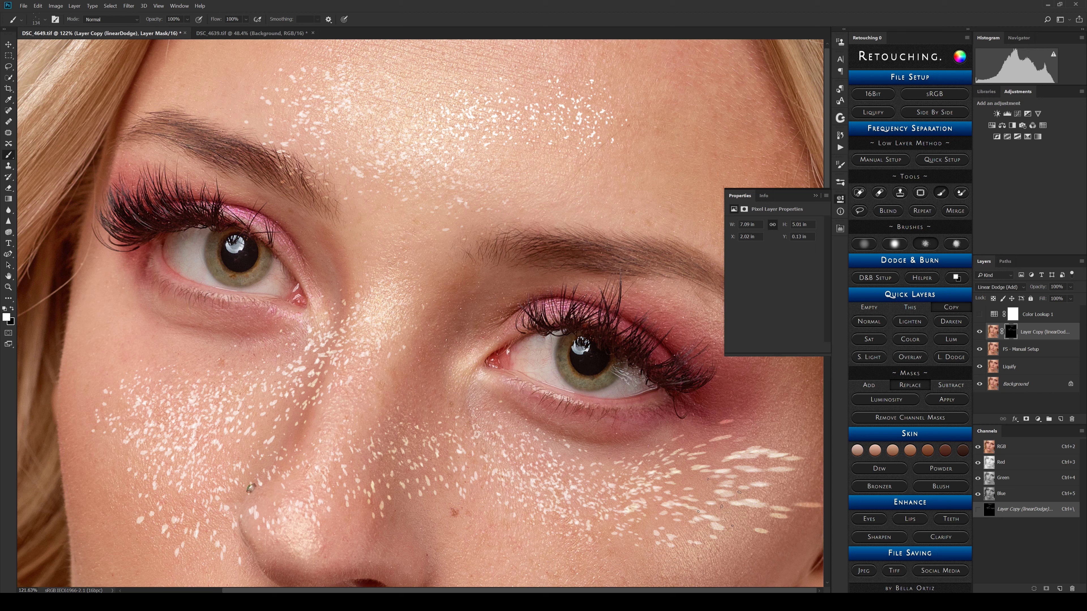
key("ctrl+z")
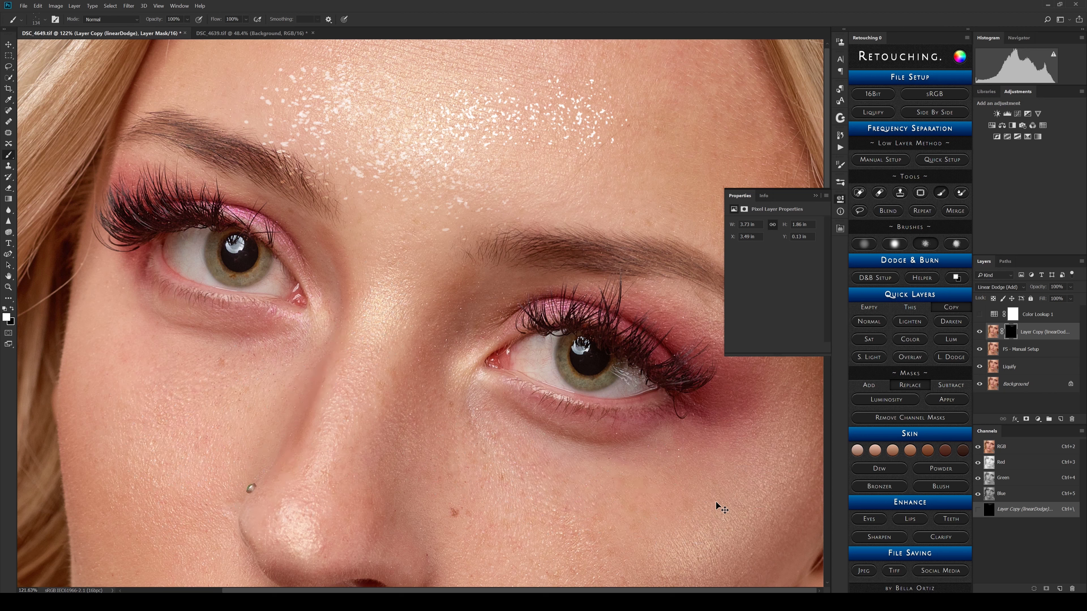
key("ctrl+z")
key("ctrl+z")
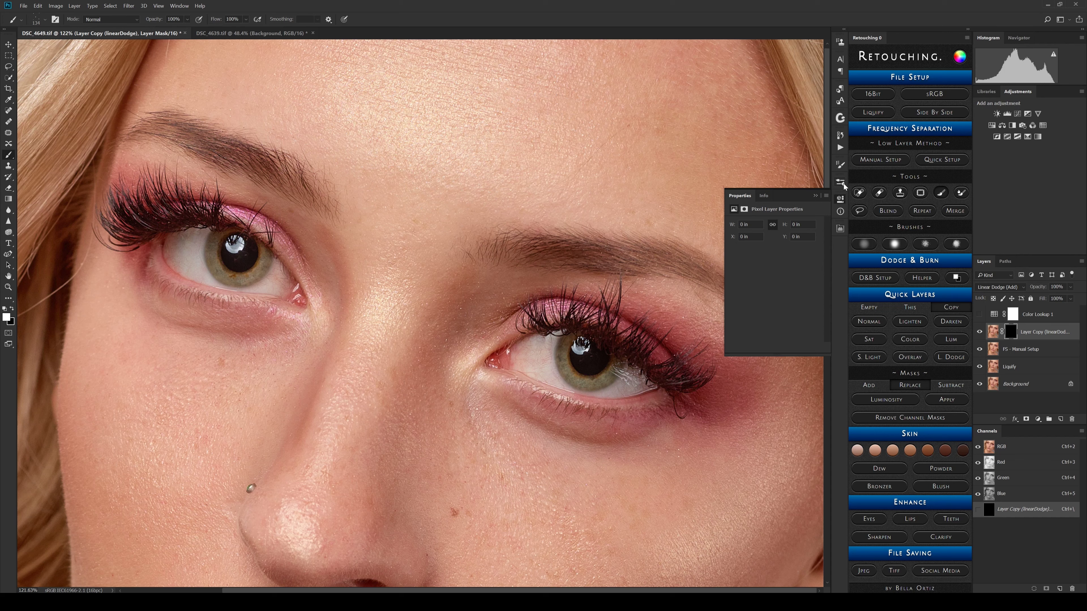
Step: Examine the speckled brush's settings, including its Color Dynamics options, leaving Color Dynamics disabled
left_click(841, 167)
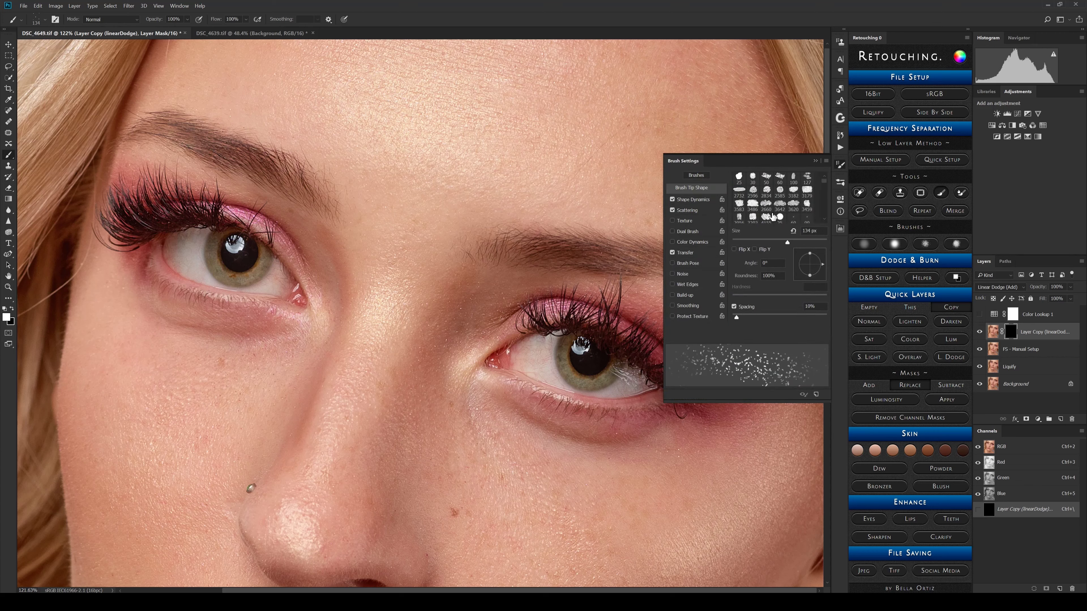
left_click(686, 241)
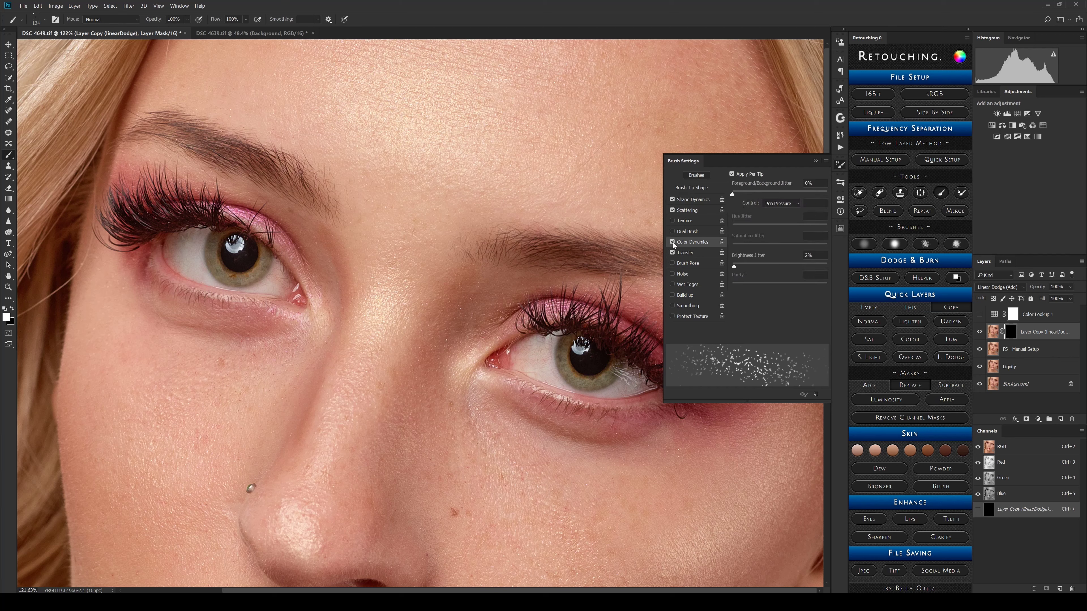
left_click(673, 242)
left_click(815, 160)
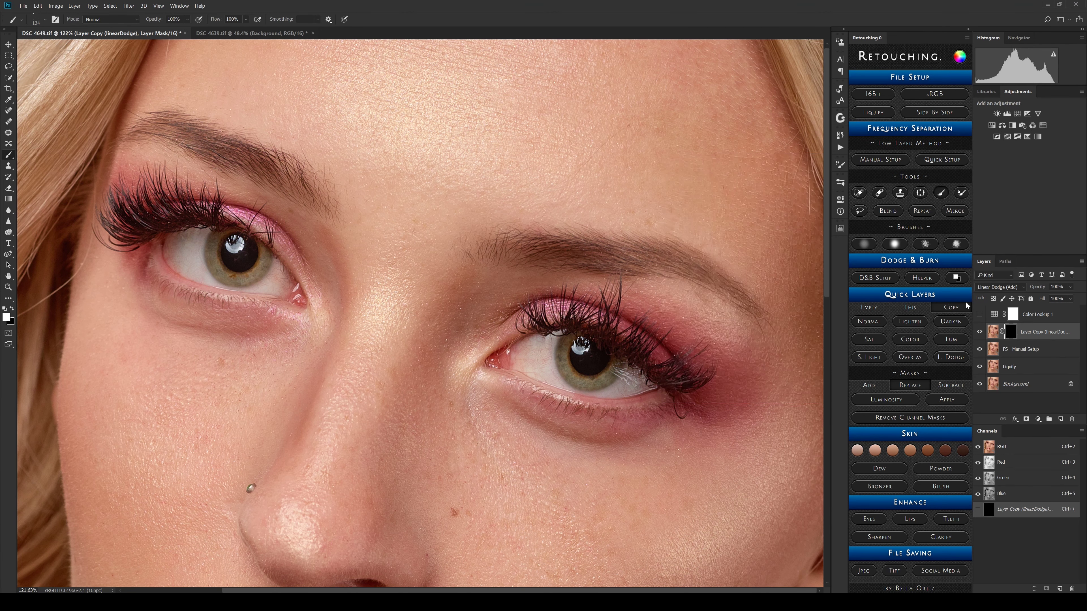
Step: Paint fine speckled highlights on both cheeks in the mask of the Linear Dodge copy layer
key("ctrl+0")
left_click_drag(565, 300, 531, 268)
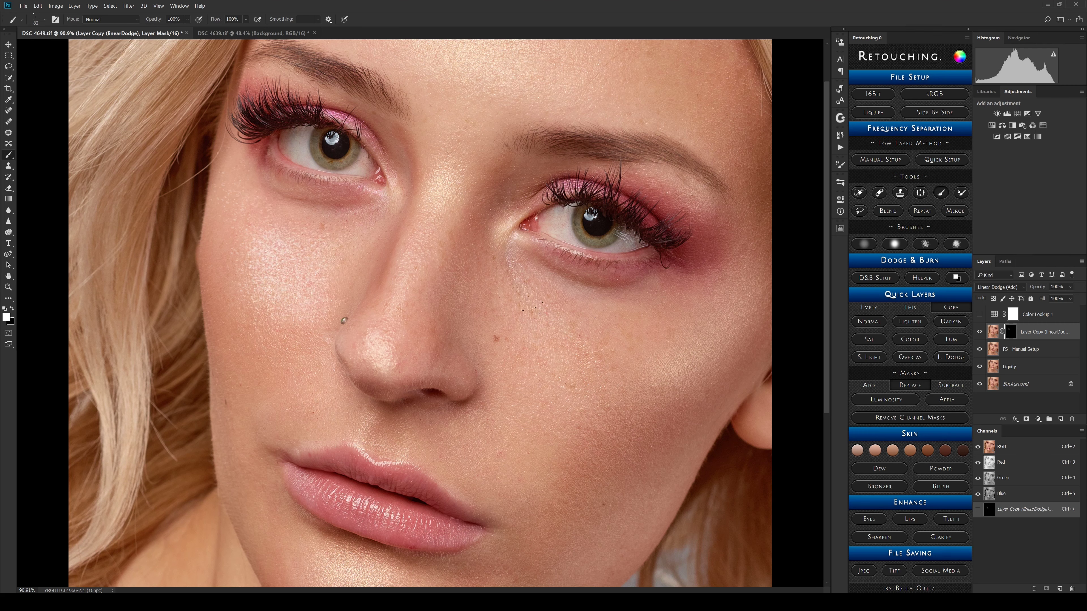
mouse_move(520, 327)
left_mouse_down()
mouse_move(559, 303)
mouse_move(595, 360)
mouse_move(609, 349)
mouse_move(593, 362)
left_mouse_up()
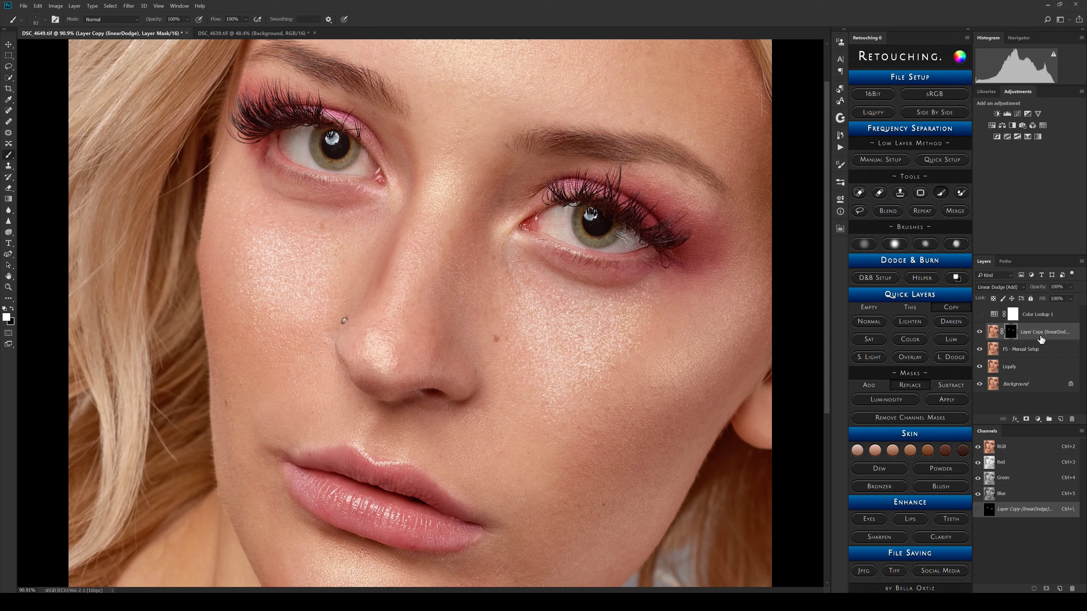
Step: Narrow the Linear Dodge copy layer's Blend If range and compare the portrait with and without the layer
left_click(1077, 338)
double_click(1079, 343)
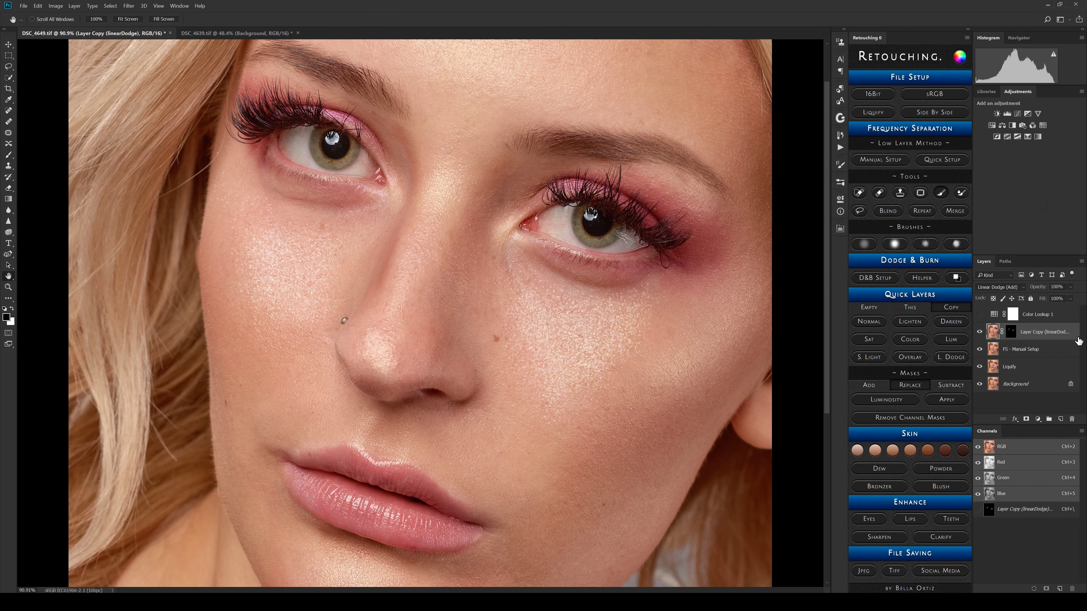
left_click_drag(839, 268, 900, 274)
key("Return")
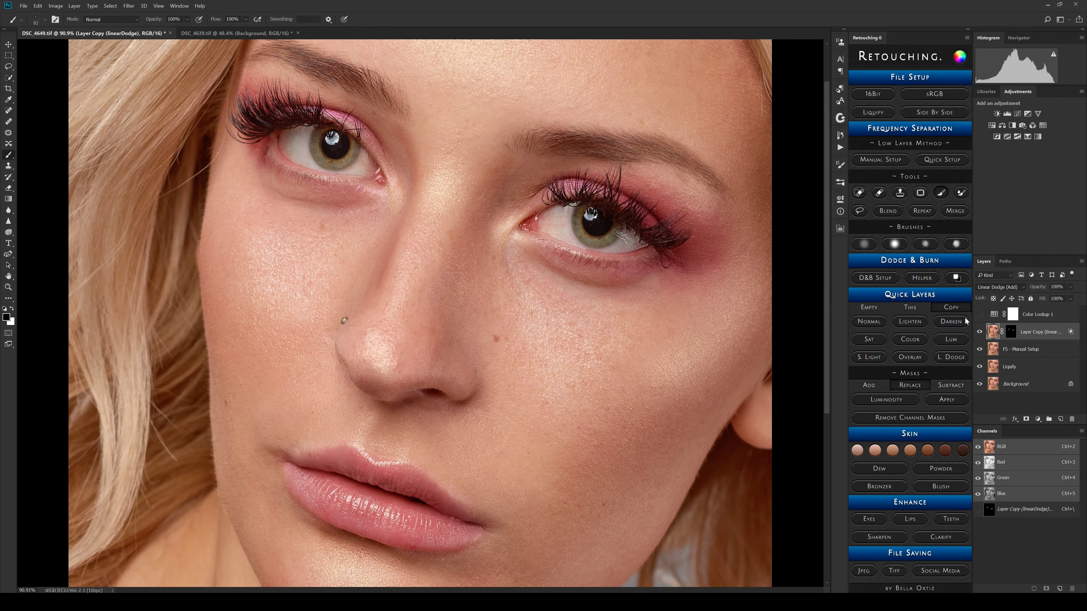
key("ctrl+0")
key("b")
left_click(979, 332)
left_click(979, 332)
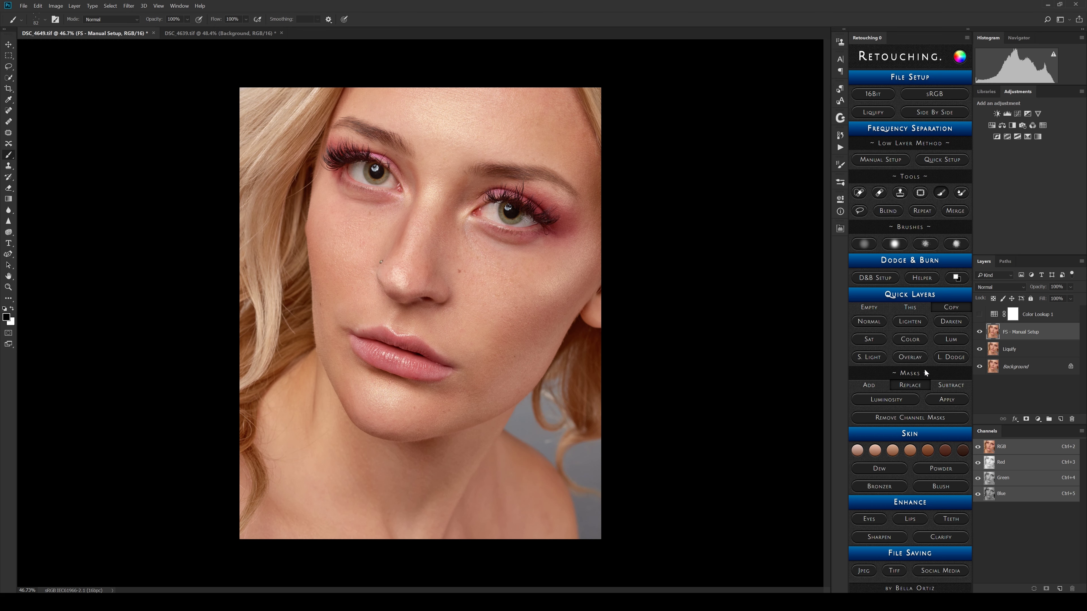
Step: Keep the mask mode on Replace, generate the luminosity masks for the portrait, and open the list of masks to apply
left_click(877, 386)
left_click(905, 386)
left_click(966, 384)
left_click(921, 385)
left_click(889, 404)
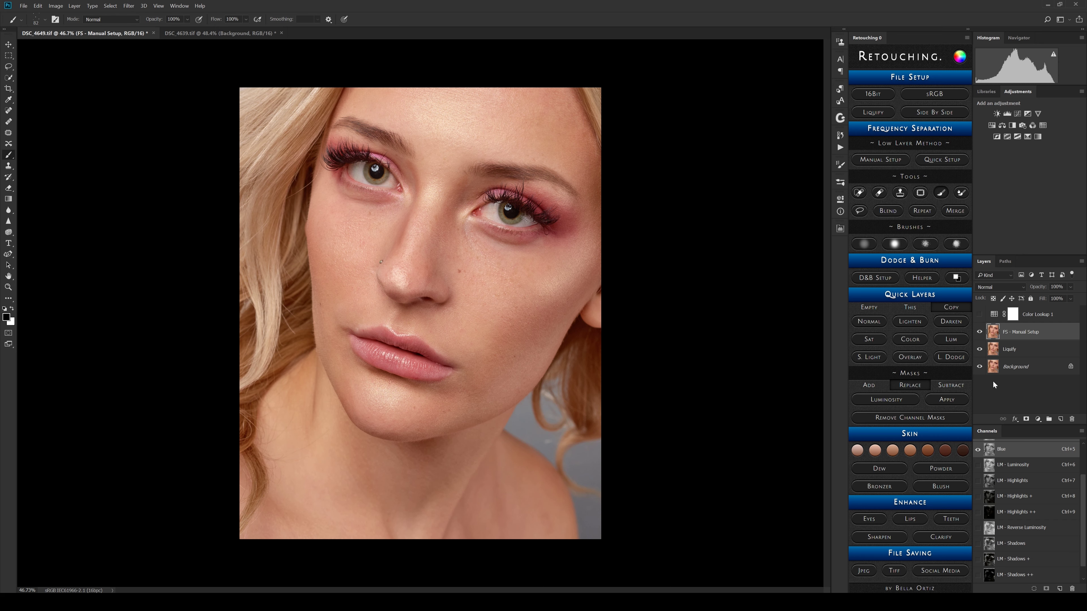
left_click(950, 402)
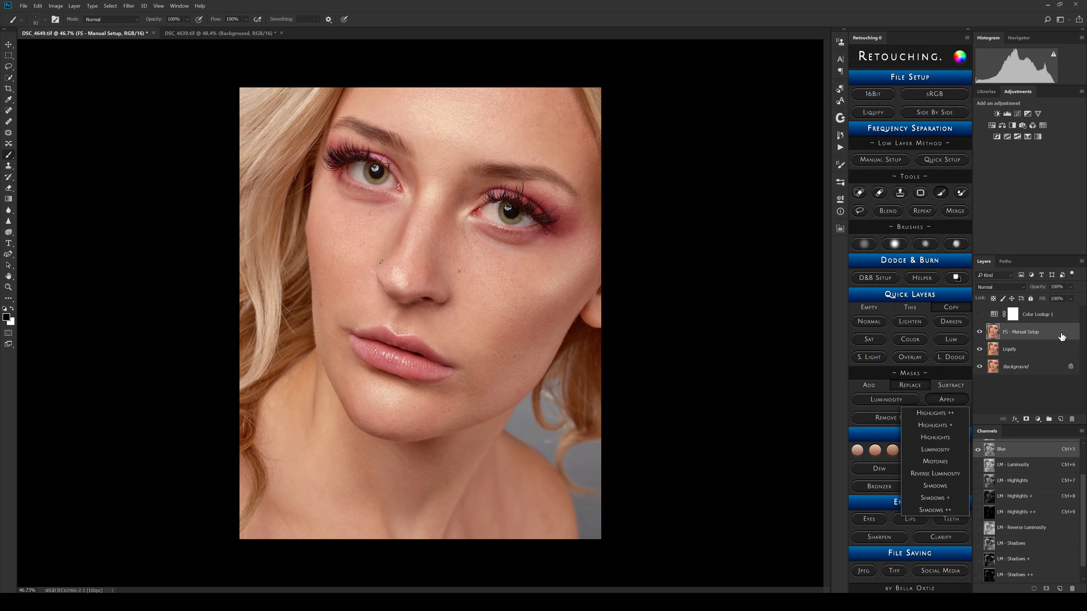
Step: Add a Color Balance adjustment layer with its Shadows set to Cyan-Red -44, Magenta-Green -11 and Yellow-Blue +49
left_click(1003, 126)
left_click(767, 225)
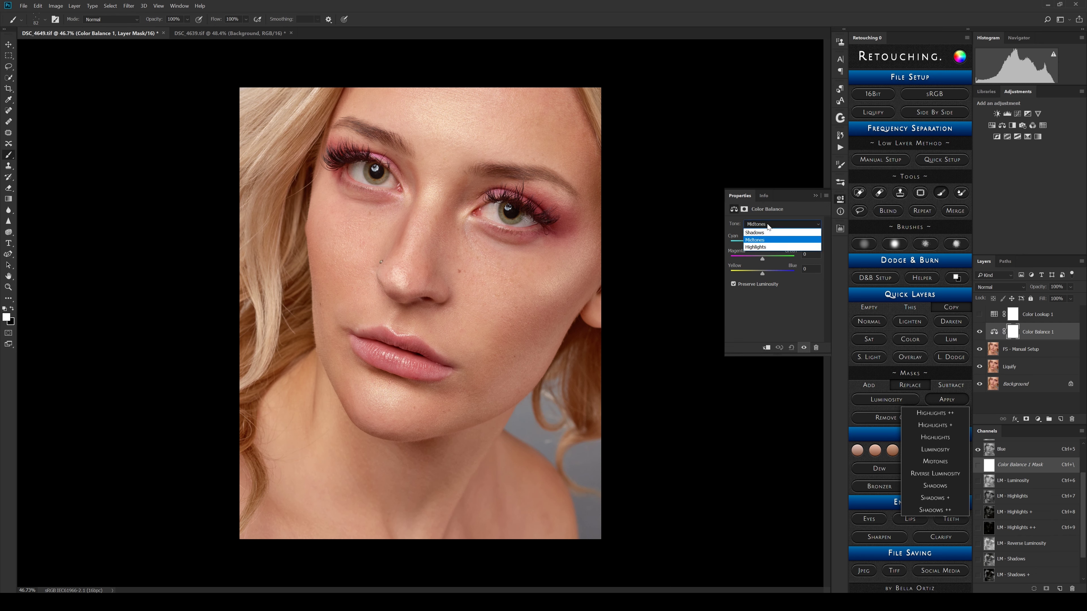
left_click(766, 234)
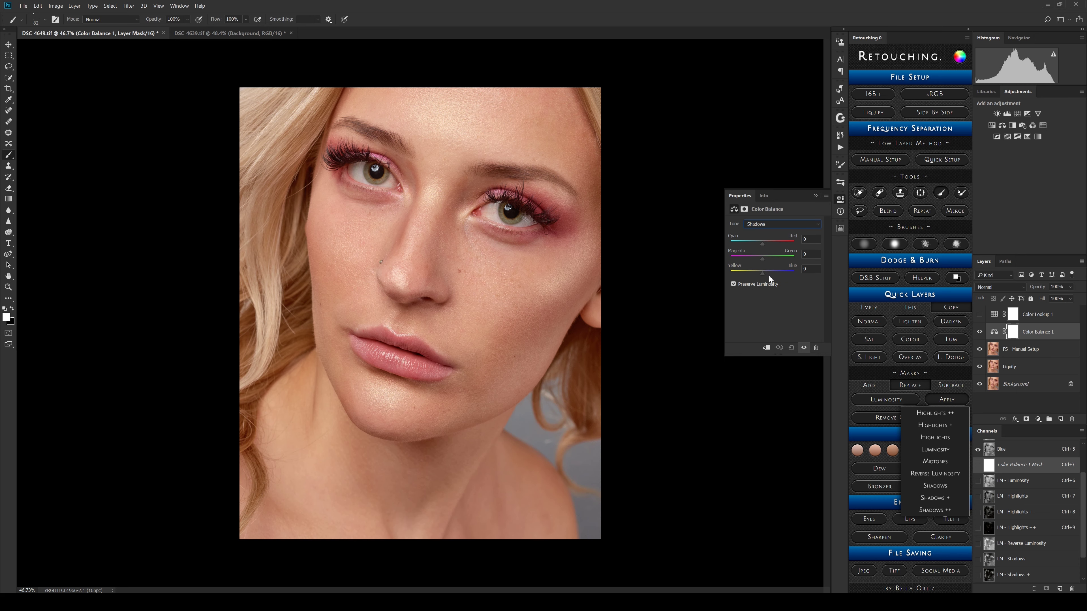
mouse_move(768, 276)
left_mouse_down()
mouse_move(778, 270)
mouse_move(750, 245)
mouse_move(778, 257)
mouse_move(760, 269)
left_mouse_up()
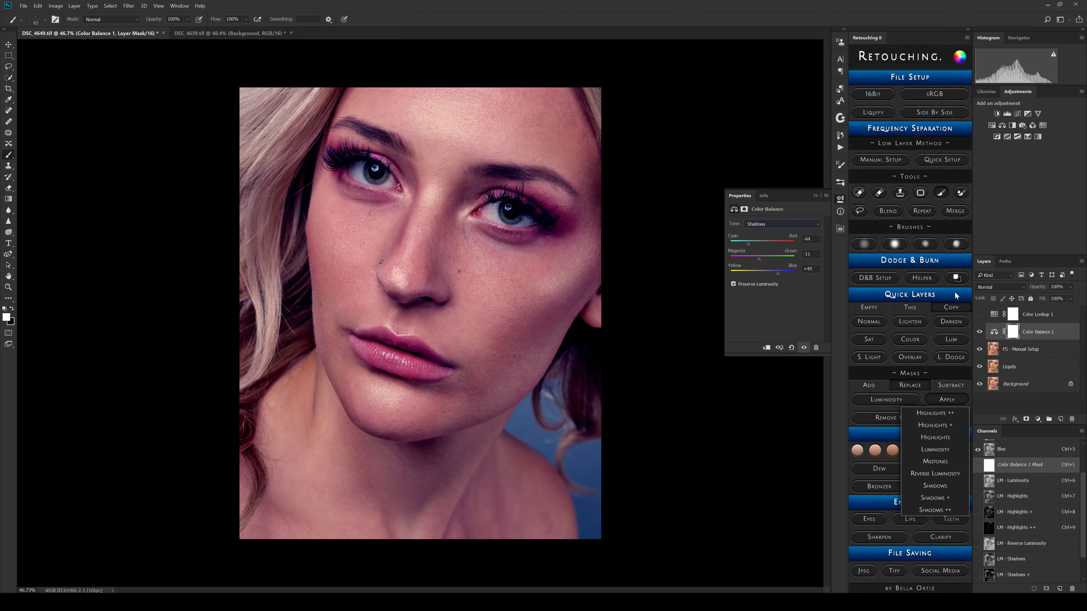
Step: Set the Color Balance layer's blend mode to Color and replace its mask with the Shadows luminosity mask
left_click(915, 309)
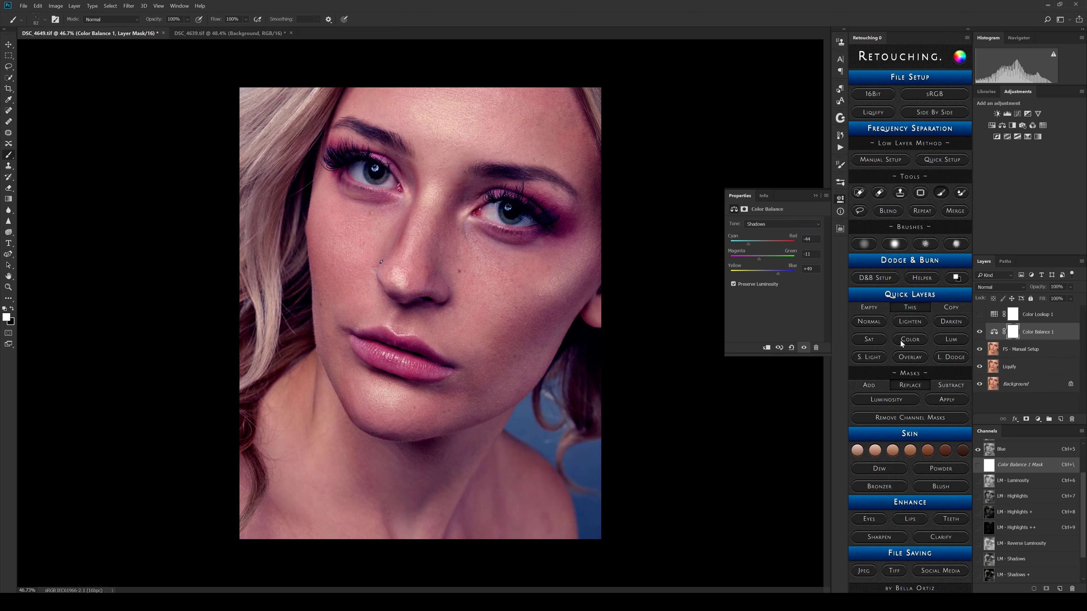
left_click(908, 343)
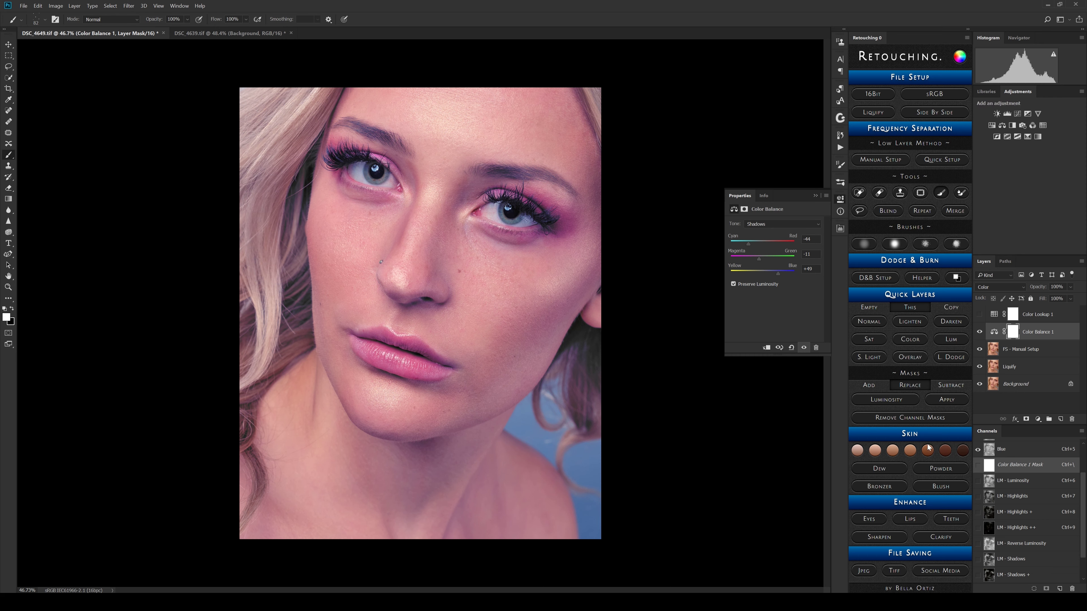
left_click(944, 401)
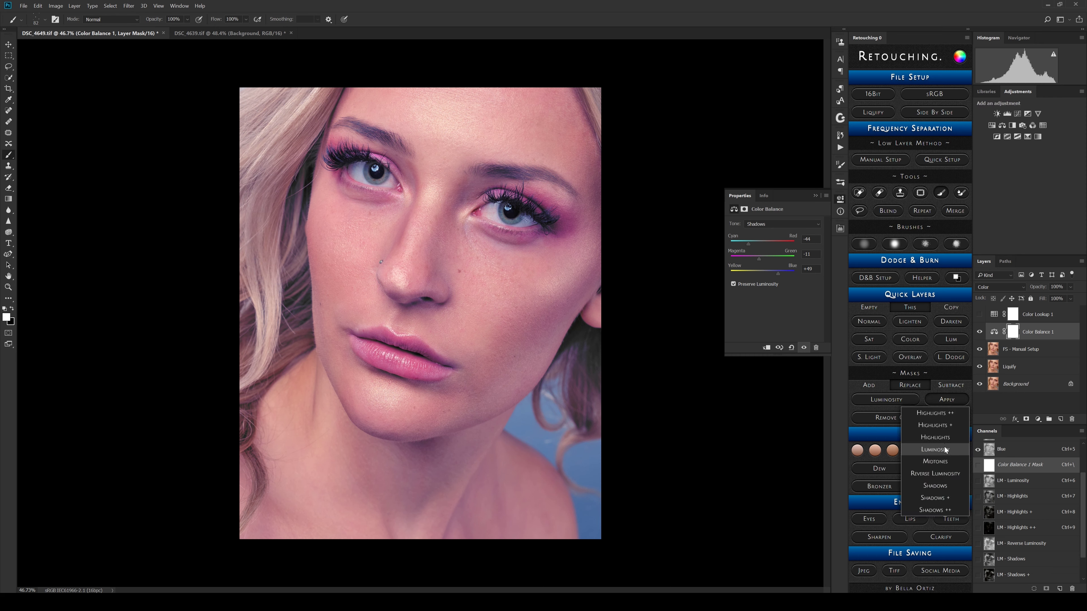
left_click(951, 488)
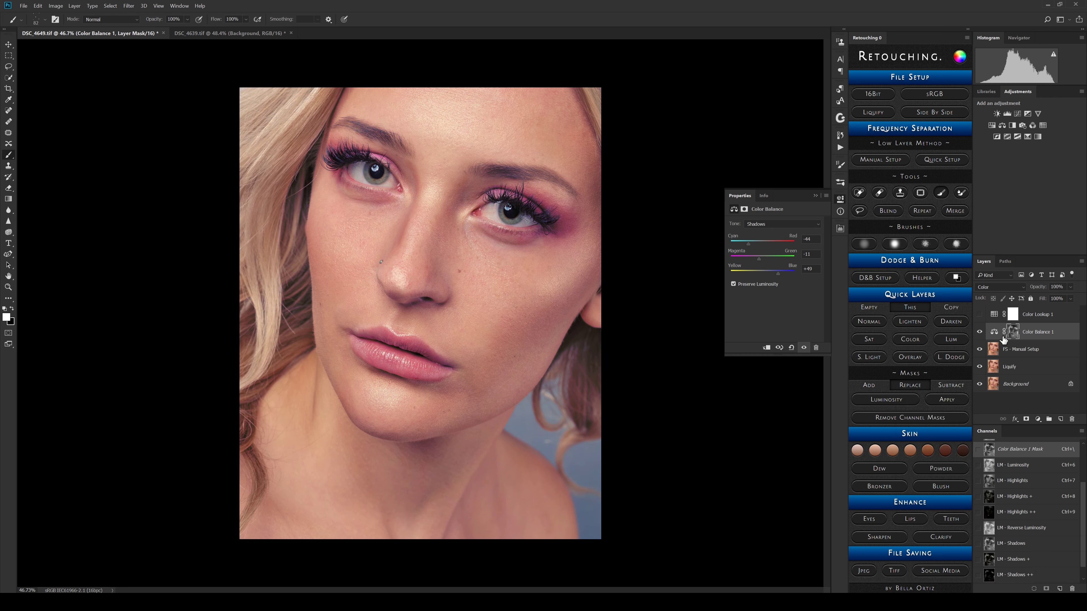
Step: Compare the portrait with and without the Color Balance layer and view its Shadows mask on its own
left_click(980, 332)
left_click(980, 332)
left_click(1011, 337, "alt")
left_click(1011, 337, "alt")
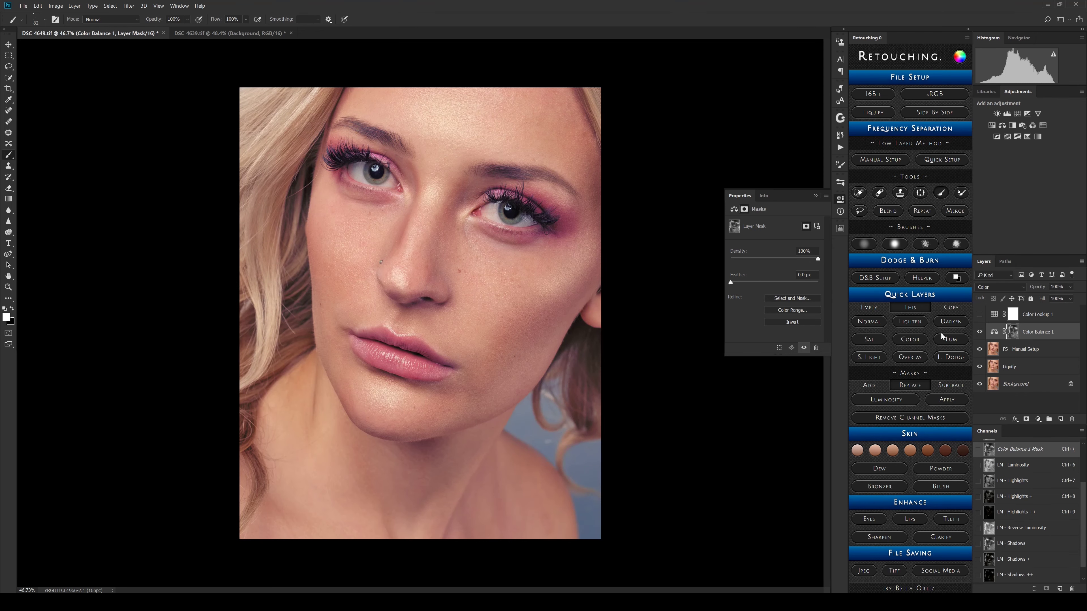
left_click(980, 332)
left_click(980, 333)
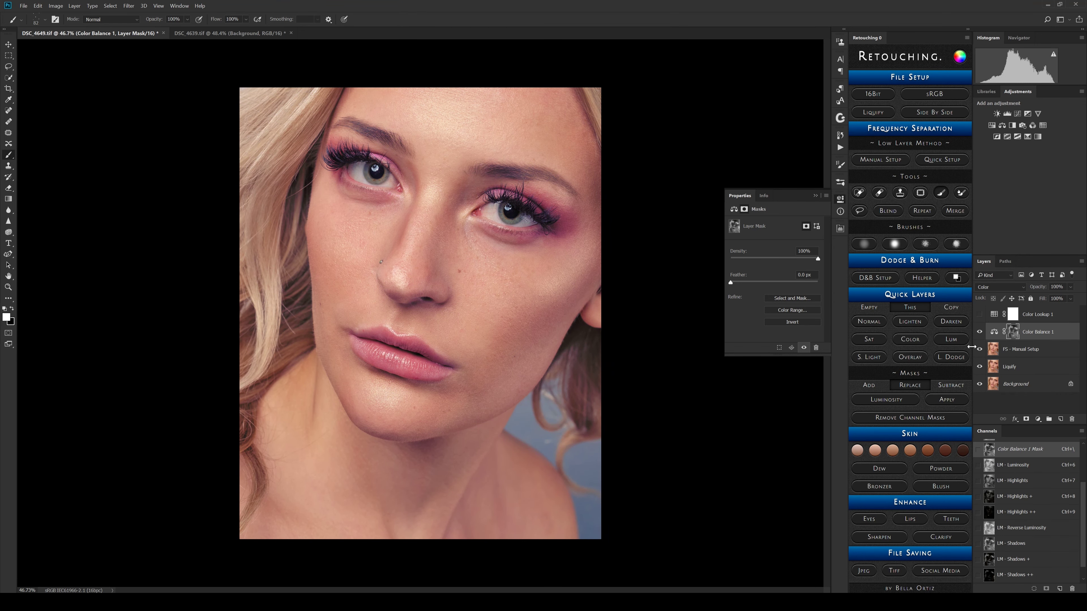
Step: Subtract the Midtones luminosity mask from the Color Balance layer's mask and inspect the mask on its own
left_click(942, 386)
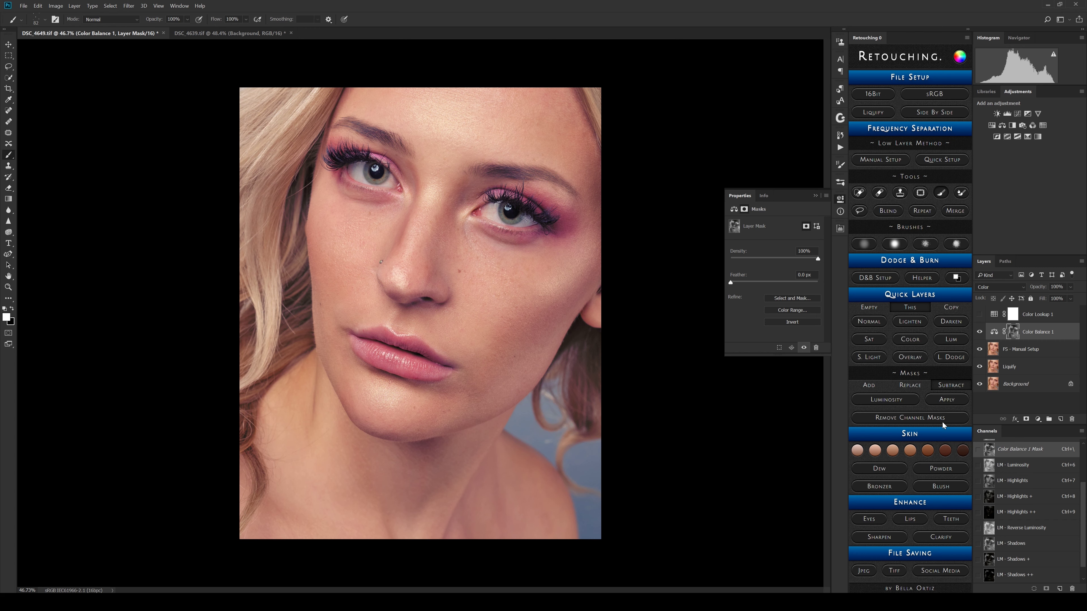
left_click(953, 402)
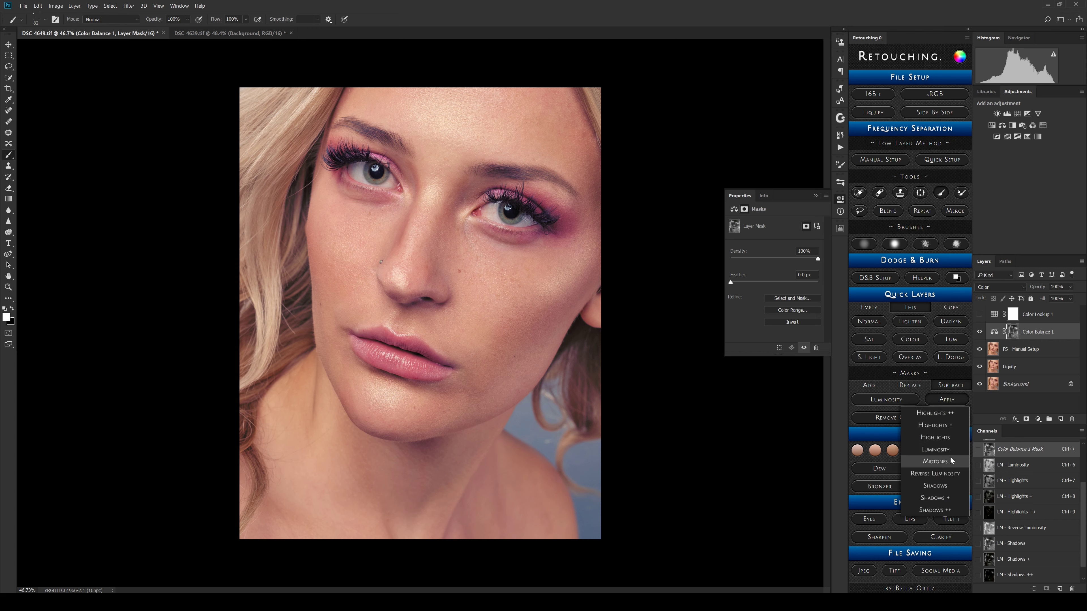
left_click(948, 484)
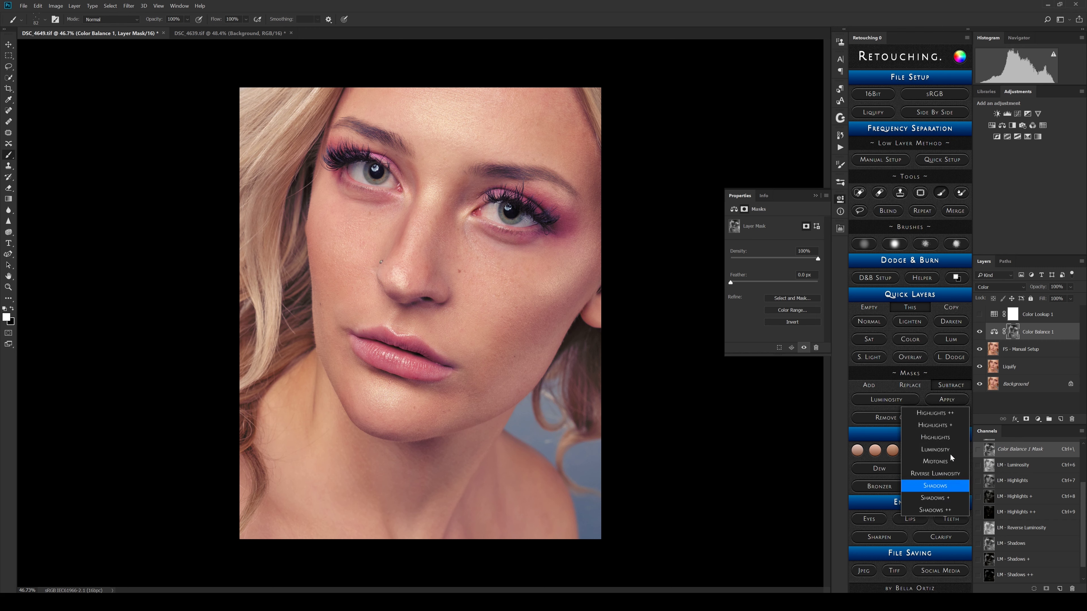
left_click(943, 463)
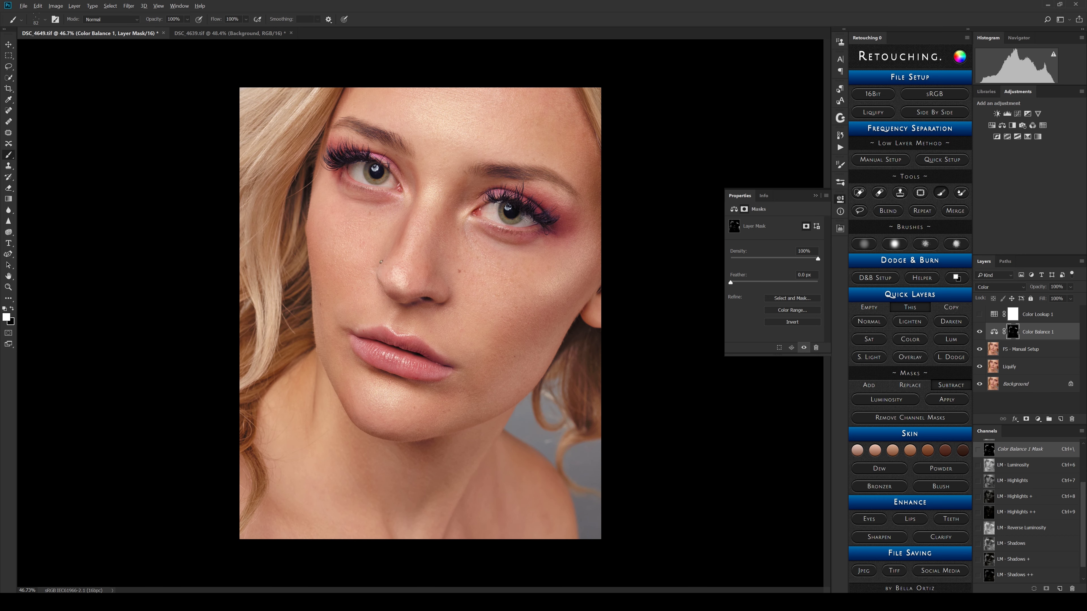
left_click(1013, 332, "alt")
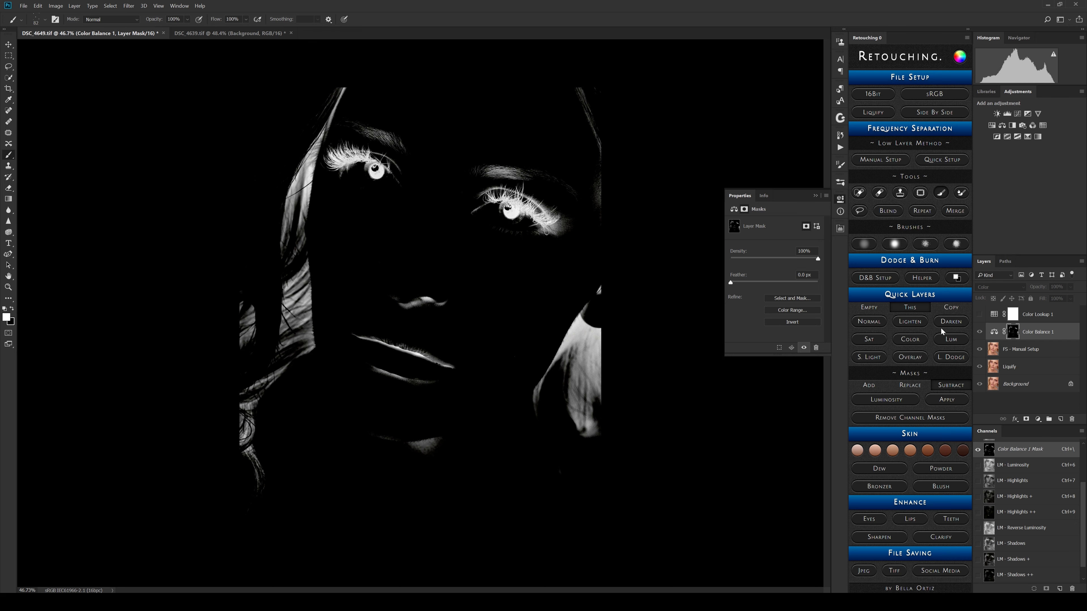
left_click(979, 331)
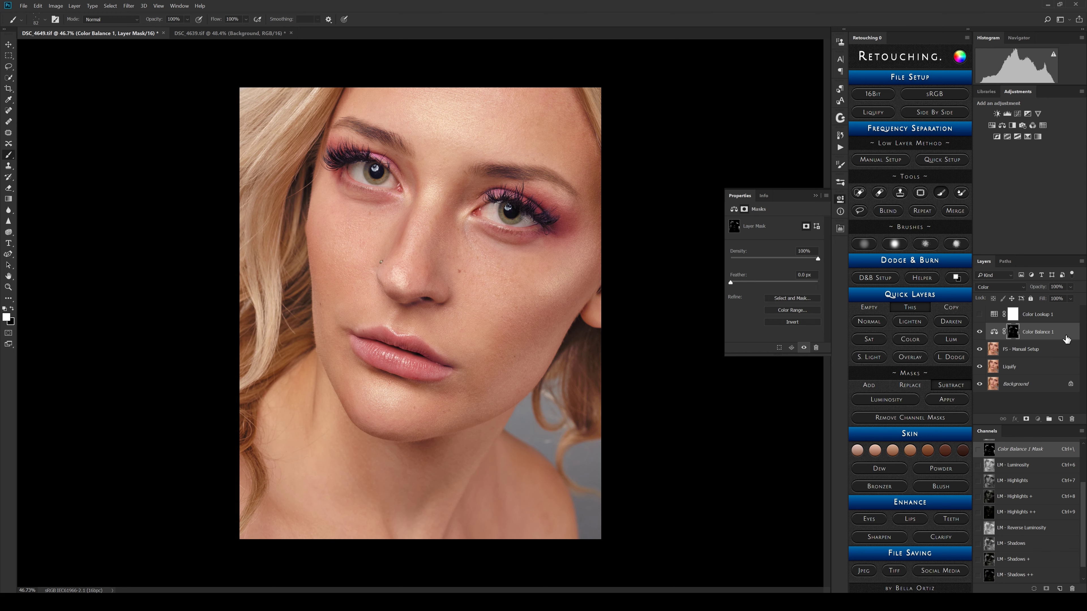
Step: Replace the Color Balance layer's mask with the Highlights ++ mask and compare the portrait with and without the layer
left_click_drag(1067, 339, 1036, 339)
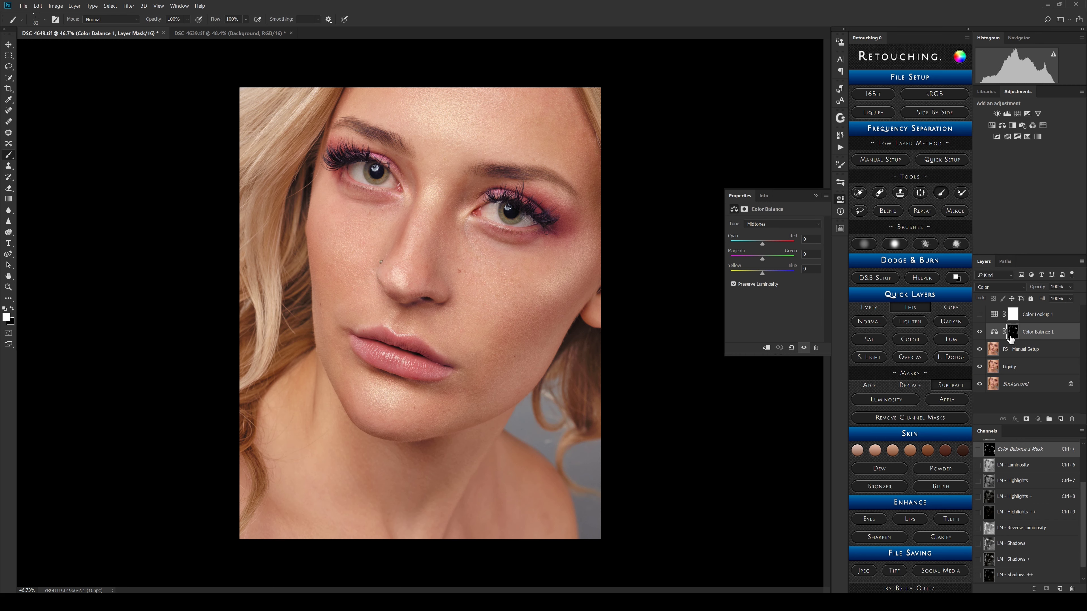
left_click(913, 386)
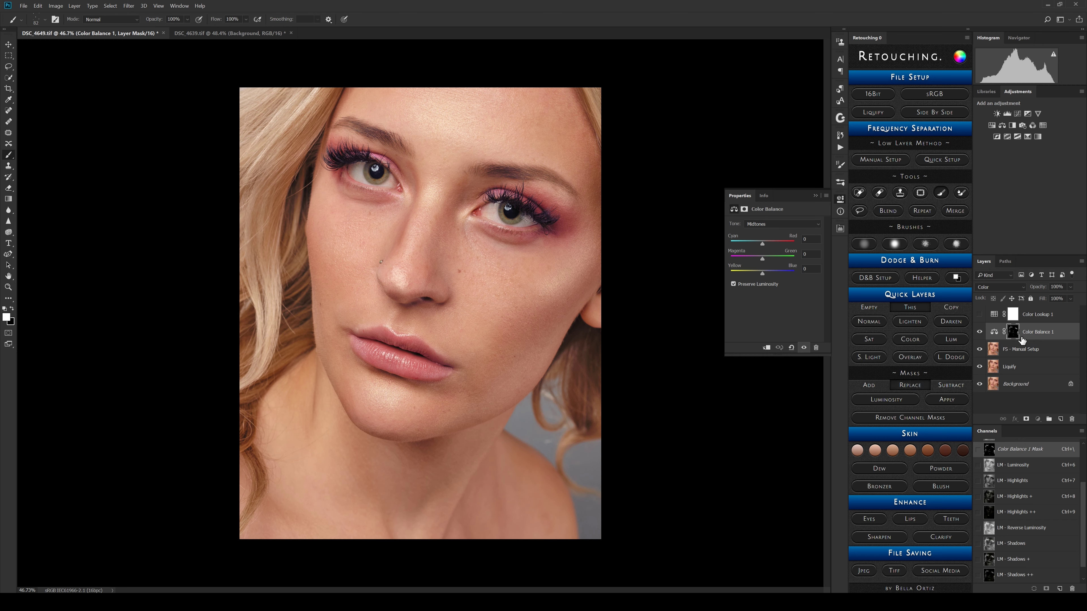
left_click(951, 400)
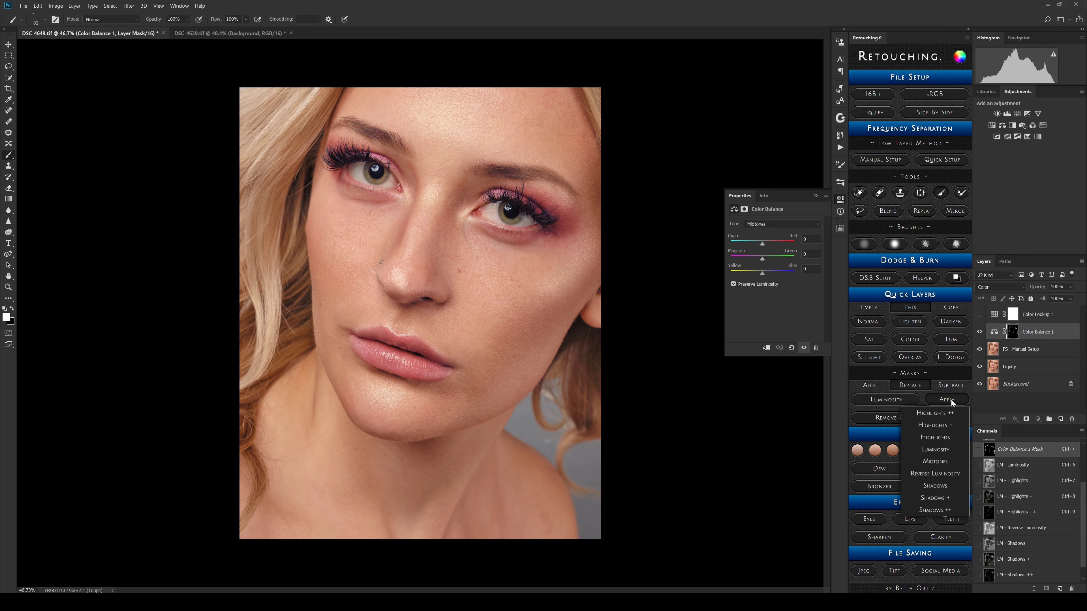
left_click(944, 413)
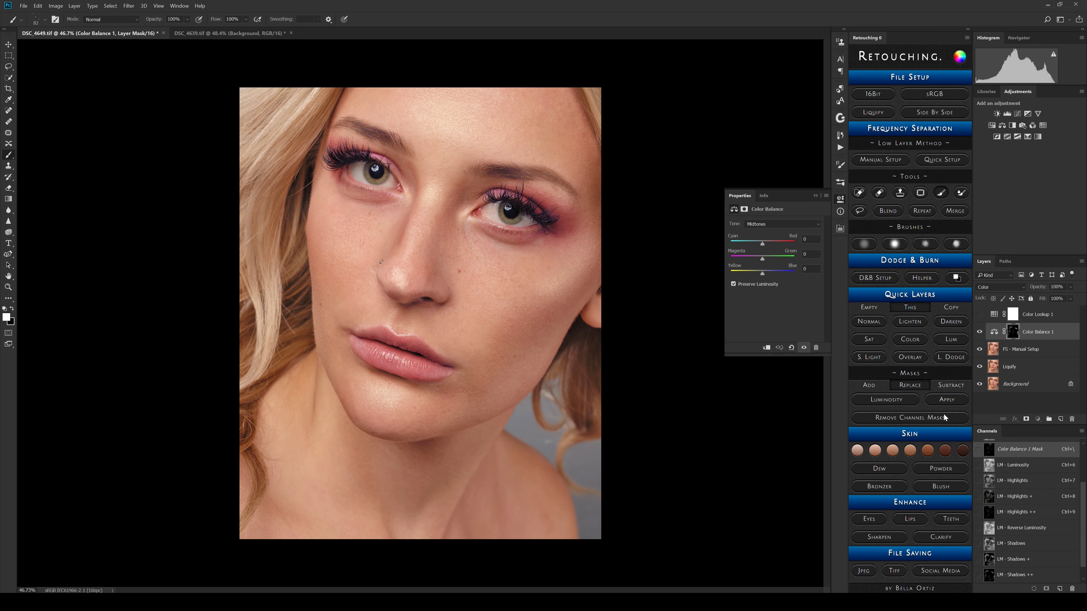
left_click(980, 332)
left_click(980, 333)
left_click(980, 333)
left_click(980, 332)
Step: Replace the Color Balance layer's mask with the Highlights + mask and repeatedly compare the portrait with and without the layer
left_click(960, 403)
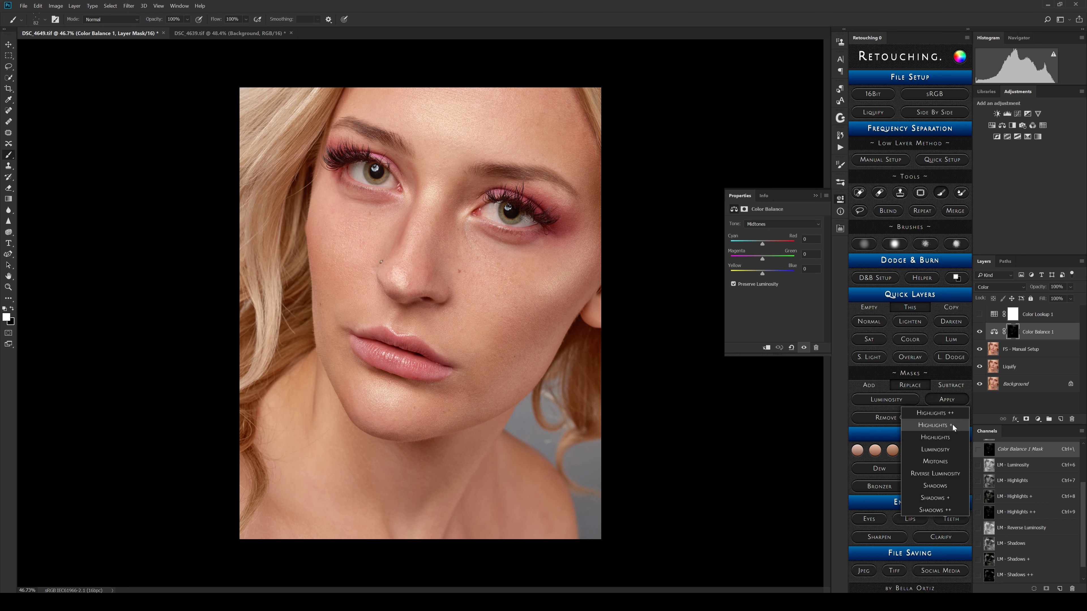
left_click(952, 425)
left_click(981, 333)
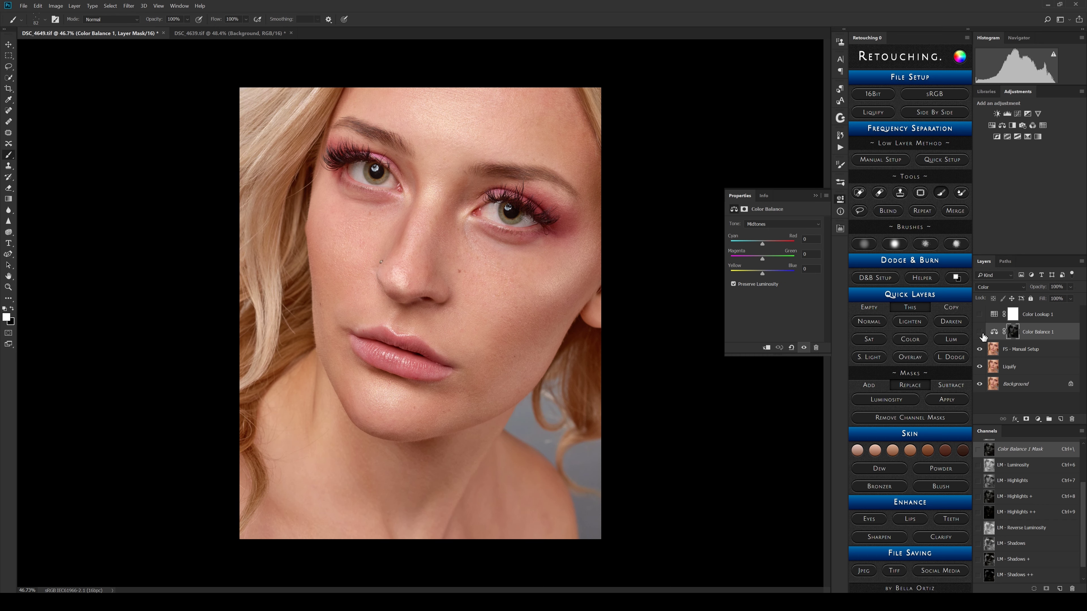
left_click(980, 332)
left_click(980, 333)
left_click(980, 332)
left_click(980, 332)
left_click(979, 332)
left_click(980, 332)
left_click(980, 333)
left_click(981, 333)
left_click(981, 332)
left_click(980, 333)
left_click(981, 333)
left_click(980, 333)
left_click(980, 332)
left_click(981, 333)
left_click(980, 333)
left_click(980, 333)
Step: Switch the mask mode to Add, and delete the Color Balance layer and all stored channel masks
left_click(874, 386)
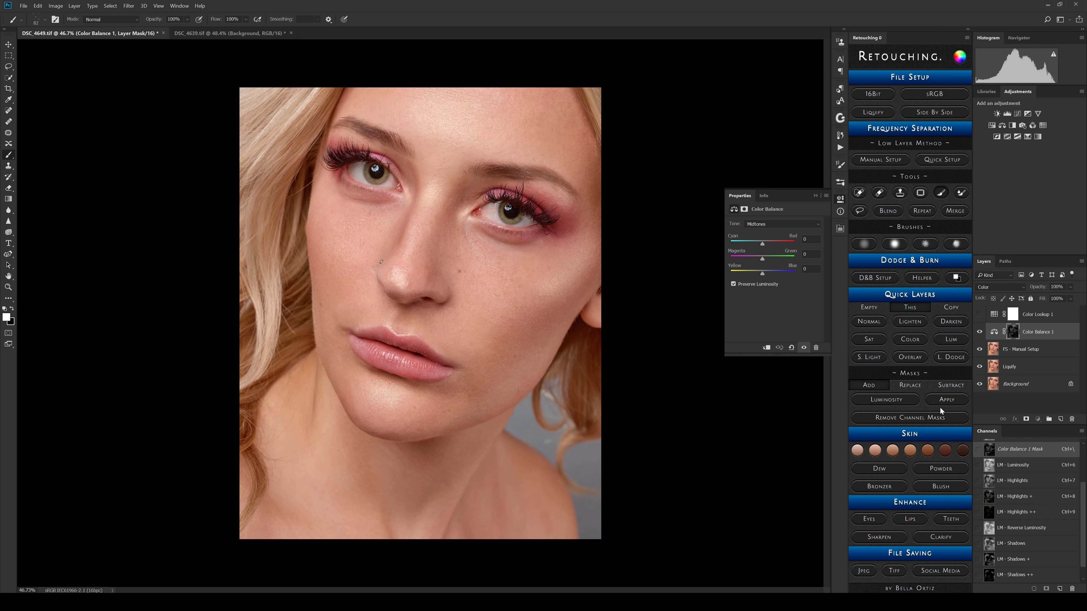
left_click_drag(1051, 333, 1072, 419)
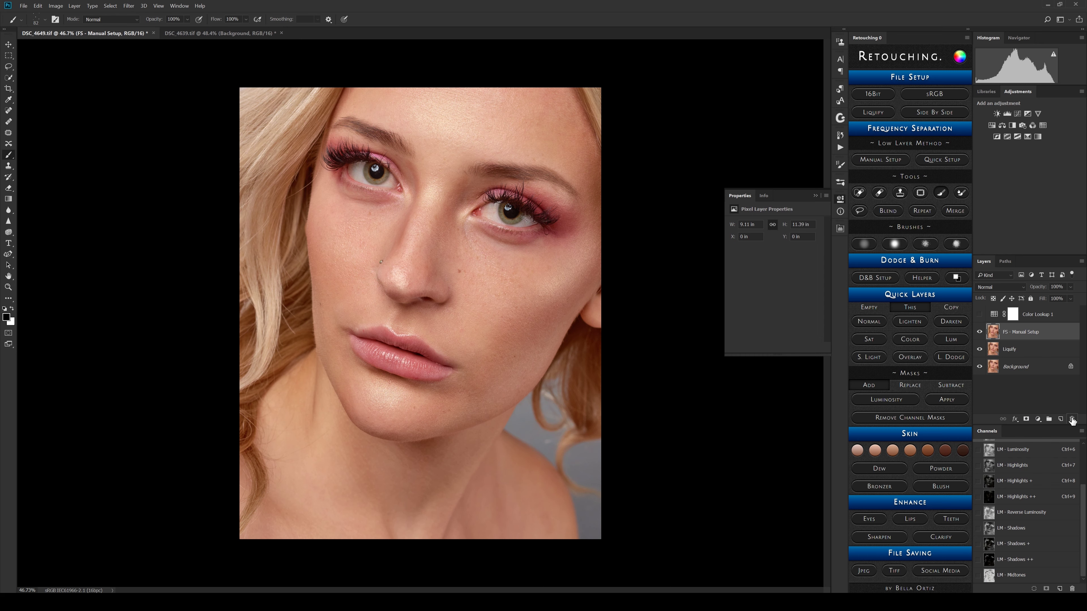
left_click(922, 416)
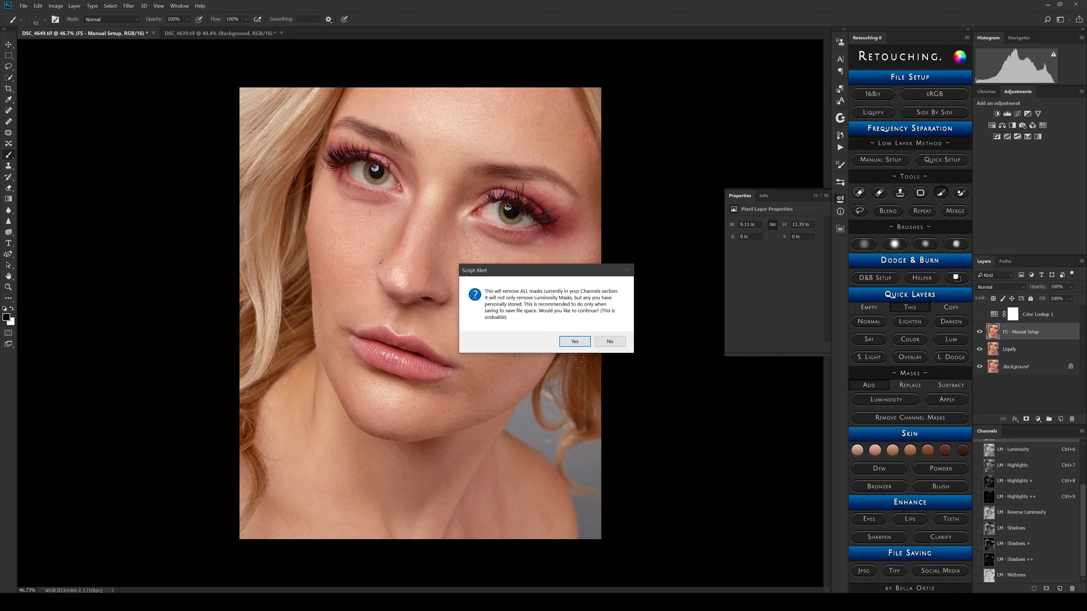
scroll(1044, 522, "up", 3)
scroll(1049, 506, "down", 3)
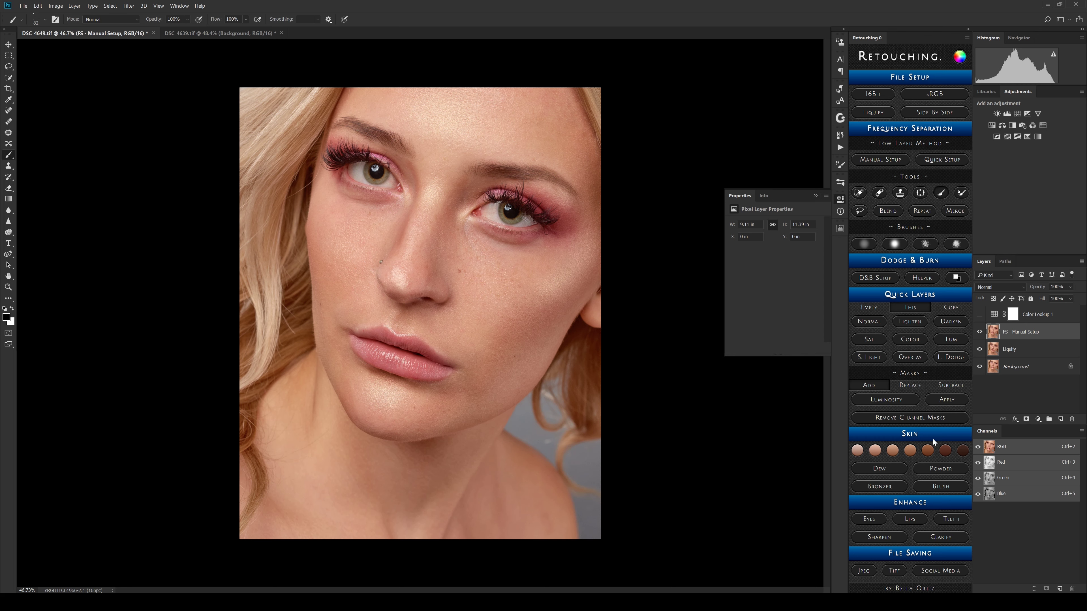
left_click(941, 94)
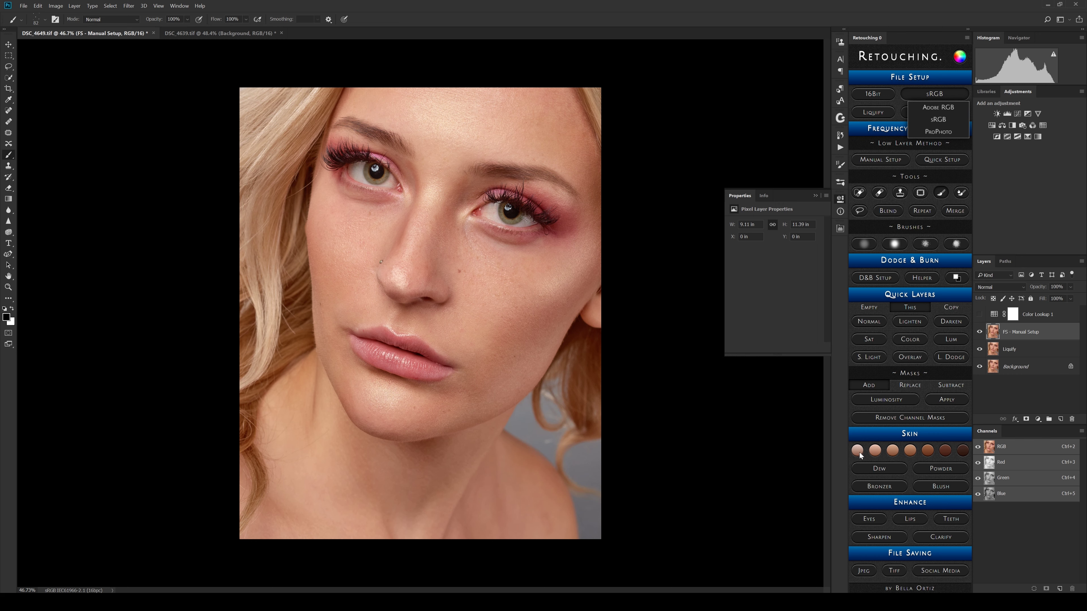
left_click(938, 93)
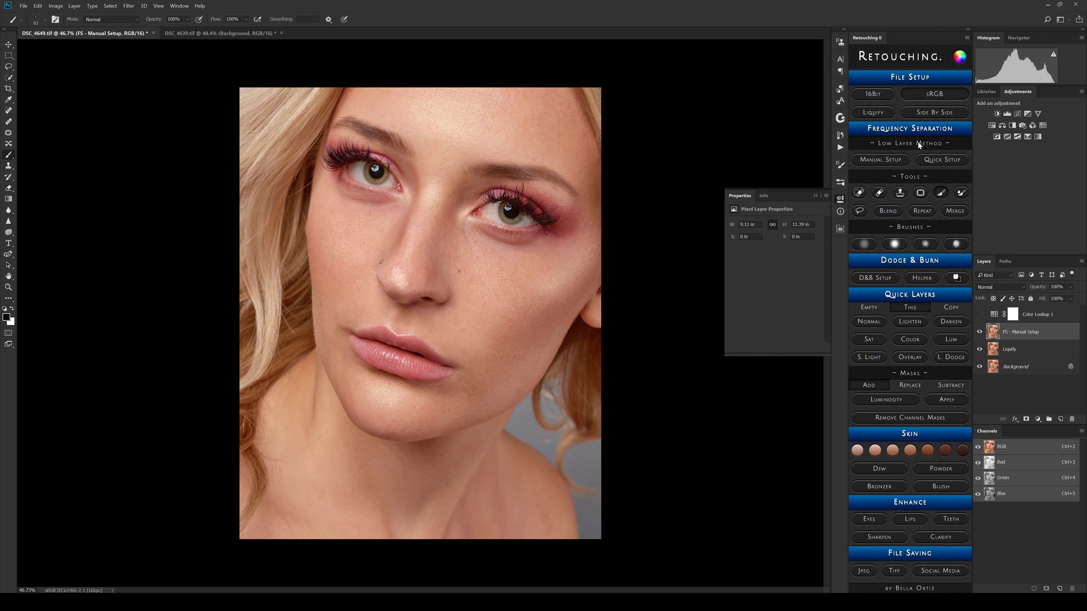
Step: Add a skin tone adjustment group with the lightest tone, choose the soft 100% opacity brush and collapse the group
left_click(857, 450)
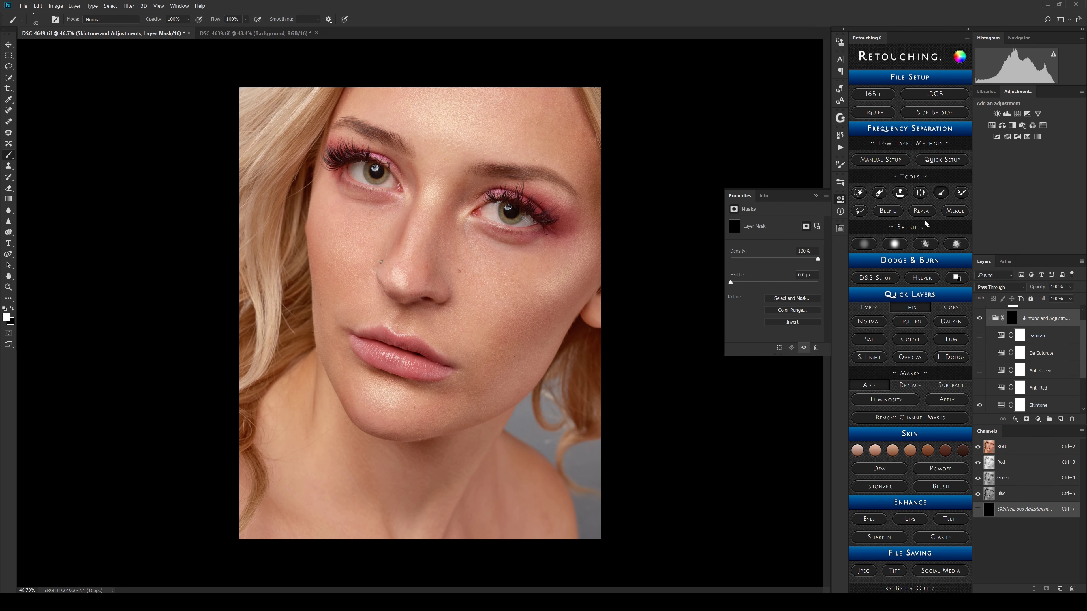
left_click(896, 245)
left_click(989, 318)
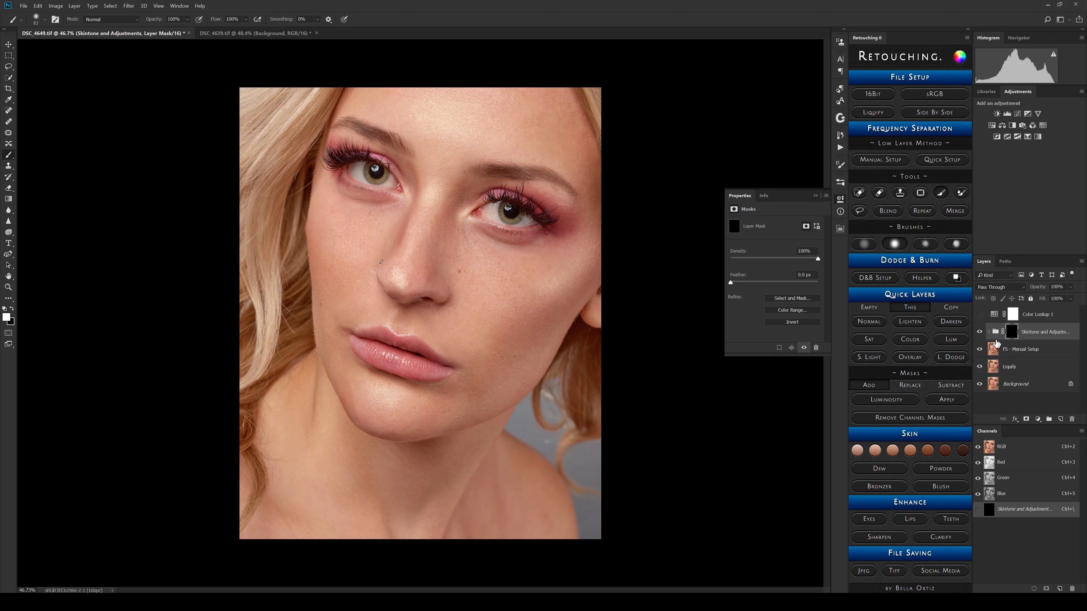
Step: Paint the skin tone group's mask white over the face, neck and chest, sparing the eyes and lips
left_click_drag(356, 218, 387, 218)
mouse_move(398, 90)
left_mouse_down()
mouse_move(444, 134)
mouse_move(433, 119)
mouse_move(519, 133)
mouse_move(547, 117)
mouse_move(538, 98)
mouse_move(497, 97)
mouse_move(447, 138)
mouse_move(548, 114)
mouse_move(561, 145)
mouse_move(528, 141)
mouse_move(588, 189)
mouse_move(595, 219)
mouse_move(567, 248)
mouse_move(451, 169)
mouse_move(437, 235)
mouse_move(469, 248)
mouse_move(502, 288)
mouse_move(499, 268)
mouse_move(584, 261)
mouse_move(529, 296)
mouse_move(427, 307)
mouse_move(357, 288)
mouse_move(336, 225)
mouse_move(389, 234)
mouse_move(334, 212)
mouse_move(340, 309)
mouse_move(434, 287)
mouse_move(505, 332)
mouse_move(542, 298)
mouse_move(528, 344)
mouse_move(478, 392)
mouse_move(378, 410)
mouse_move(334, 360)
mouse_move(426, 414)
mouse_move(341, 426)
mouse_move(363, 383)
left_mouse_up()
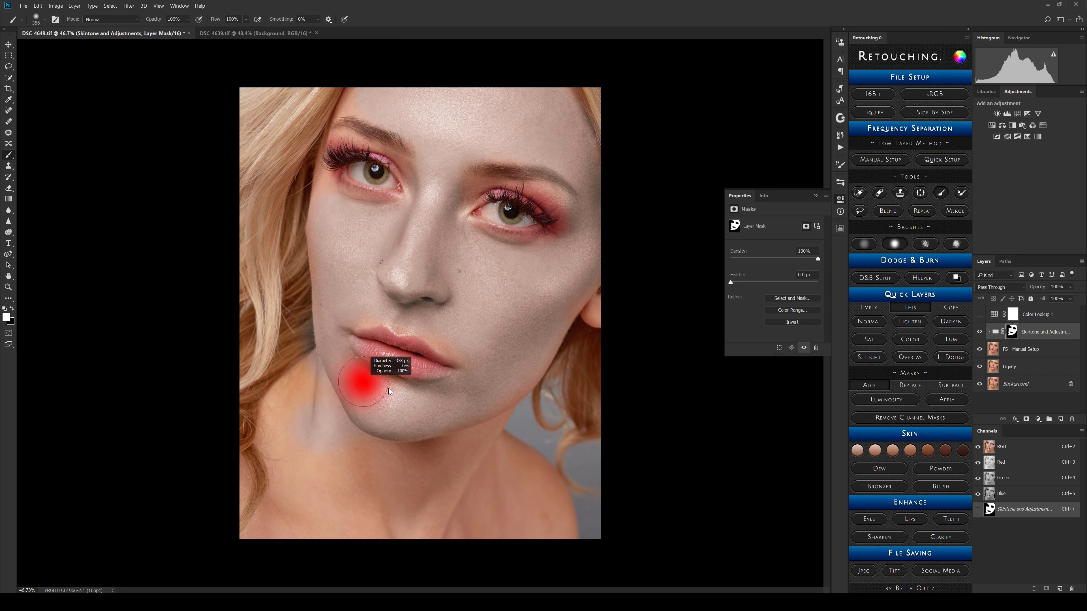
mouse_move(334, 440)
left_mouse_down()
mouse_move(421, 520)
mouse_move(488, 497)
mouse_move(325, 447)
left_mouse_up()
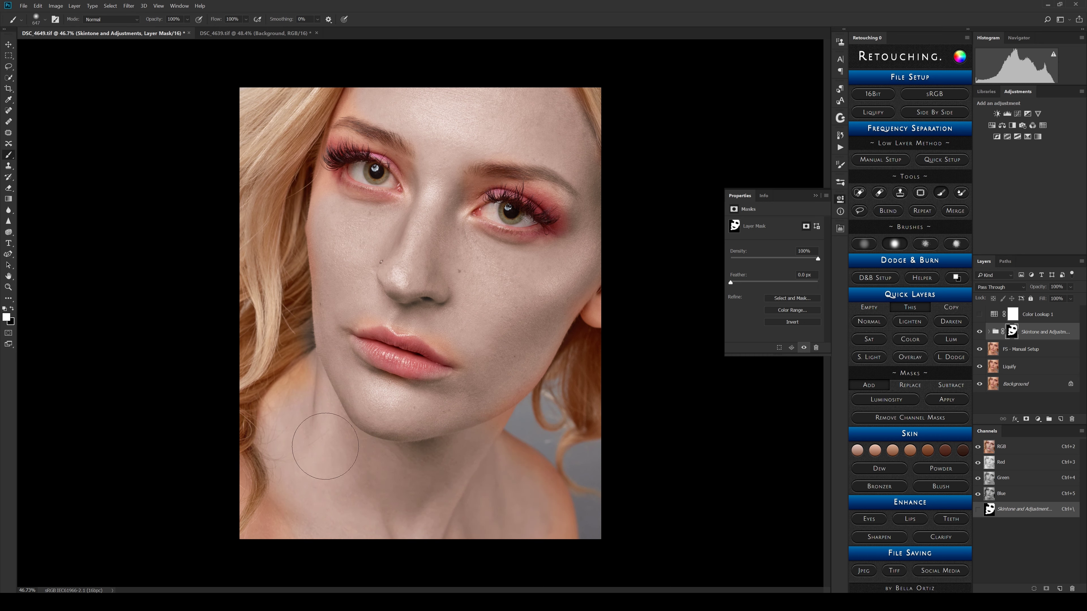
Step: Compare the portrait with and without the skin tone group, then expand it and preview its Saturate layer
left_click(980, 331)
left_click(979, 331)
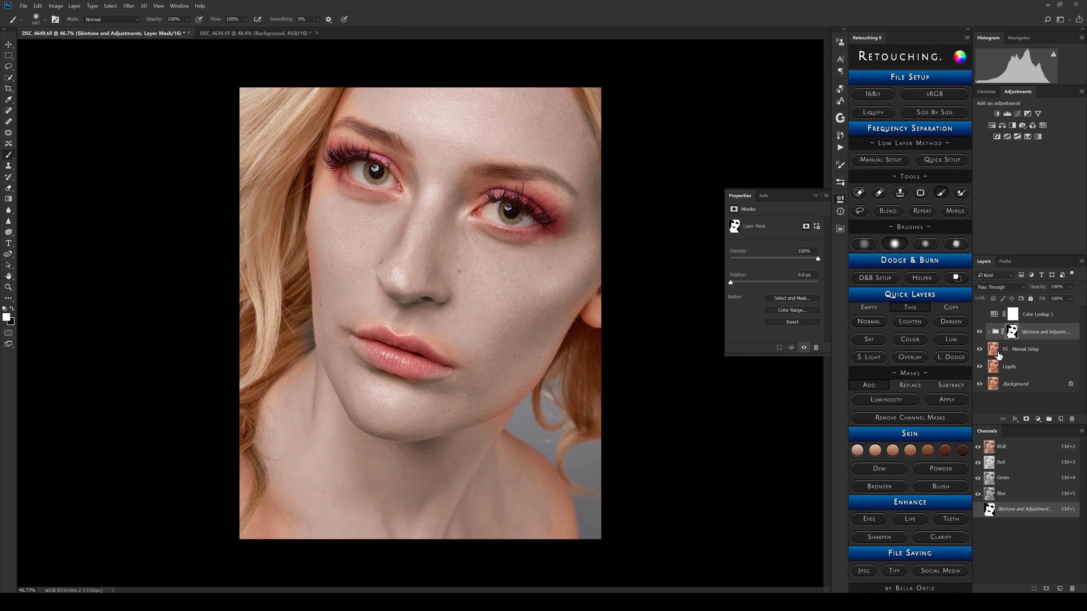
left_click(989, 332)
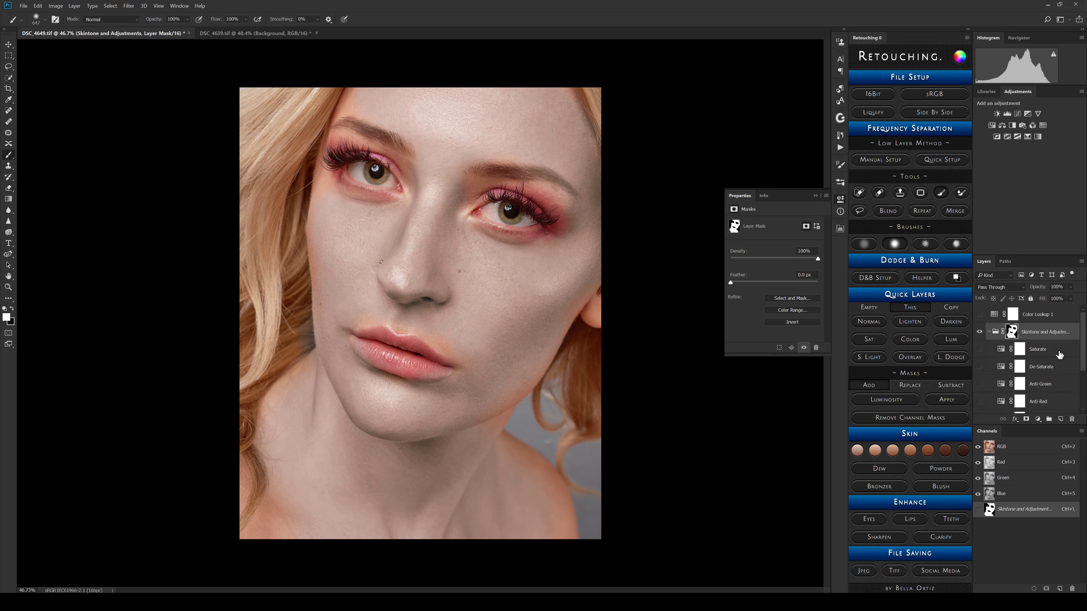
scroll(998, 336, "down", 2)
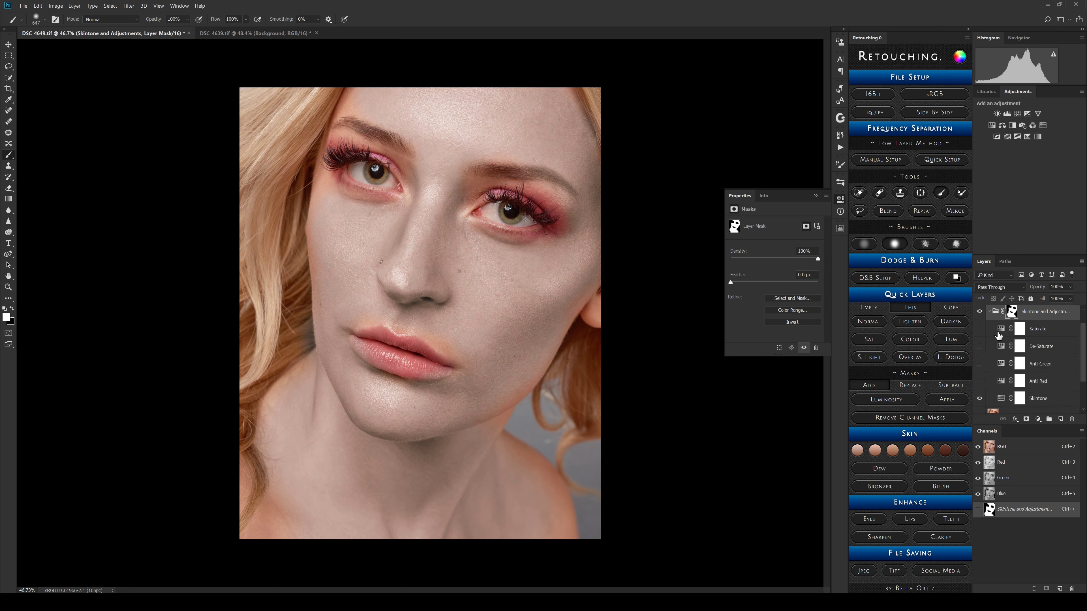
left_click(980, 330)
left_click(980, 330)
Step: Switch the color space to Adobe RGB and apply the fourth skin tone, trying the third tone for comparison
left_click(939, 94)
left_click(936, 110)
left_click(912, 454)
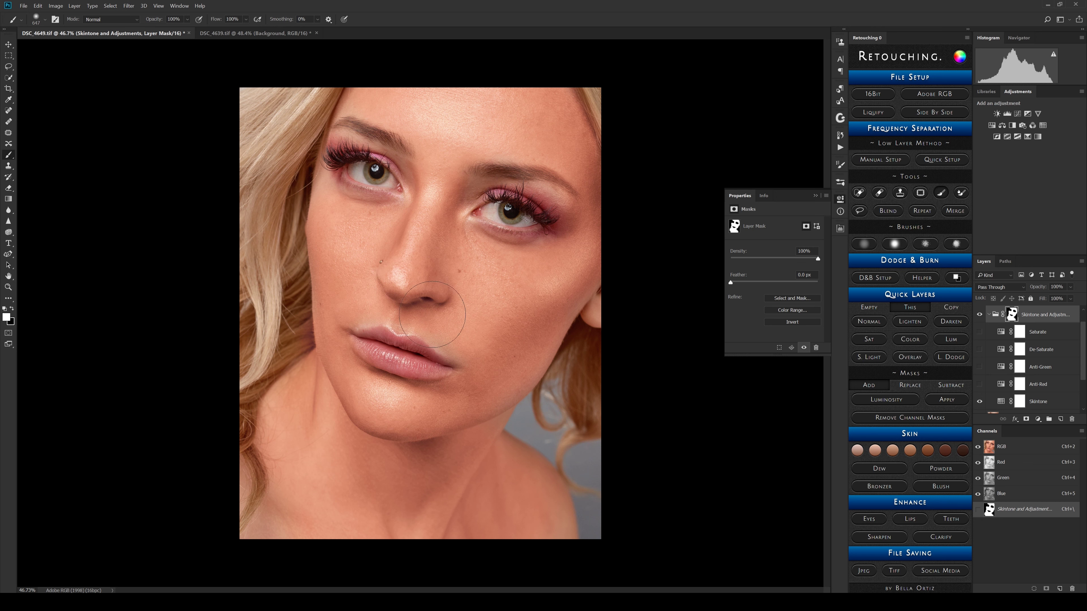
left_click(893, 452)
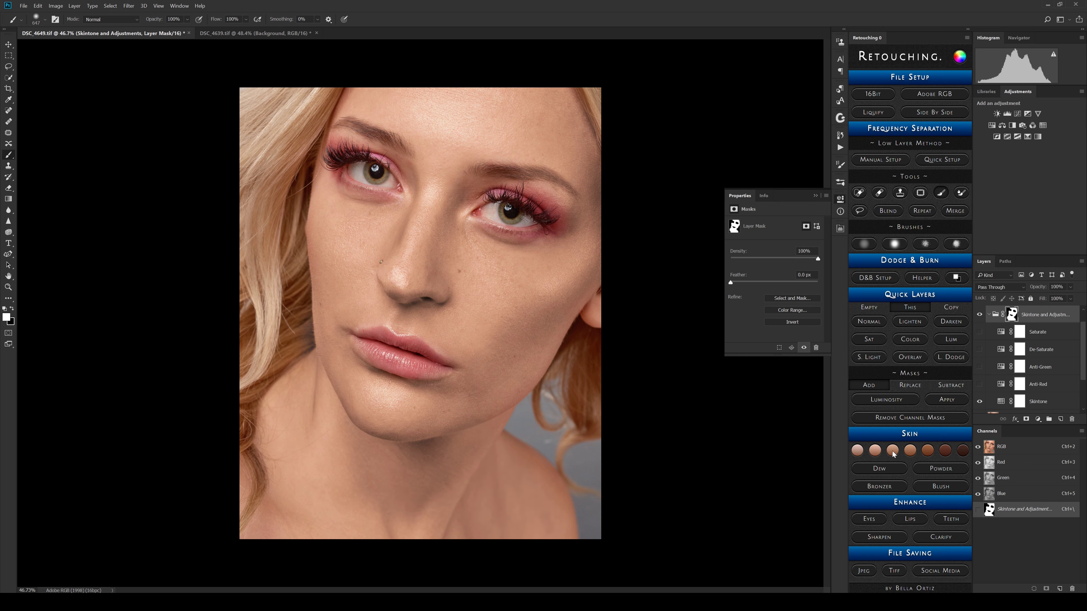
left_click(913, 454)
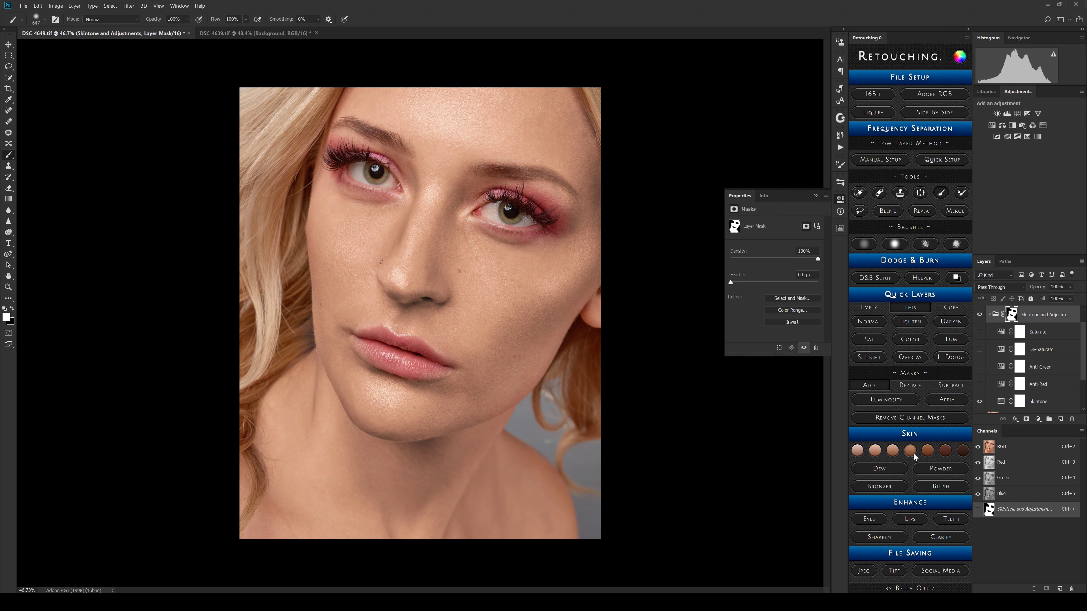
Step: Turn on the Anti-Red adjustment layer in the skin tone group
left_click(1036, 377)
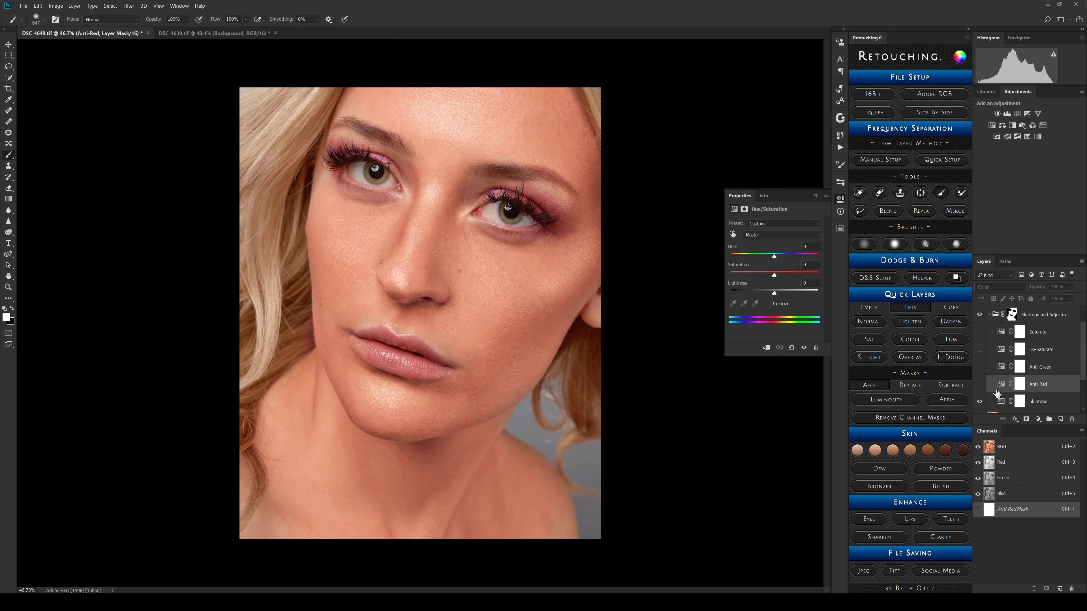
left_click(980, 385)
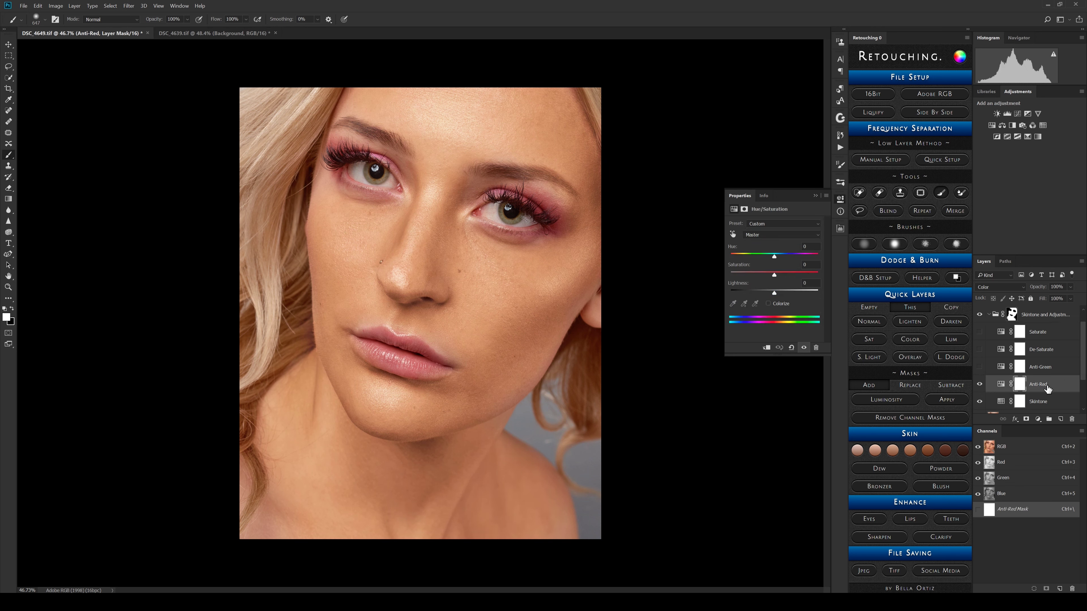
Step: Lower the Anti-Red layer's opacity and turn on the De-Saturate layer
left_click(1071, 287)
left_click_drag(1051, 297, 1043, 299)
left_click(1043, 350)
left_click(980, 349)
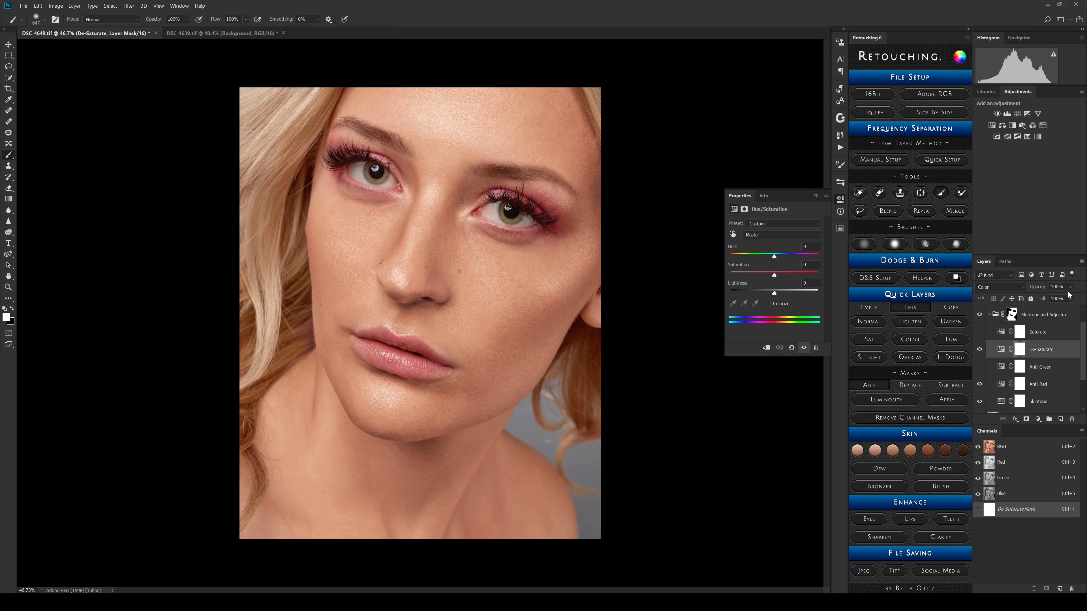
Step: Compare the portrait with and without the Skintone and Adjustments group, and collapse the group
left_click(980, 315)
left_click(980, 315)
left_click(980, 315)
left_click(980, 316)
left_click(980, 315)
left_click(979, 315)
left_click(979, 315)
left_click(980, 315)
left_click(980, 315)
left_click(980, 315)
left_click(989, 315)
Step: Set the Skintone and Adjustments group's opacity to 55% and compare the portrait with and without it
left_click(1071, 287)
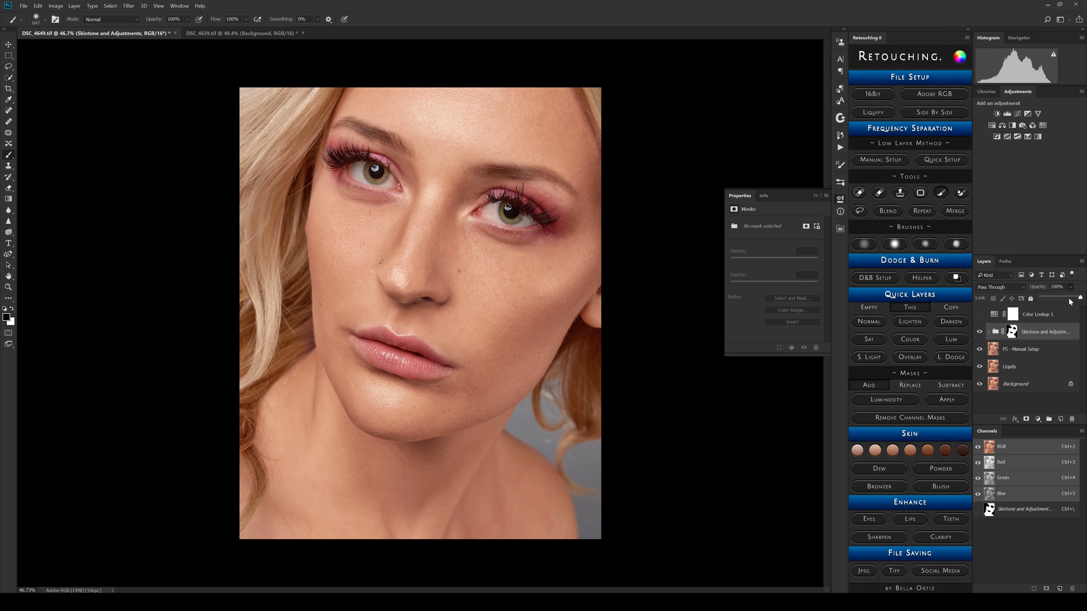
left_click_drag(1069, 302, 1063, 298)
left_click(979, 333)
left_click(980, 333)
left_click(979, 334)
left_click(979, 334)
left_click(979, 334)
left_click(978, 334)
Step: Merge the Skintone and Adjustments group with the FS - Manual Setup and Liquify layers into one layer
key("ctrl+e")
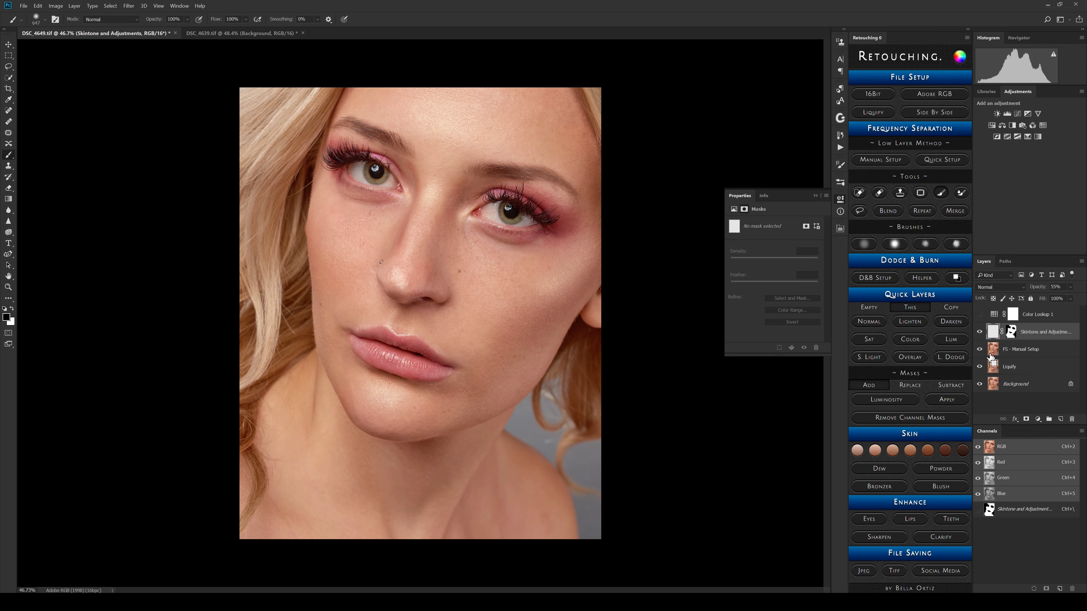
key("ctrl+z")
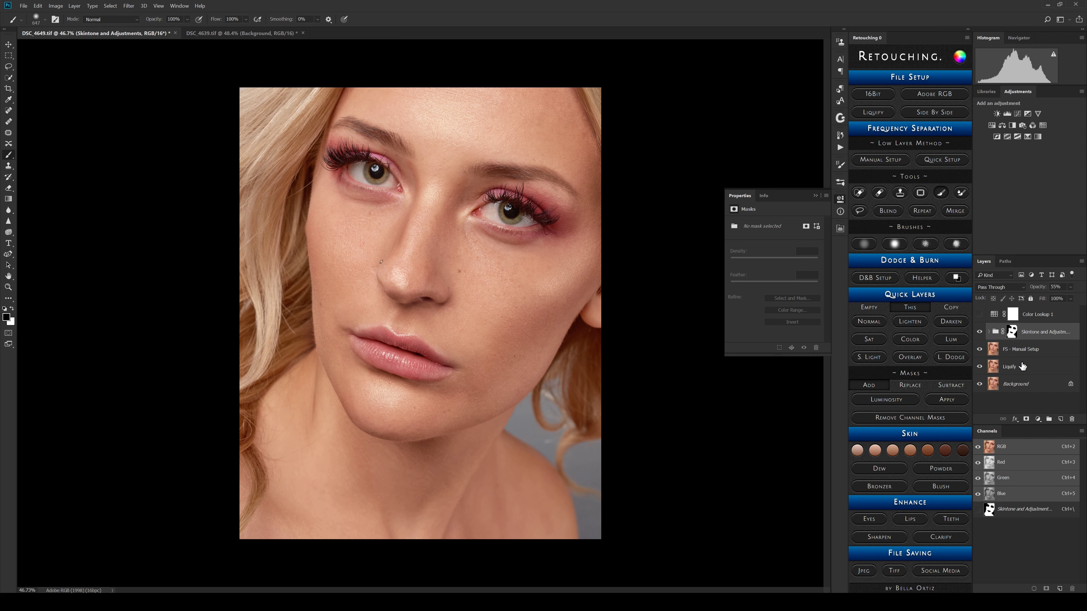
left_click(1023, 367, "shift")
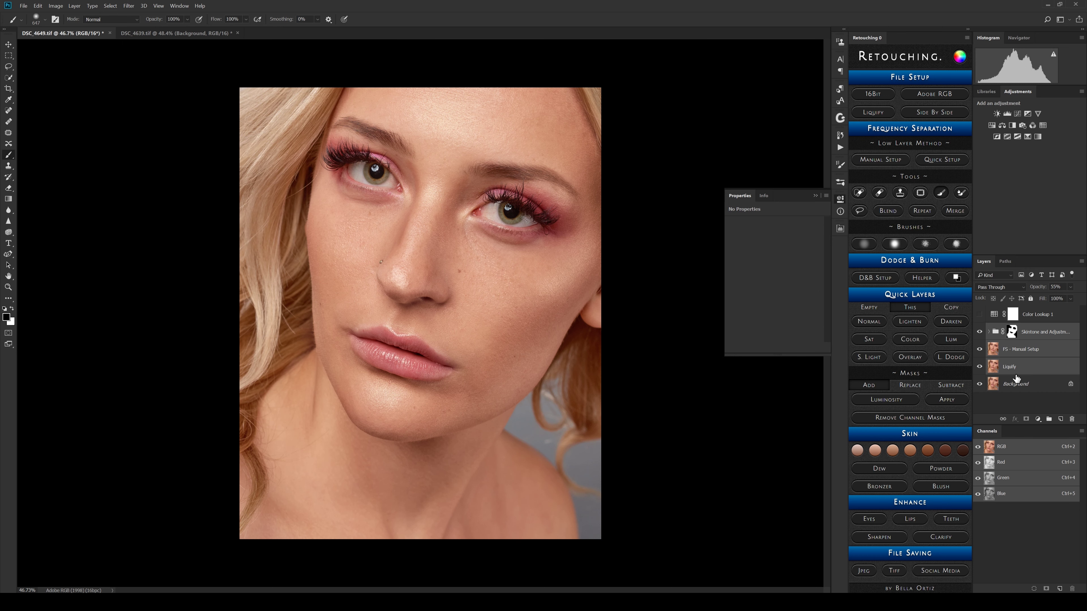
key("ctrl+e")
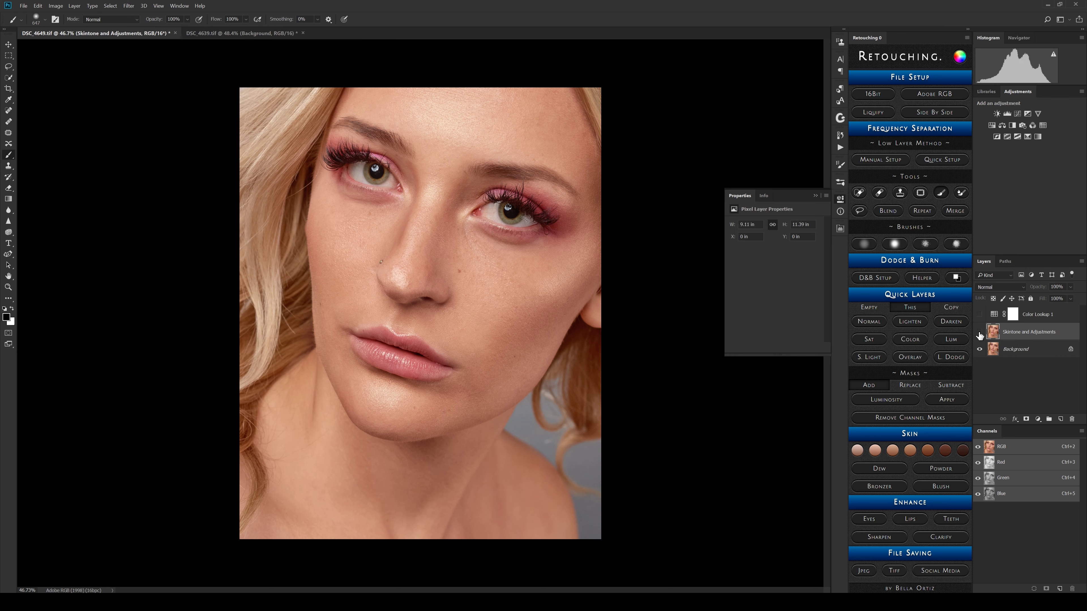
Step: Start the Dew skin action and sample the highlight on the nose as its colour range
left_click(886, 469)
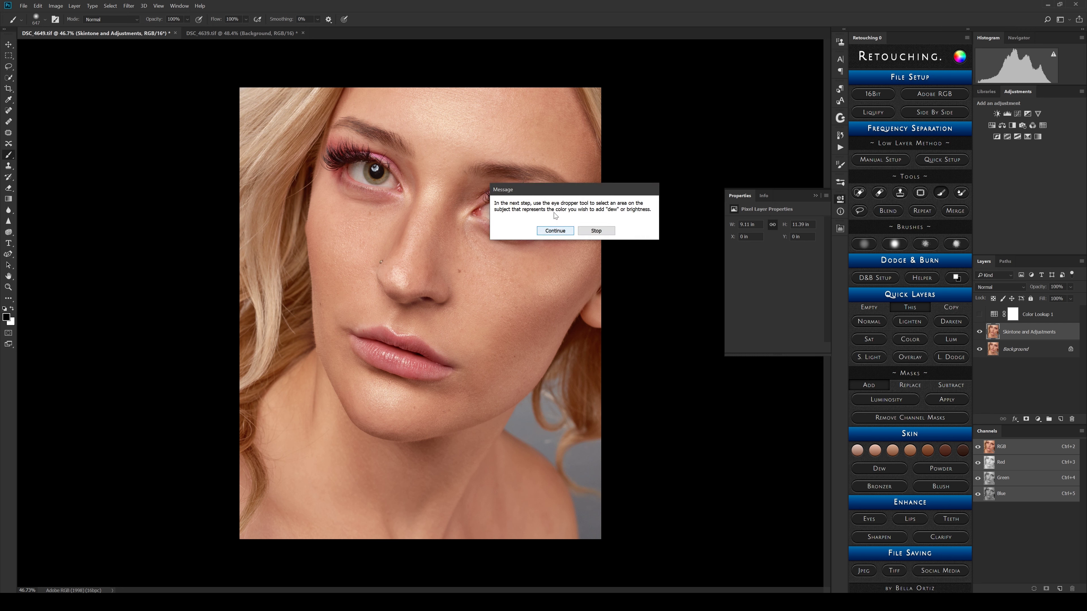
left_click_drag(521, 194, 516, 226)
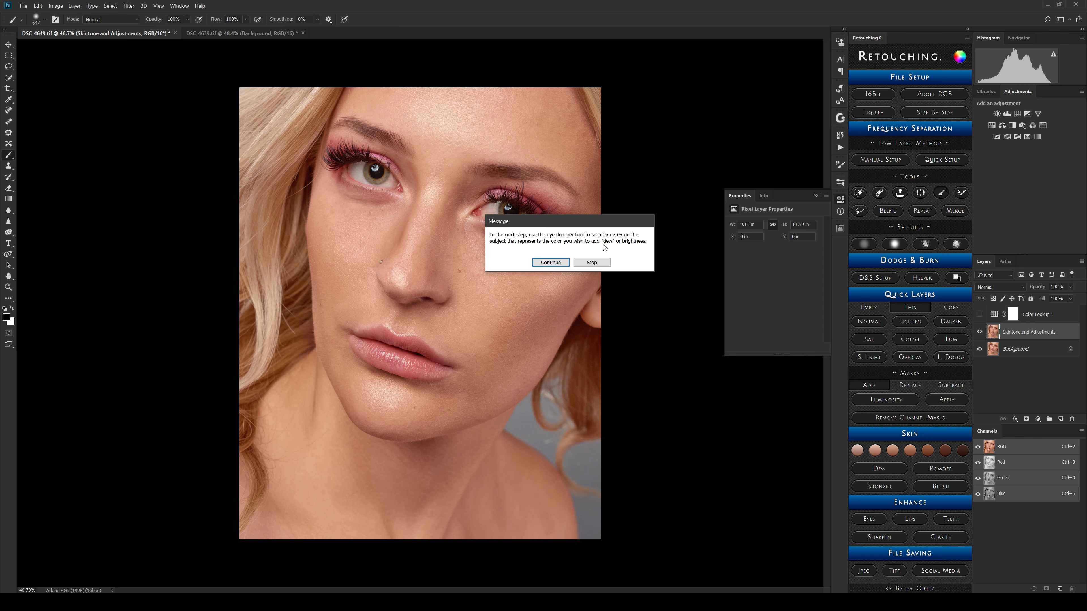
left_click(557, 262)
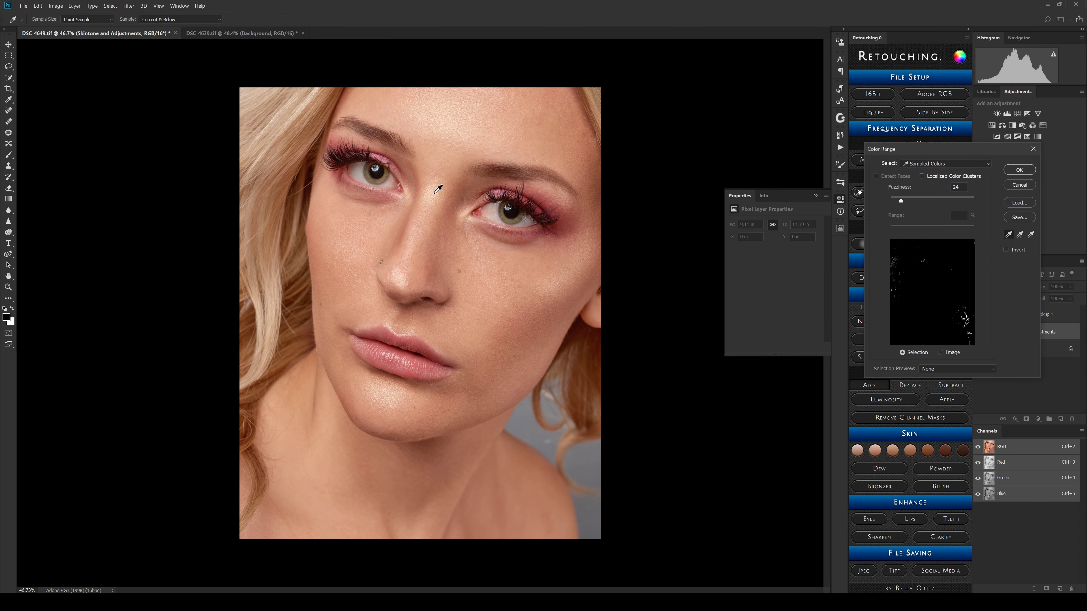
left_click(405, 279)
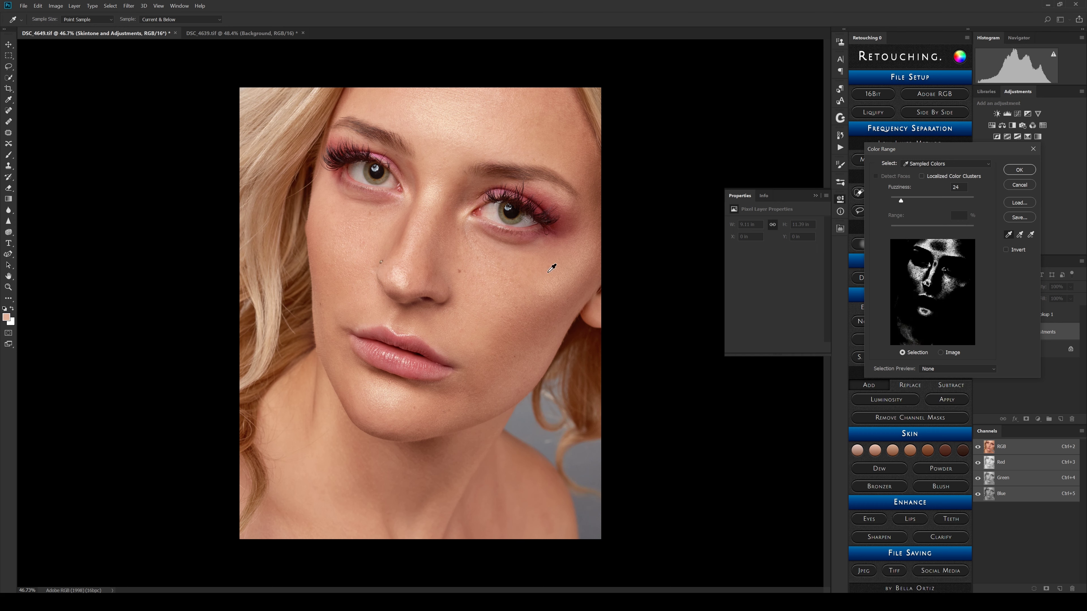
left_click(401, 279)
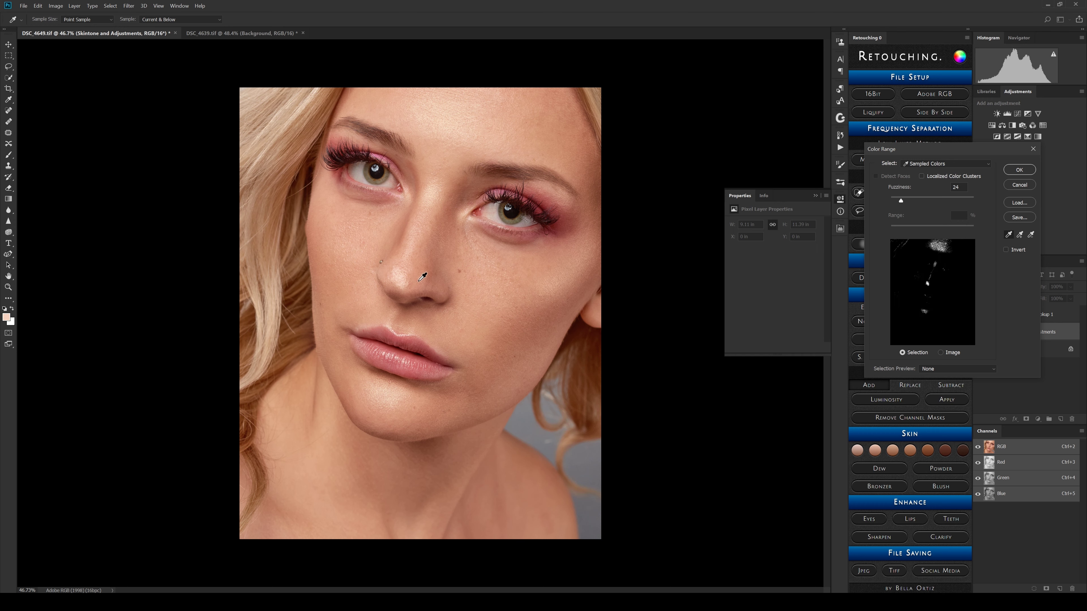
Step: Set the Color Range fuzziness to 14 and finish the Dew action
left_click(1020, 237)
left_click_drag(904, 200, 899, 202)
key("Up")
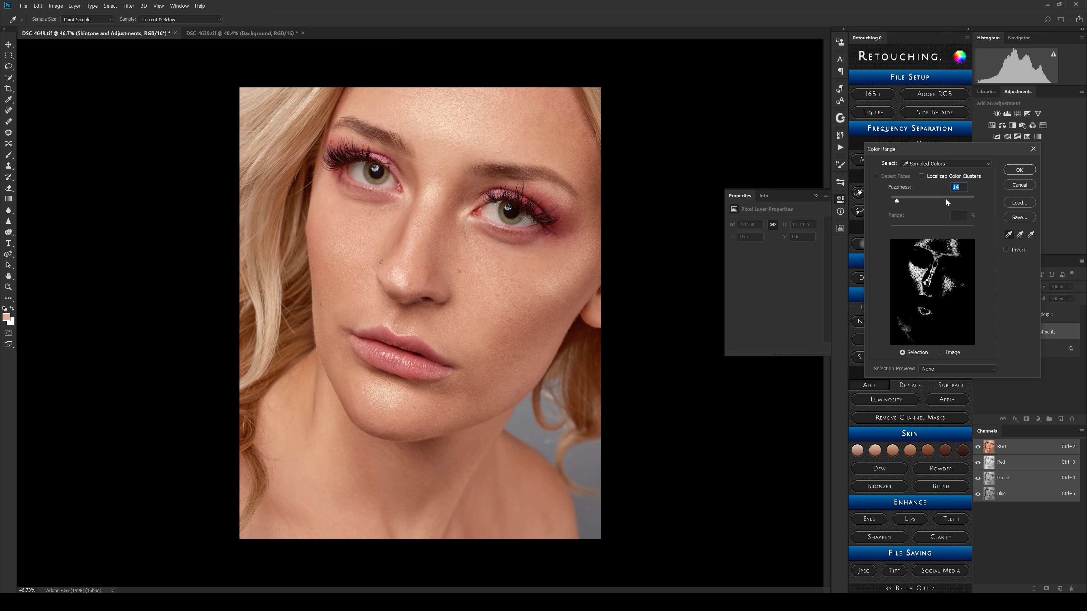
left_click(1019, 170)
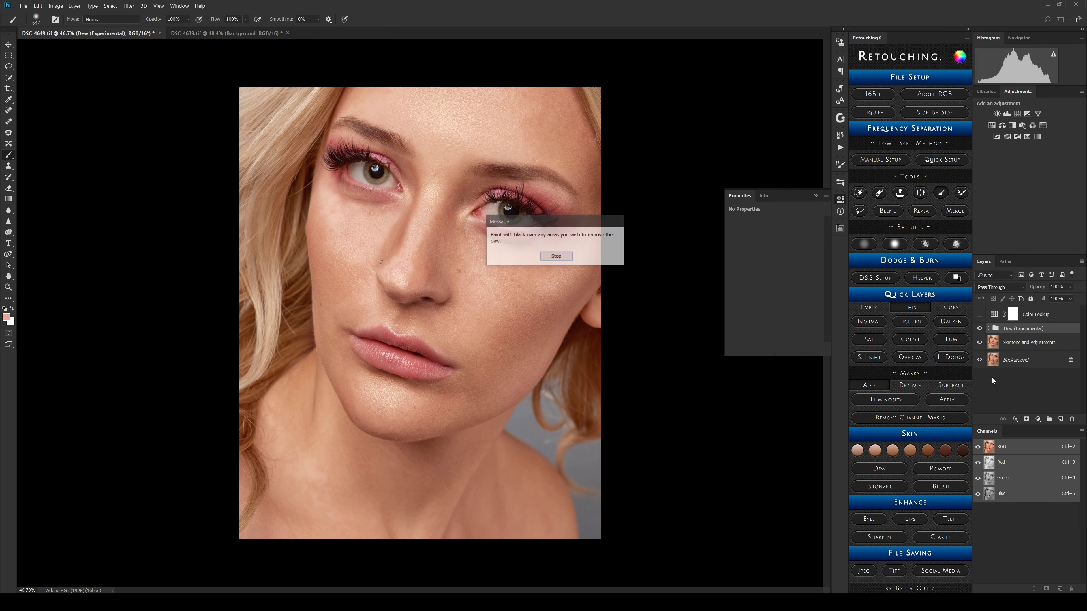
left_click(556, 257)
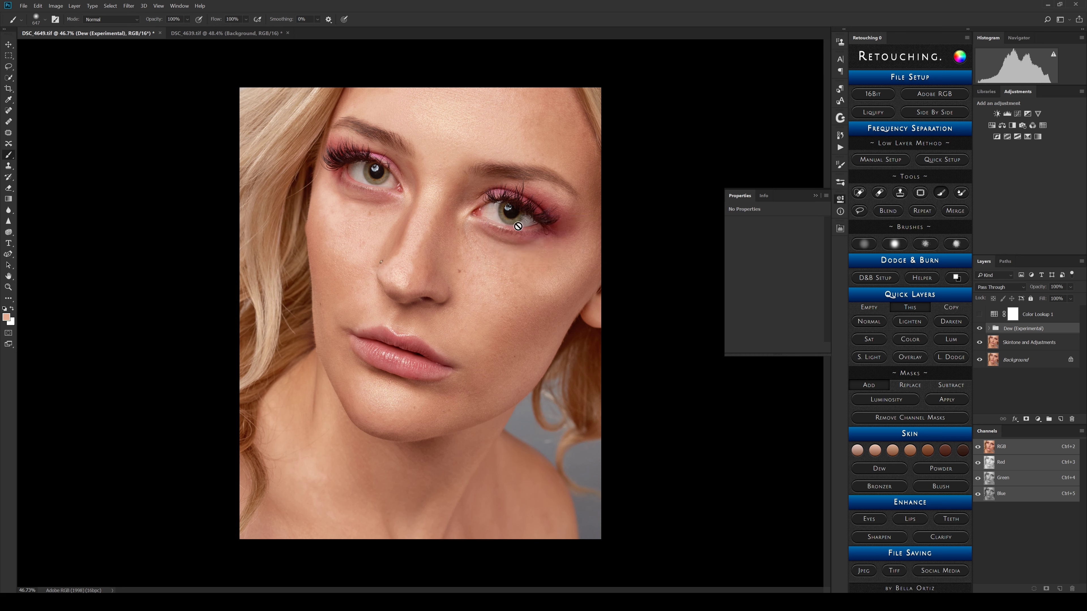
Step: Expand the Dew (Experimental) group and compare the skin with and without the group and its Dew (Less Saturated) layer
left_click(980, 329)
left_click(980, 329)
left_click(988, 328)
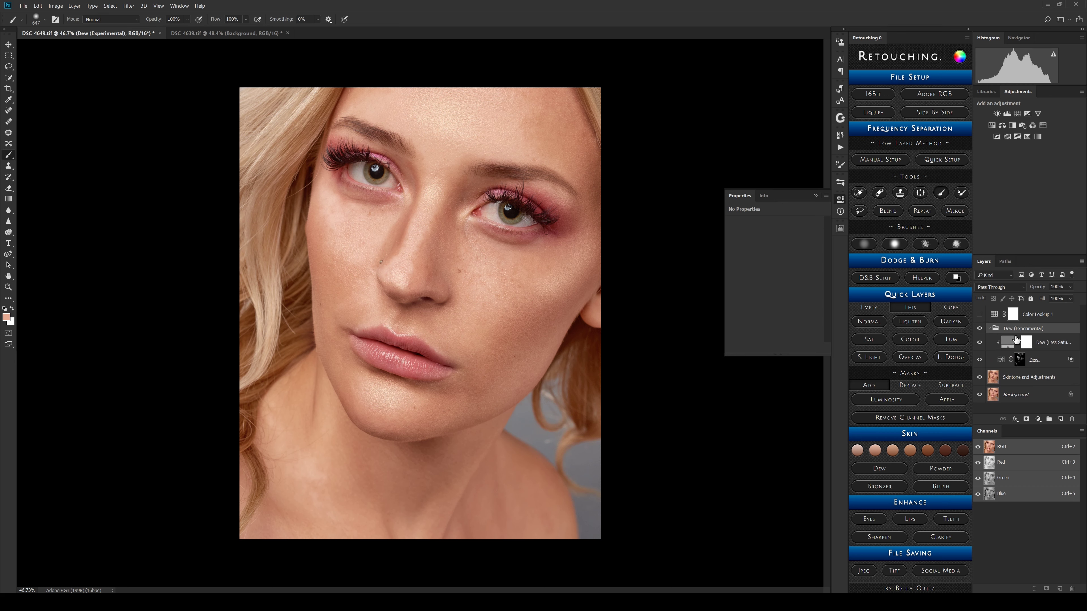
left_click(1044, 347)
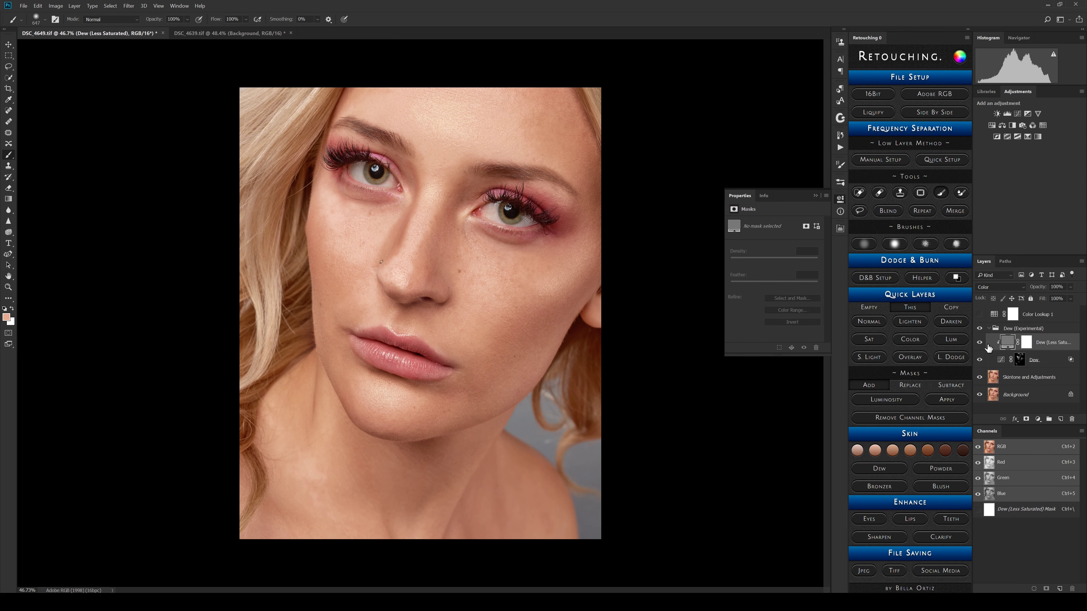
left_click(980, 343)
left_click(980, 343)
left_click(979, 344)
left_click(980, 345)
left_click(980, 344)
left_click(980, 344)
Step: Set the Dew layer's Blend If sliders to 0 for This Layer and a split 170 / 201 for Underlying Layer shadows
left_click(1000, 362)
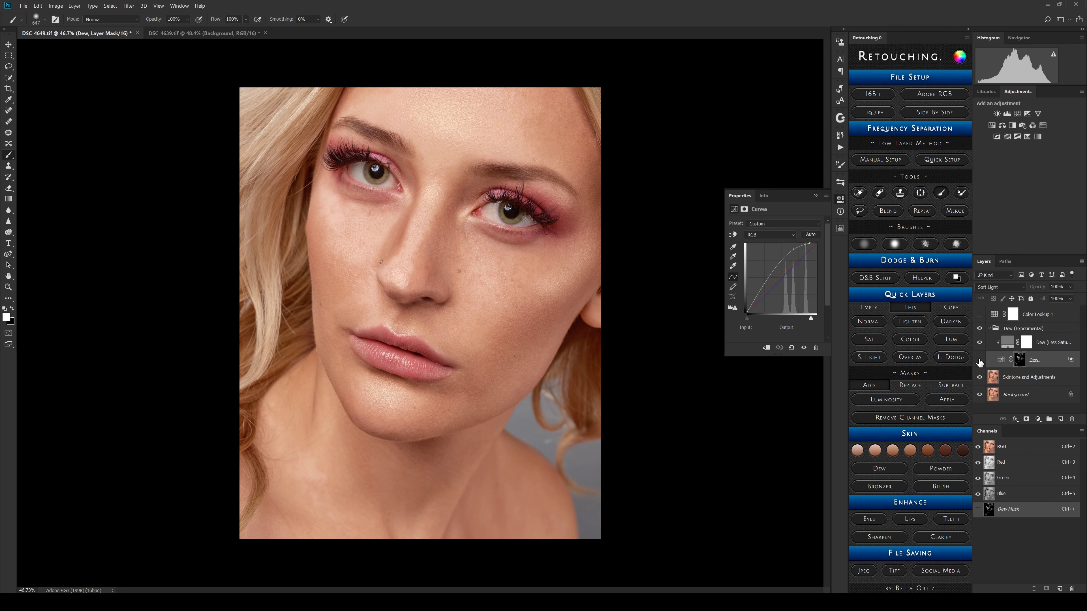
left_click(979, 360)
left_click(980, 359)
double_click(1059, 363)
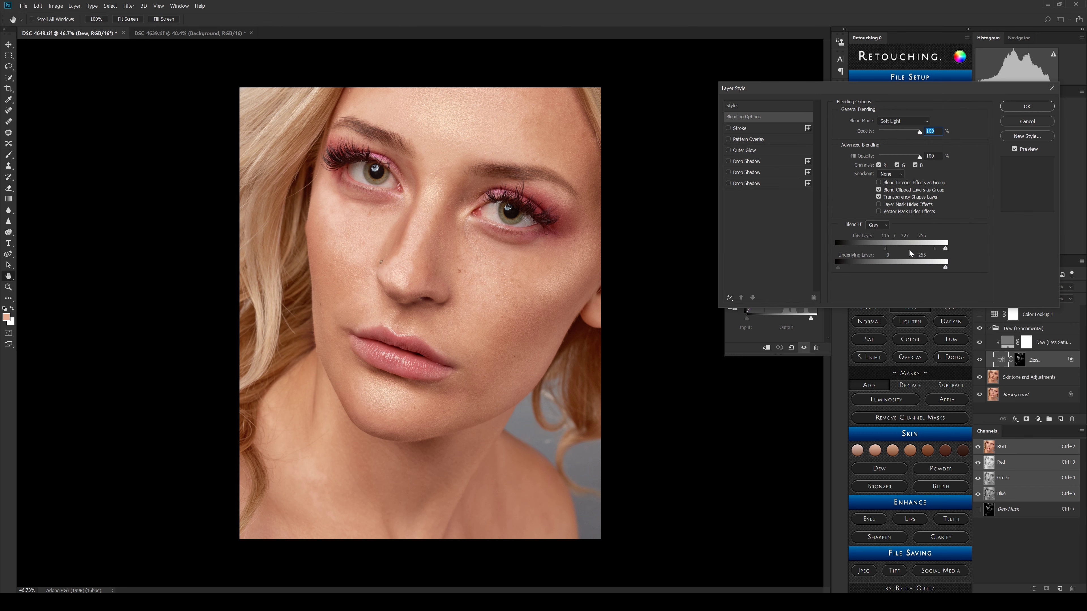
left_click_drag(935, 251, 910, 270)
key("alt")
key("alt")
left_click(1031, 109)
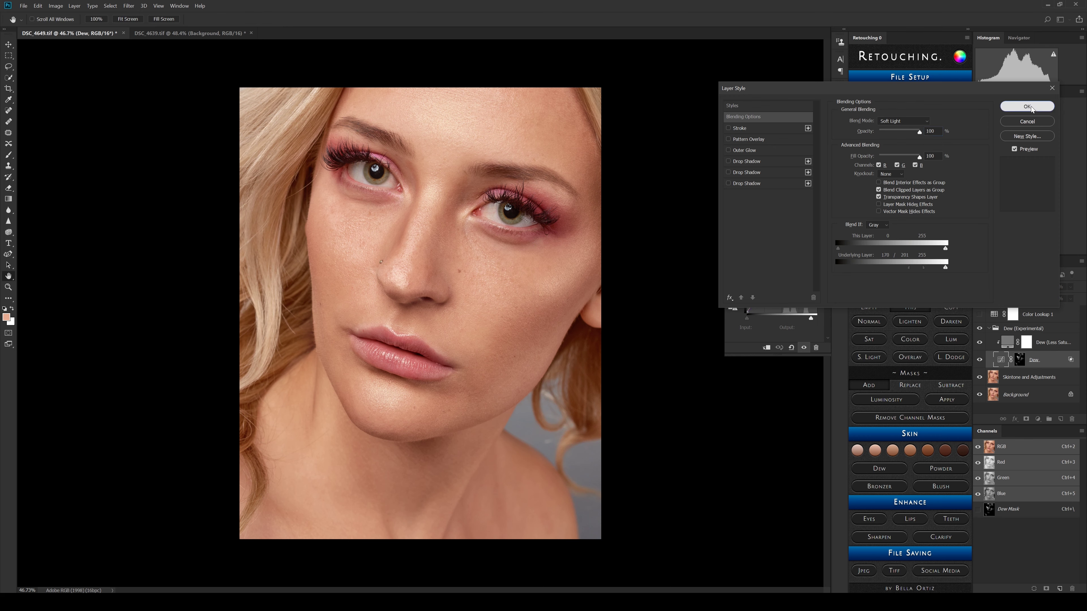
left_click(980, 360)
left_click(980, 360)
left_click(979, 360)
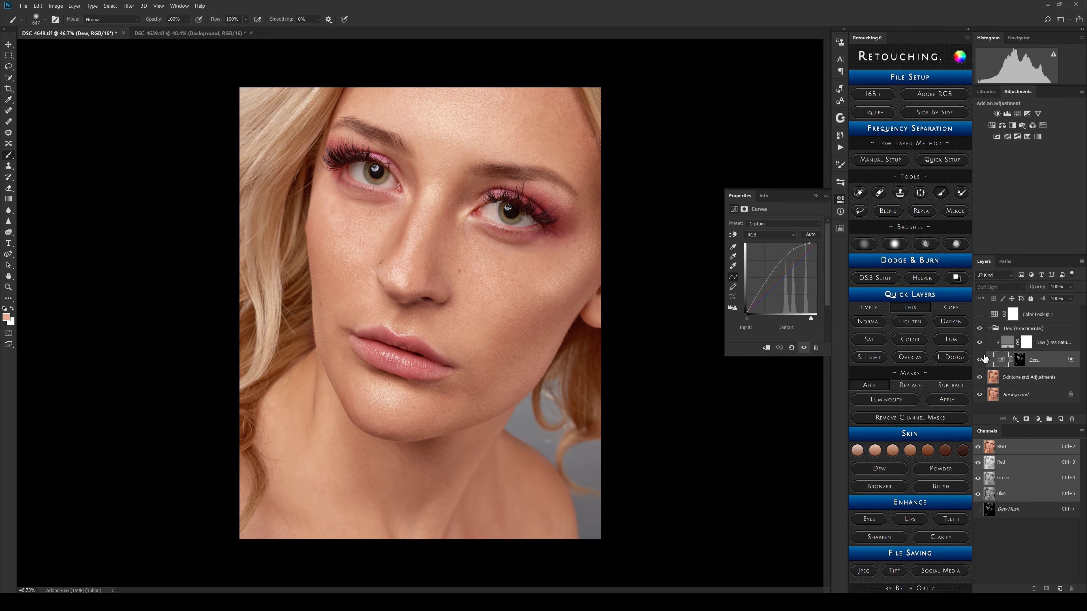
Step: Target the Dew layer's mask and ready a soft brush with black for painting the effect away
left_click(1024, 361)
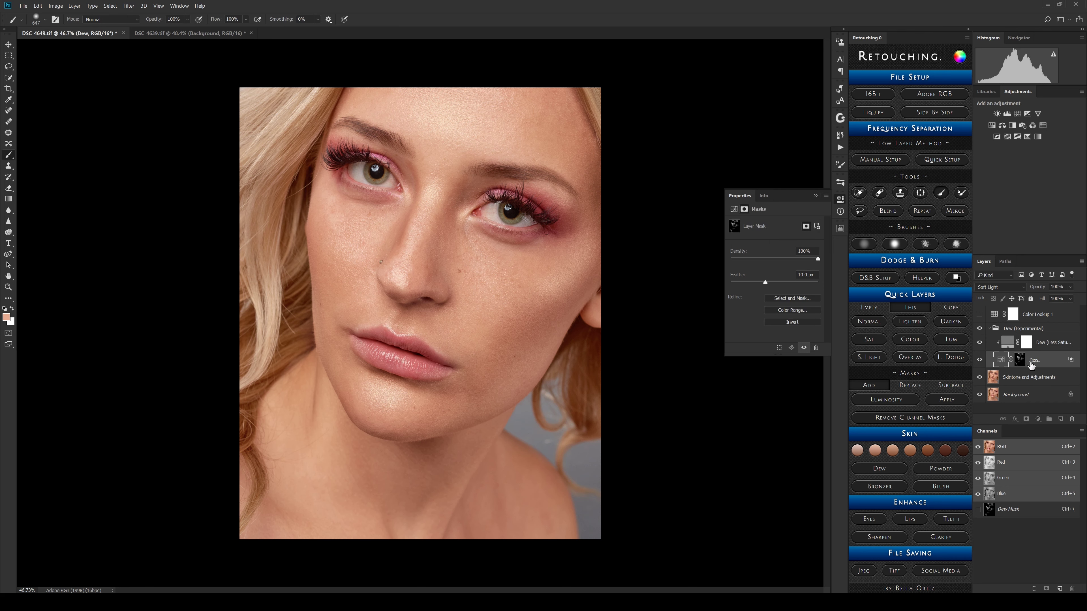
left_click(893, 243)
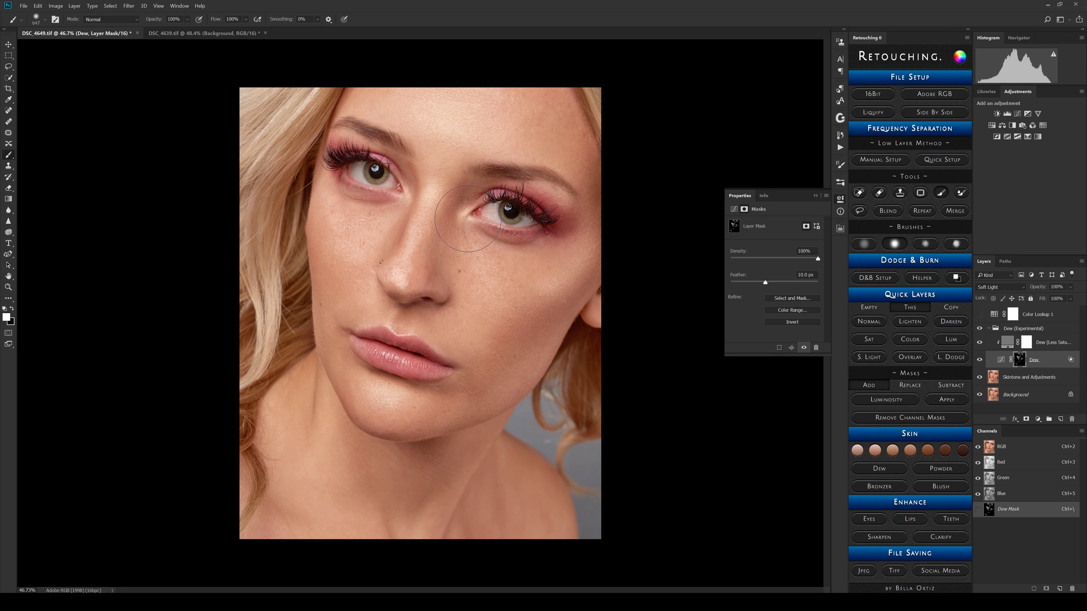
key("x")
Step: Add a Powder group above the Skintone and Adjustments layer and paint its mask white over the face, neck and shoulder skin
left_click(946, 471)
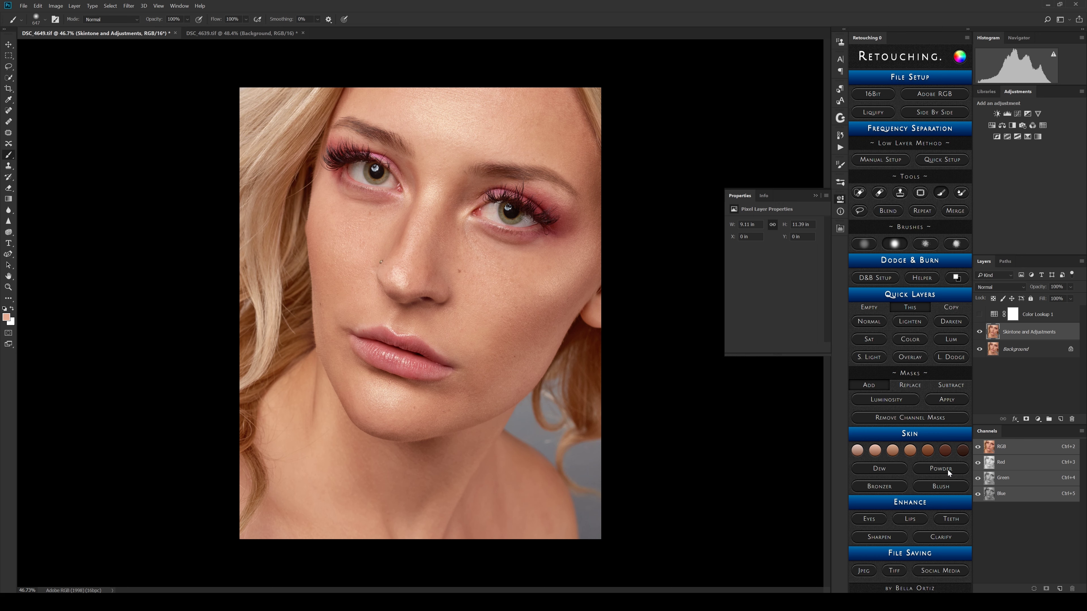
left_click(941, 468)
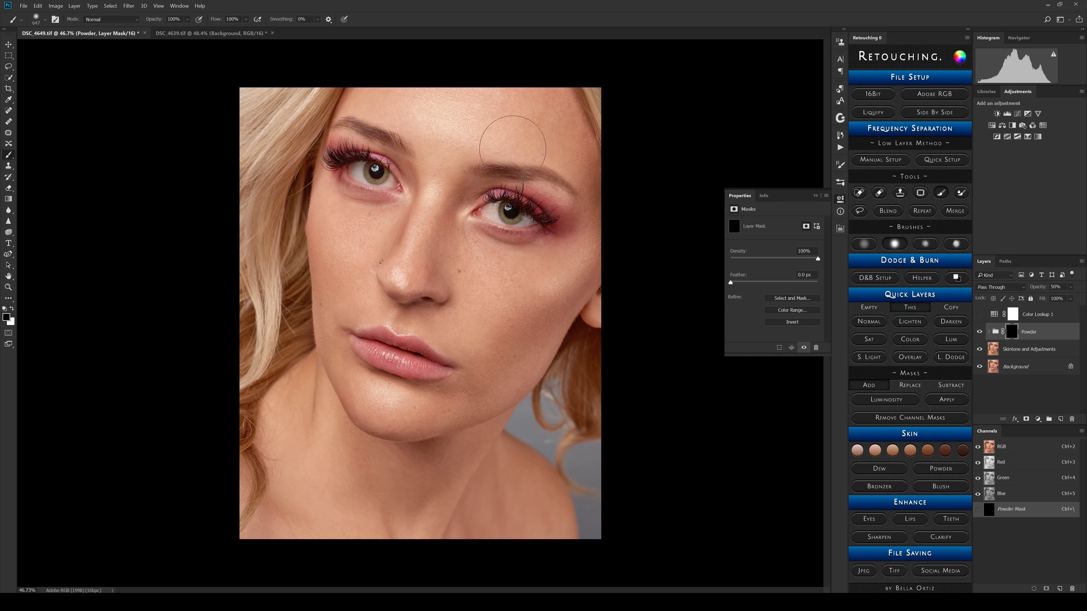
left_click(862, 248)
left_click(895, 244)
left_click(1055, 287)
key("Return")
key("x")
mouse_move(355, 239)
left_mouse_down()
mouse_move(411, 244)
mouse_move(411, 128)
mouse_move(497, 110)
mouse_move(582, 169)
mouse_move(493, 381)
mouse_move(385, 437)
mouse_move(317, 365)
mouse_move(345, 245)
mouse_move(479, 316)
mouse_move(409, 257)
mouse_move(358, 240)
mouse_move(319, 441)
left_mouse_up()
mouse_move(330, 477)
left_mouse_down()
mouse_move(494, 519)
mouse_move(513, 484)
mouse_move(434, 463)
left_mouse_up()
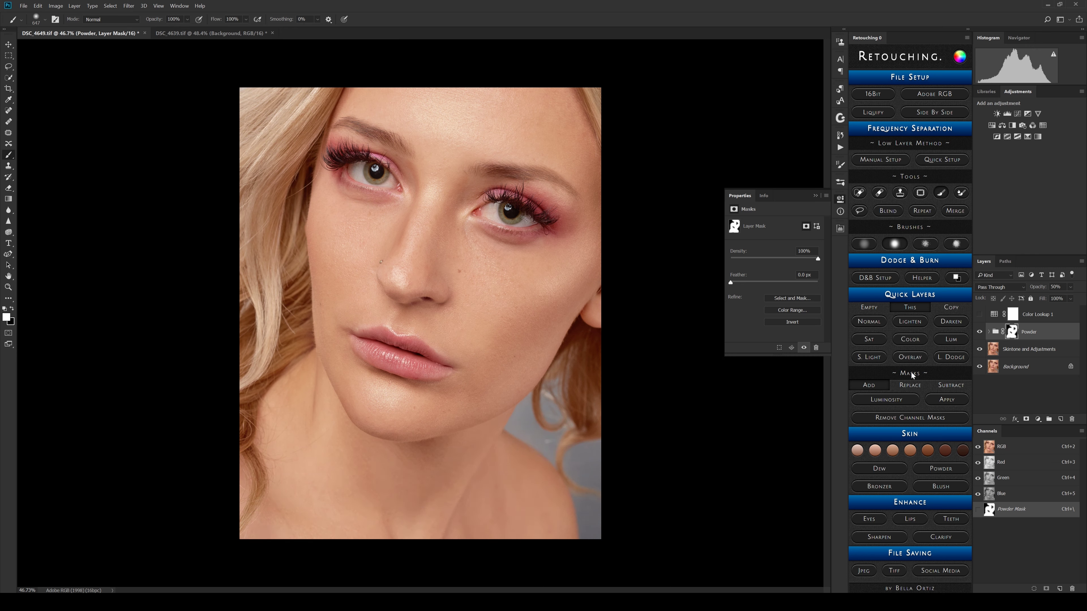
Step: Compare the skin with and without the Powder group and expand it to show its layers
left_click(980, 332)
left_click(979, 333)
left_click(979, 333)
left_click(979, 332)
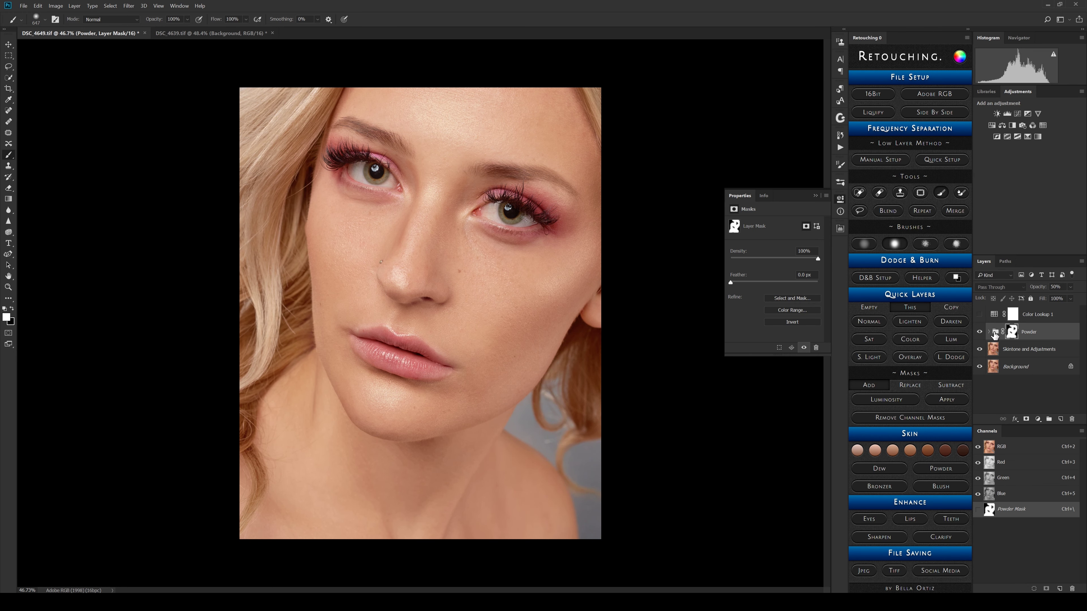
left_click(990, 332)
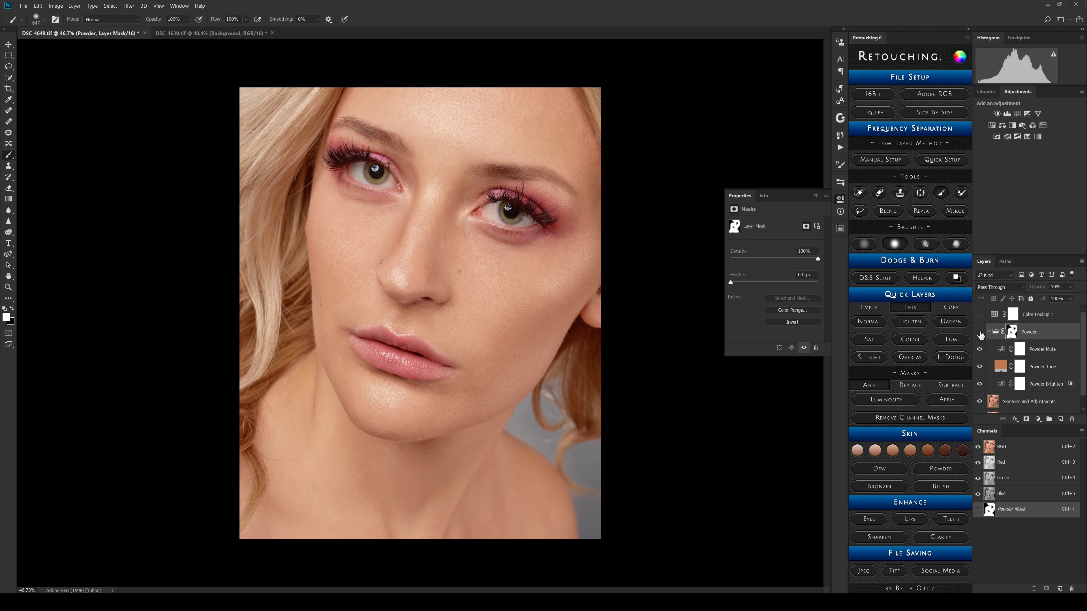
left_click(980, 332)
left_click(979, 333)
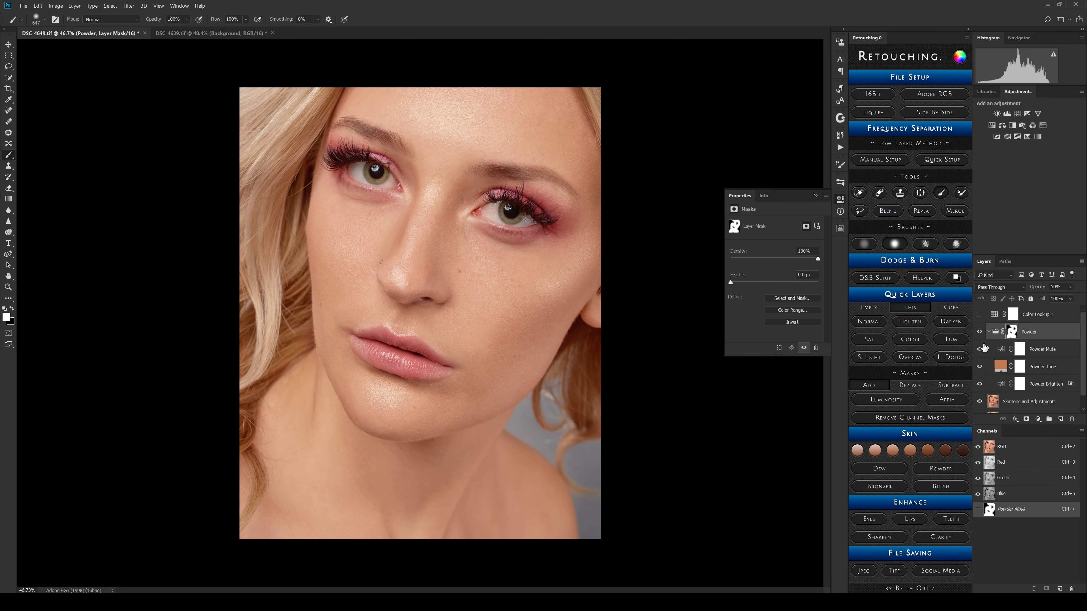
Step: Examine the Powder Brighten layer's effect on the skin and its fill setting
left_click(1040, 350)
left_click(1040, 388)
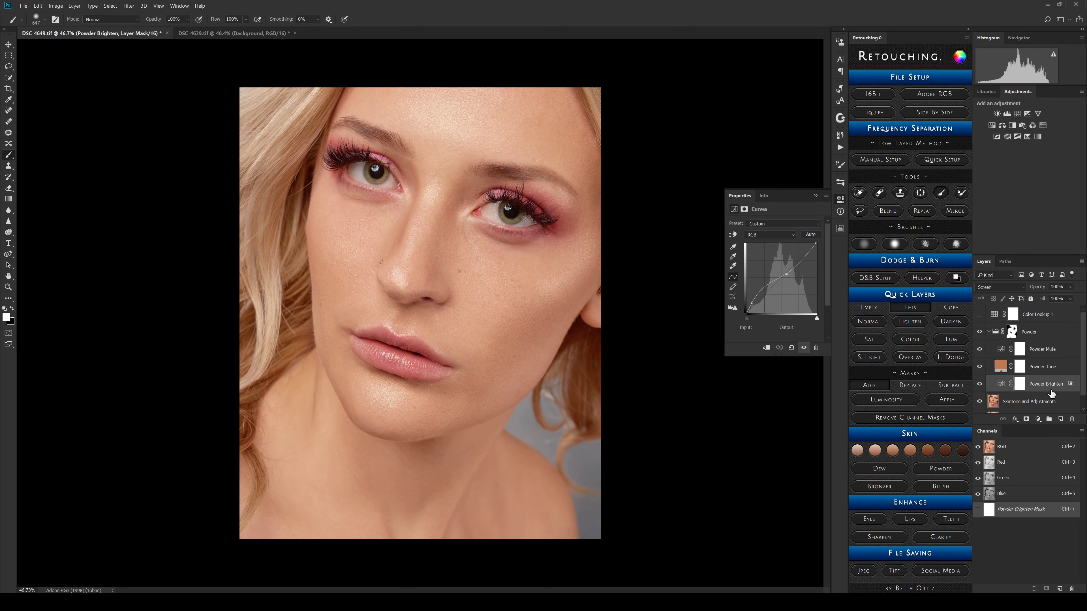
left_click(980, 384)
left_click(979, 384)
left_click(980, 385)
left_click(980, 385)
left_click_drag(1070, 298, 1072, 315)
Step: Check the Powder Tone layer's effect and change its solid colour to the muted brown 9a8172
left_click(1042, 371)
left_click(980, 367)
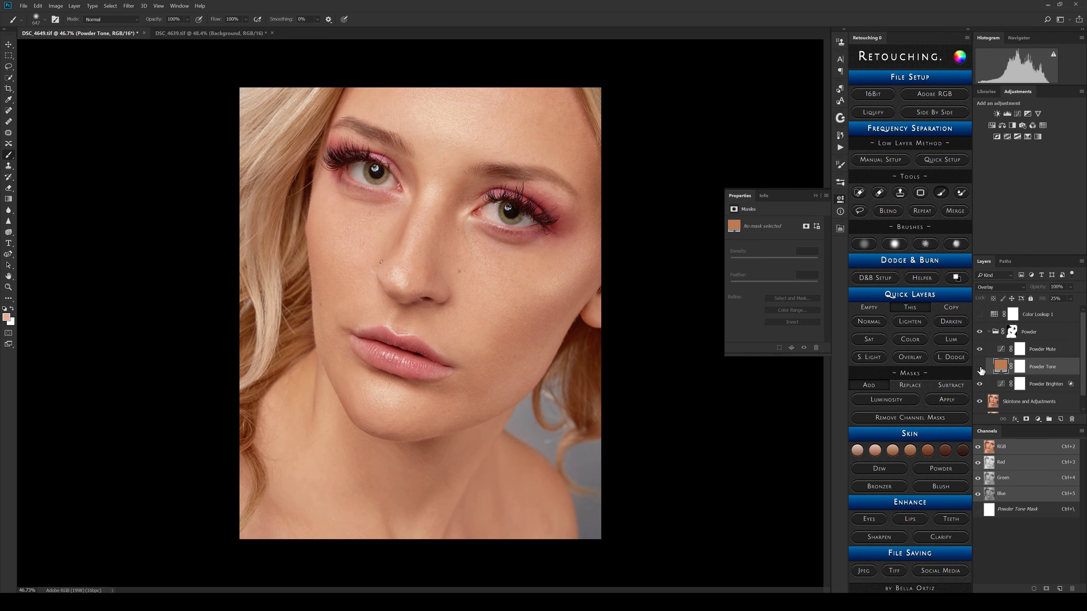
left_click(979, 367)
double_click(1002, 368)
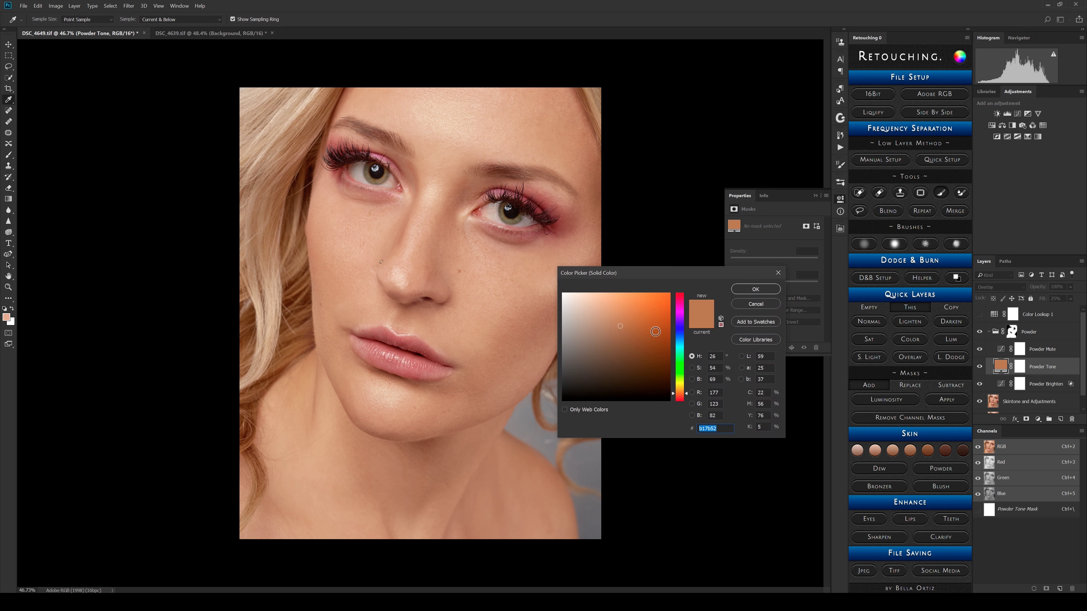
left_click(682, 394)
left_click(601, 334)
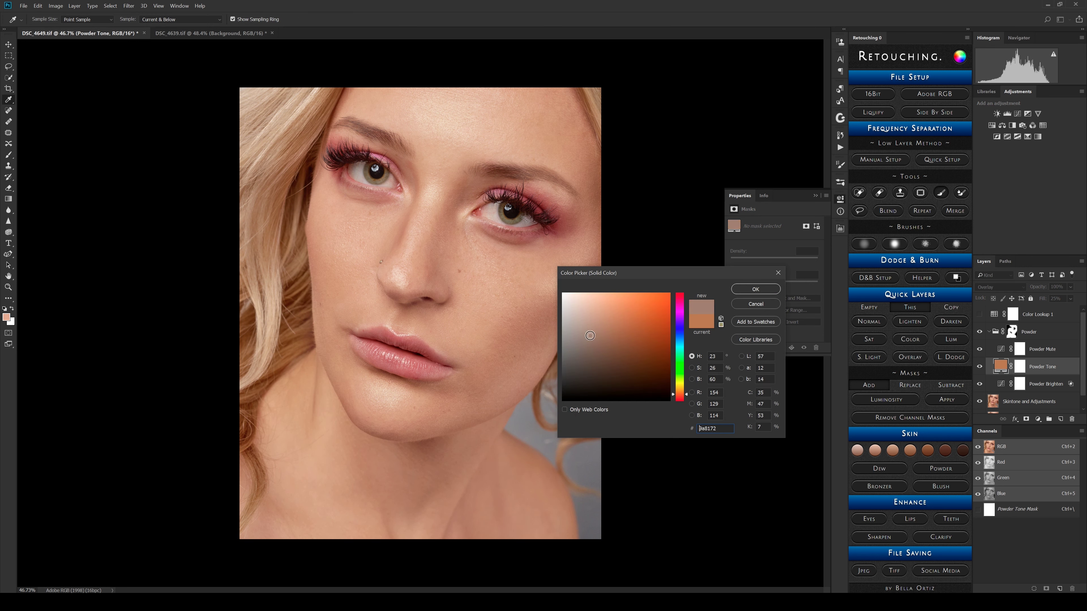
key("Return")
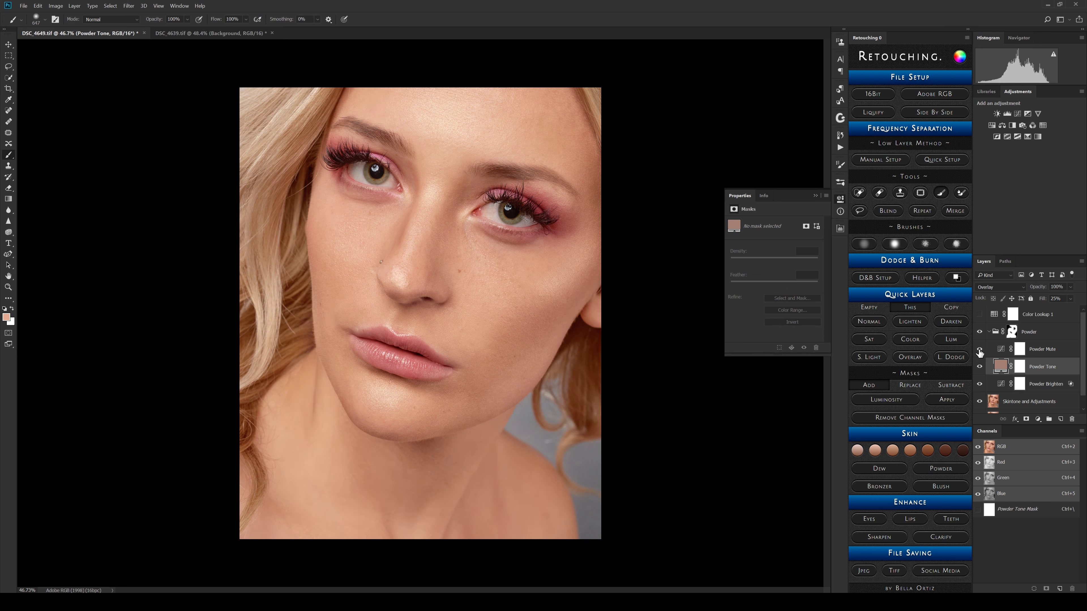
Step: Check the Powder Mute layer's effect on the skin and raise its opacity to 100%
left_click(980, 351)
left_click(979, 351)
left_click(980, 354)
left_click(980, 352)
left_click(1045, 354)
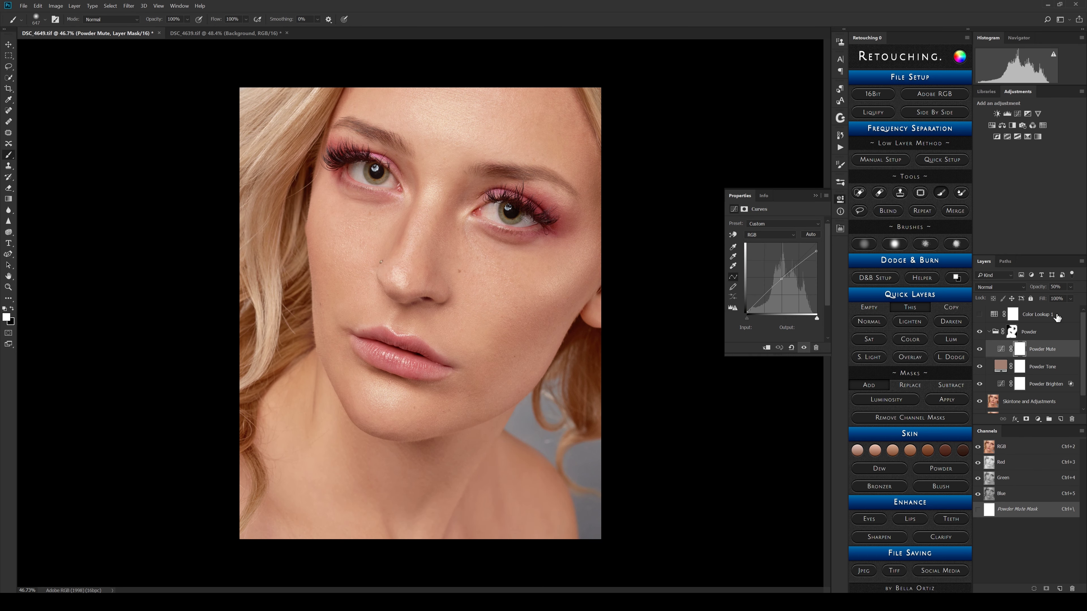
left_click(1069, 287)
Step: Compare the portrait with and without the Powder Mute layer and with and without the whole Powder group
left_click(979, 349)
left_click(979, 349)
left_click(979, 349)
left_click(979, 350)
left_click(980, 349)
left_click(979, 349)
left_click(980, 349)
left_click(980, 349)
left_click(980, 336)
left_click(980, 336)
left_click(980, 336)
left_click(980, 336)
left_click(980, 336)
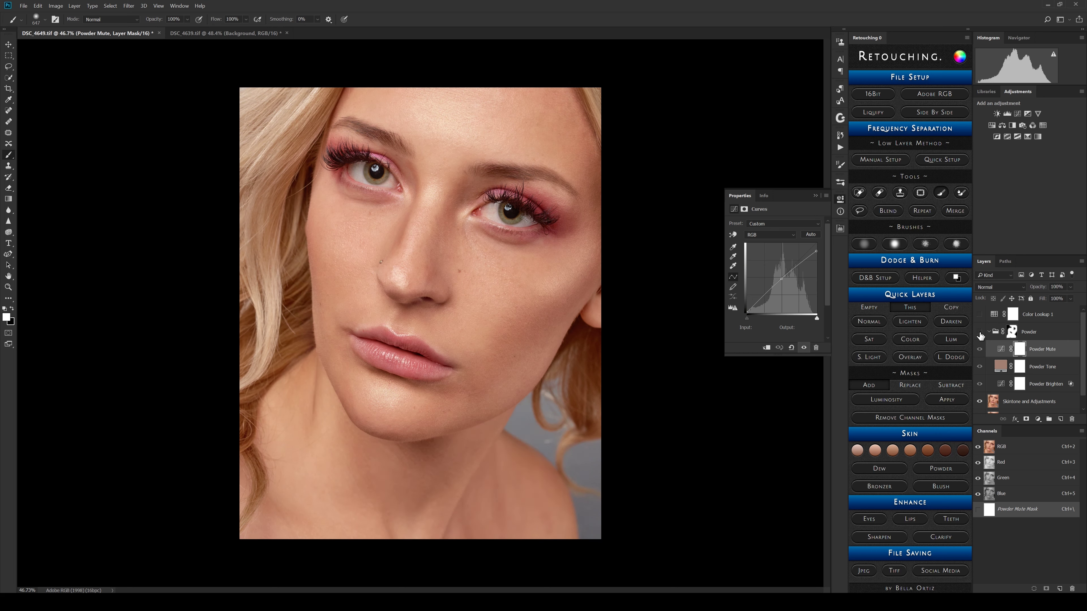
Step: Check the portrait once more with the Powder group hidden and shown, and delete the group
left_click(979, 336)
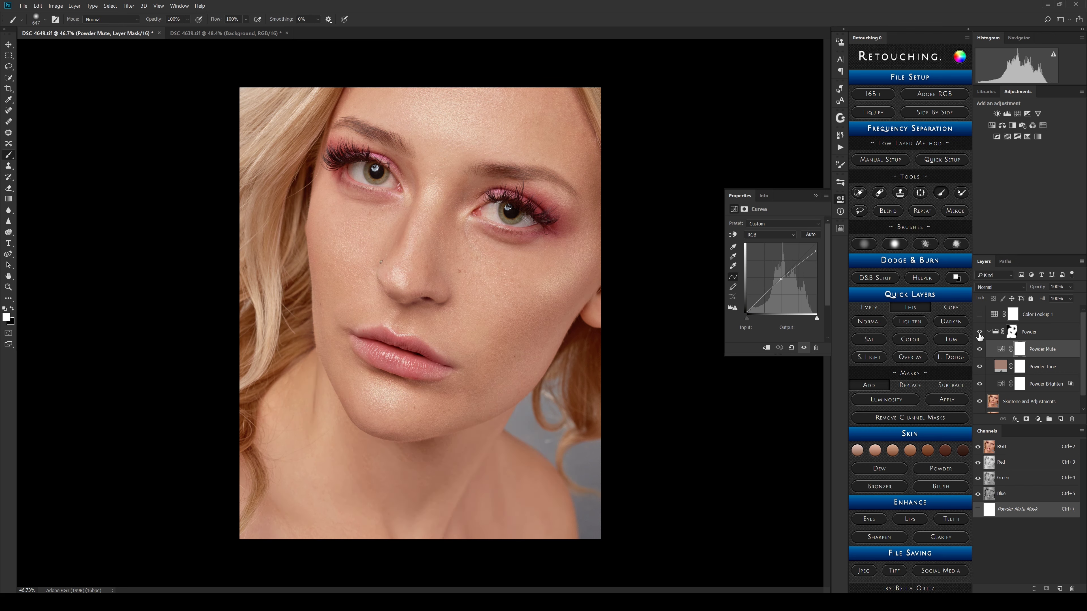
left_click(980, 336)
left_click(980, 336)
left_click(980, 335)
left_click(980, 337)
left_click(980, 332)
left_click(980, 332)
left_click(1035, 334)
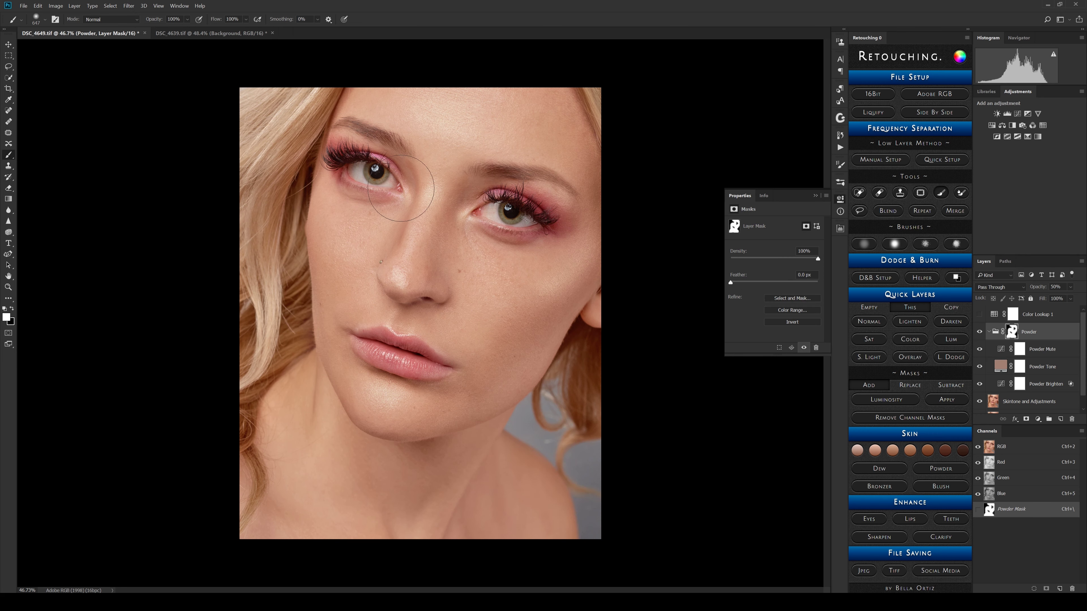
left_click_drag(1043, 340, 1072, 419)
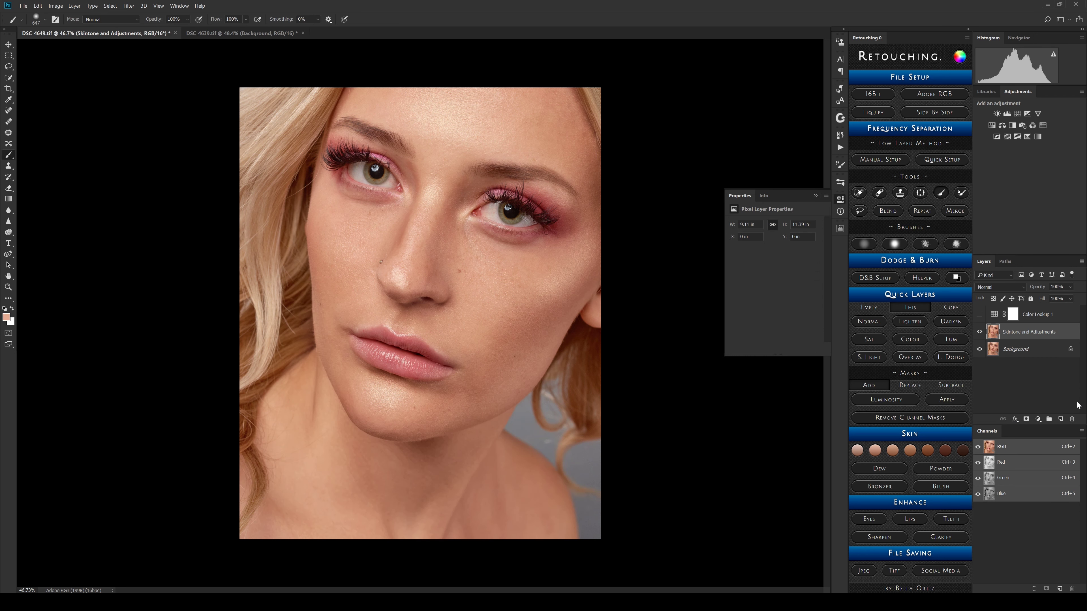
Step: Add the Bronzer skin effect and paint its mask over the face, neck and shoulders, setting the brush flow to 10%
left_click(895, 487)
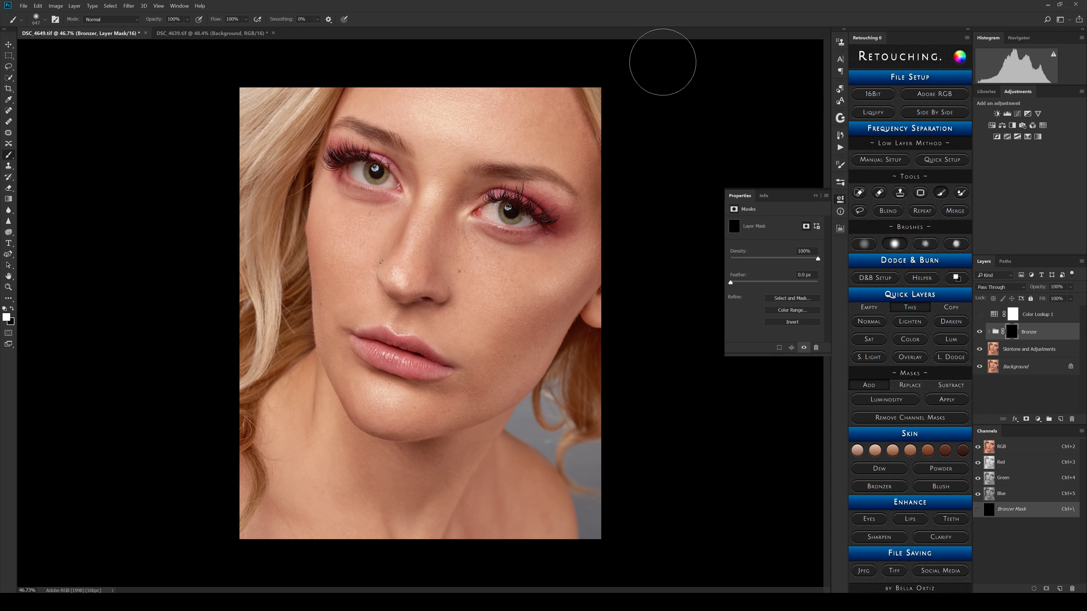
mouse_move(432, 97)
left_mouse_down()
mouse_move(466, 129)
mouse_move(534, 135)
mouse_move(549, 150)
mouse_move(537, 176)
mouse_move(419, 166)
mouse_move(435, 207)
mouse_move(388, 253)
mouse_move(346, 223)
mouse_move(396, 357)
mouse_move(353, 287)
mouse_move(482, 314)
mouse_move(494, 284)
mouse_move(520, 287)
mouse_move(578, 250)
mouse_move(437, 157)
mouse_move(535, 158)
mouse_move(583, 189)
mouse_move(549, 158)
mouse_move(387, 105)
mouse_move(352, 110)
mouse_move(365, 142)
mouse_move(319, 183)
mouse_move(328, 209)
mouse_move(358, 144)
left_mouse_up()
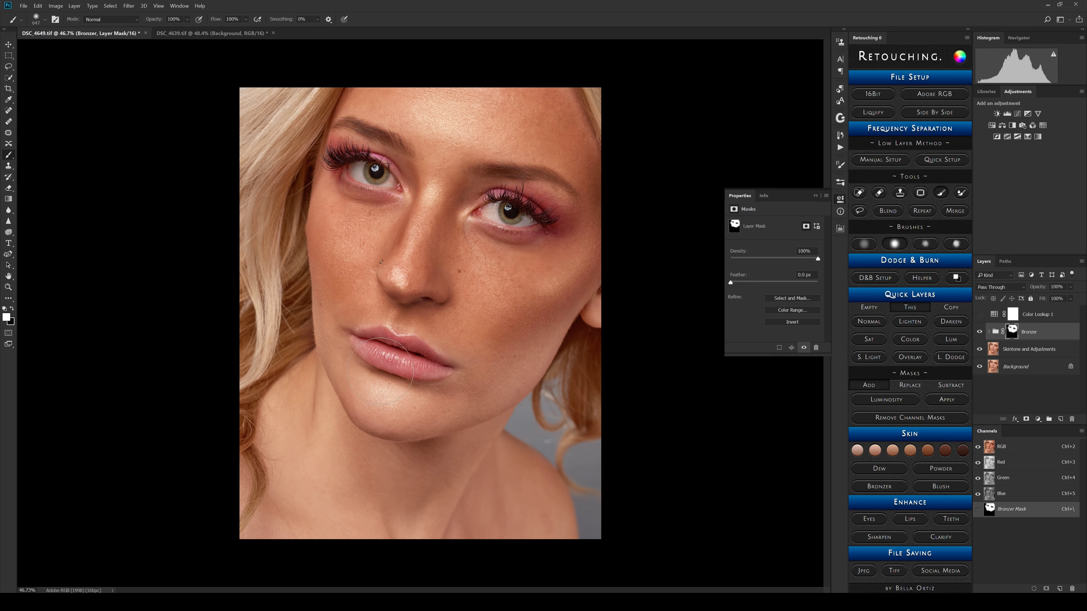
mouse_move(376, 343)
left_mouse_down()
mouse_move(361, 429)
mouse_move(454, 411)
mouse_move(541, 306)
mouse_move(514, 364)
mouse_move(428, 369)
mouse_move(427, 430)
mouse_move(289, 426)
mouse_move(274, 501)
mouse_move(522, 503)
left_mouse_up()
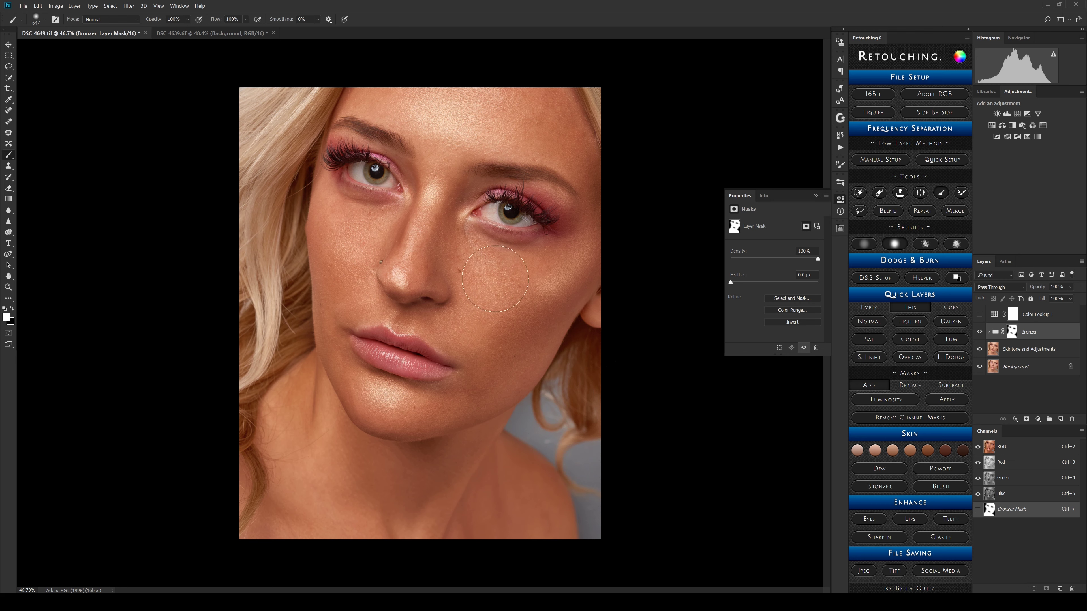
mouse_move(343, 163)
left_mouse_down()
mouse_move(303, 171)
mouse_move(348, 191)
left_mouse_up()
key("shift+1")
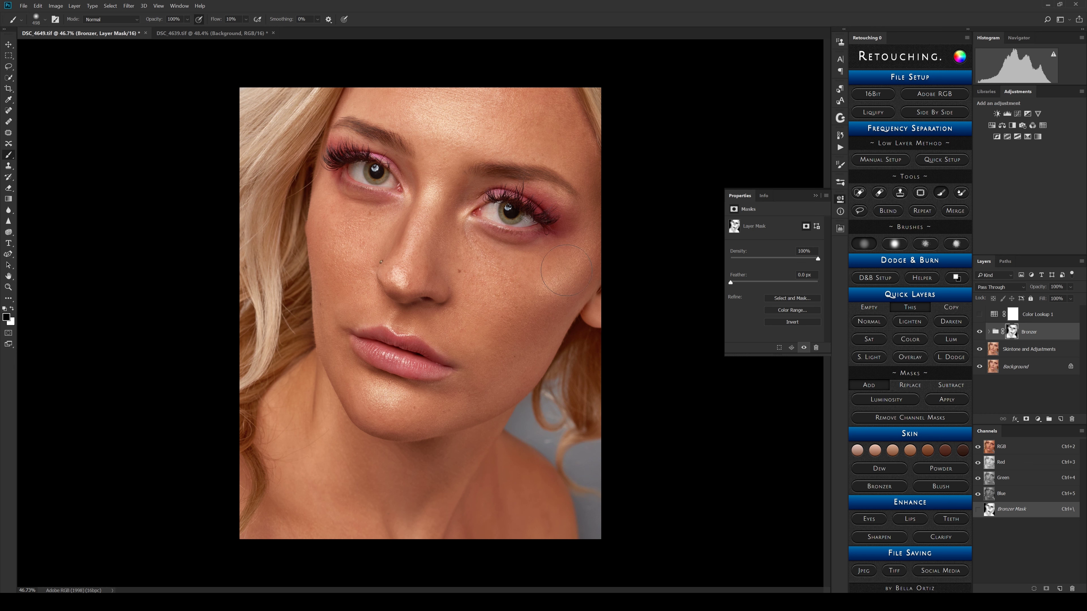
Step: Examine the Bronzer - Darken layer's effect on the skin with the Super Bronze layer hidden
left_click(990, 332)
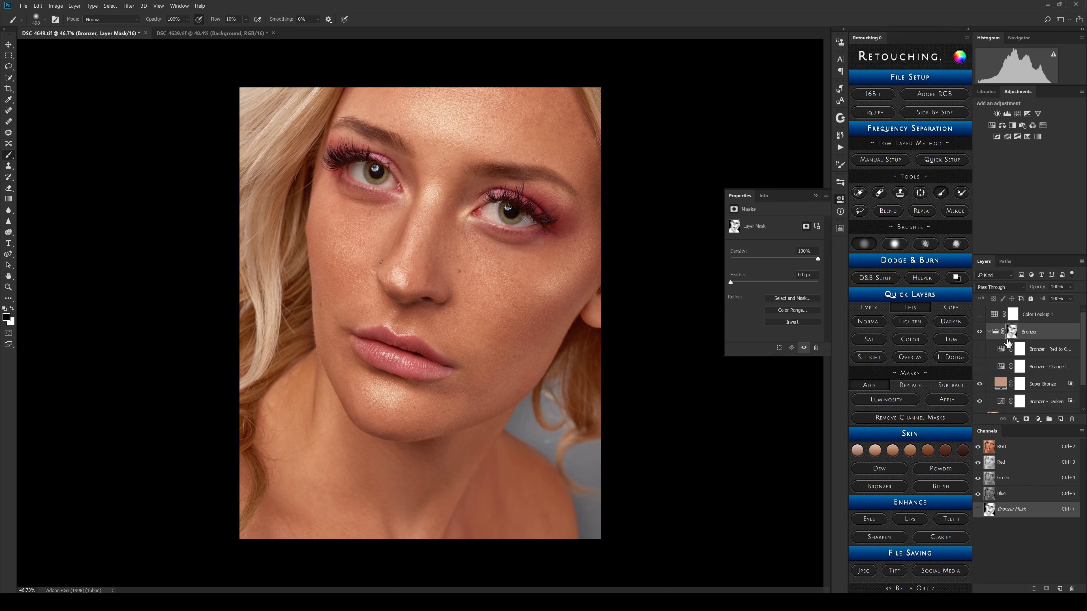
left_click(1036, 384)
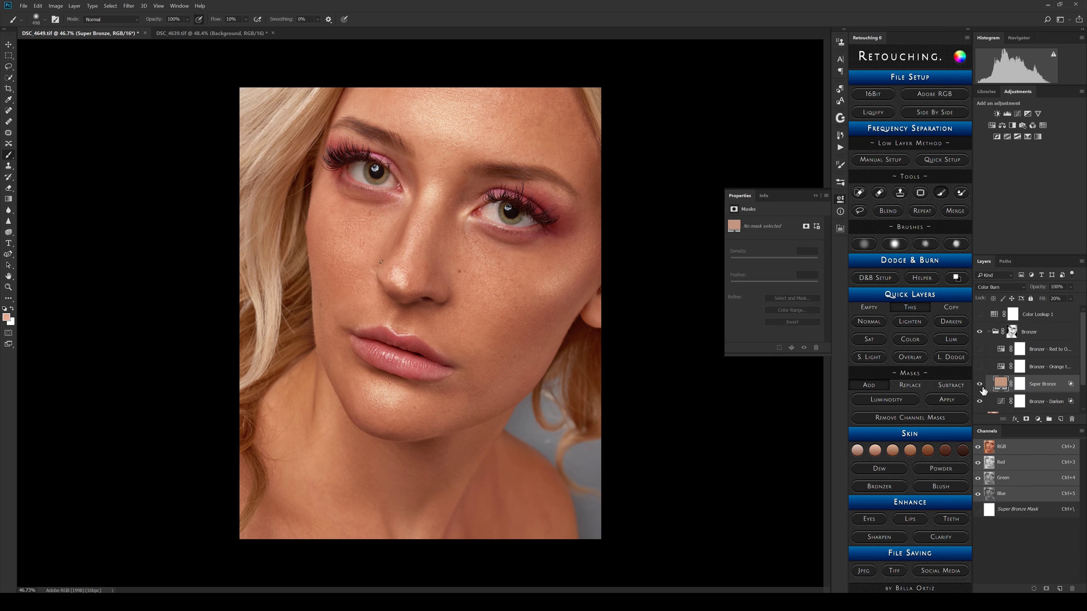
scroll(1008, 382, "down", 1)
left_click(980, 367)
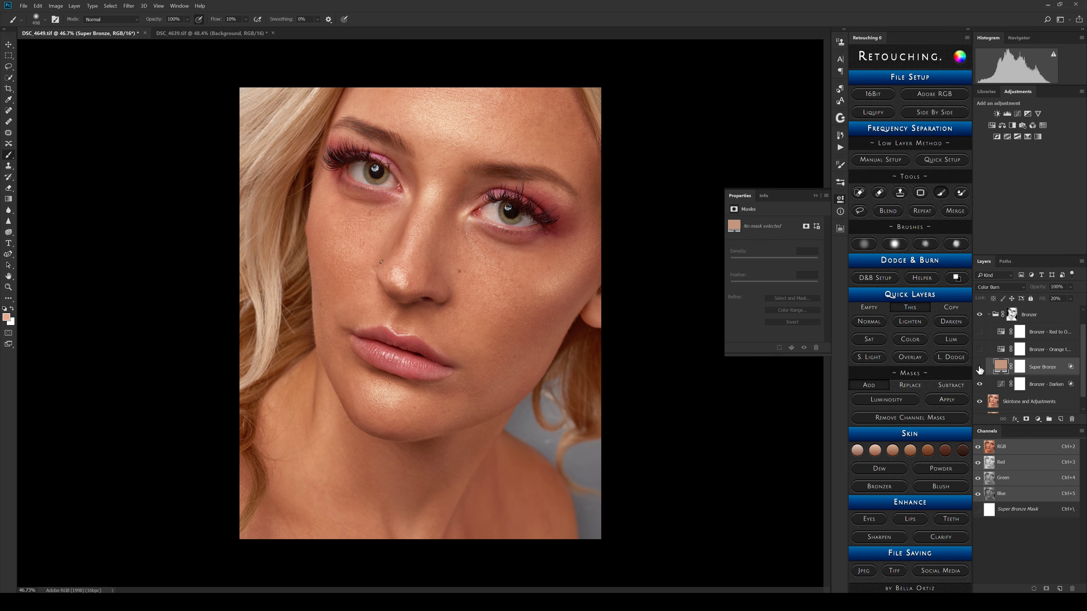
left_click(979, 384)
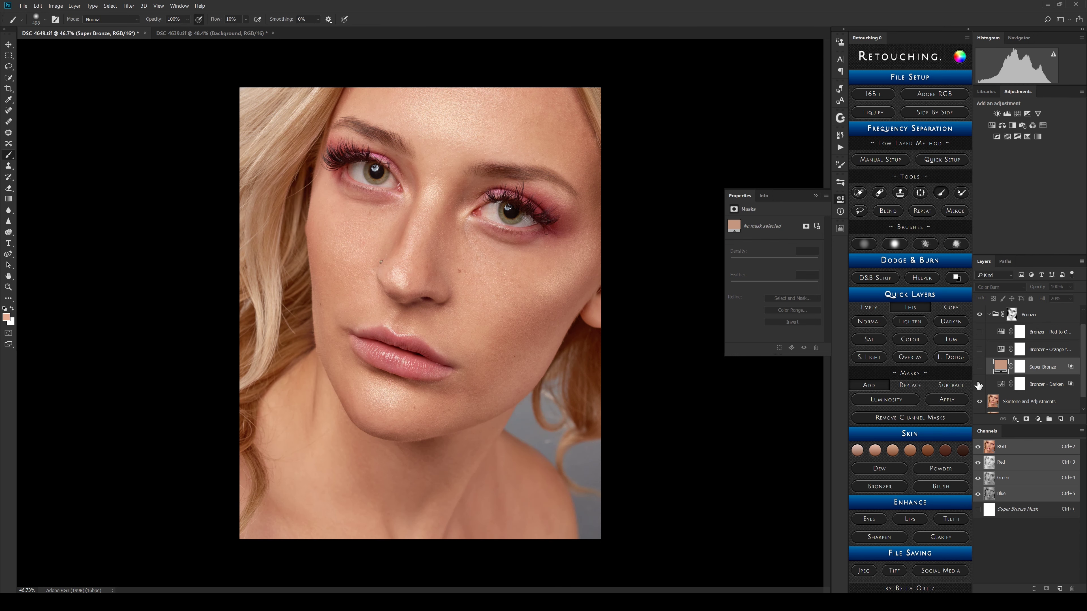
left_click(979, 384)
left_click(979, 384)
left_click(979, 384)
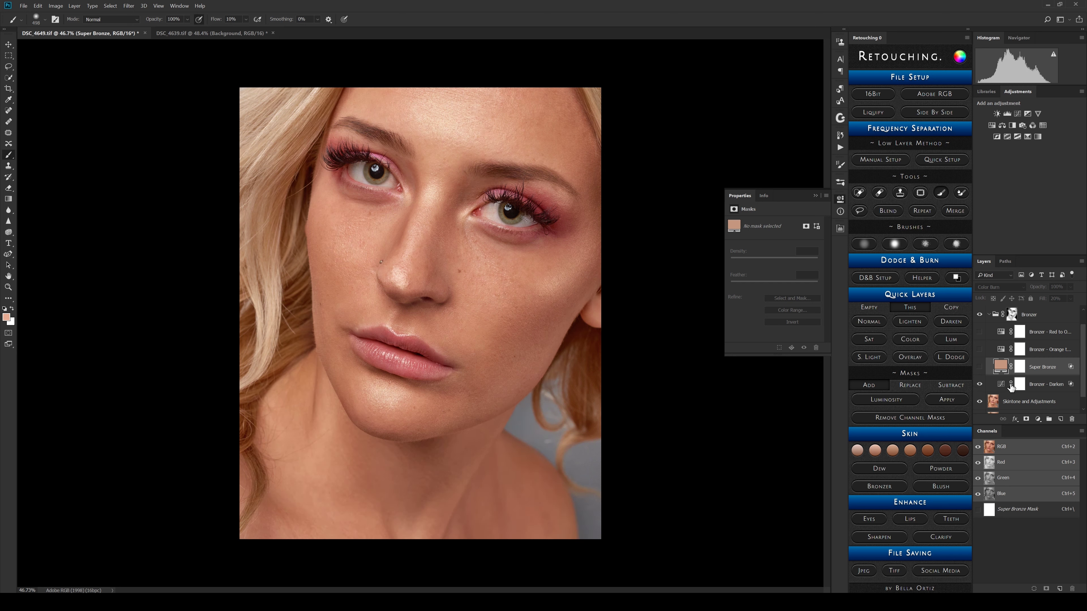
Step: Set the Bronzer - Darken layer's Blend If highlight range for the underlying layer to 136 / 206
left_click(1054, 382)
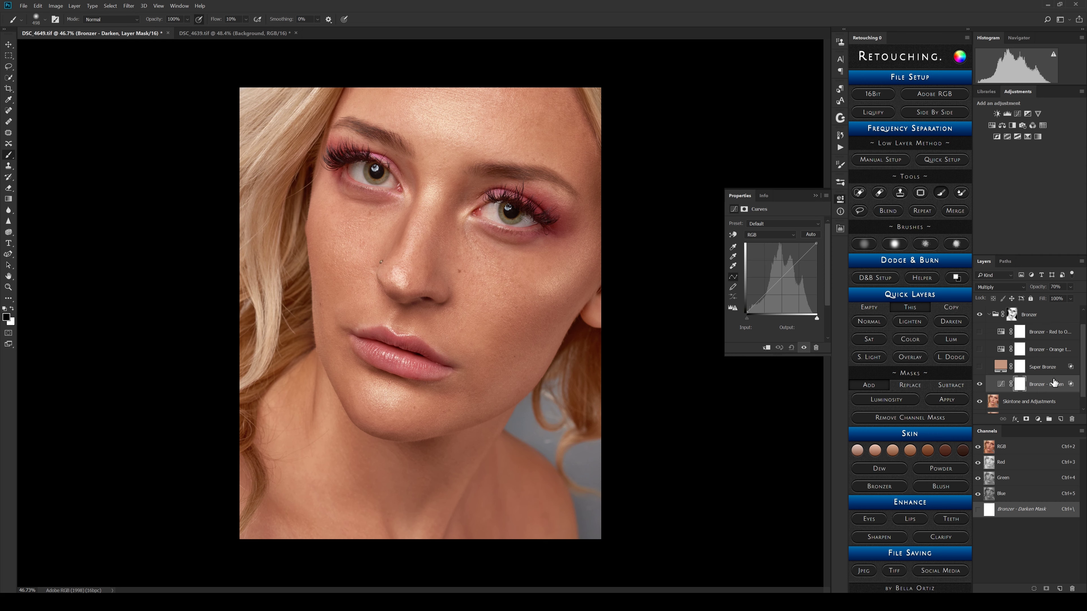
double_click(1053, 383)
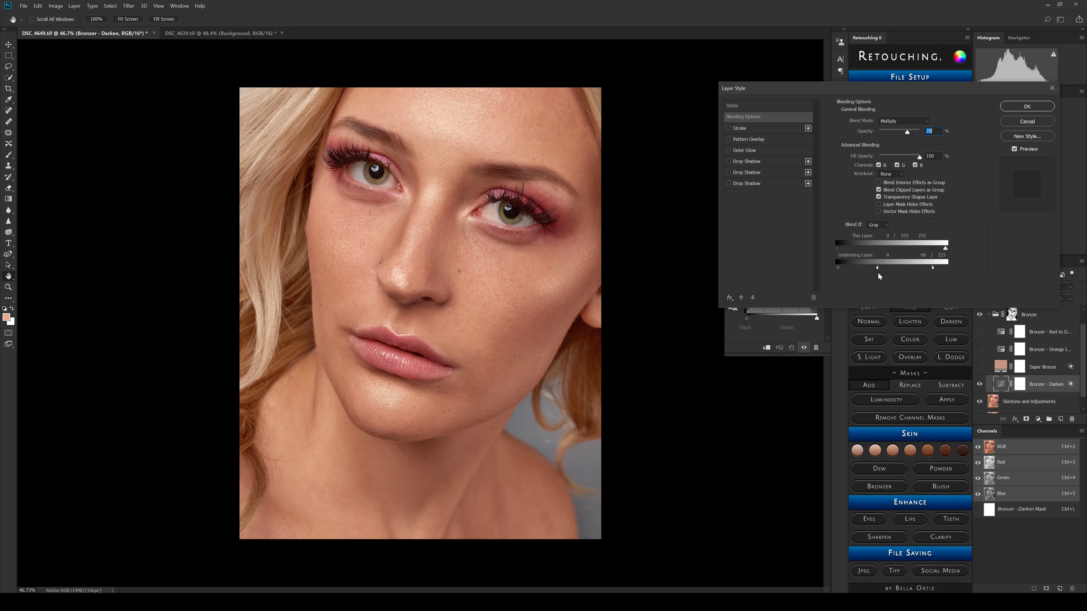
mouse_move(908, 268)
left_mouse_down()
mouse_move(897, 269)
mouse_move(907, 277)
left_mouse_up()
left_click(1011, 107)
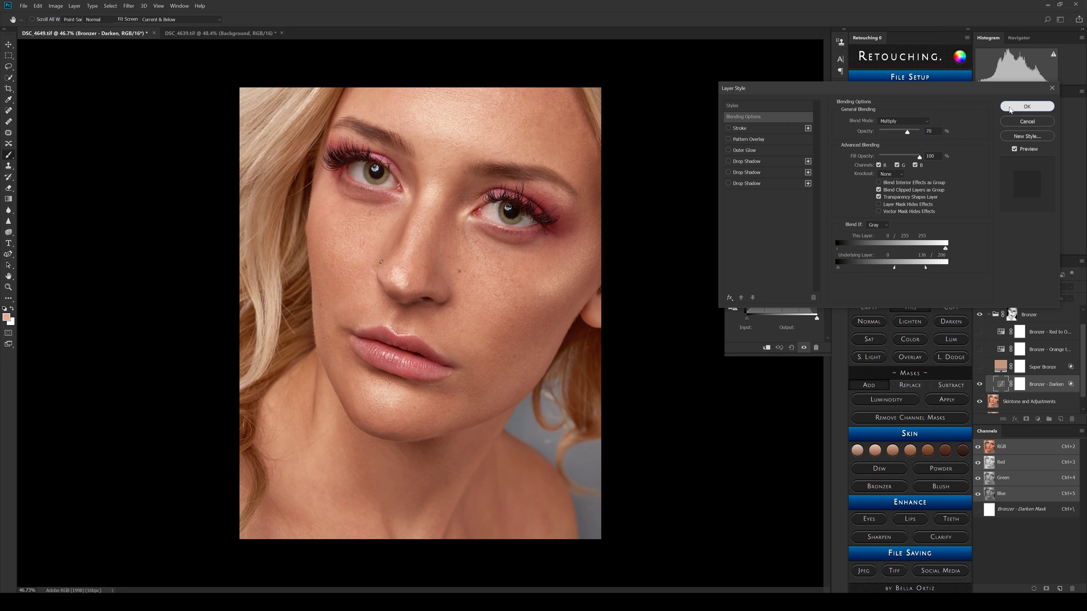
Step: Show the Super Bronze layer again and lower its fill to 0%
left_click(980, 355)
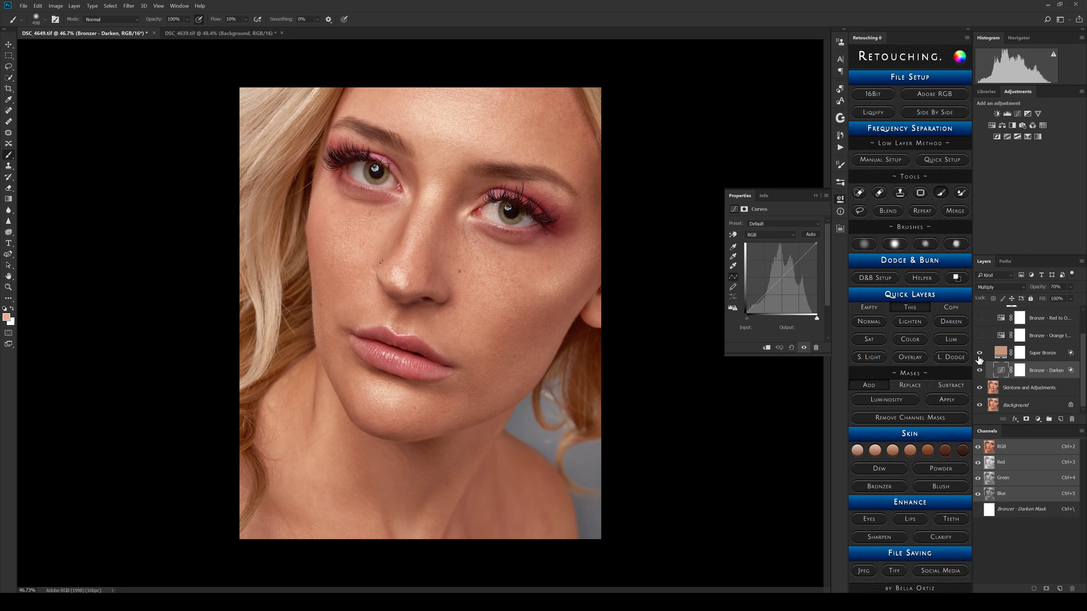
scroll(992, 370, "up", 1)
left_click(1002, 371)
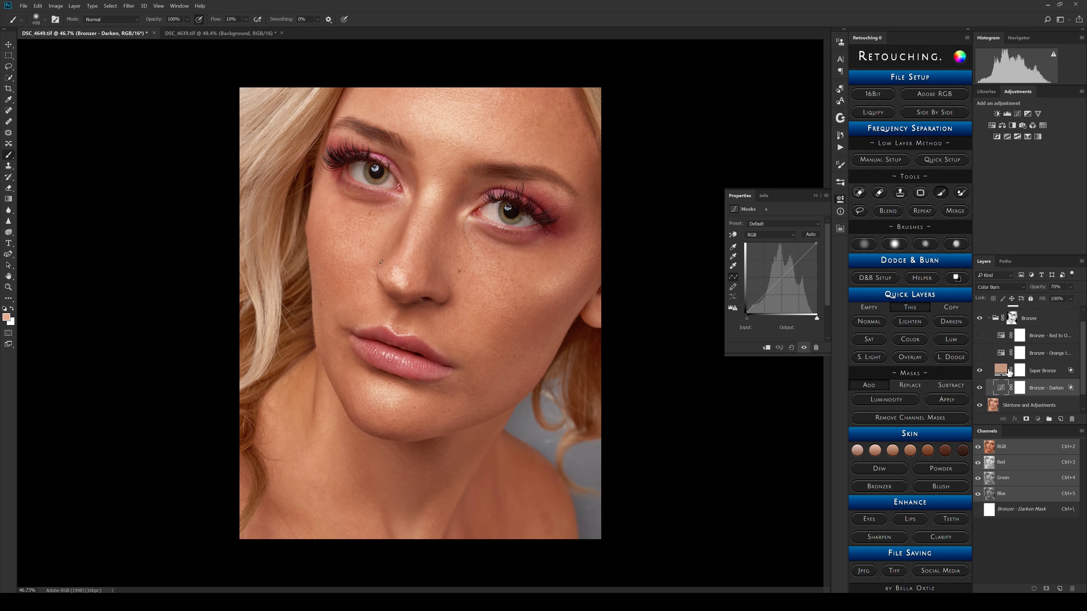
left_click(1071, 299)
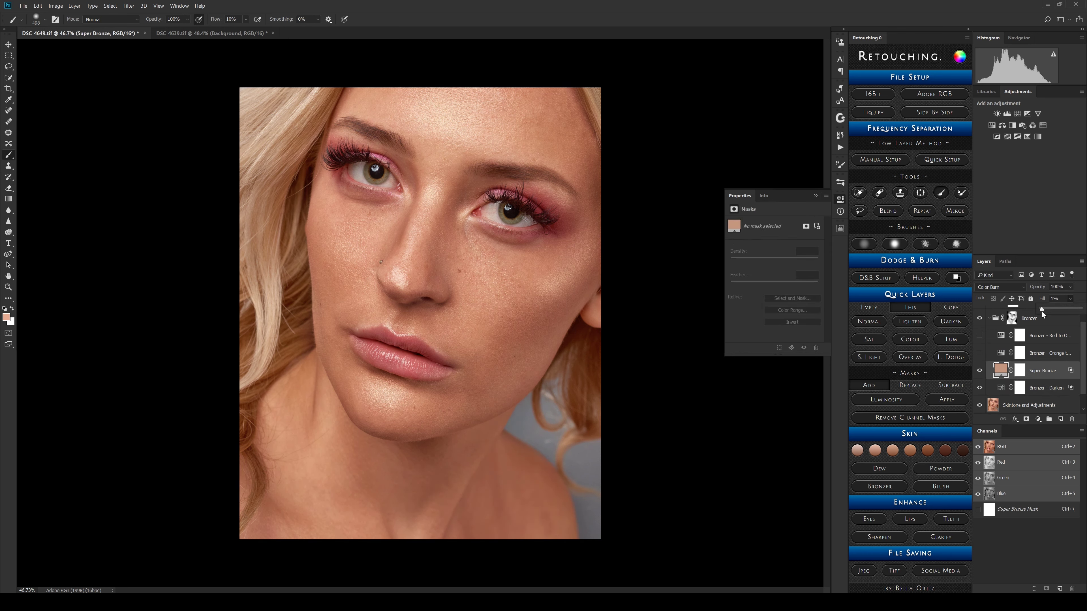
Step: Compare the skin with individual Bronzer layers hidden and shown, and view the Super Bronze layer's solid colour
left_click(980, 371)
left_click(978, 387)
left_click(979, 387)
left_click(980, 354)
double_click(1001, 370)
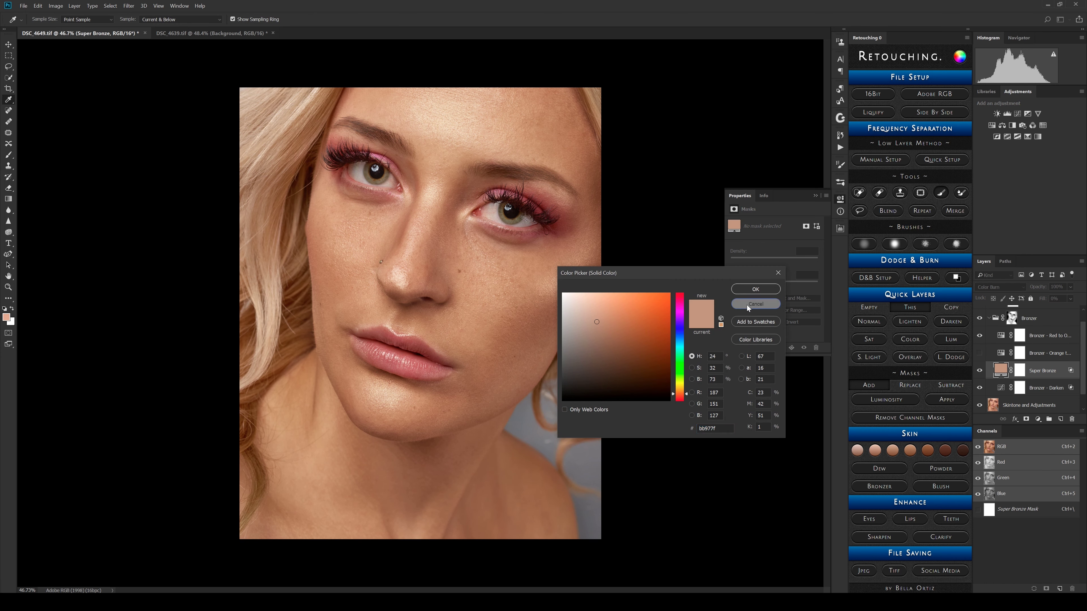
left_click(747, 305)
left_click(979, 353)
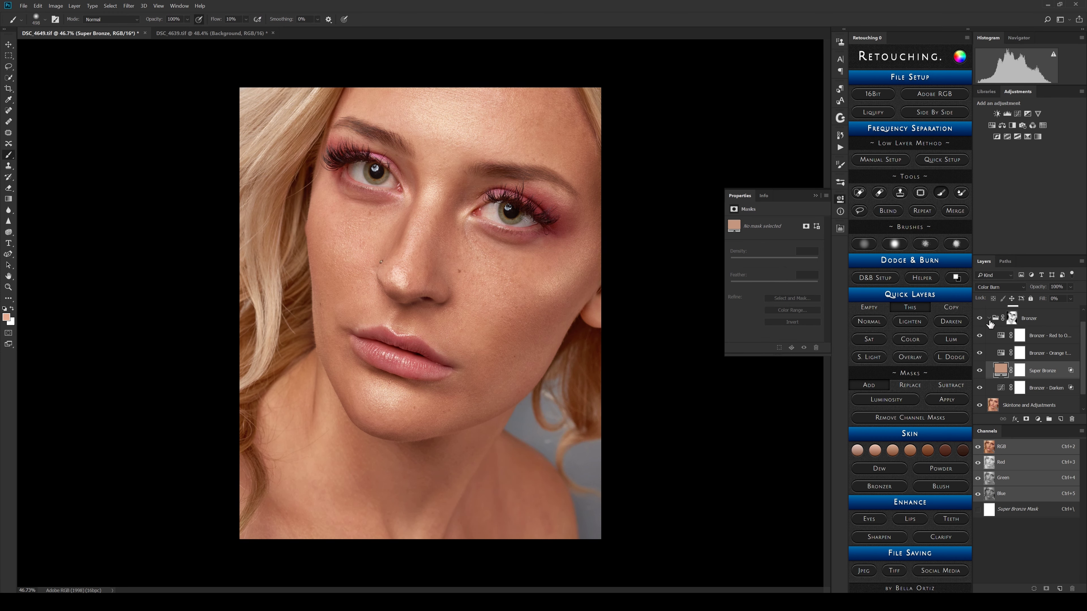
Step: Collapse the Bronzer group and delete it
left_click(1012, 318)
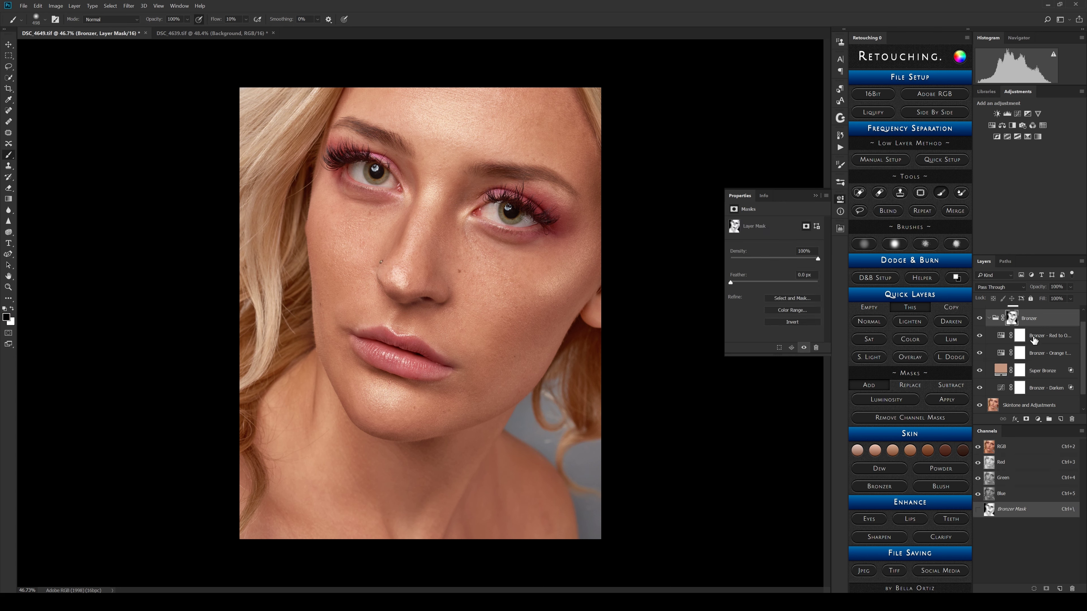
left_click(989, 318)
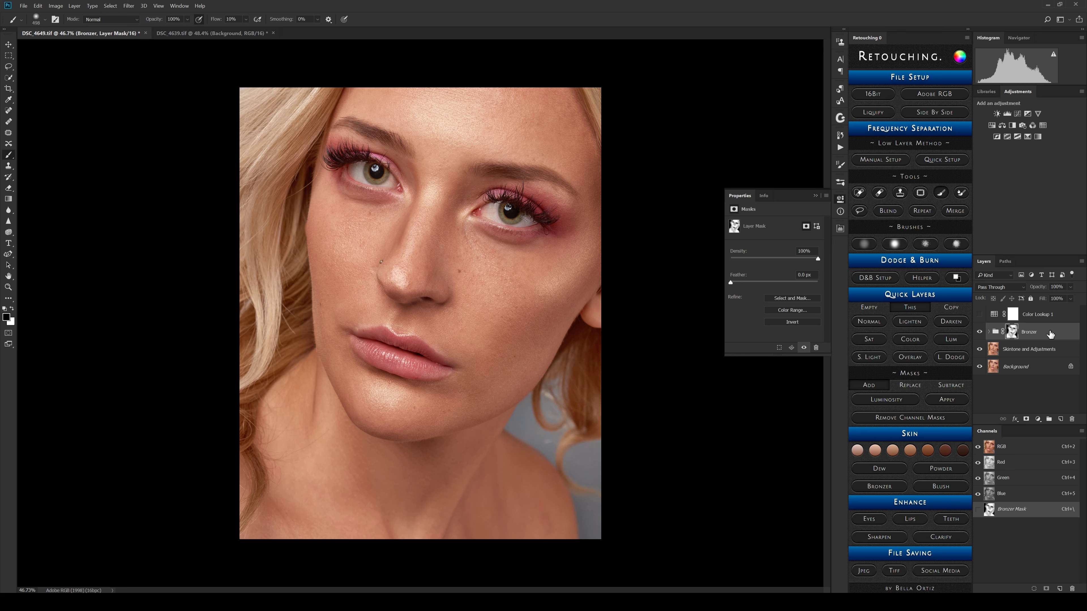
left_click_drag(1051, 333, 1075, 419)
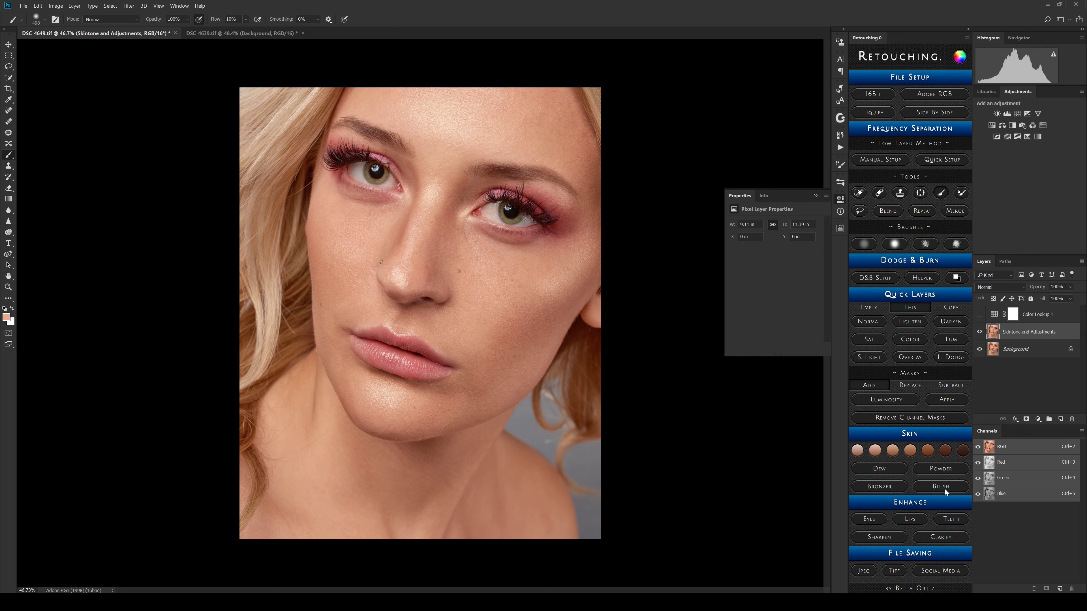
Step: Add the Blush skin effect and paint white on its mask over the cheek on the image's right side at 100% flow
left_click(944, 486)
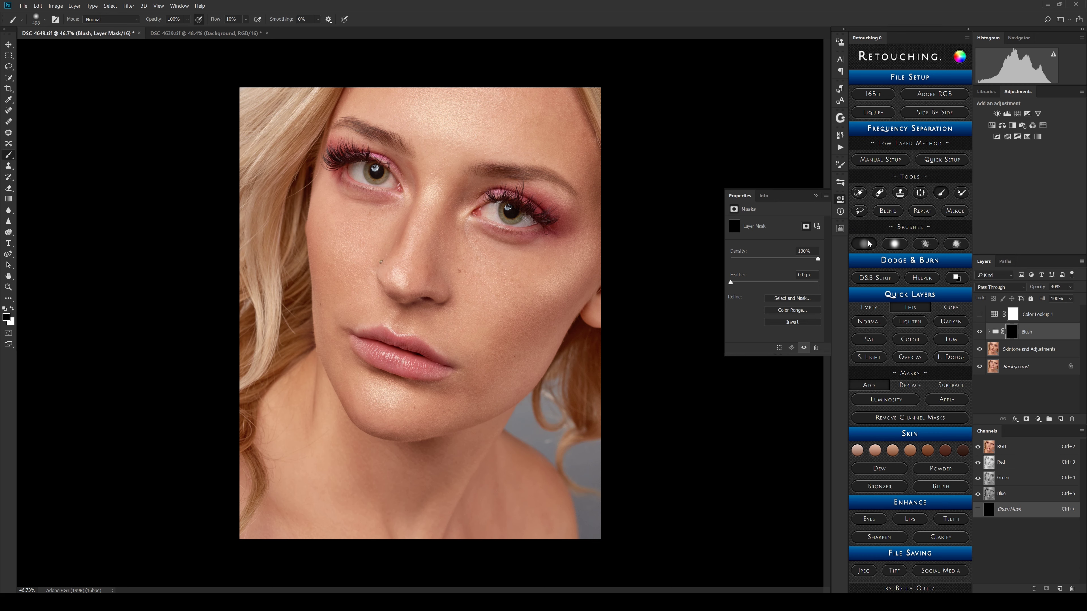
left_click(899, 246)
key("x")
left_click_drag(533, 278, 552, 279)
left_click_drag(497, 308, 557, 274)
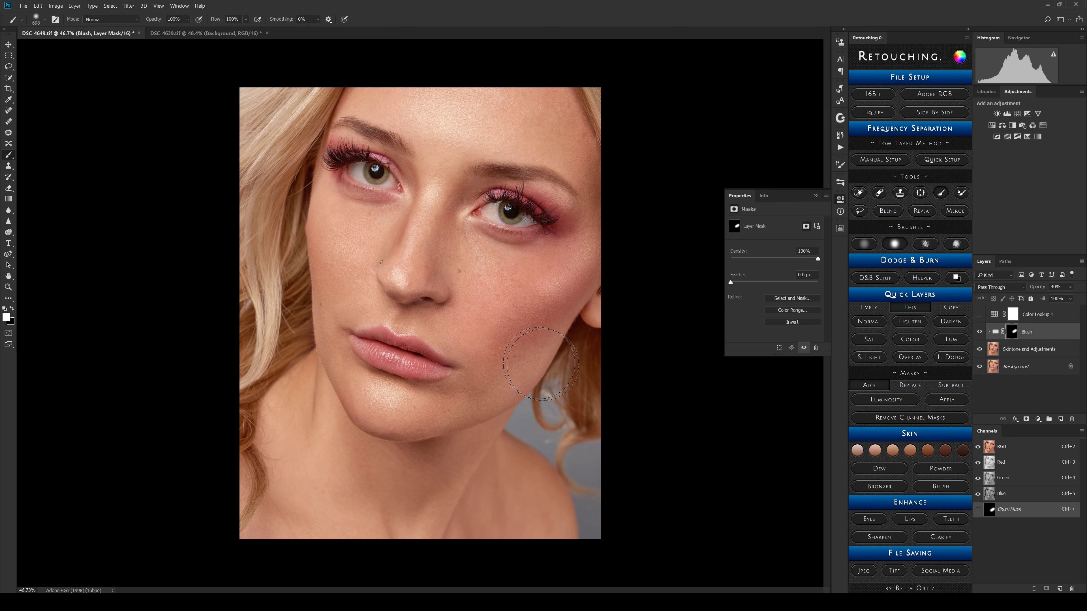
Step: Compare the cheek with and without the Blush group, expand the group and raise its opacity to 100%
left_click(980, 332)
left_click(979, 333)
left_click(995, 332)
left_click(989, 333)
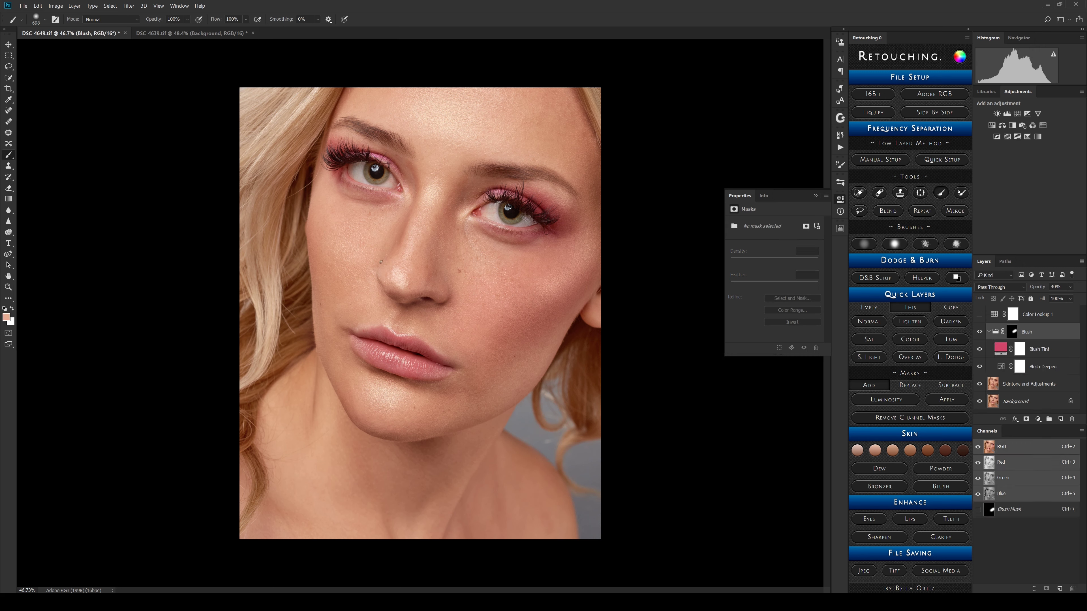
left_click(1071, 287)
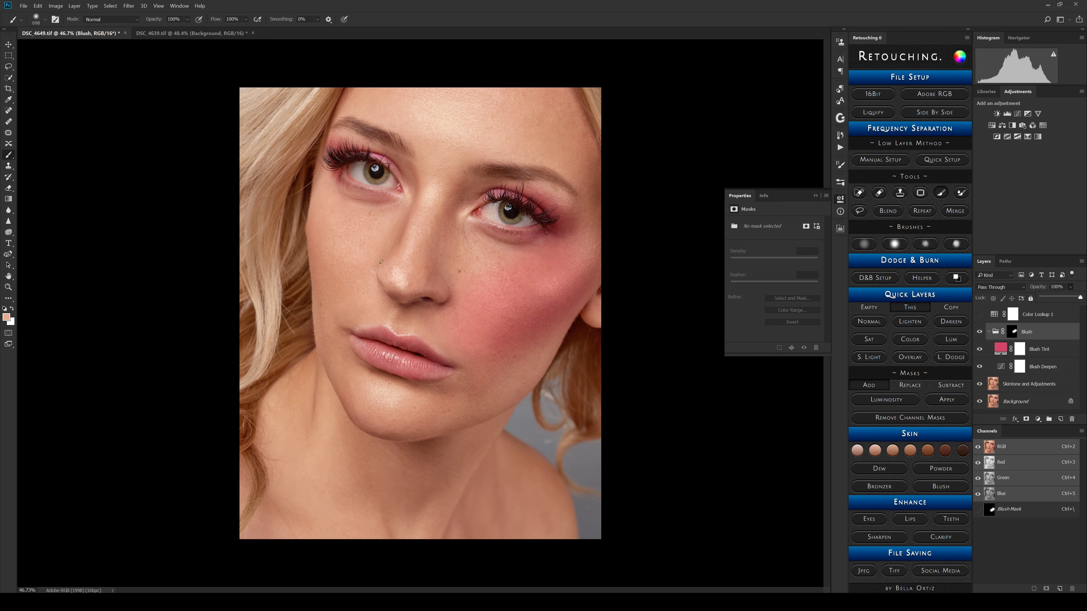
Step: Change the Blush Tint layer's solid colour to the red bb4848 and check its effect on the cheek
left_click(1001, 349)
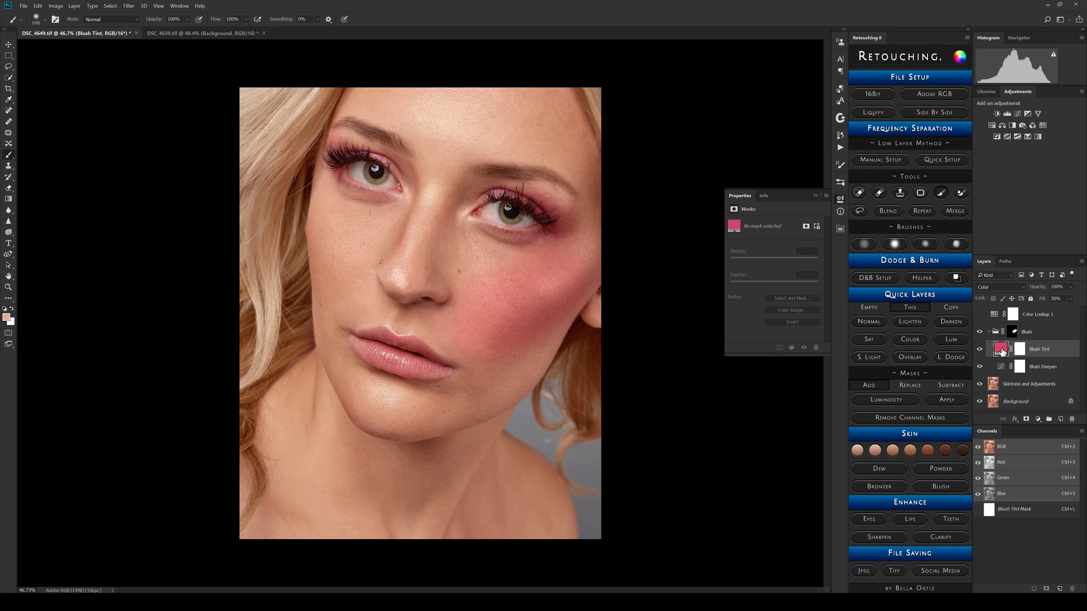
double_click(1002, 351)
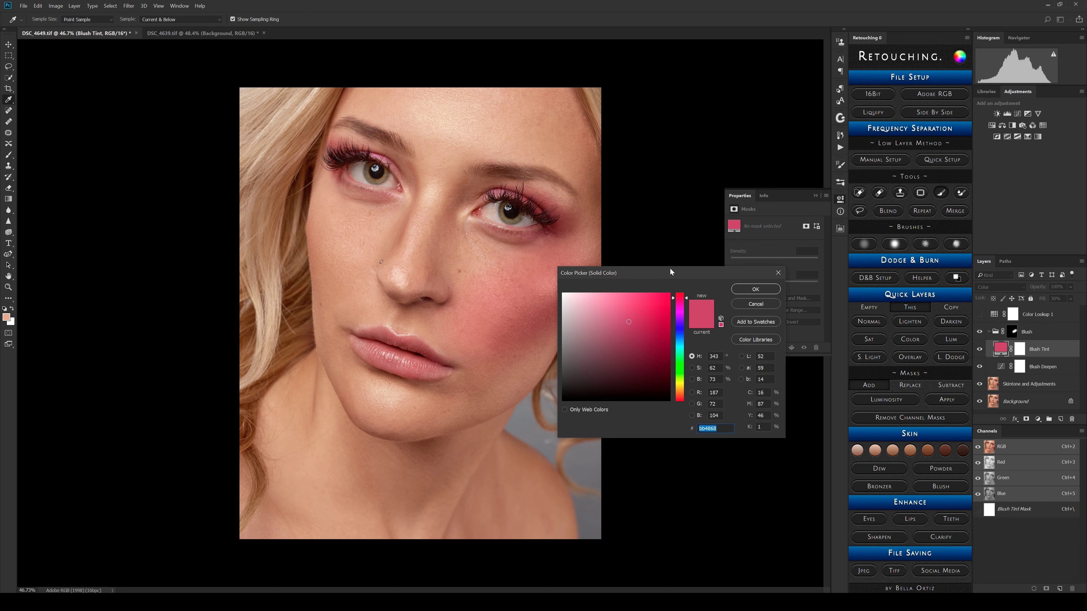
left_click_drag(654, 272, 749, 245)
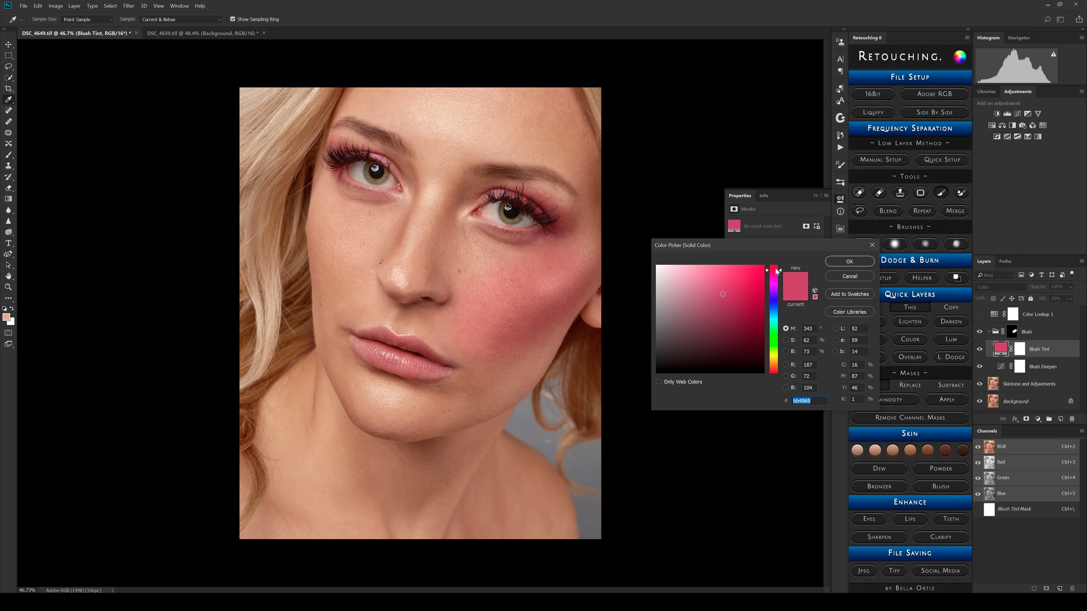
left_click_drag(777, 271, 778, 270)
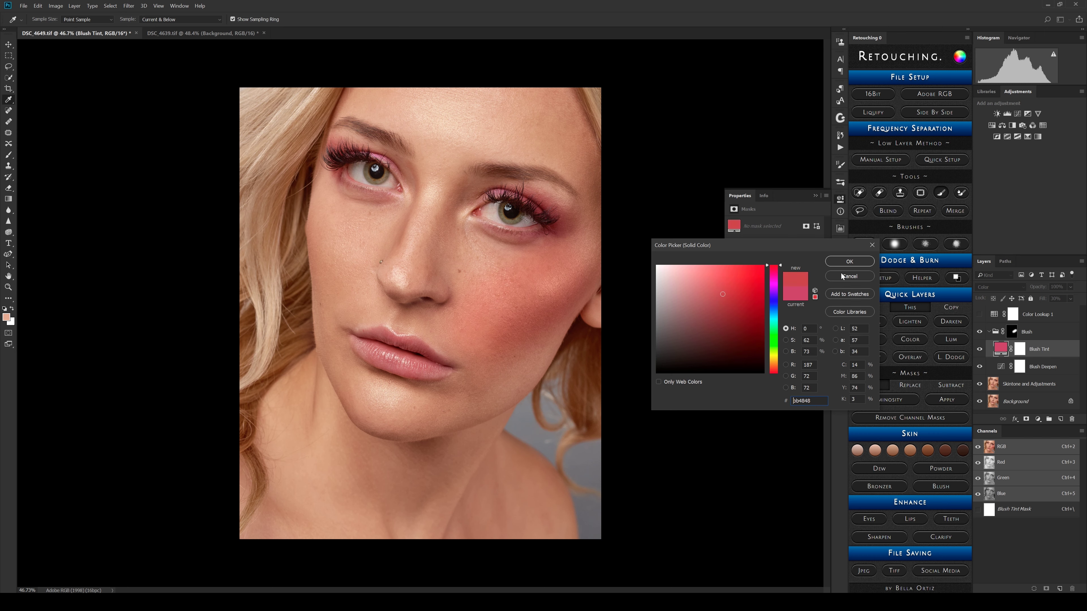
left_click(849, 263)
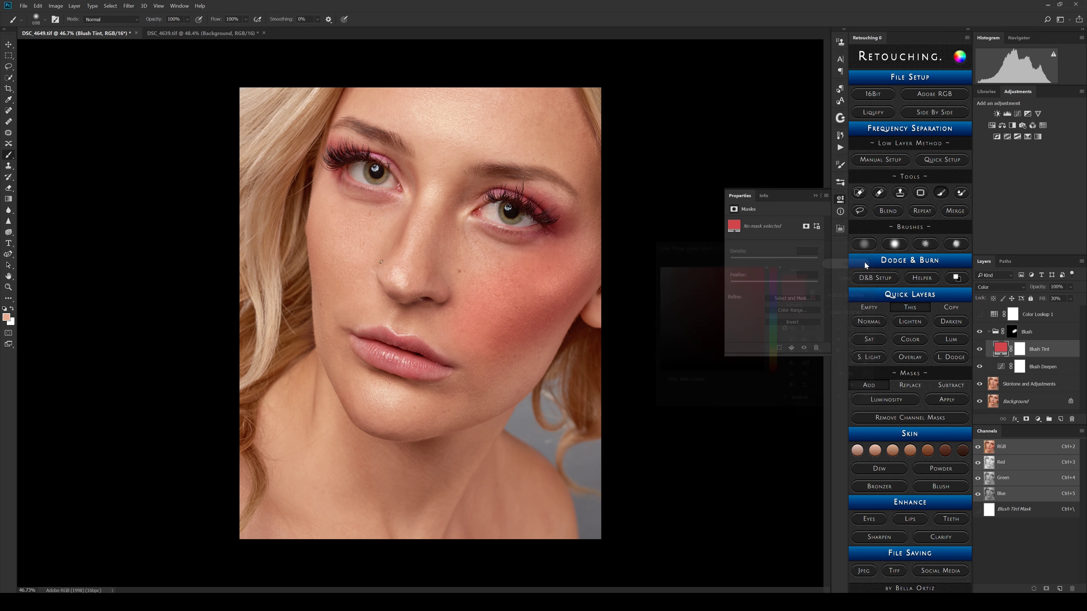
left_click(979, 349)
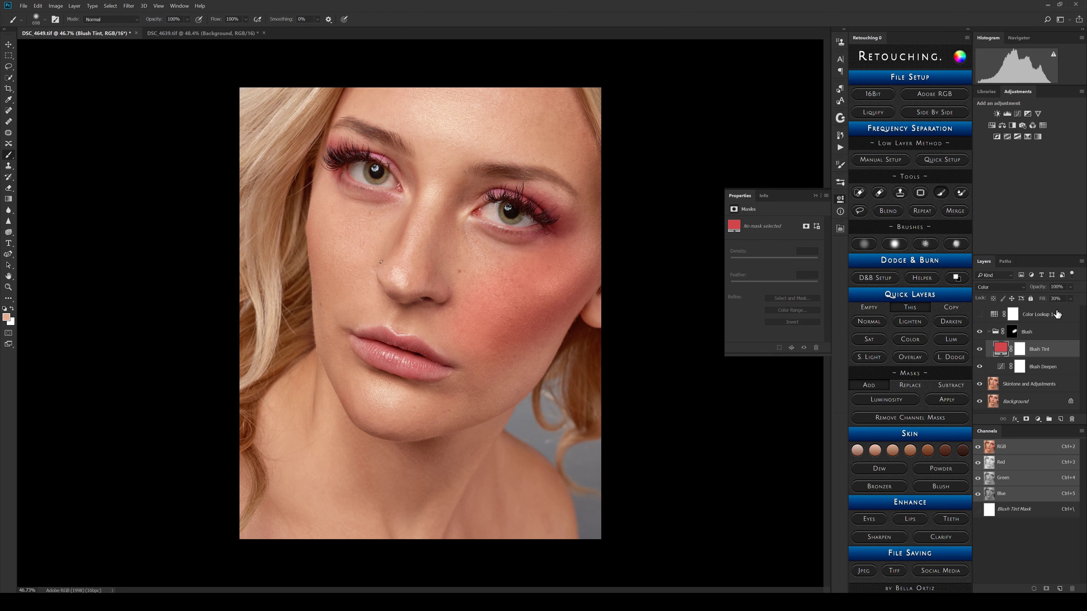
Step: Lower the whole Blush group's opacity to 47%
left_click(1040, 334)
left_click(1070, 287)
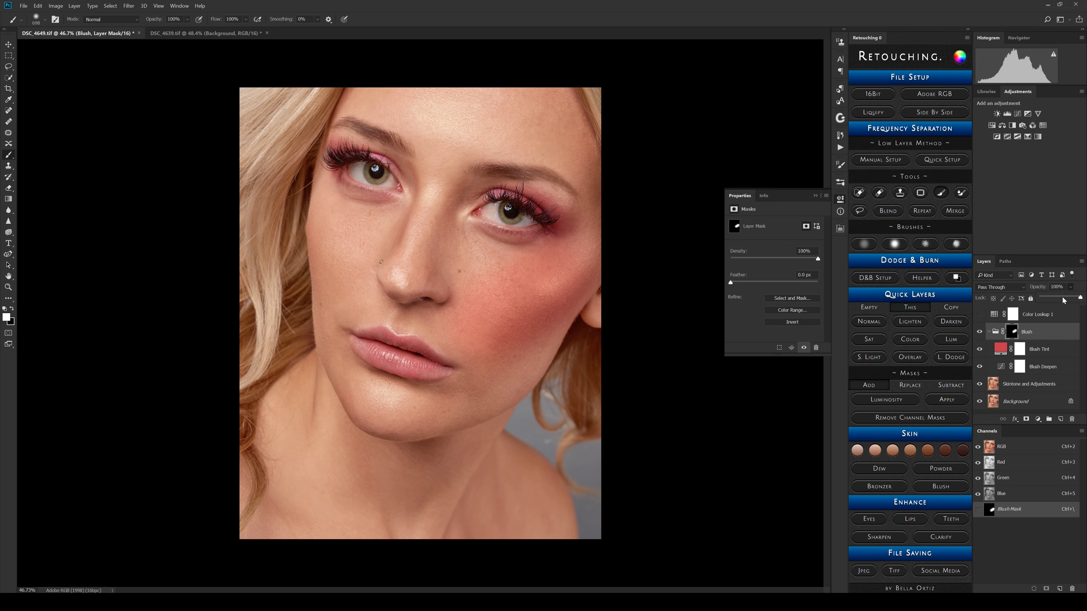
left_click(1062, 298)
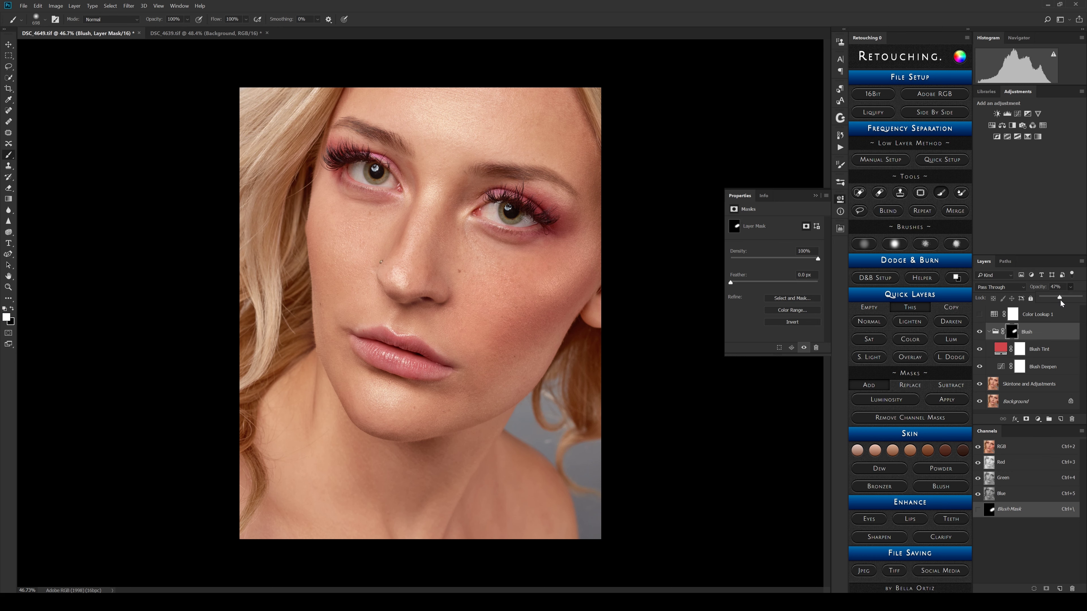
Step: Inspect the Blush Tint and Blush Deepen layers and compare the cheek with and without the Blush Deepen layer
left_click(1036, 367)
left_click(1040, 351)
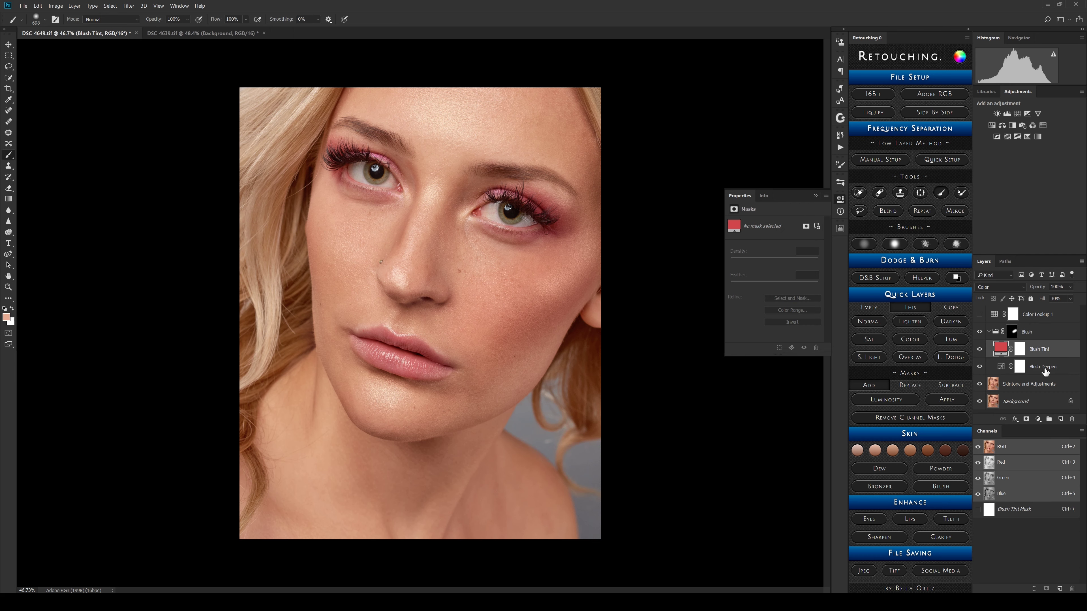
left_click(1044, 368)
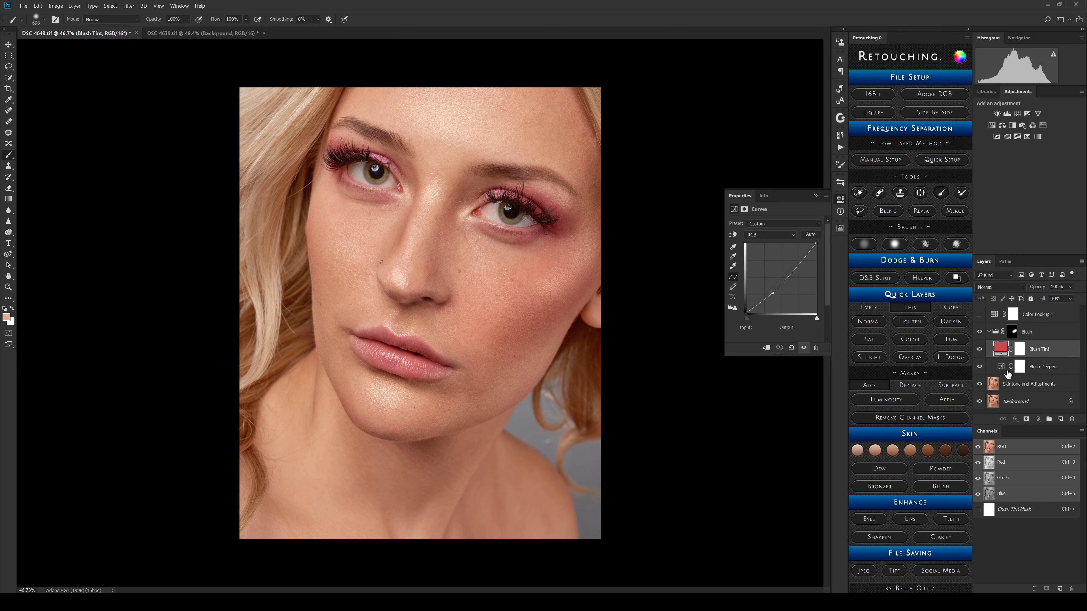
left_click(981, 367)
left_click(981, 366)
left_click(982, 367)
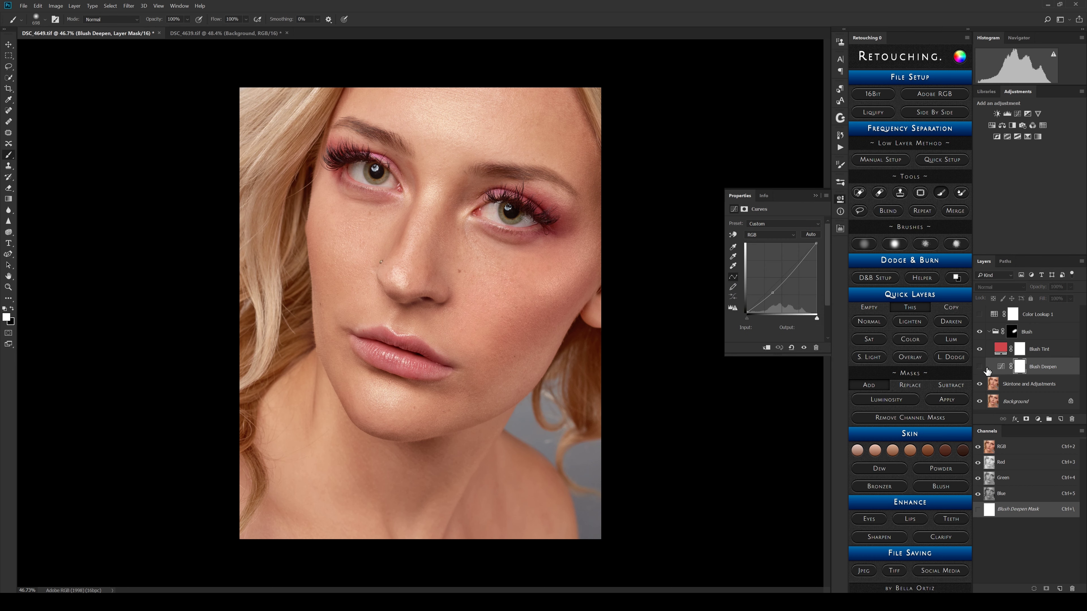
double_click(987, 369)
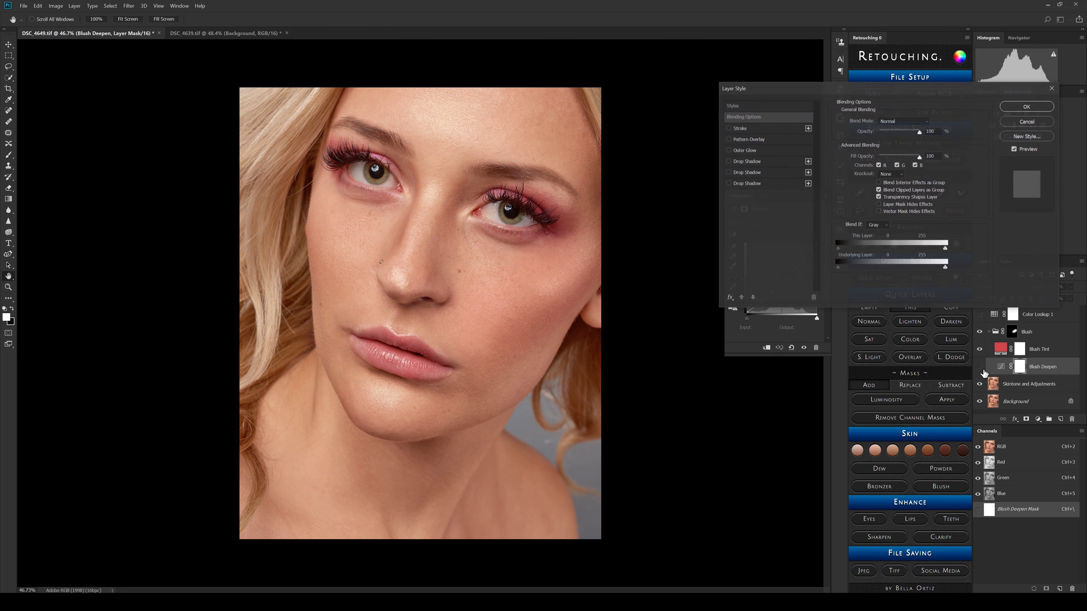
left_click(1041, 124)
left_click(980, 367)
left_click(981, 367)
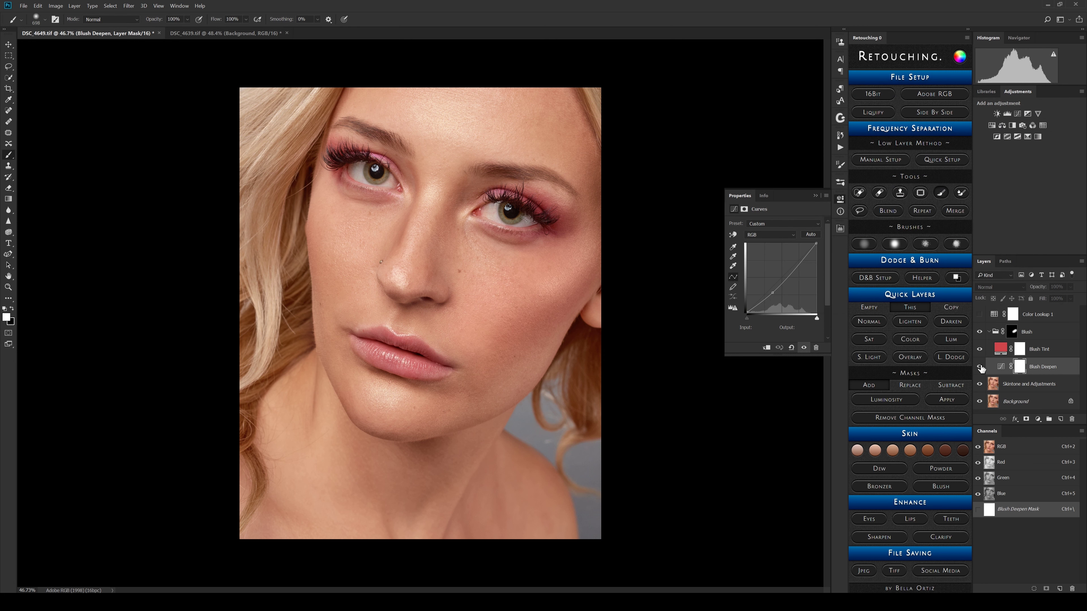
left_click(981, 367)
left_click(981, 367)
left_click(981, 367)
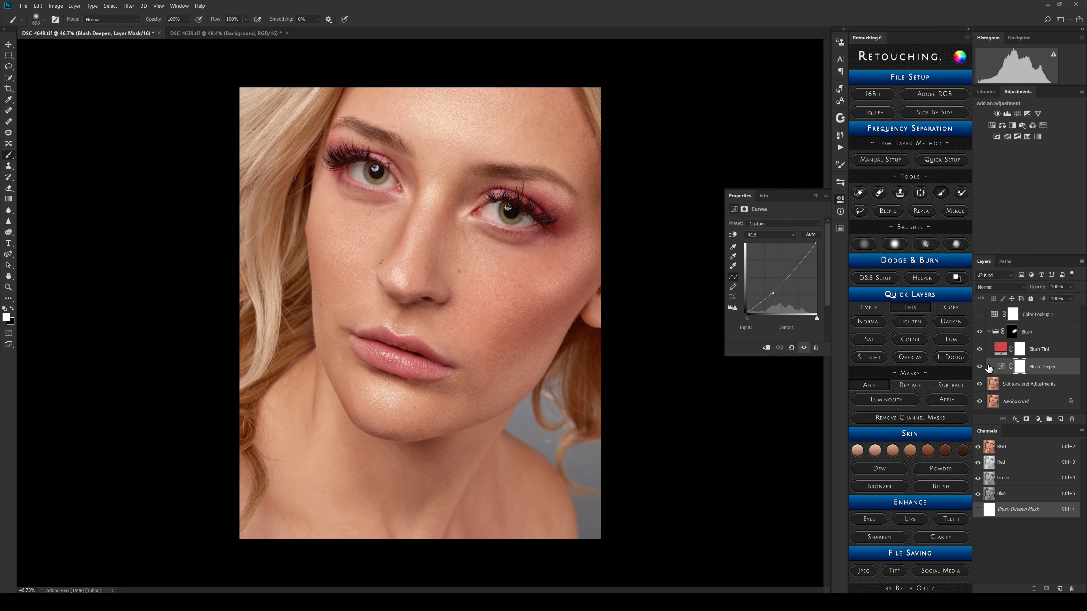
Step: Collapse the Blush group, try painting white on its mask over the cheek on the image's left side, and undo the stroke
left_click(989, 331)
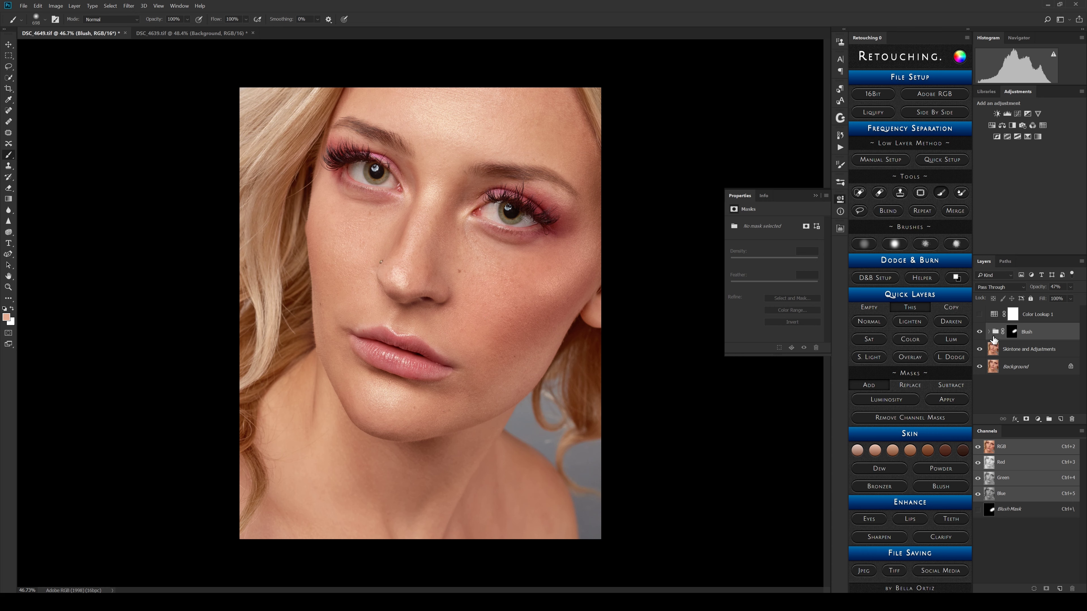
left_click(1013, 333)
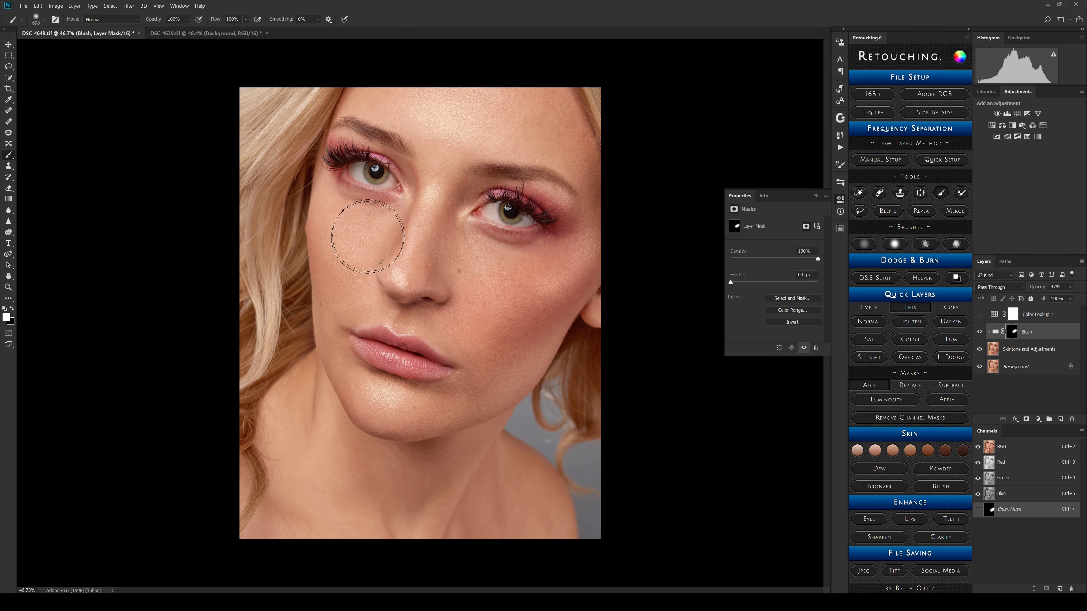
left_click_drag(328, 257, 345, 231)
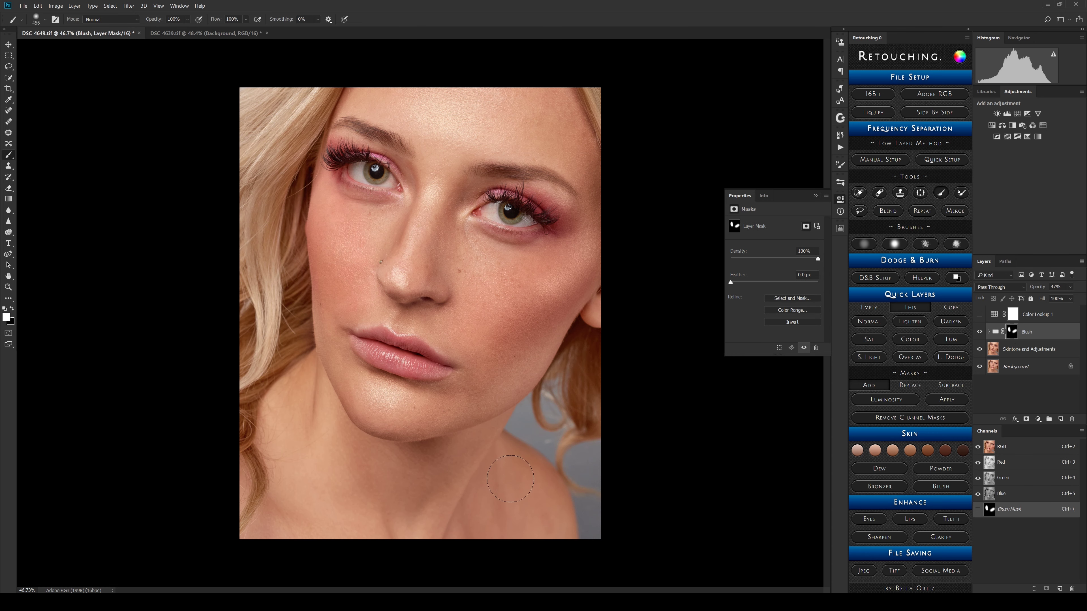
key("ctrl+z")
Step: Set the brush flow to 10% and merge the Blush group with the Skintone and Adjustments layer
key("shift+1")
key("x")
key("x")
left_click(1033, 363)
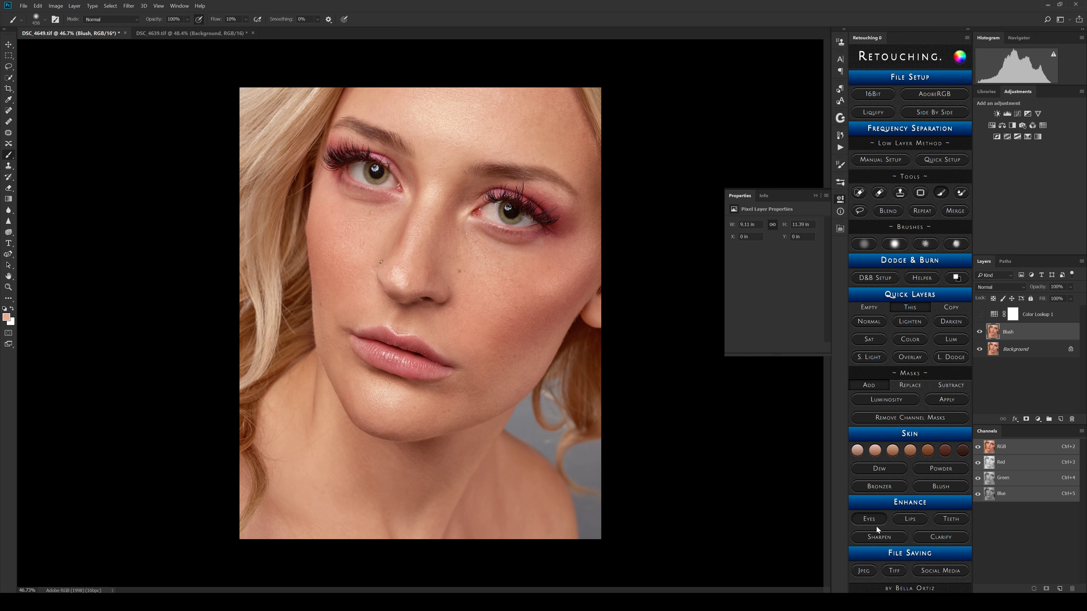
Step: Add the Eyes enhancement, dismiss its instruction message and expand the Eyes group
left_click(884, 538)
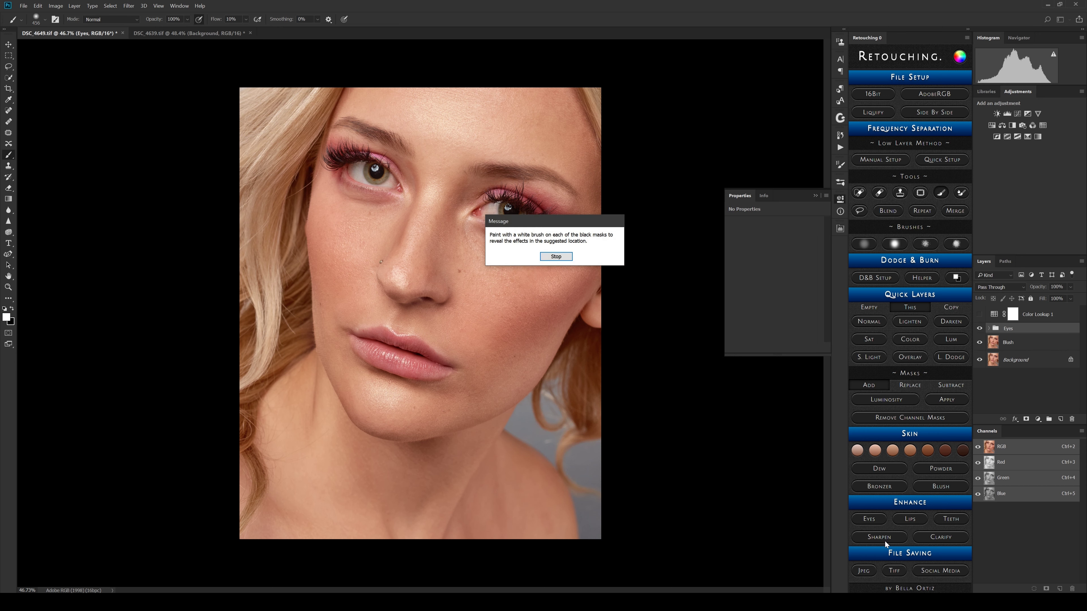
left_click_drag(543, 220, 651, 209)
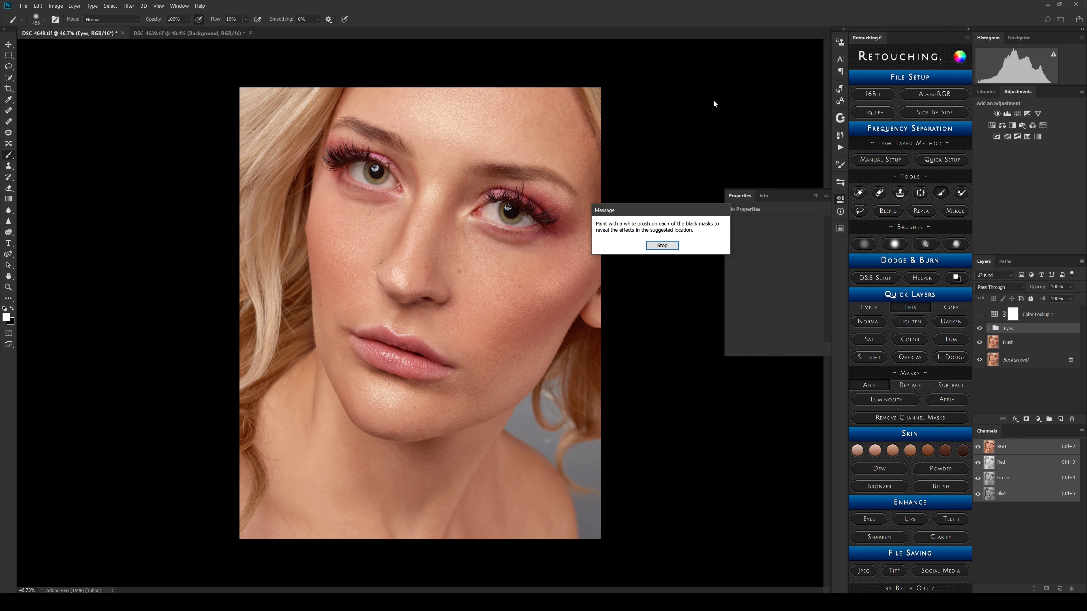
left_click_drag(642, 214, 521, 243)
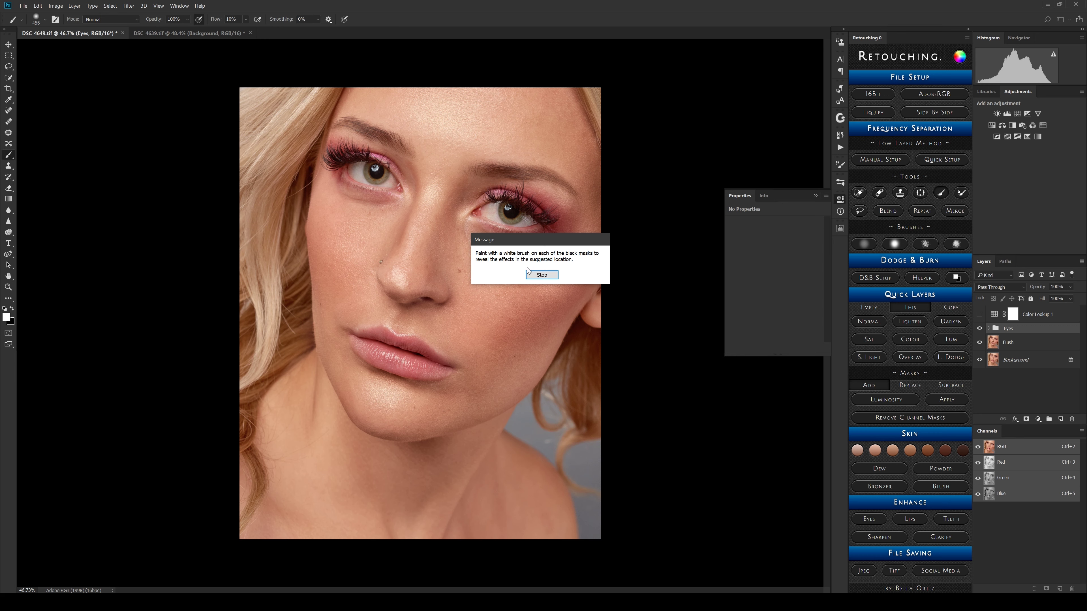
left_click(547, 275)
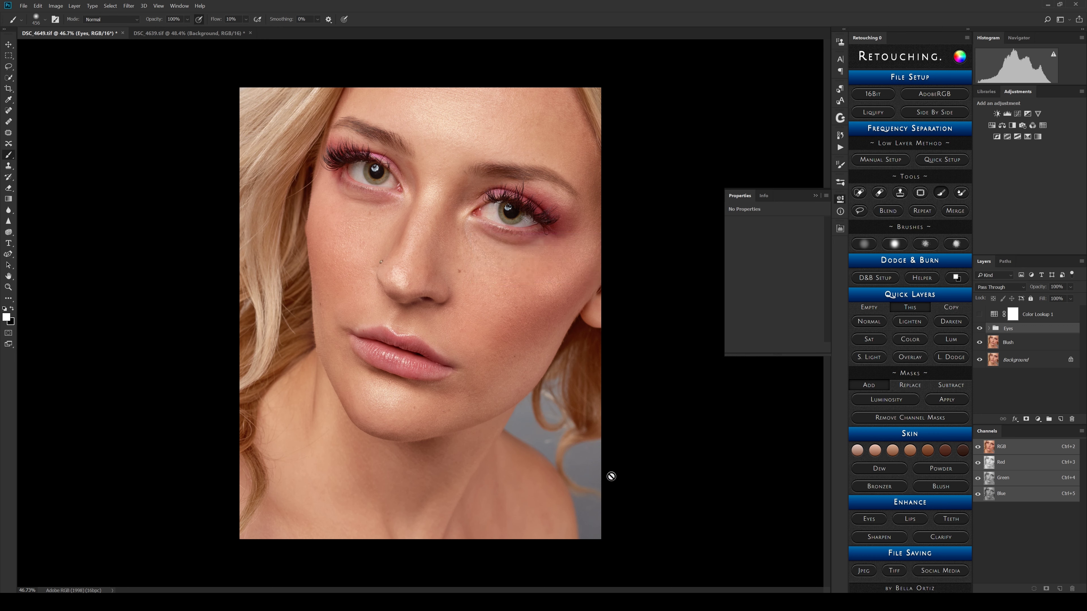
left_click(989, 329)
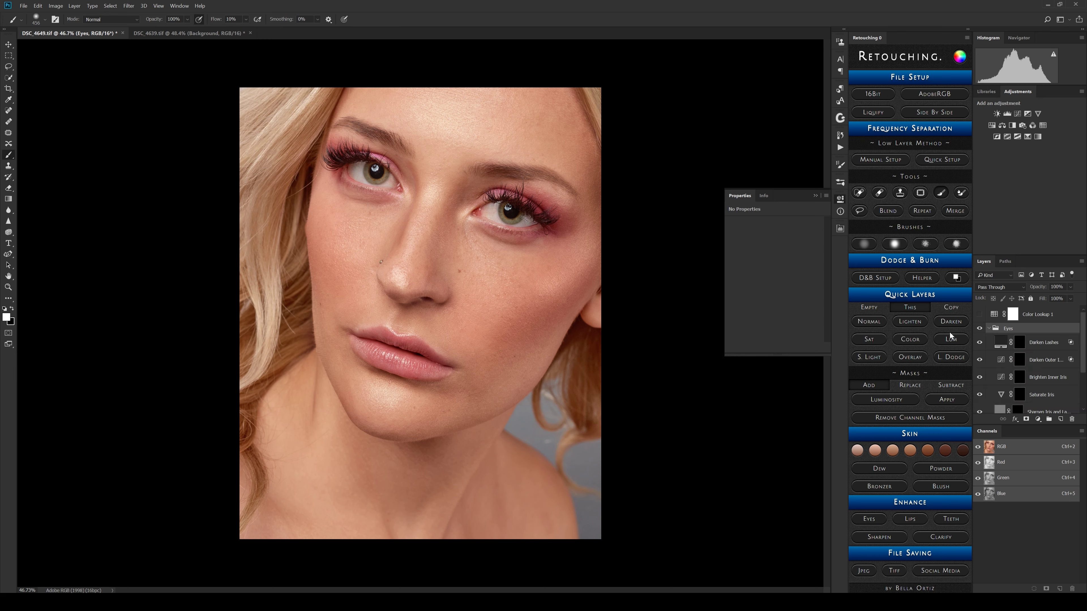
Step: Look through the Eyes group's layers from Darken Lashes down to Eyes Brighten to see what each one adjusts
left_click(1020, 344)
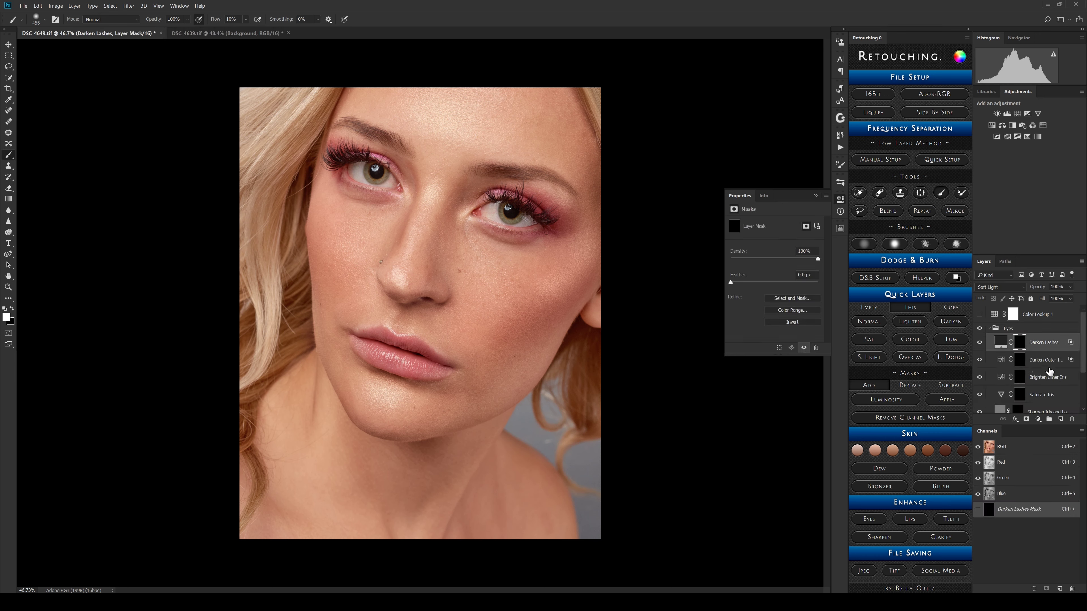
left_click(1048, 361)
scroll(1083, 376, "down", 1)
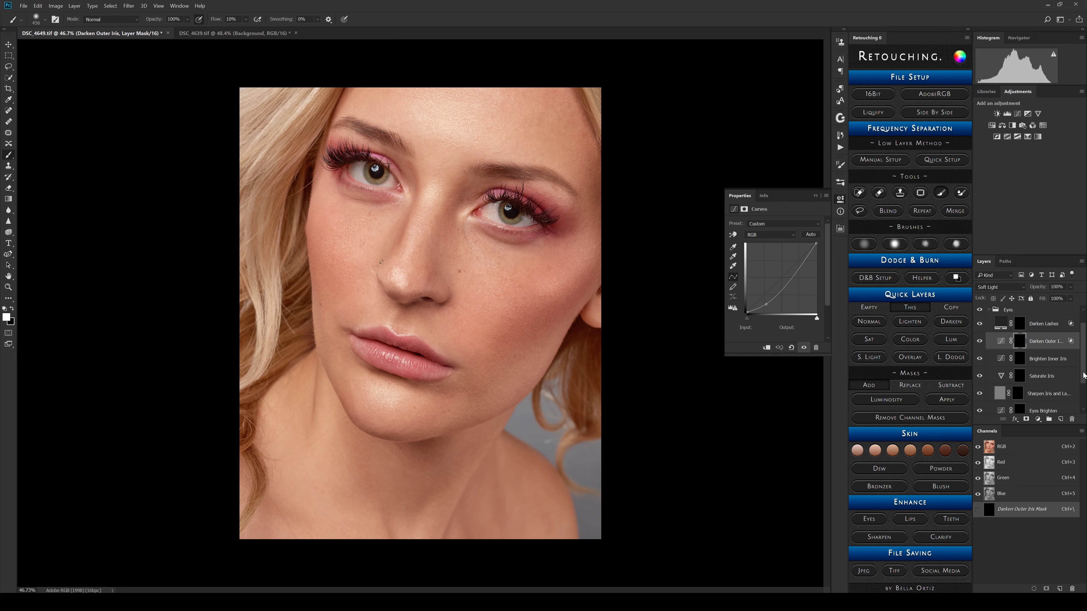
left_click(1060, 359)
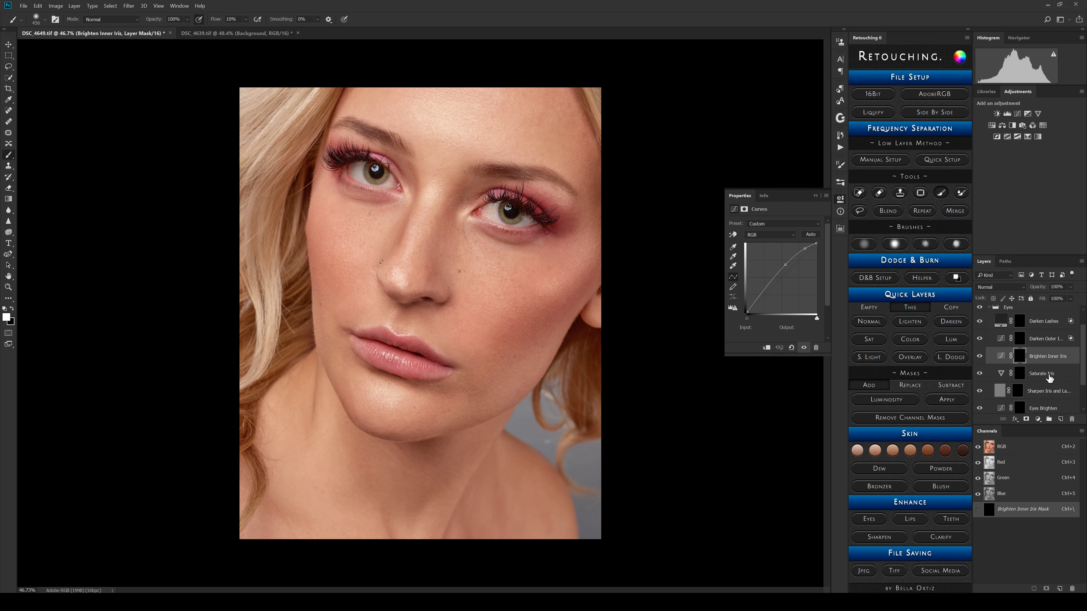
left_click(1049, 376)
scroll(1053, 371, "down", 1)
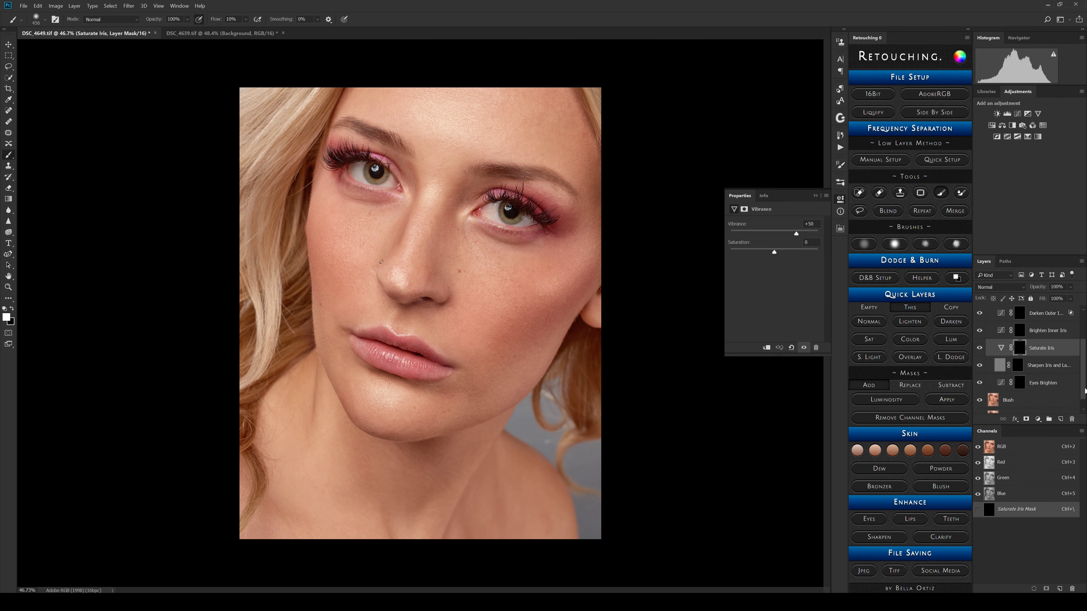
left_click(1055, 367)
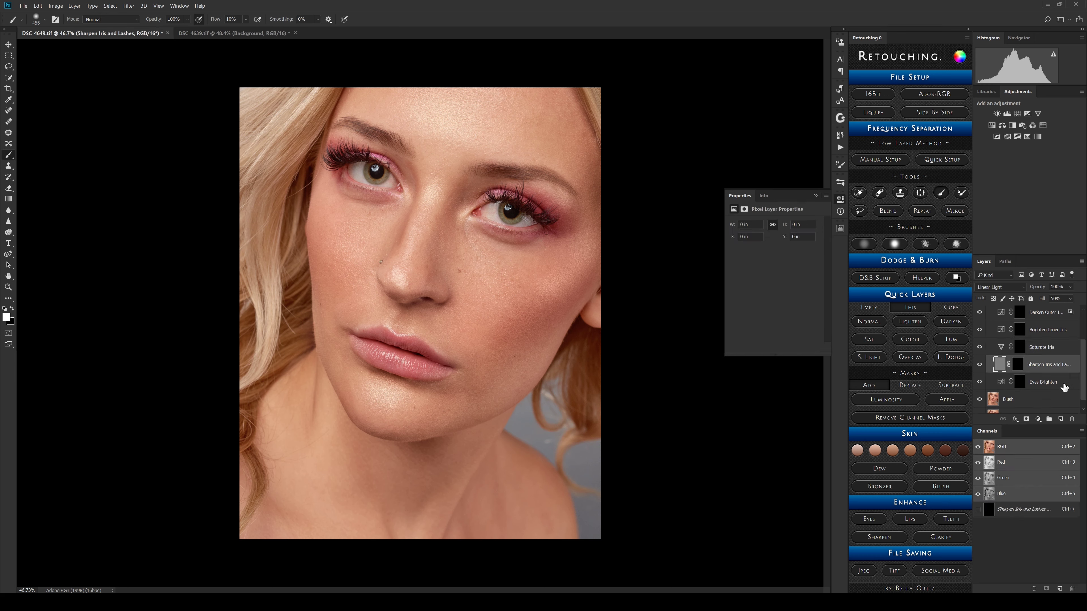
left_click(1047, 385)
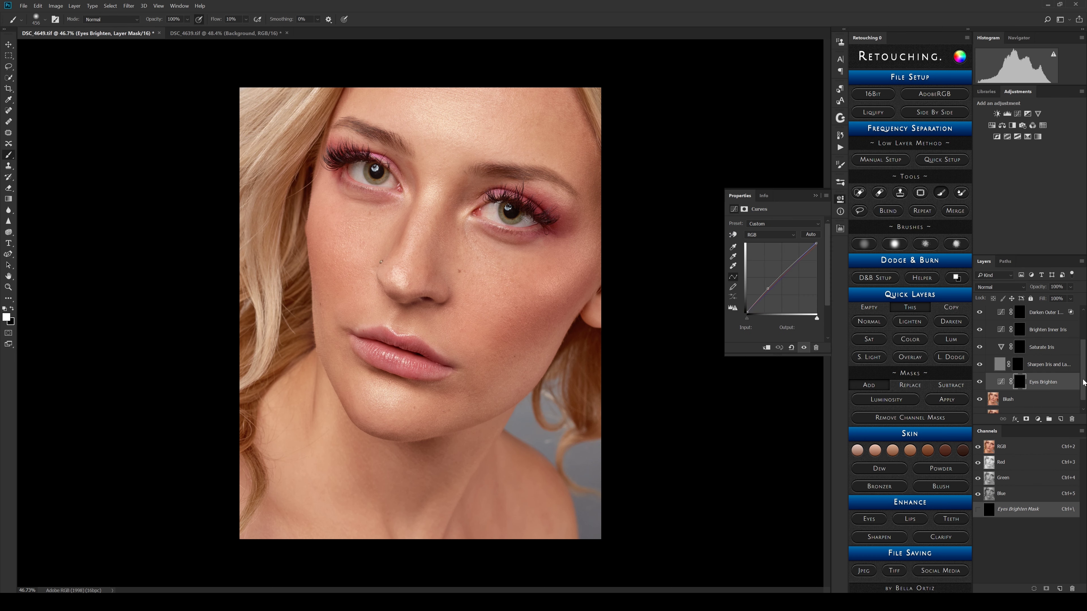
scroll(1084, 382, "up", 3)
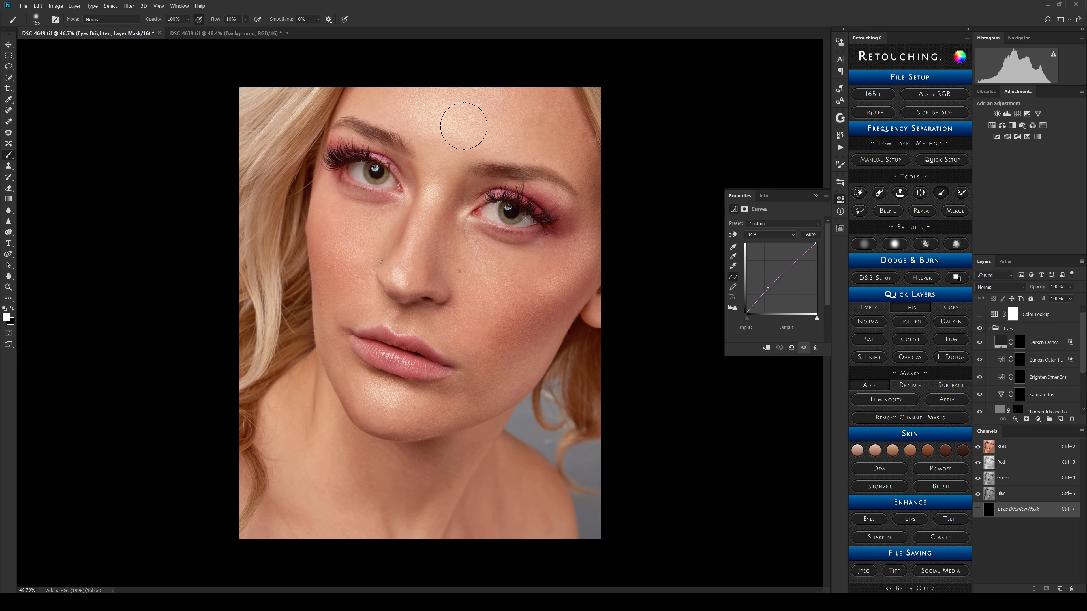
Step: Paint white on the Darken Lashes mask over the lashes of the image's right eye at 10% flow and check the effect
scroll(498, 201, "up", 5)
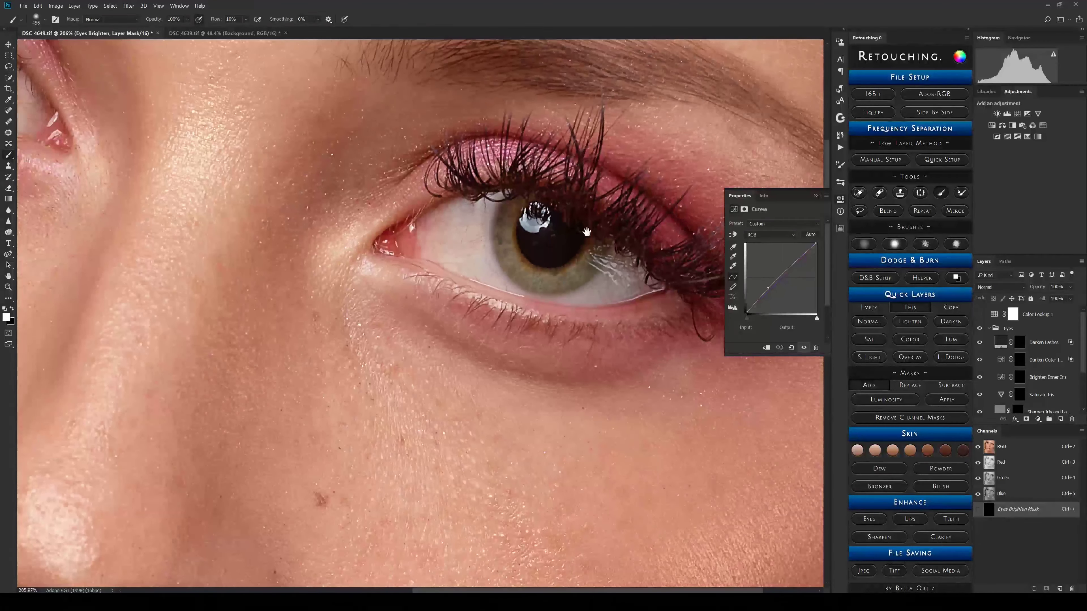
left_click_drag(586, 232, 514, 226)
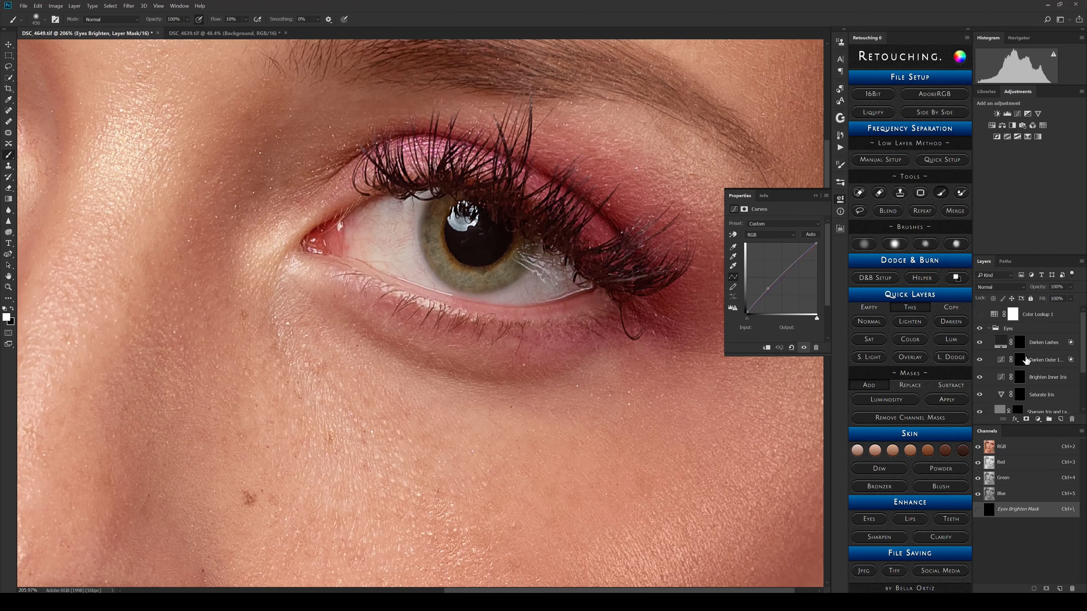
left_click(1021, 348)
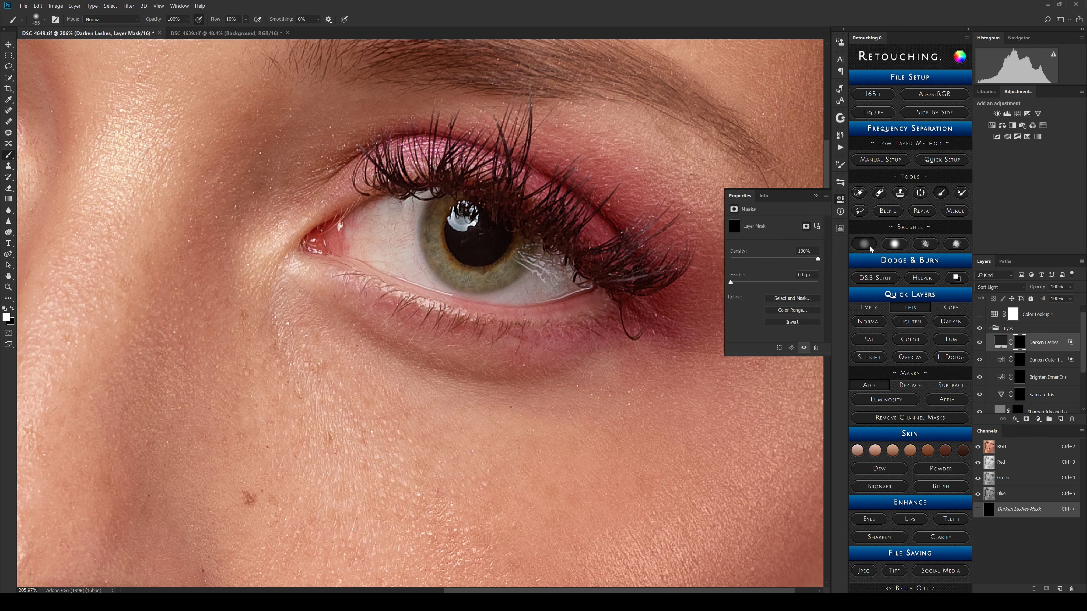
mouse_move(640, 190)
left_mouse_down()
mouse_move(511, 190)
mouse_move(590, 191)
left_mouse_up()
mouse_move(374, 204)
left_mouse_down()
mouse_move(642, 225)
mouse_move(572, 245)
left_mouse_up()
left_click_drag(623, 169, 551, 166)
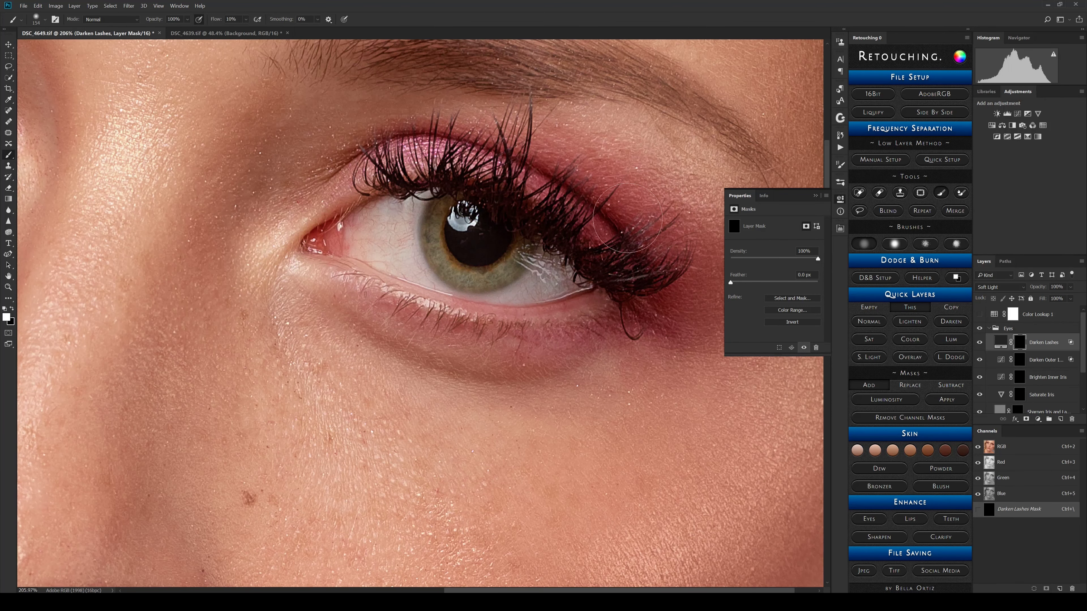
mouse_move(659, 253)
left_mouse_down()
mouse_move(651, 319)
mouse_move(471, 179)
mouse_move(618, 270)
left_mouse_up()
left_click(980, 343)
left_click(979, 342)
Step: Switch to a smaller black brush for the Darken Lashes mask and compare the lashes with and without the layer
right_click(460, 117, "alt")
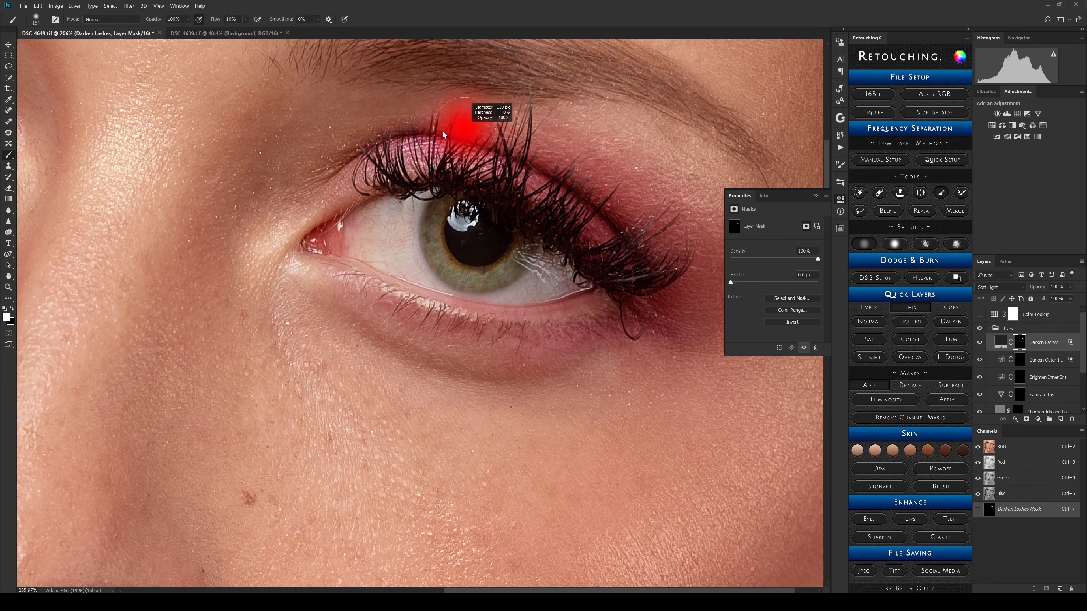
key("x")
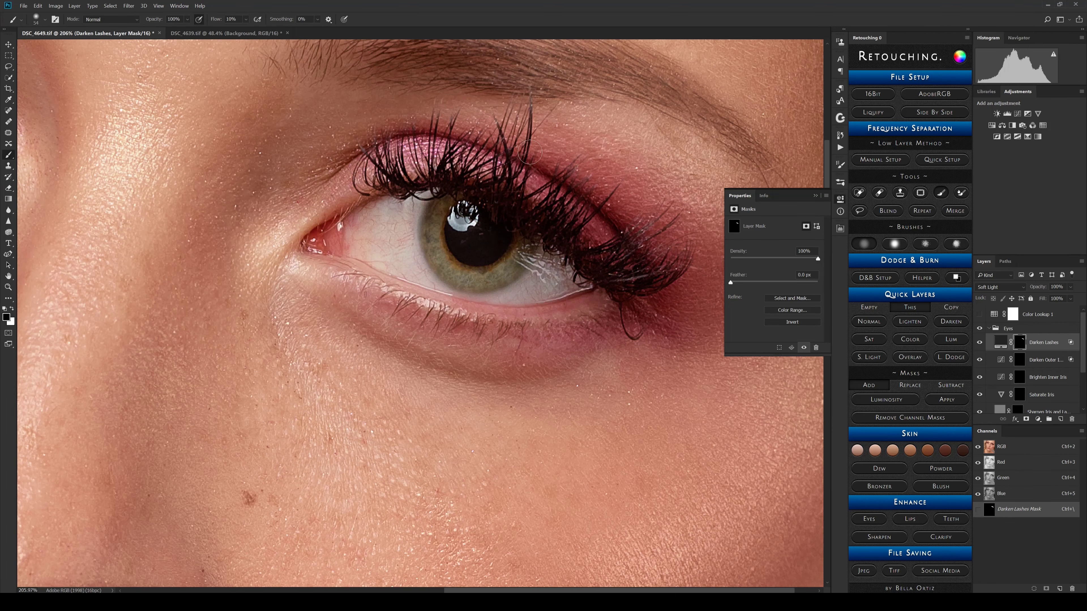
key("x")
key("x")
left_click(979, 342)
left_click(979, 342)
key("ctrl+0")
left_click(980, 342)
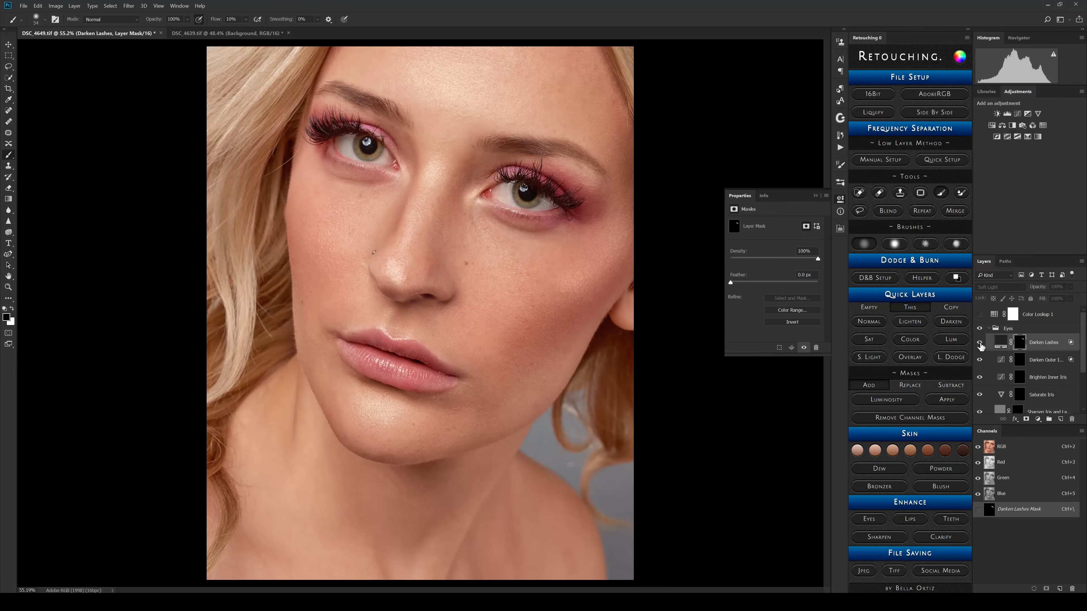
left_click(980, 342)
Step: Paint the lashes of the image's left eye into the Darken Lashes mask with a white brush
mouse_move(296, 102)
left_mouse_down()
mouse_move(364, 123)
mouse_move(331, 124)
left_mouse_up()
mouse_move(323, 209)
left_mouse_down()
mouse_move(307, 256)
mouse_move(436, 225)
mouse_move(343, 187)
left_mouse_up()
key("x")
scroll(343, 187, "right", 10)
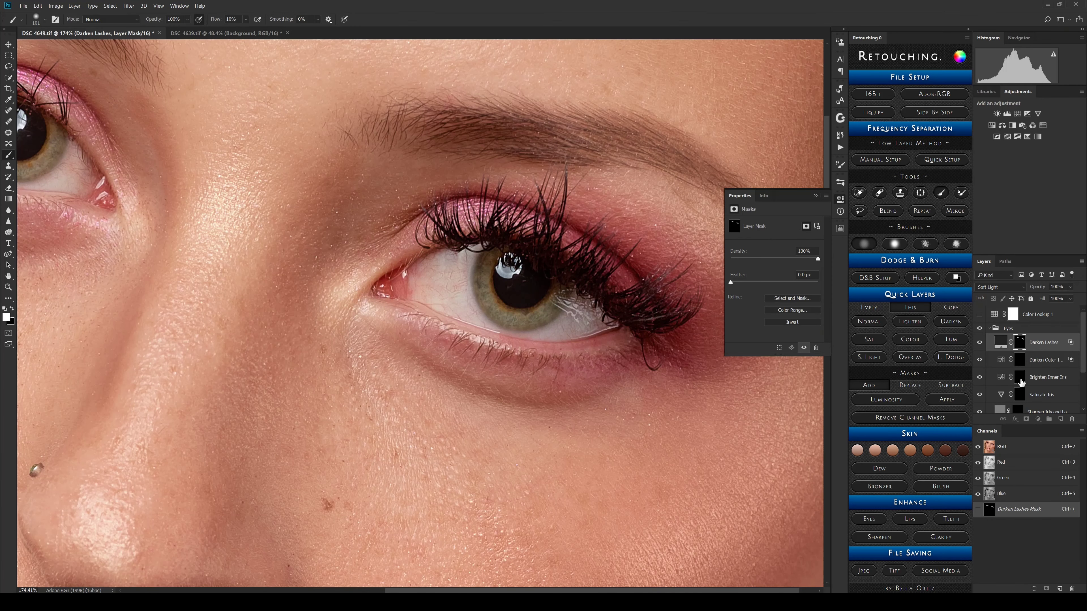
Step: Paint white around the outer iris edges of both eyes on the Darken Outer Iris mask with a small brush
left_click(1052, 363)
scroll(612, 214, "down", 8)
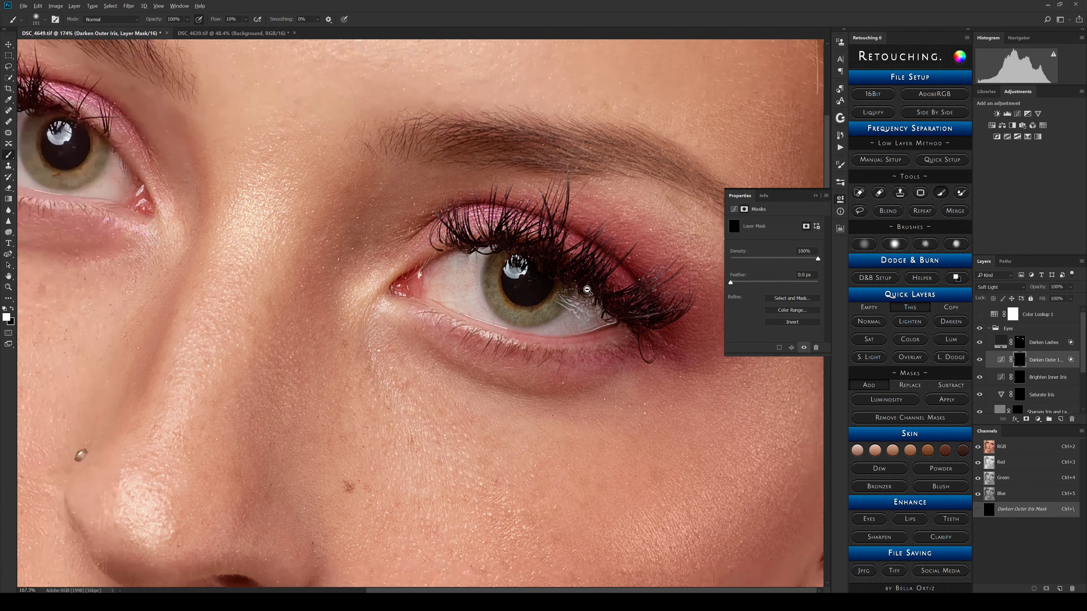
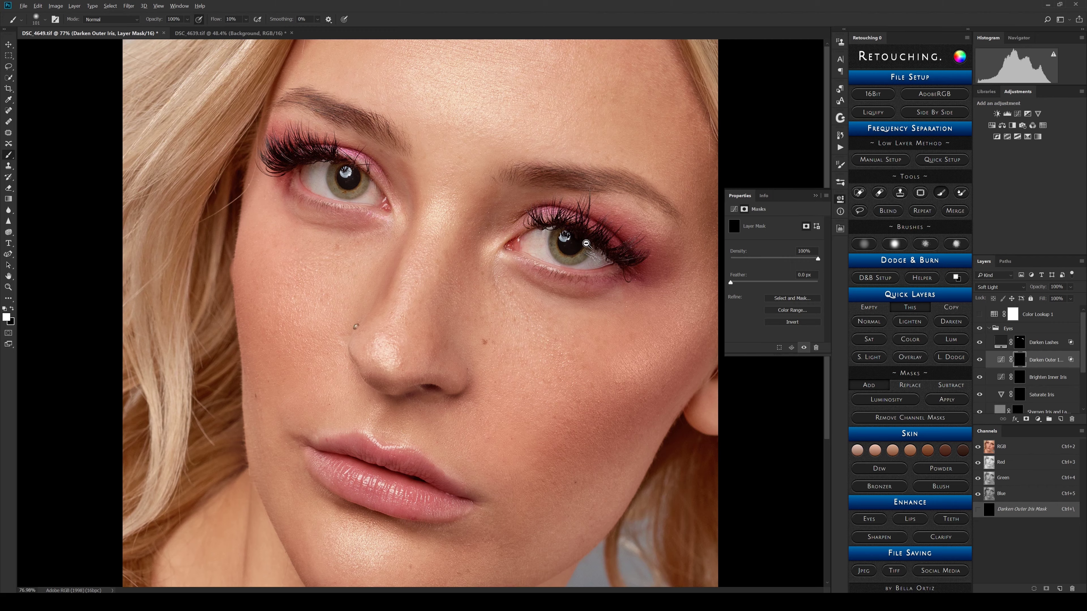
left_click_drag(582, 244, 622, 235)
left_click_drag(518, 264, 455, 261)
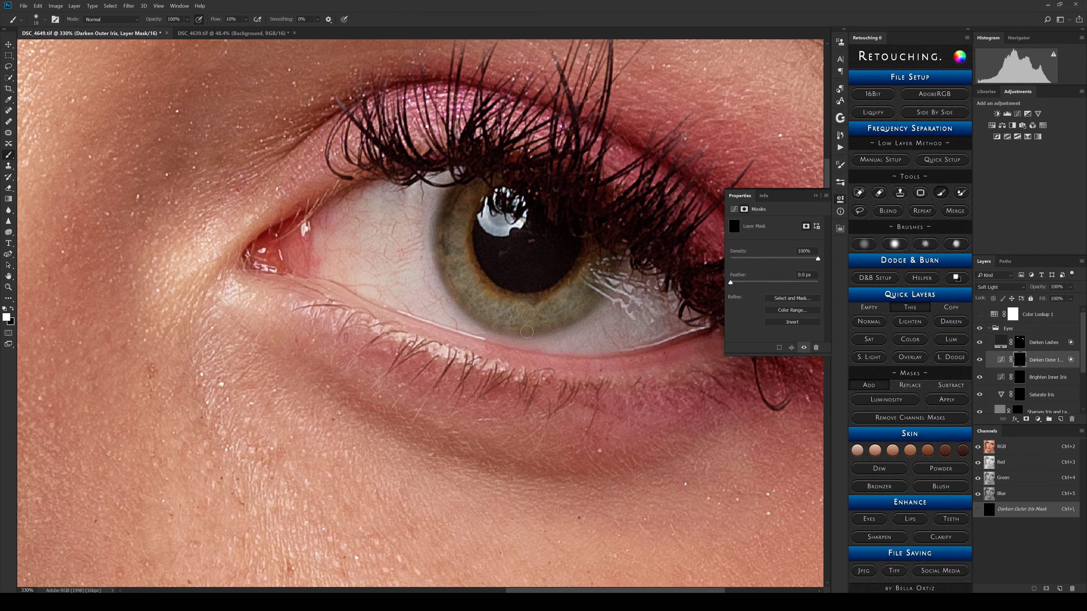
scroll(556, 308, "down", 2)
key("ctrl+shift+h")
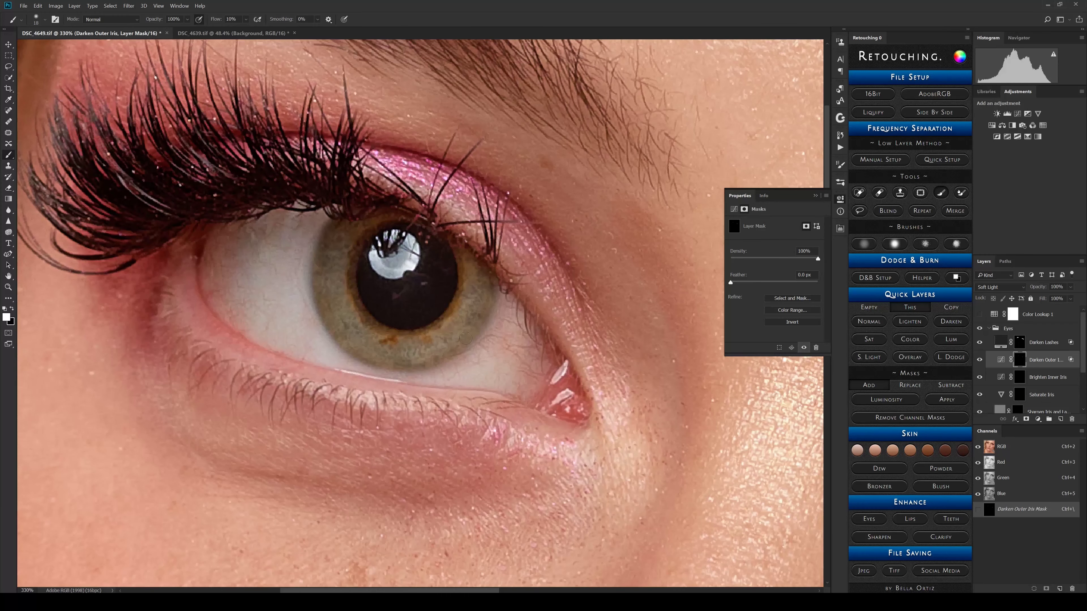
key("ctrl+0")
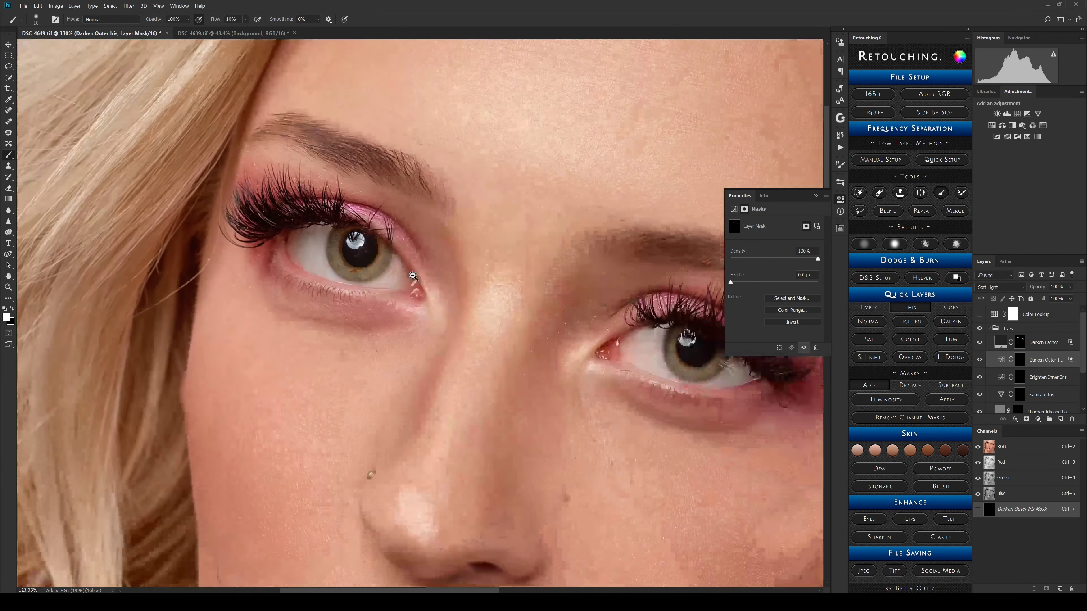
Step: Compare the irises with and without the Darken Outer Iris layer
left_click(980, 360)
left_click(980, 360)
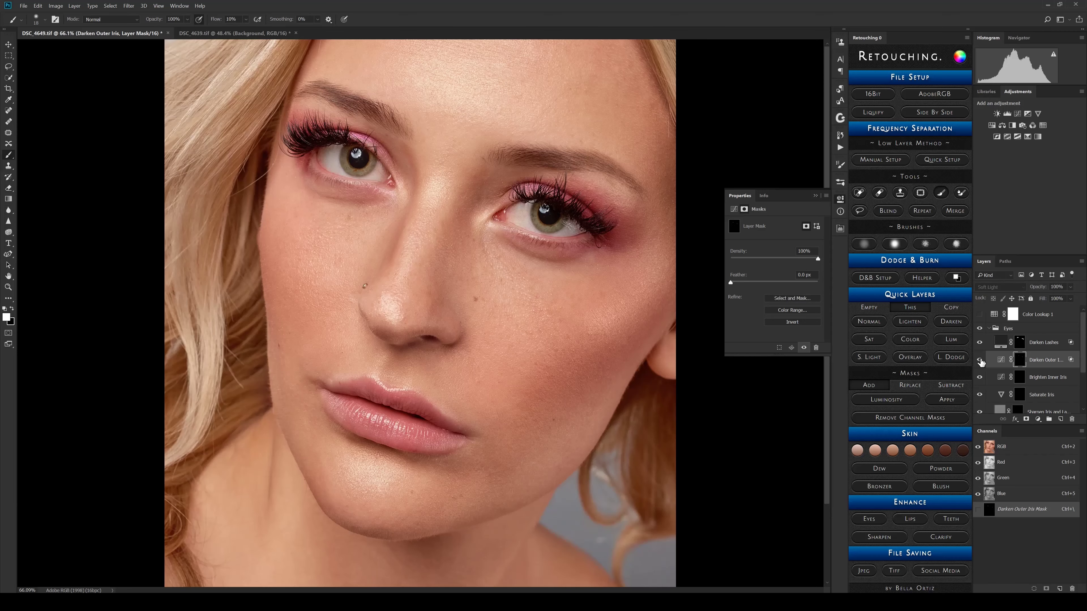
left_click(980, 360)
left_click(980, 360)
left_click(980, 361)
Step: Paint white around the pupils on the Brighten Inner Iris mask with a small soft brush
scroll(575, 218, "up", 5)
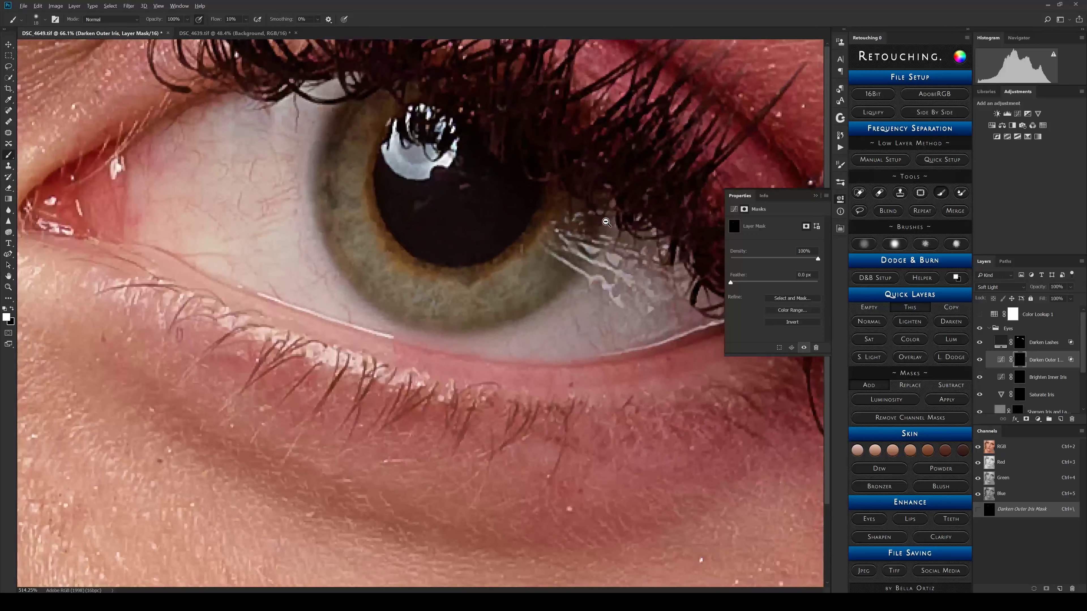
left_click(1017, 382)
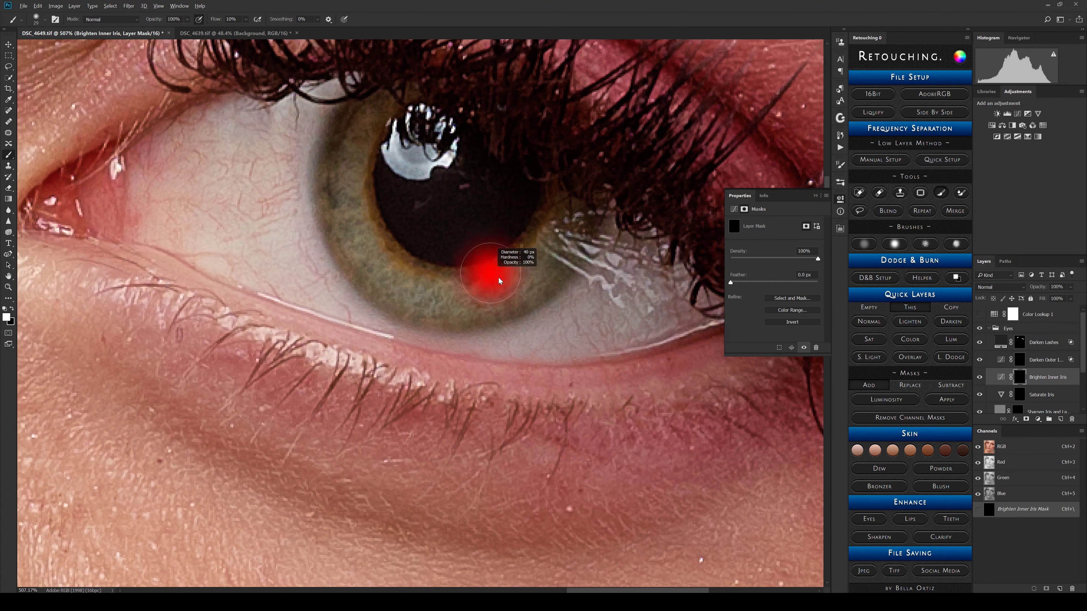
left_click_drag(499, 281, 505, 281)
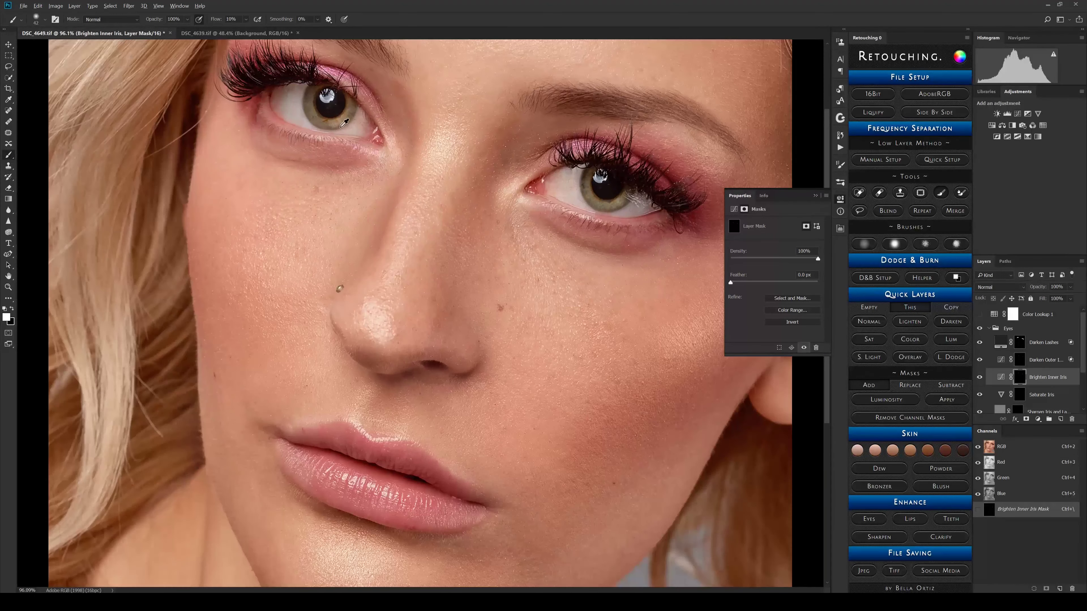
Step: Paint white over the irises of both eyes on the Saturate Iris mask at 10% flow
key("x")
left_click(1021, 395)
scroll(664, 204, "up", 1)
key("x")
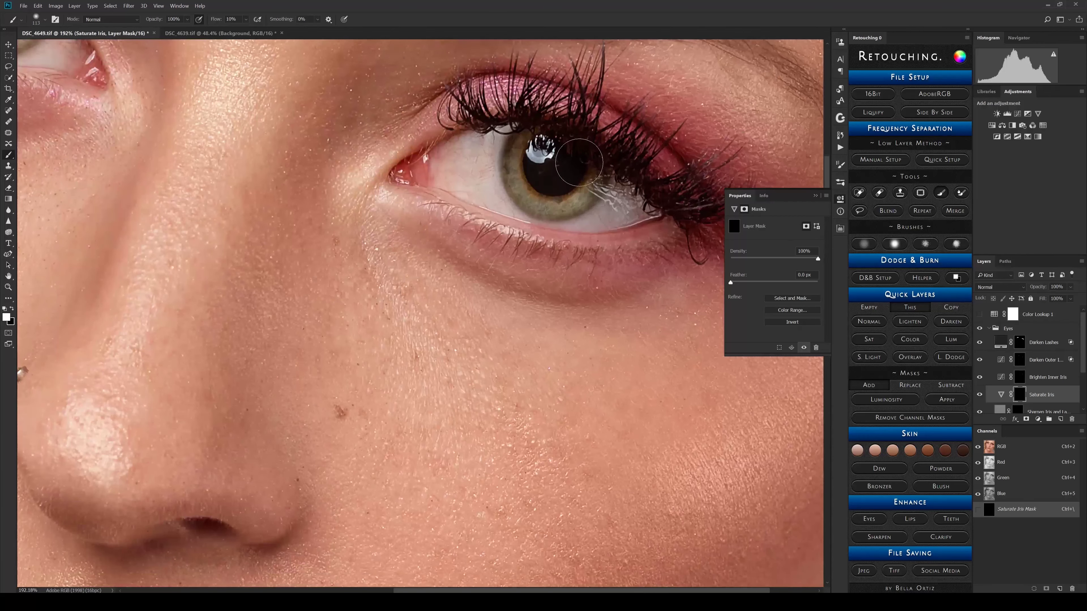
mouse_move(579, 163)
left_mouse_down()
mouse_move(554, 175)
mouse_move(529, 152)
left_mouse_up()
left_click_drag(572, 154, 515, 129)
mouse_move(265, 153)
left_mouse_down()
mouse_move(361, 170)
mouse_move(589, 282)
left_mouse_up()
left_click_drag(323, 124, 332, 124)
mouse_move(285, 155)
left_mouse_down()
mouse_move(294, 135)
mouse_move(279, 144)
mouse_move(324, 173)
mouse_move(328, 137)
mouse_move(297, 131)
mouse_move(335, 161)
mouse_move(354, 144)
mouse_move(313, 111)
mouse_move(292, 130)
mouse_move(326, 159)
left_mouse_up()
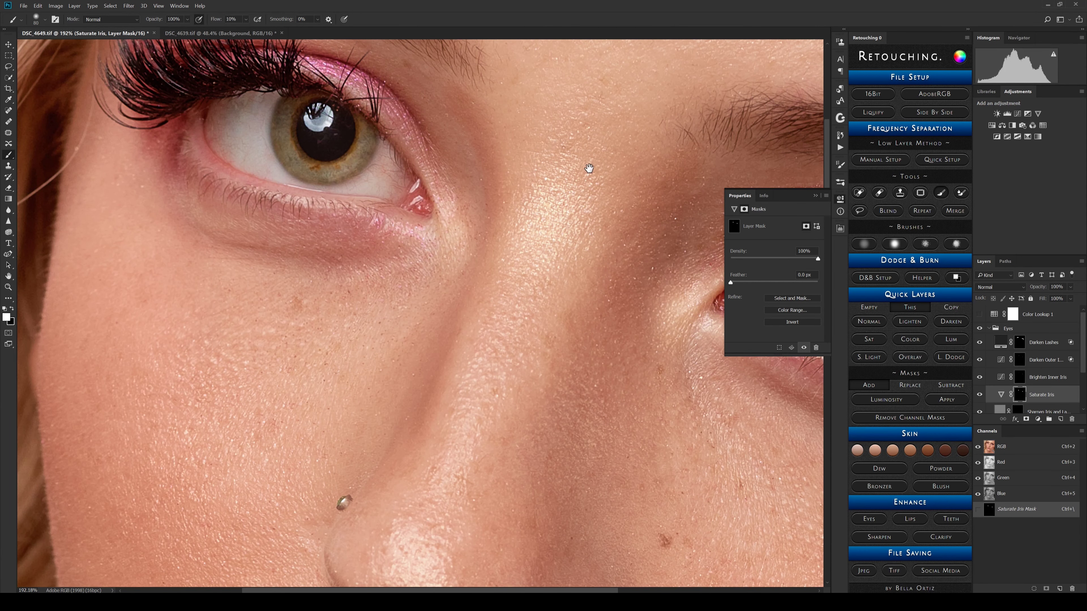
Step: Paint white over the irises on the Sharpen Iris and Lashes mask with a smaller brush
left_click_drag(587, 165, 445, 195)
left_click(1044, 411)
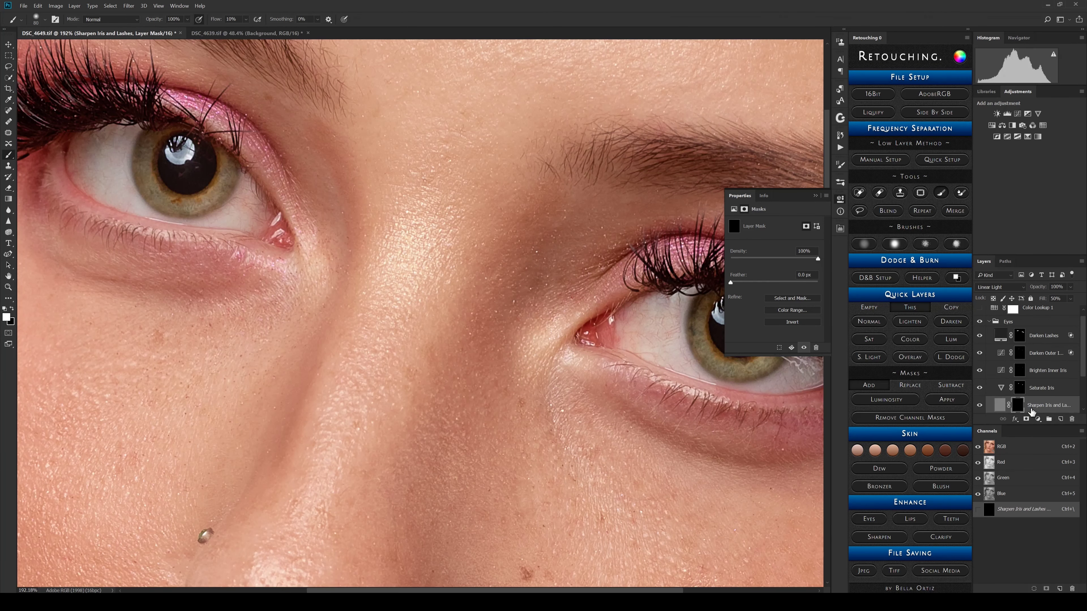
mouse_move(638, 335)
left_mouse_down()
mouse_move(626, 340)
mouse_move(491, 277)
mouse_move(452, 274)
left_mouse_up()
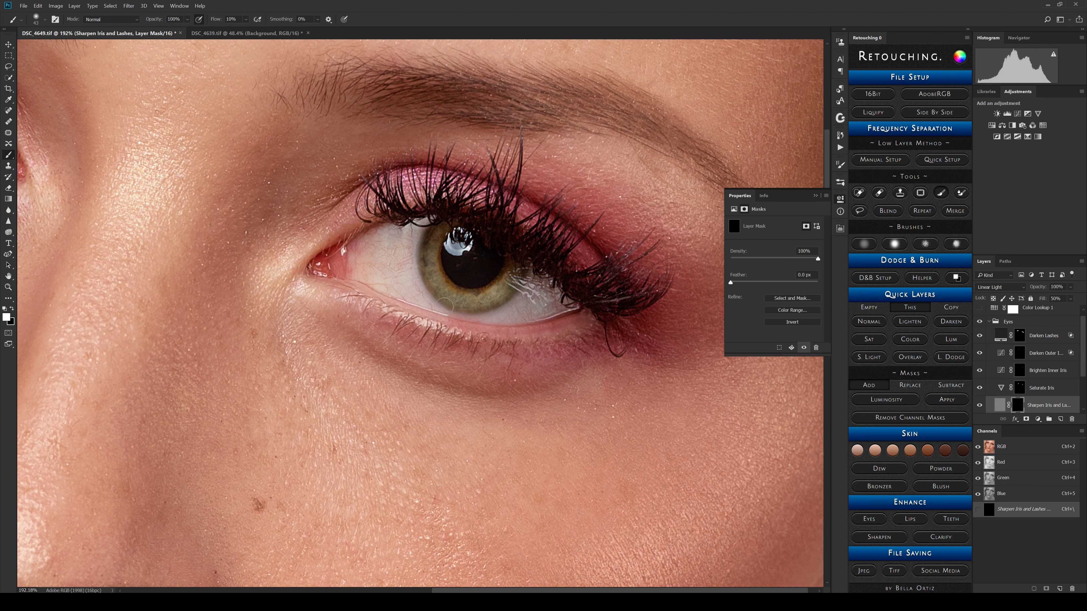
mouse_move(434, 263)
left_mouse_down()
mouse_move(451, 294)
mouse_move(479, 302)
mouse_move(431, 248)
mouse_move(509, 283)
left_mouse_up()
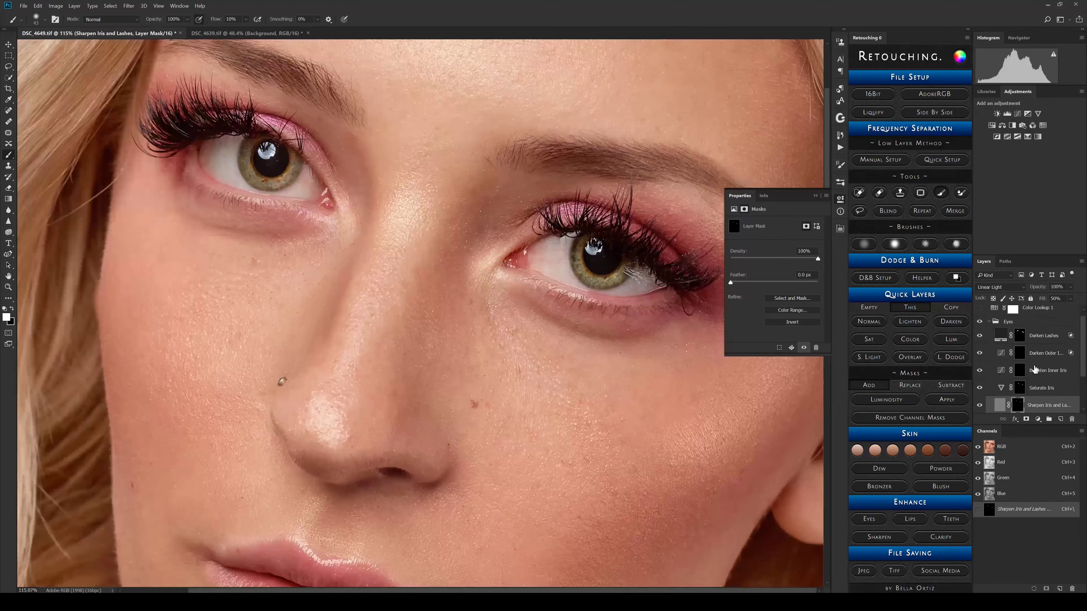
Step: Paint white over both eyes on the Eyes Brighten mask with a large soft brush
left_click_drag(1085, 375, 1085, 397)
left_click(1020, 387)
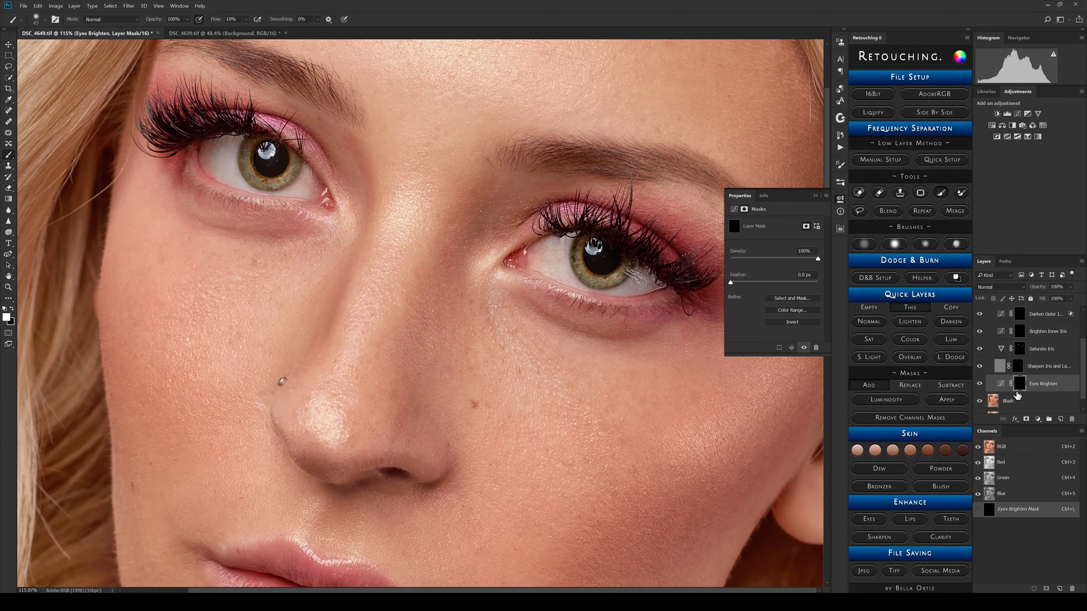
left_click_drag(493, 220, 498, 220)
scroll(459, 269, "down", 2)
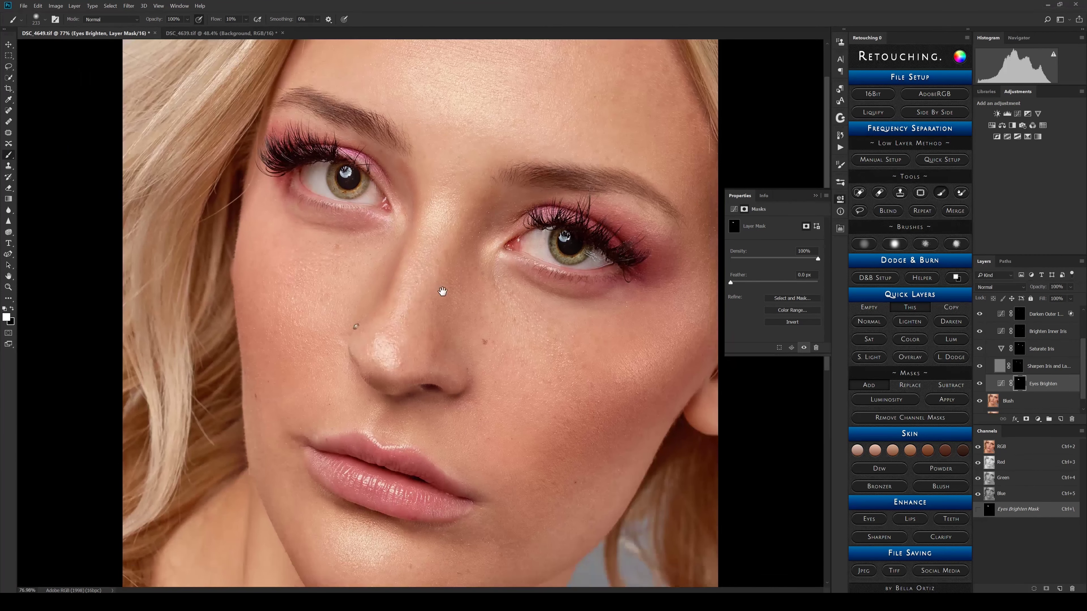
Step: Switch from the mask back to the RGB composite and collapse the Eyes group
scroll(574, 275, "down", 3)
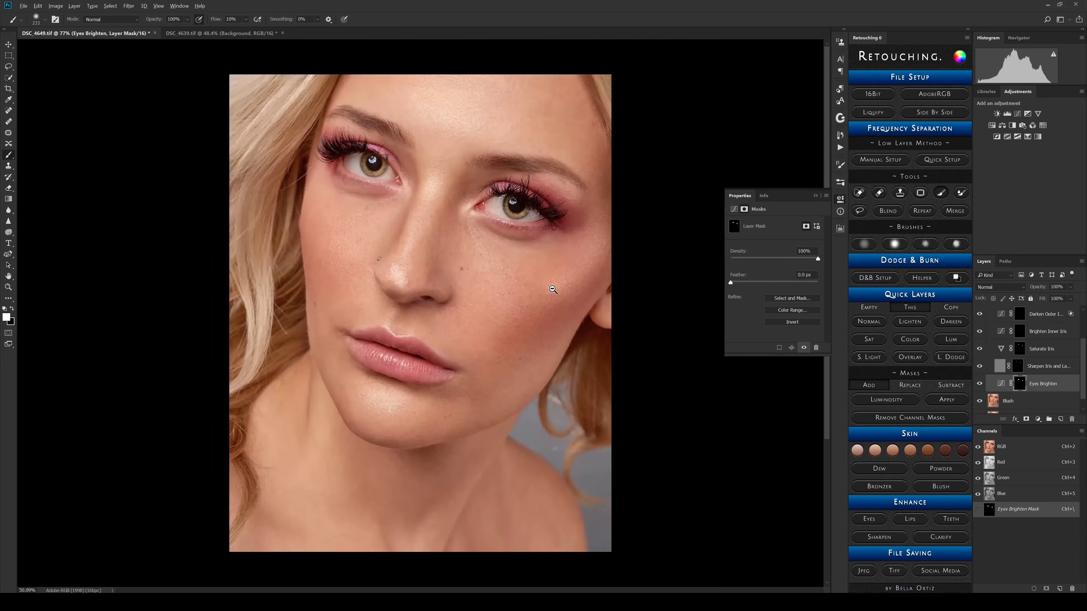
key("ctrl+2")
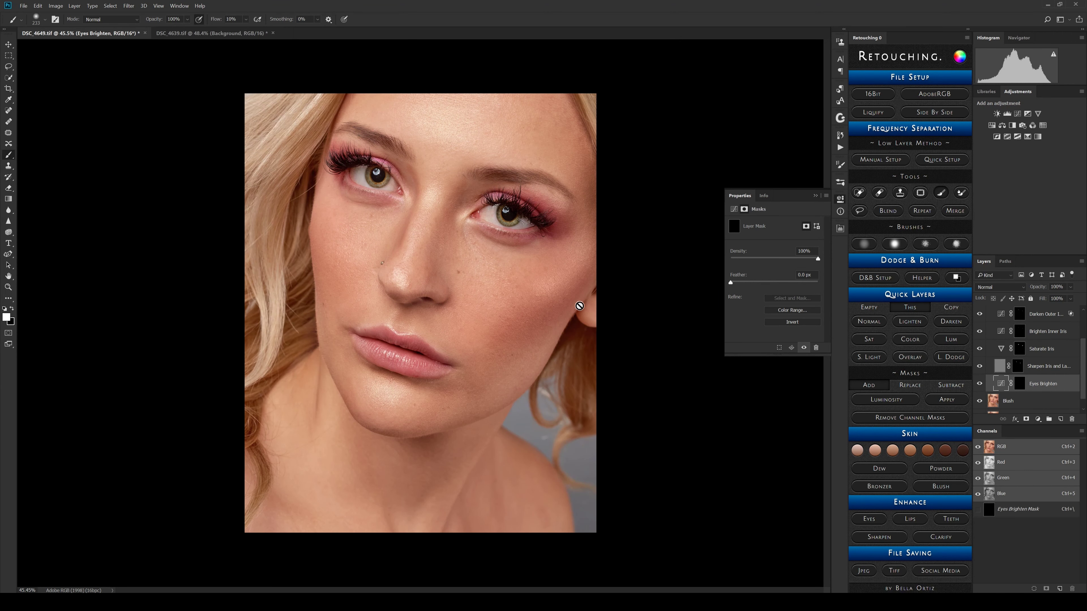
scroll(1077, 374, "up", 3)
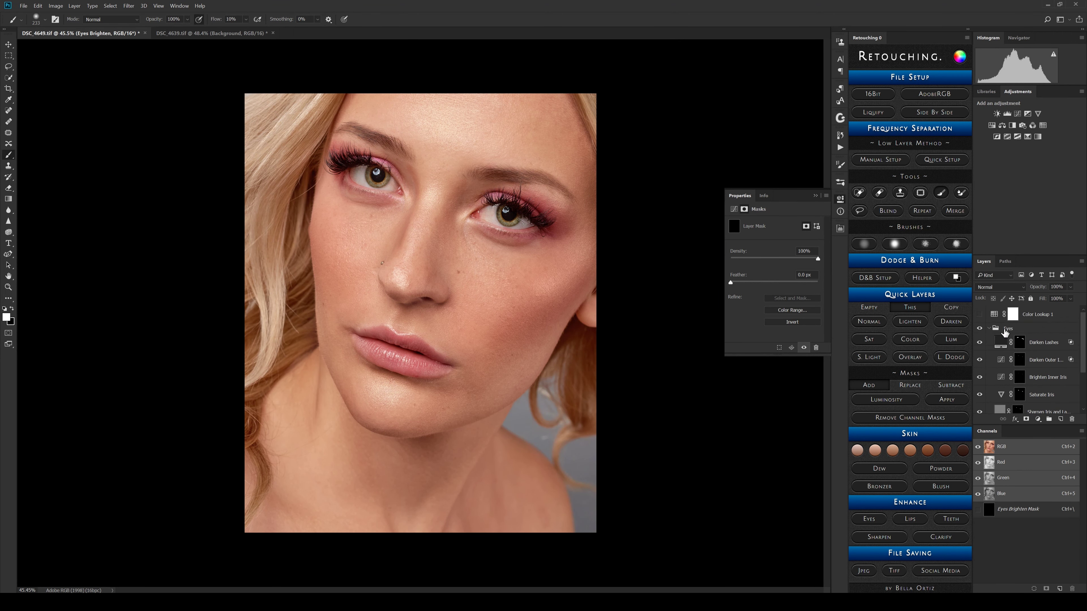
left_click(988, 330)
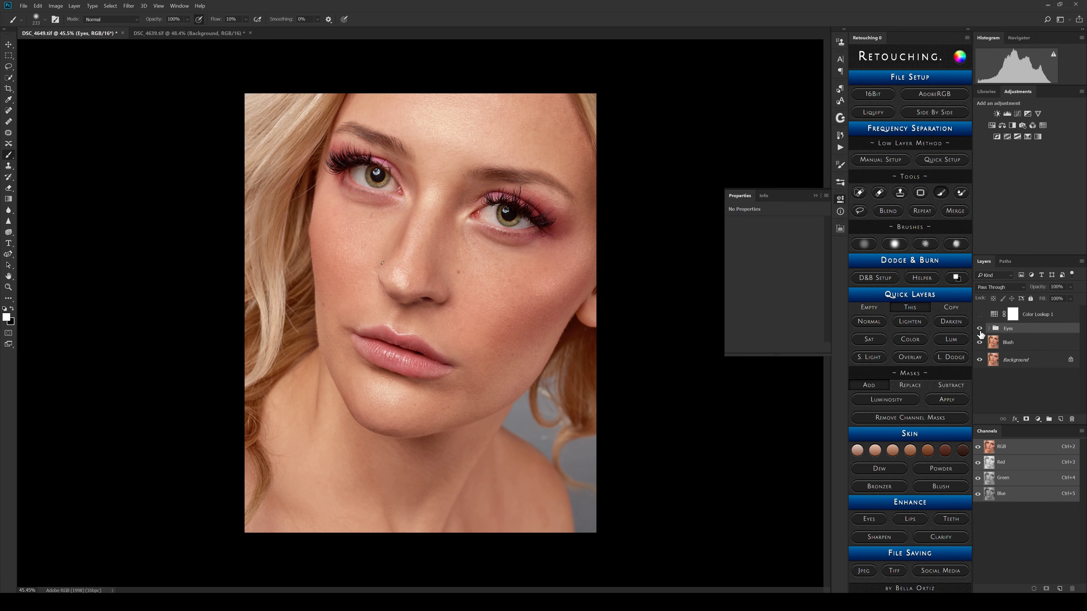
scroll(588, 194, "up", 2)
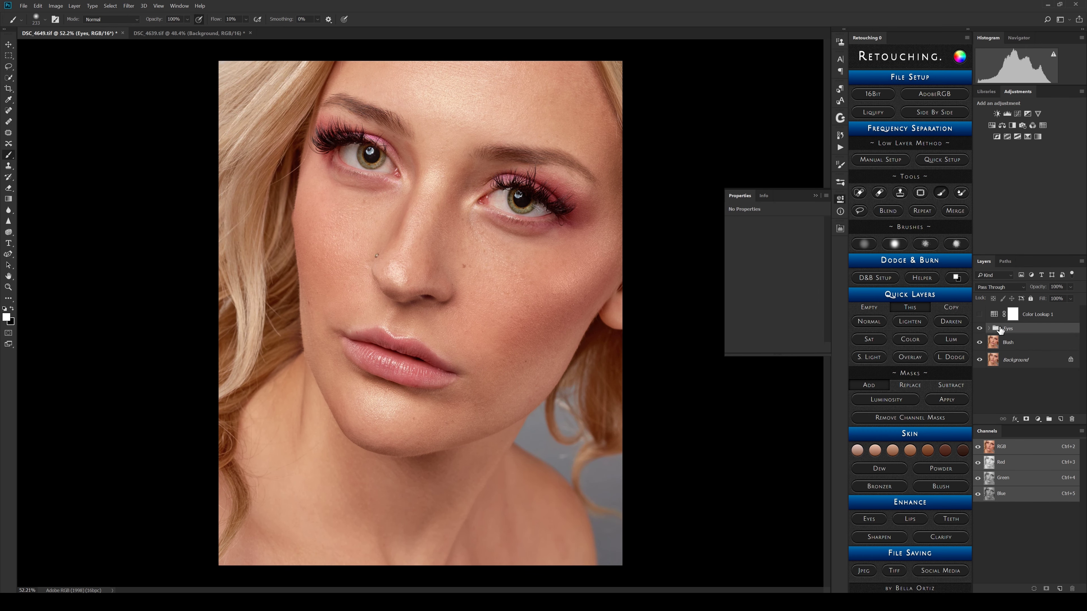
Step: Compare the portrait with and without the whole Eyes group
left_click(980, 329)
left_click(980, 329)
left_click(980, 329)
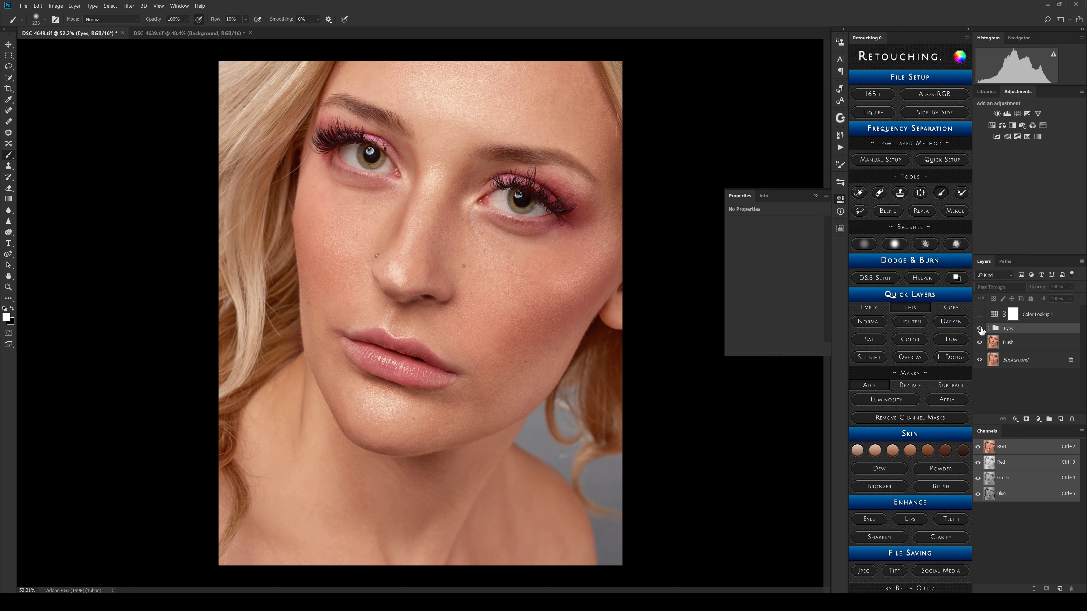
left_click(979, 328)
left_click(980, 329)
left_click(980, 329)
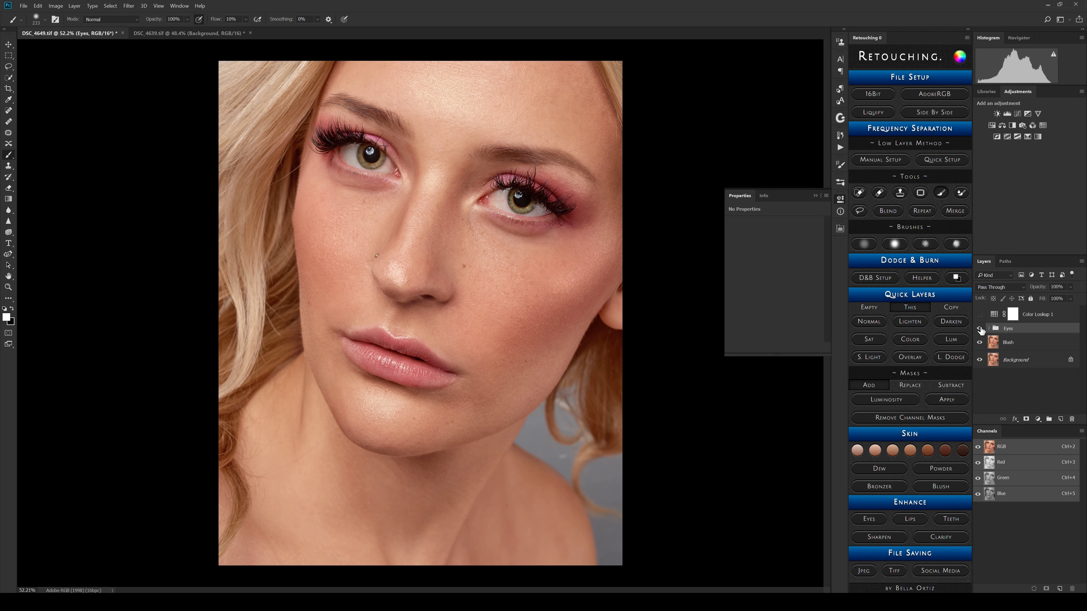
left_click(980, 329)
left_click(980, 329)
left_click(980, 329)
left_click(980, 329)
left_click(979, 329)
left_click(980, 328)
Step: Lower the Eyes group's opacity and compare the portrait with and without the group
left_click(1071, 287)
left_click(980, 328)
left_click(980, 329)
left_click(980, 329)
left_click(980, 328)
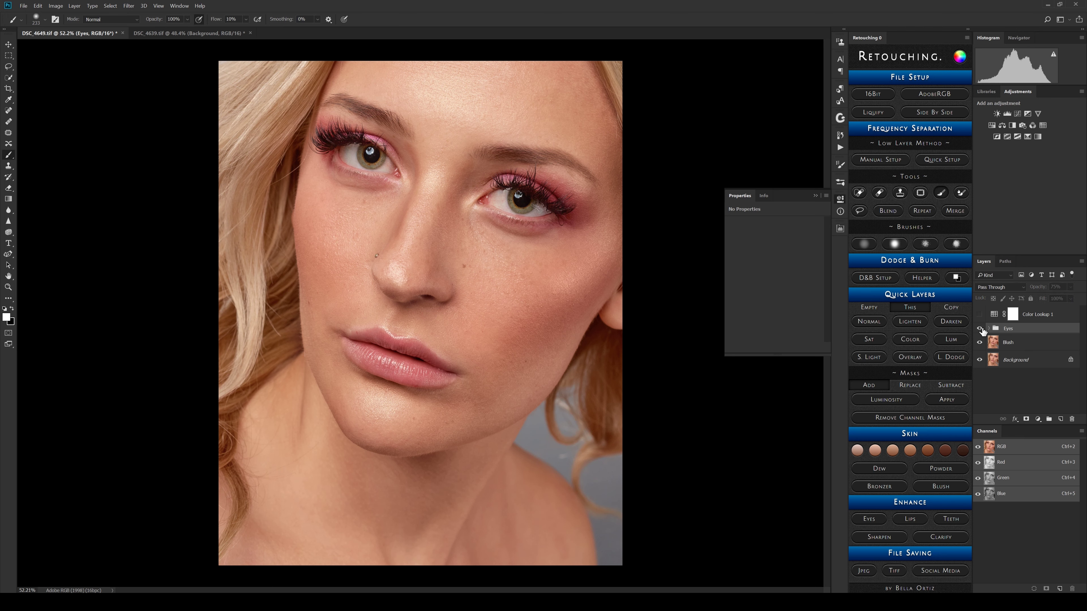
left_click(980, 329)
Step: Merge the Eyes group with the Blush layer and compare the merged retouch against the Background
left_click(1016, 347, "shift")
key("ctrl+e")
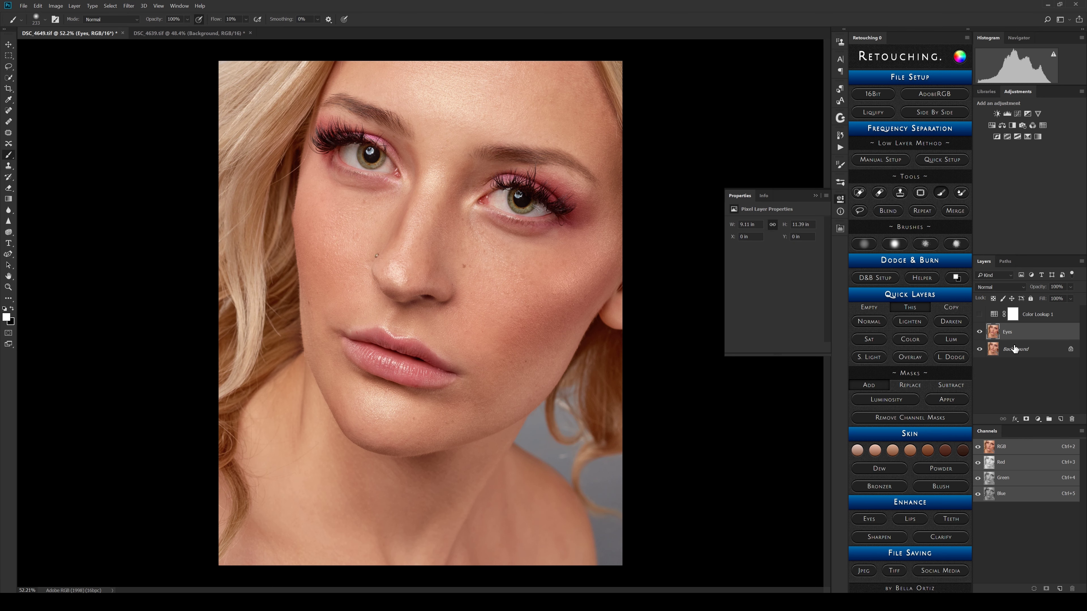
left_click(980, 332)
left_click(979, 332)
left_click(980, 332)
left_click(980, 332)
left_click(980, 332)
left_click(980, 333)
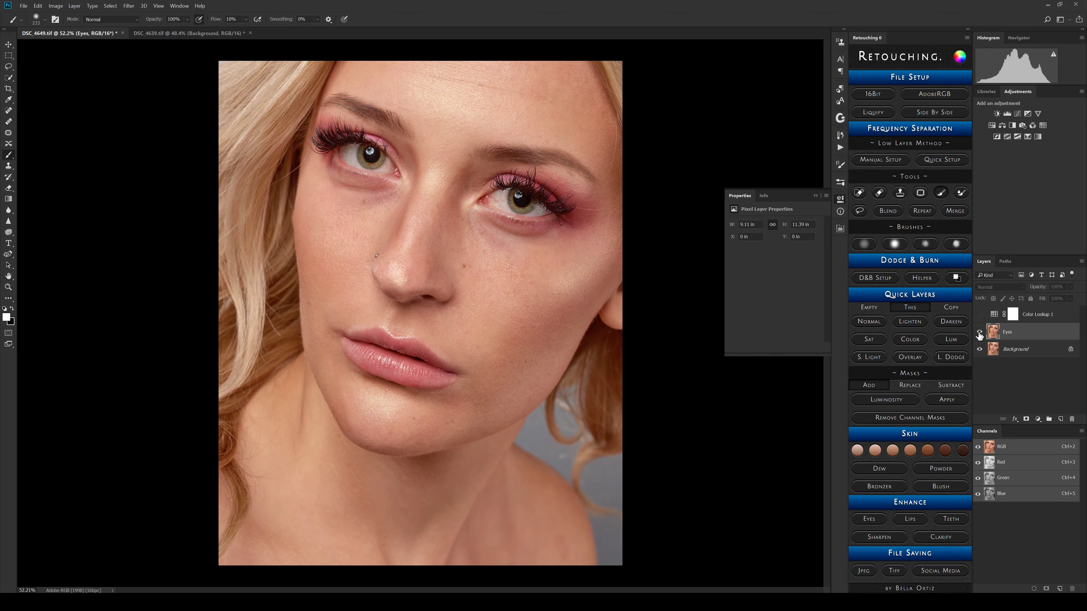
left_click(980, 333)
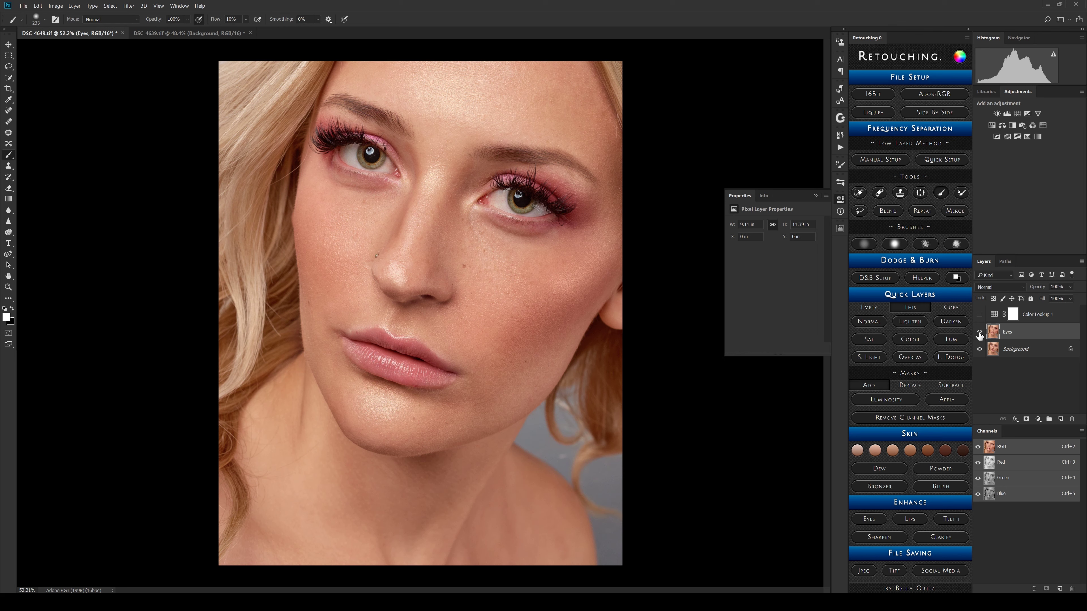
left_click(980, 332)
left_click(980, 333)
left_click(980, 332)
left_click(980, 333)
Step: Add the Lips enhancement and paint white over both lips on its mask with a soft brush at 100% flow
left_click(910, 519)
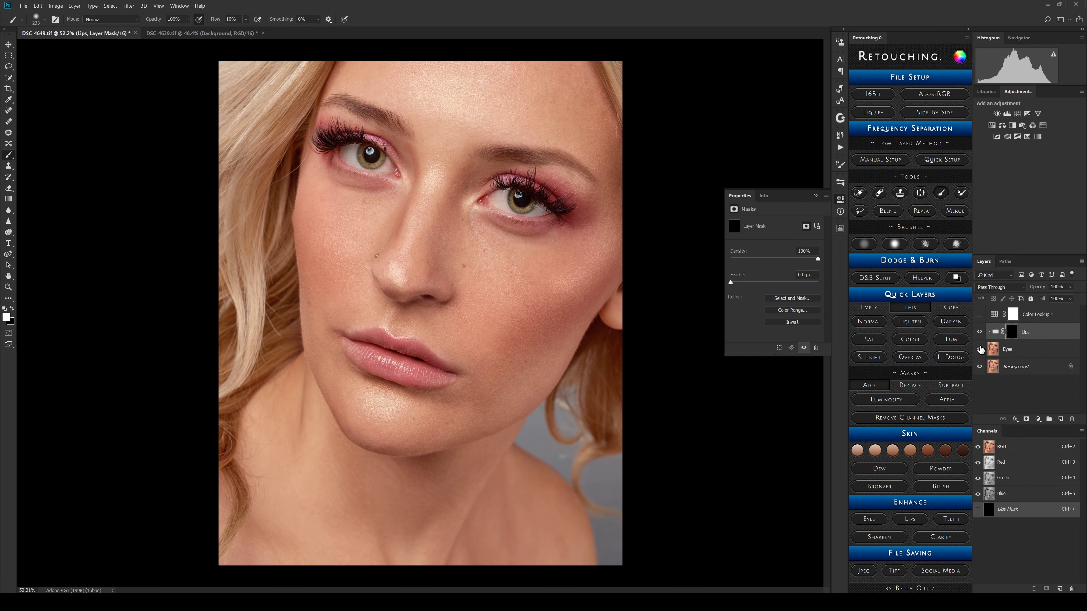
left_click(895, 244)
scroll(430, 358, "up", 3)
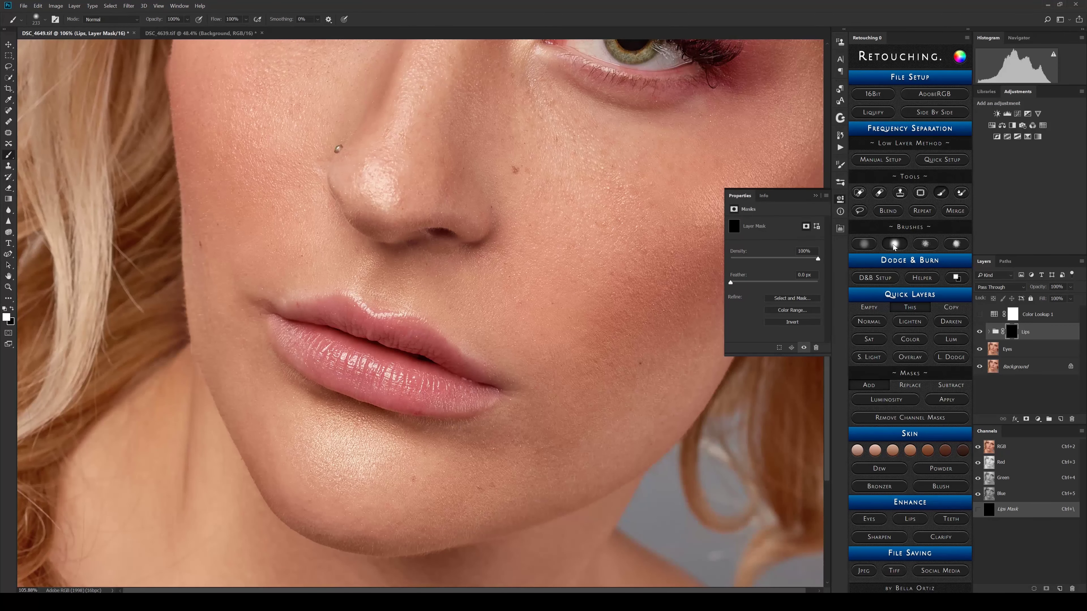
left_click_drag(319, 311, 303, 371)
mouse_move(341, 299)
left_mouse_down()
mouse_move(336, 368)
mouse_move(316, 326)
mouse_move(334, 372)
left_mouse_up()
mouse_move(473, 387)
left_mouse_down()
mouse_move(436, 358)
mouse_move(458, 356)
mouse_move(475, 377)
mouse_move(391, 336)
mouse_move(421, 345)
mouse_move(471, 377)
mouse_move(361, 339)
left_mouse_up()
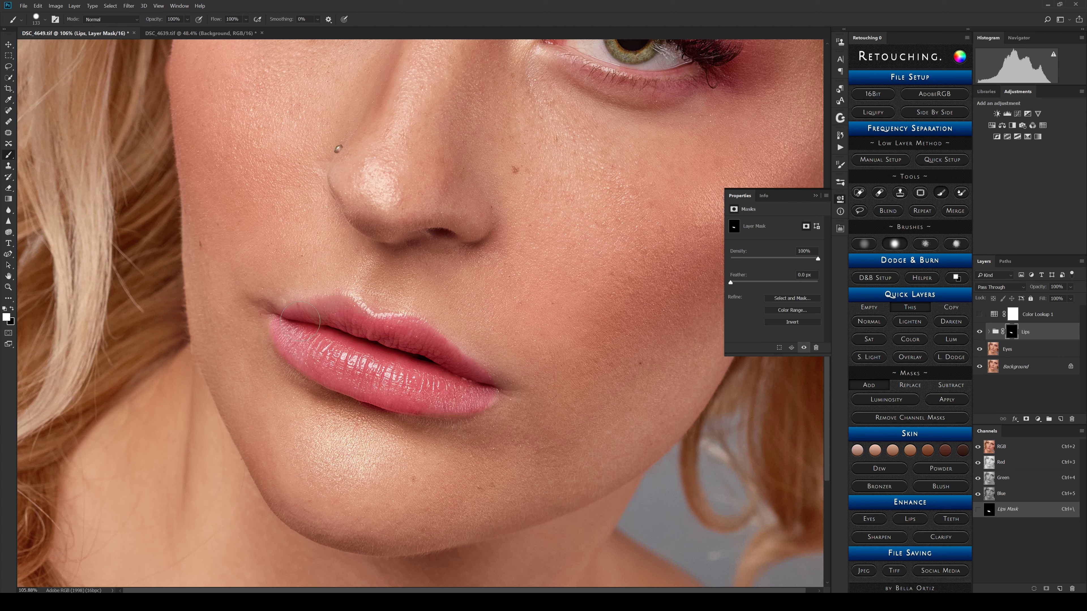
mouse_move(300, 322)
left_mouse_down()
mouse_move(338, 323)
mouse_move(317, 321)
mouse_move(356, 355)
left_mouse_up()
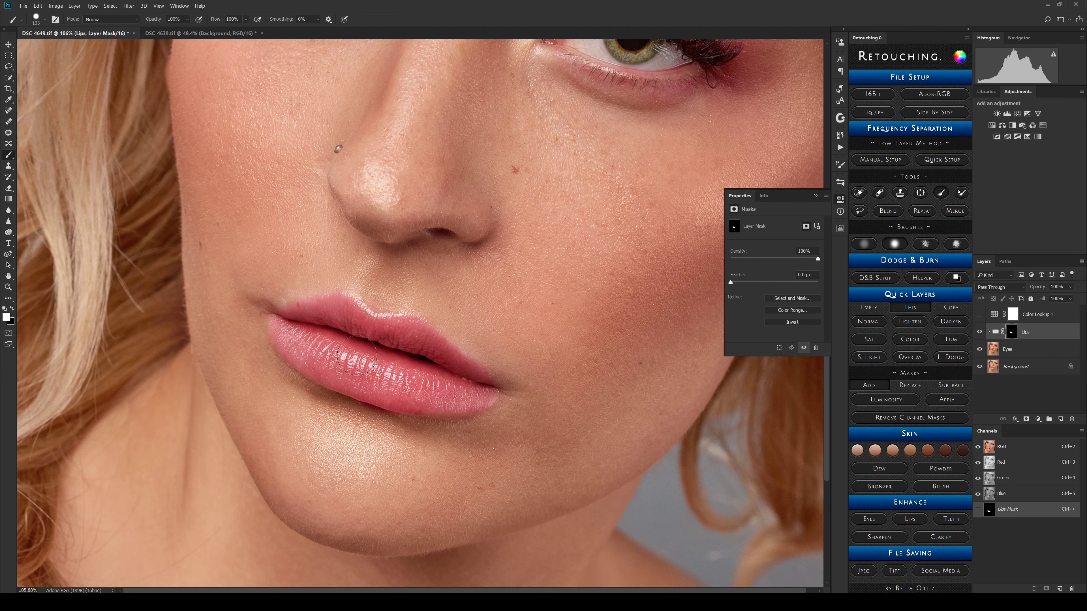
Step: Expand the Lips group and compare the lips with and without its Hue layer, Intensity layer and the whole group
left_click(990, 332)
left_click(1002, 353)
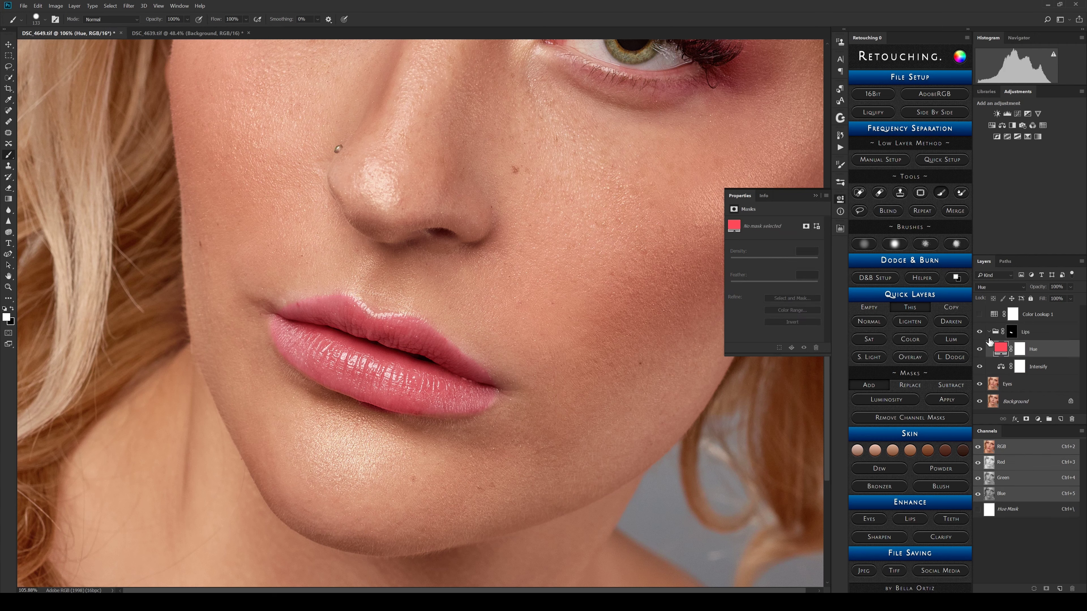
left_click(980, 350)
left_click(981, 349)
left_click(981, 349)
left_click(1006, 370)
left_click(980, 368)
left_click(980, 368)
left_click(980, 367)
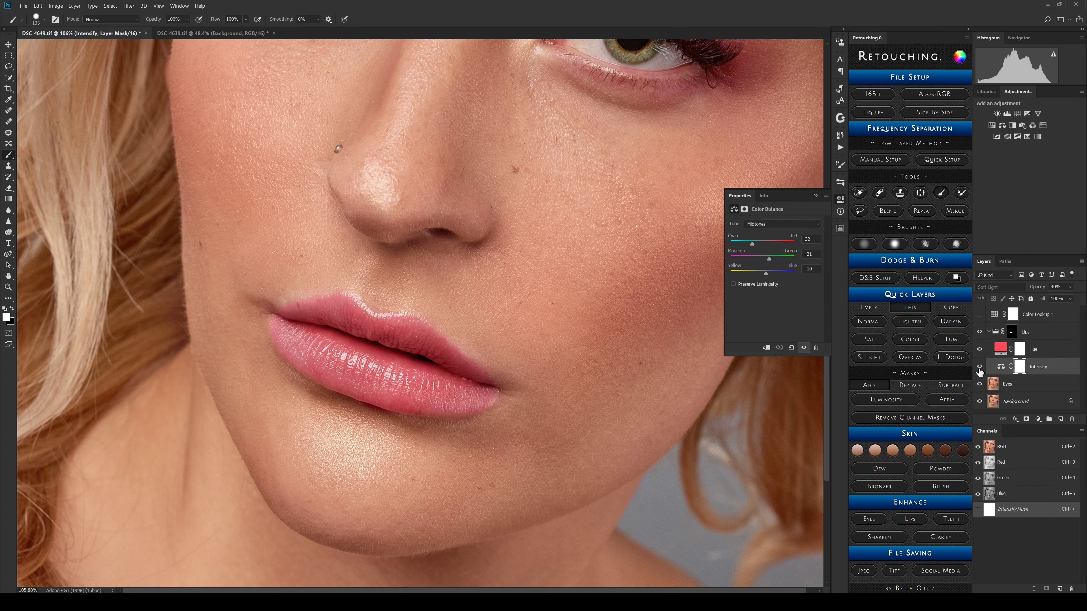
left_click(980, 332)
left_click(980, 332)
left_click(980, 332)
left_click(980, 332)
Step: Change the Hue layer's fill colour in the Lips group to the warmer red ff574a
left_click(1000, 353)
double_click(1000, 354)
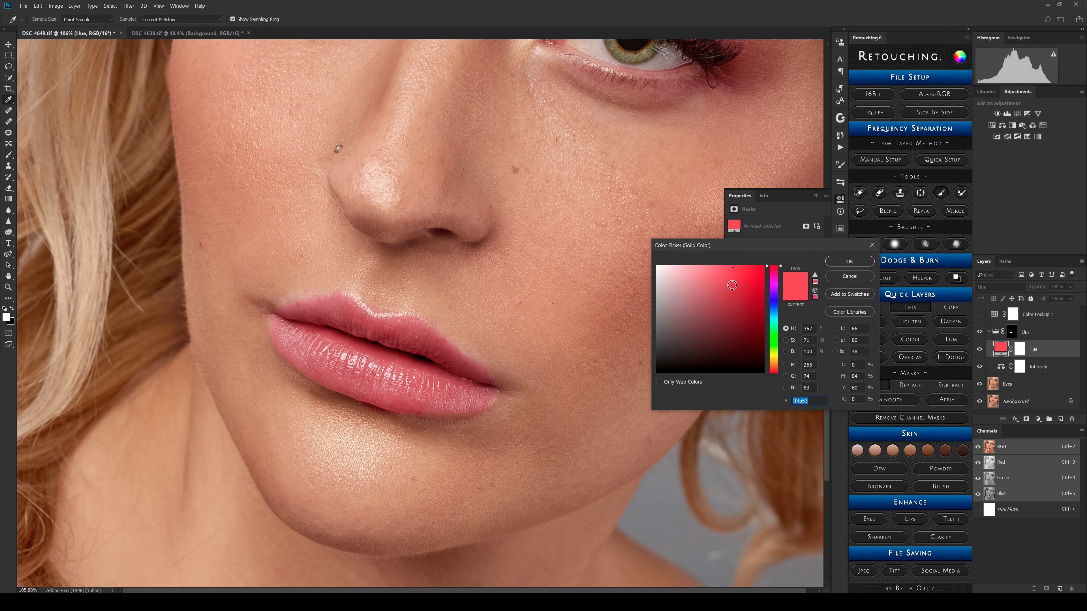
left_click(774, 271)
left_click_drag(775, 272, 779, 267)
left_click_drag(775, 376, 778, 376)
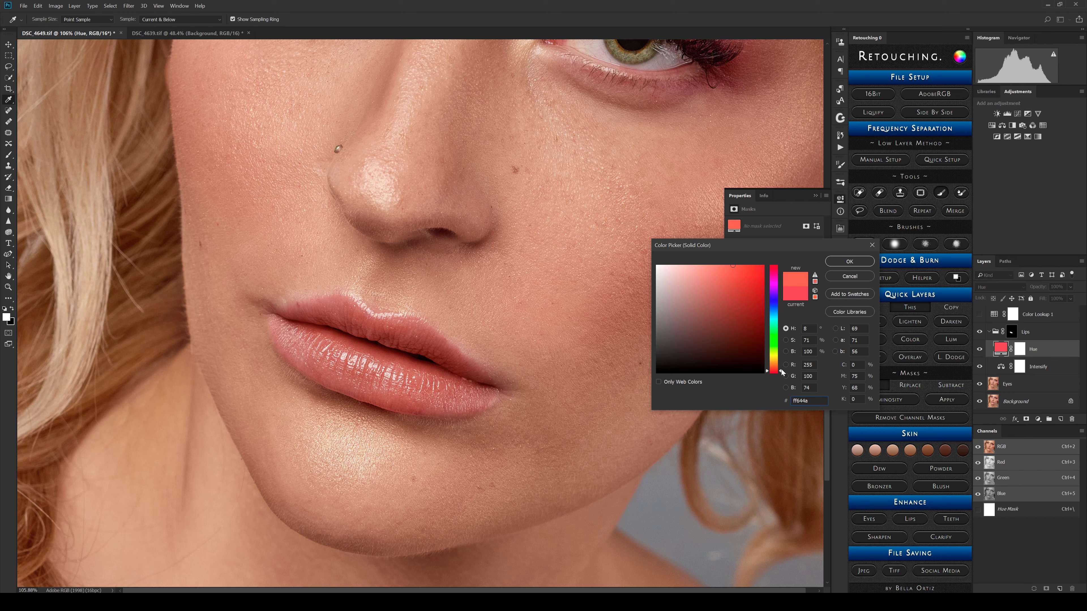
left_click_drag(780, 374, 779, 377)
left_click_drag(594, 281, 597, 330)
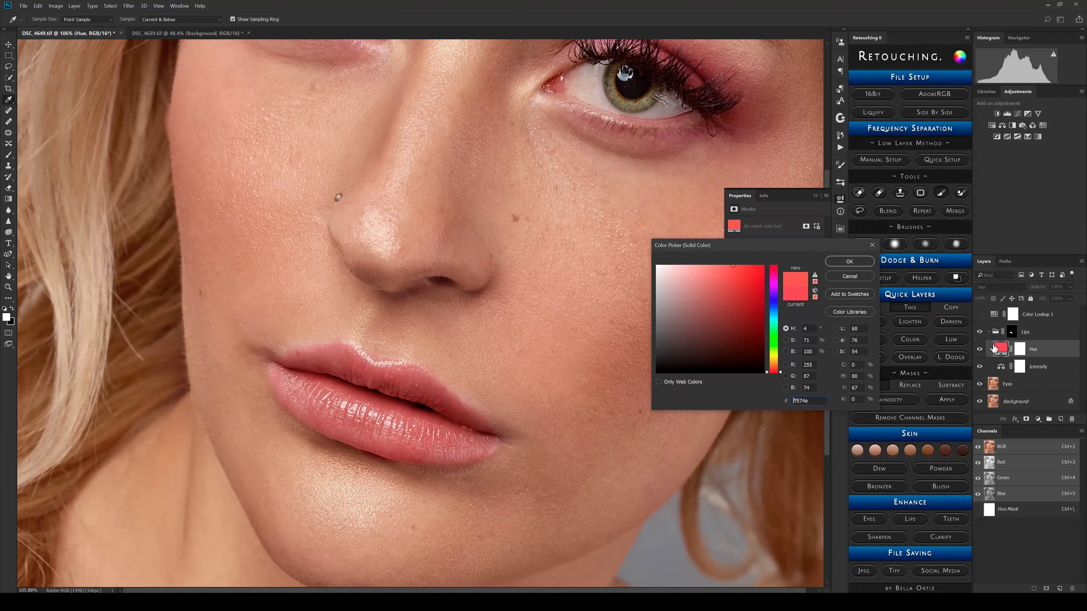
left_click(864, 259)
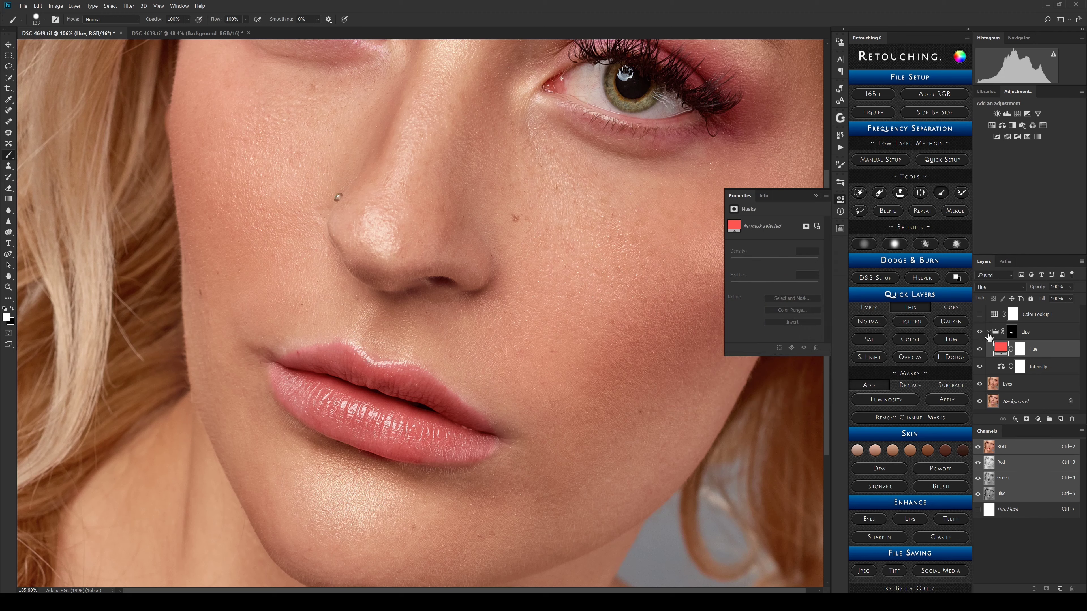
Step: Compare the full portrait with and without the Lips group, leaving it visible with its mask selected
left_click(979, 331)
left_click(980, 332)
key("ctrl+0")
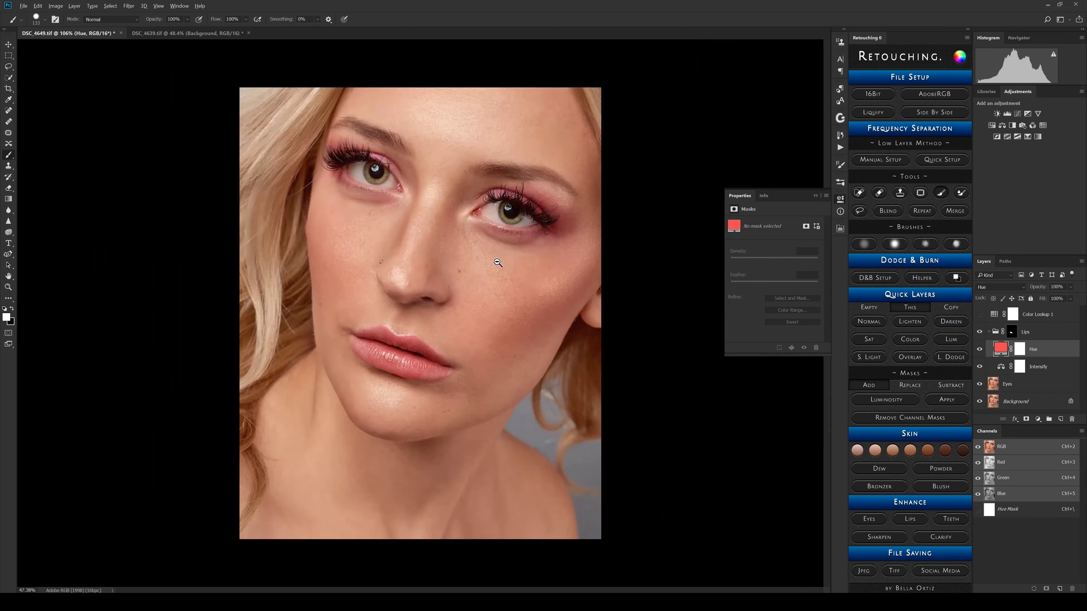
left_click(979, 332)
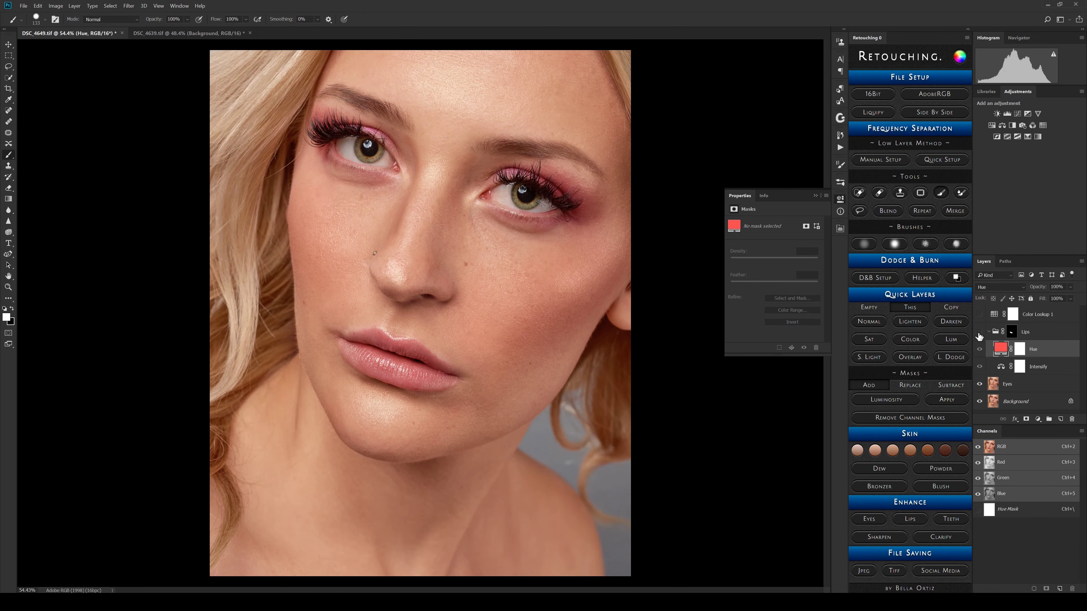
left_click(979, 332)
left_click(1011, 332)
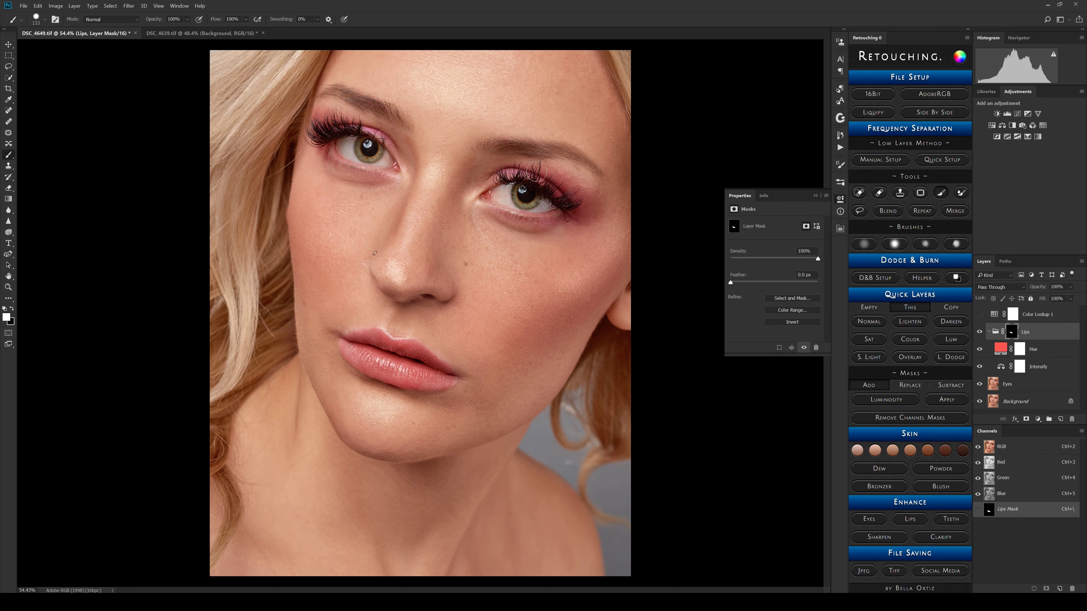
Step: Paint white over the pink eyeshadow around both eyes on the Lips mask with a soft brush at 10% flow, comparing before and after
right_click(562, 185, "alt")
right_click(559, 165, "alt")
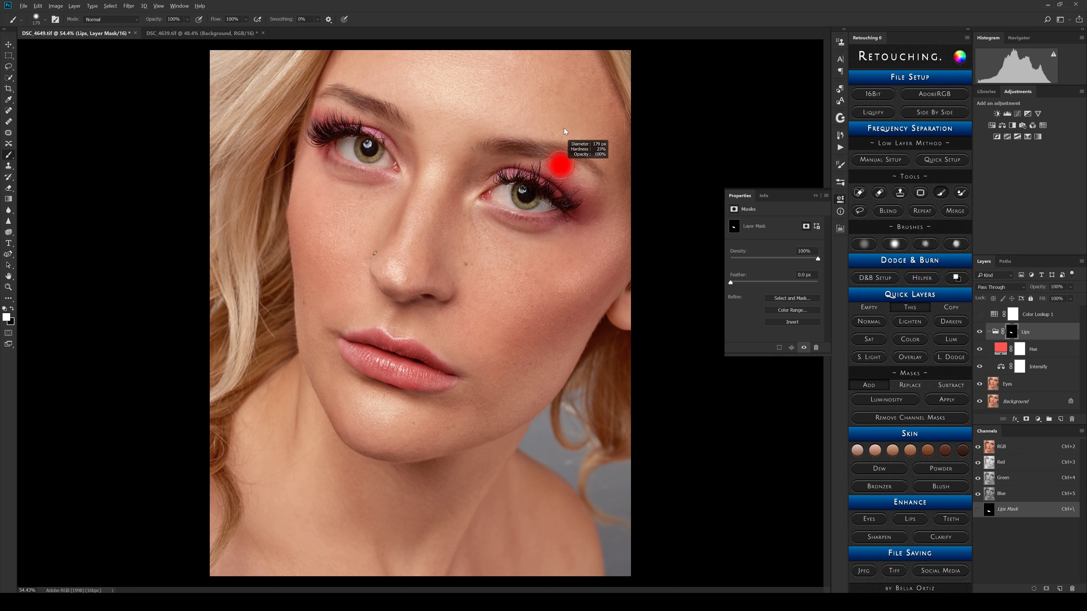
left_click(861, 245)
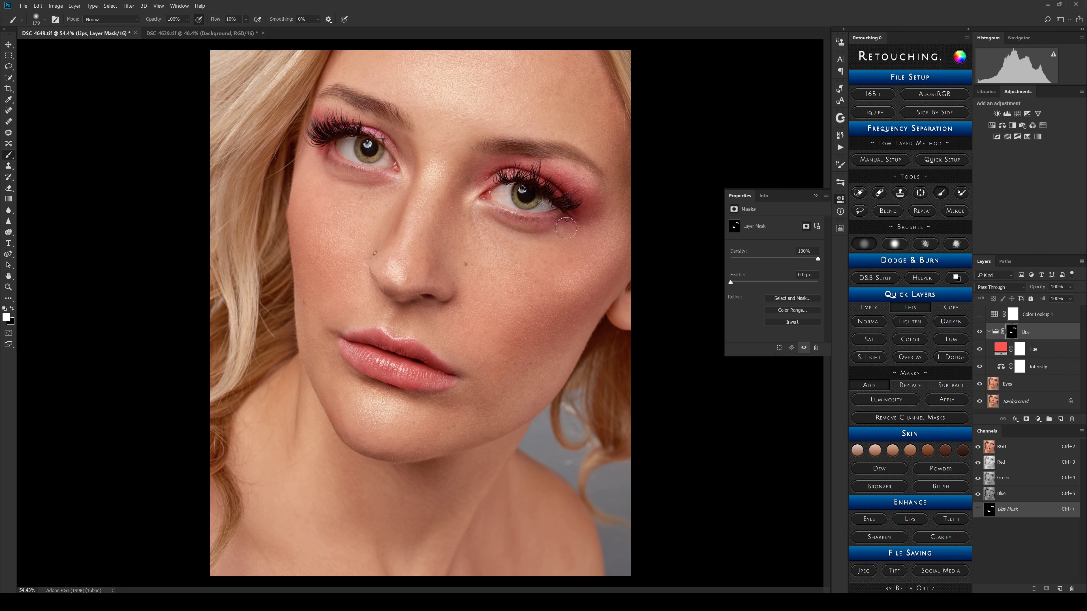
right_click(569, 187, "alt")
left_click(980, 331)
left_click(980, 332)
Step: Merge the Lips group and the Eyes layer into a single Lips layer
left_click(995, 332)
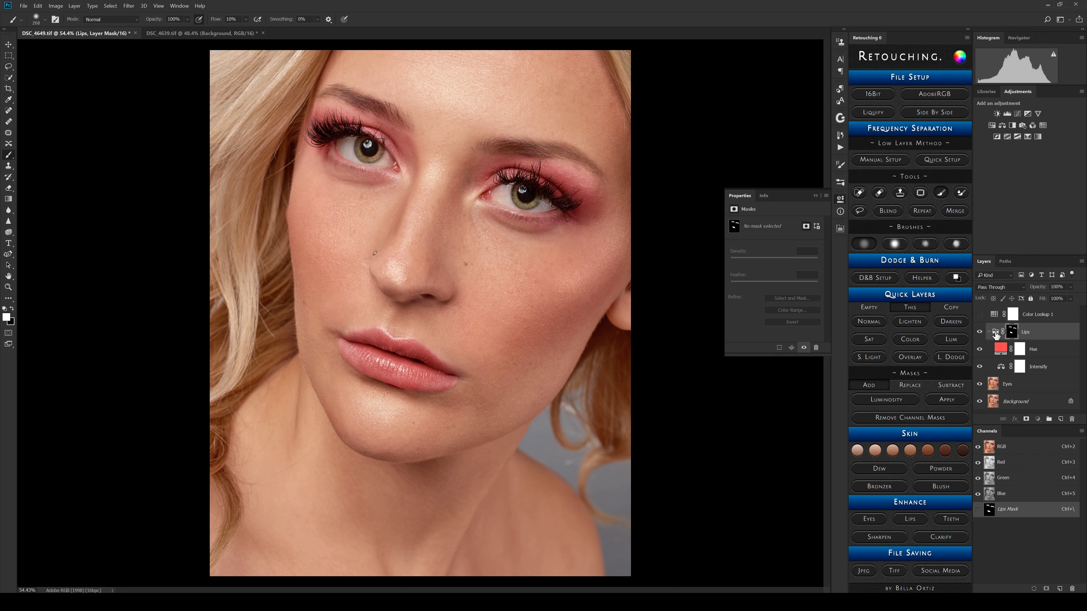
left_click(1072, 298)
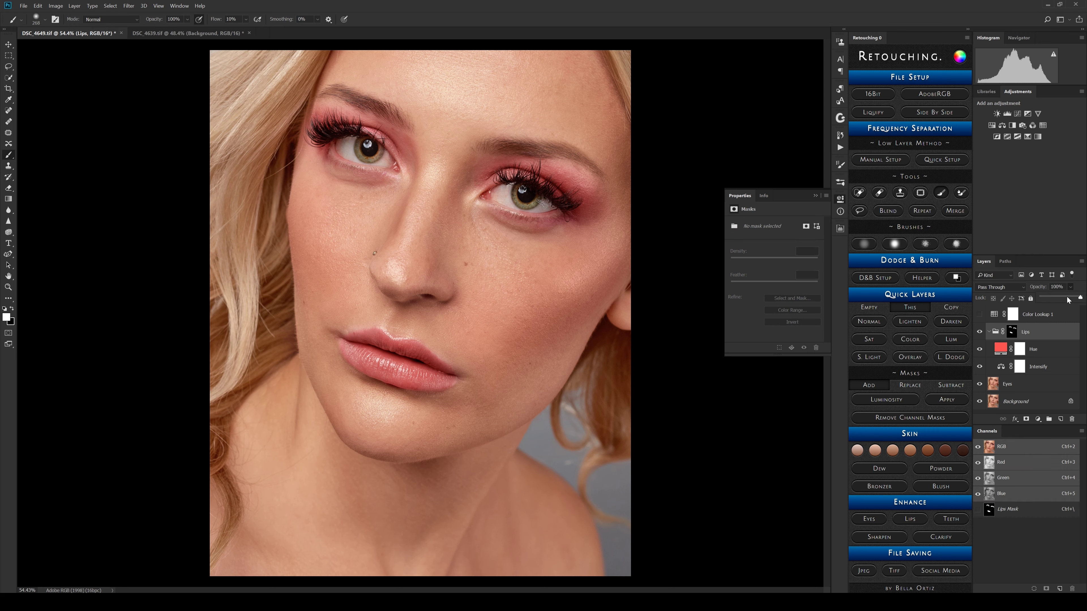
left_click(1067, 298)
left_click(927, 519)
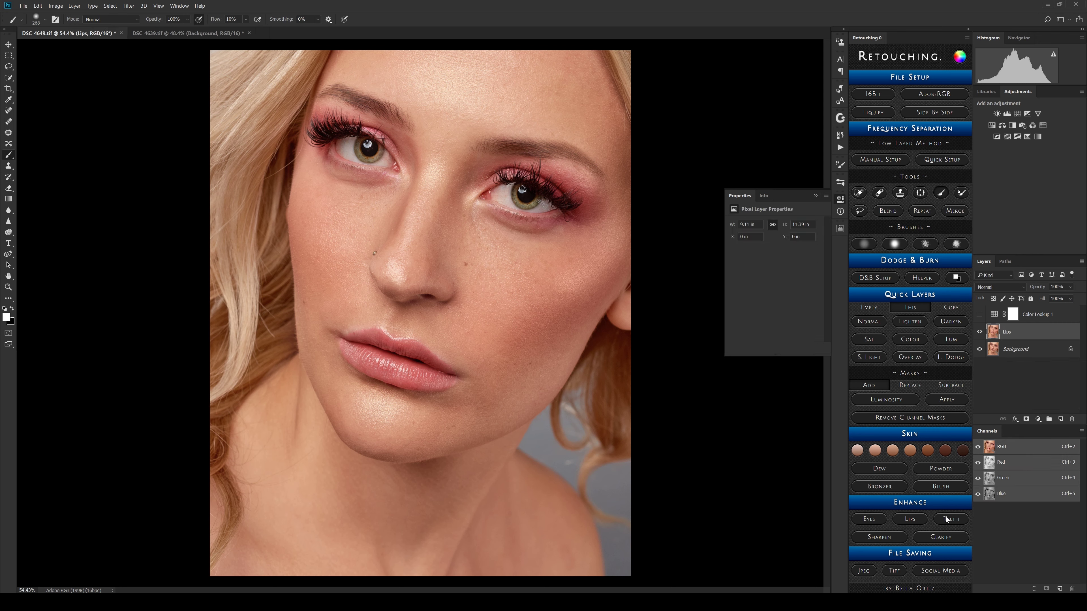
Step: Switch to the DSC_4639.tif document and add the Teeth enhancement to it
left_click(154, 34)
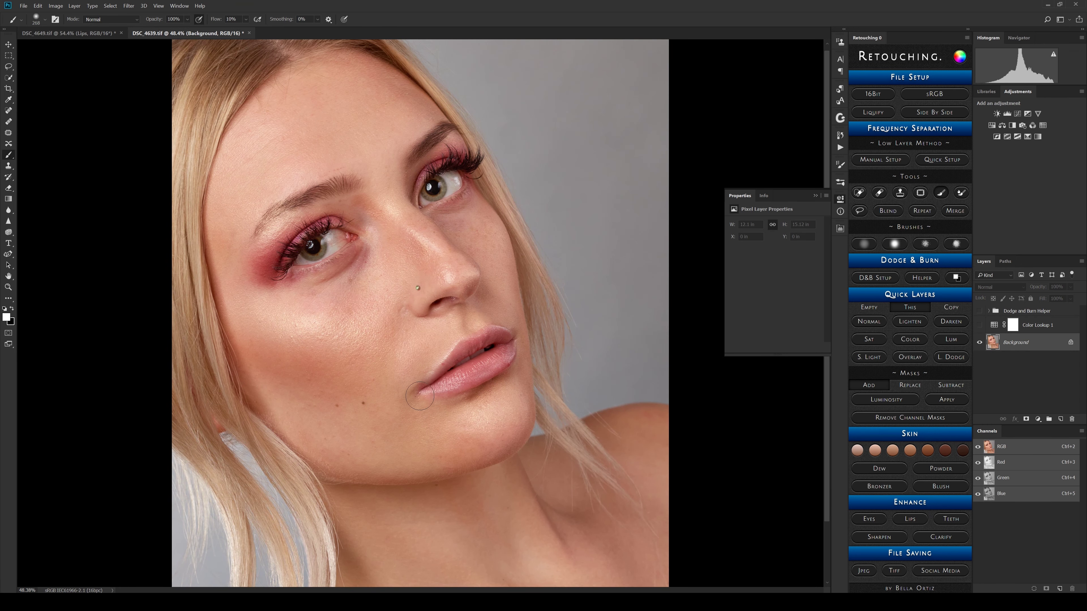
left_click(101, 37)
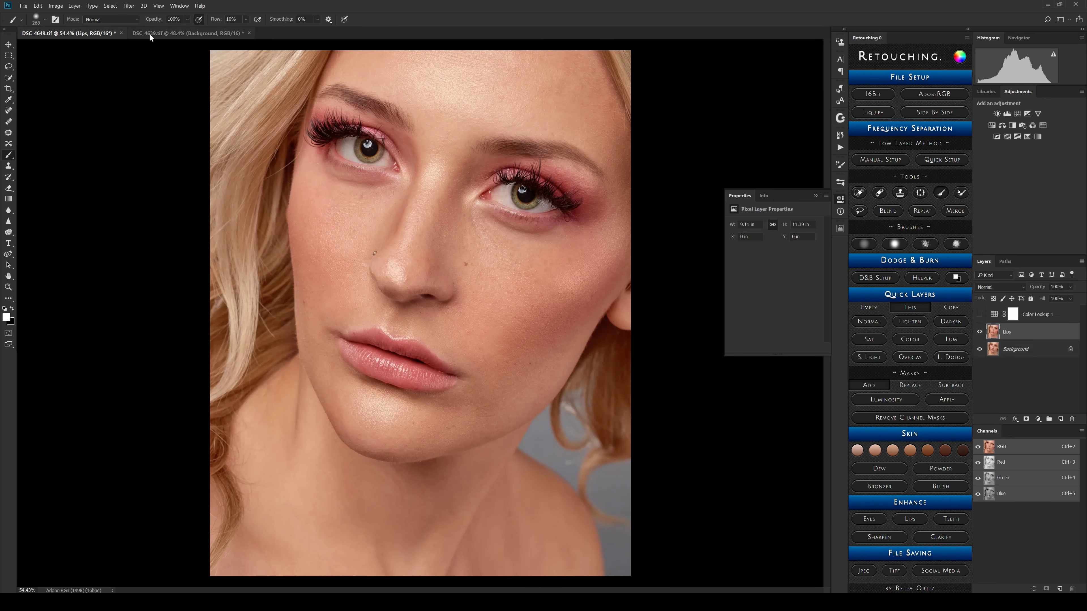
left_click(149, 34)
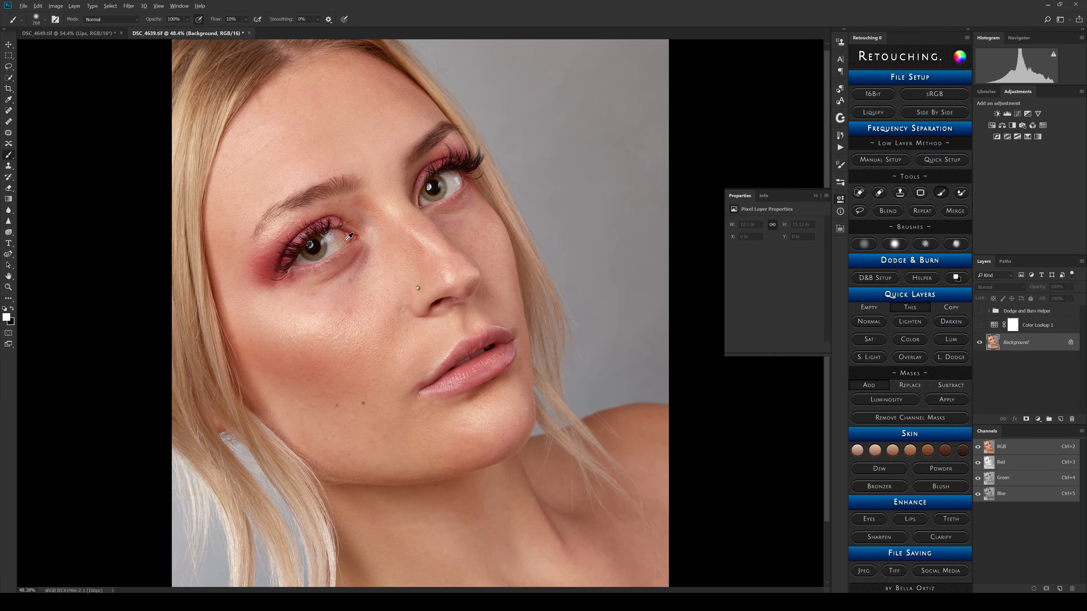
scroll(341, 233, "up", 2)
scroll(341, 233, "up", 3)
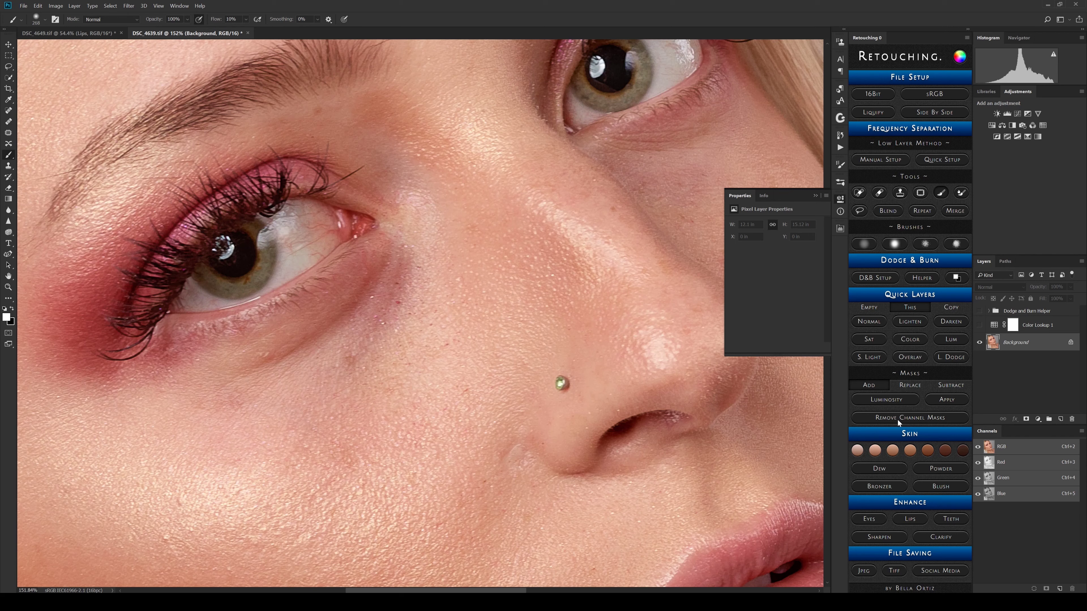
left_click(947, 520)
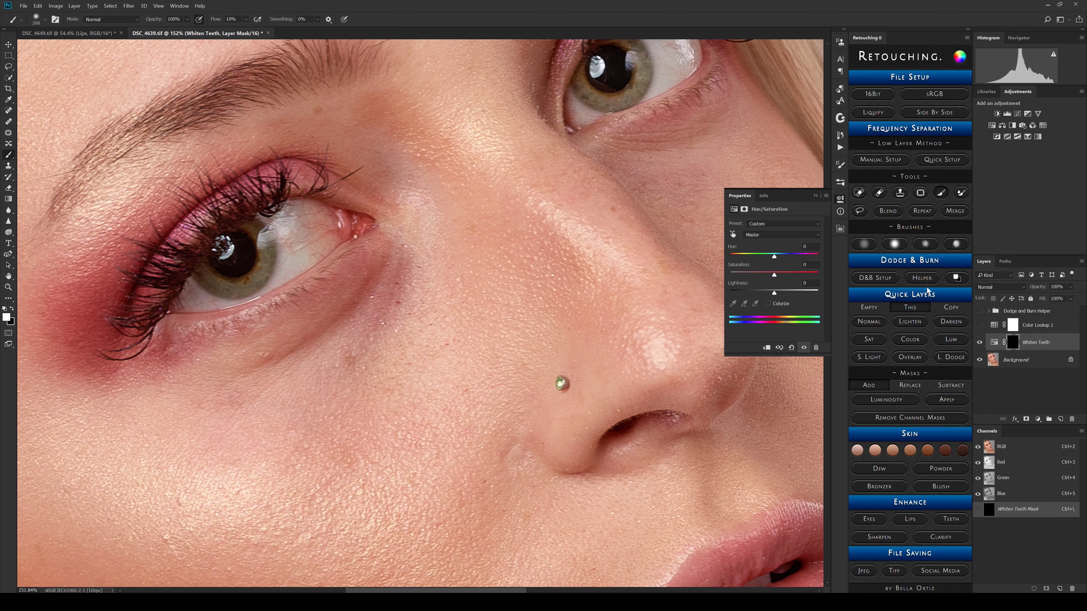
Step: Paint white over the white of the eye on the image's left on the Whiten Teeth mask at 100% flow
key("shift+0")
mouse_move(327, 229)
left_mouse_down()
mouse_move(342, 231)
mouse_move(316, 232)
left_mouse_up()
mouse_move(308, 286)
left_mouse_down()
mouse_move(286, 196)
mouse_move(311, 234)
mouse_move(277, 214)
mouse_move(296, 236)
left_mouse_up()
mouse_move(312, 249)
left_mouse_down()
mouse_move(293, 229)
mouse_move(313, 250)
mouse_move(313, 229)
left_mouse_up()
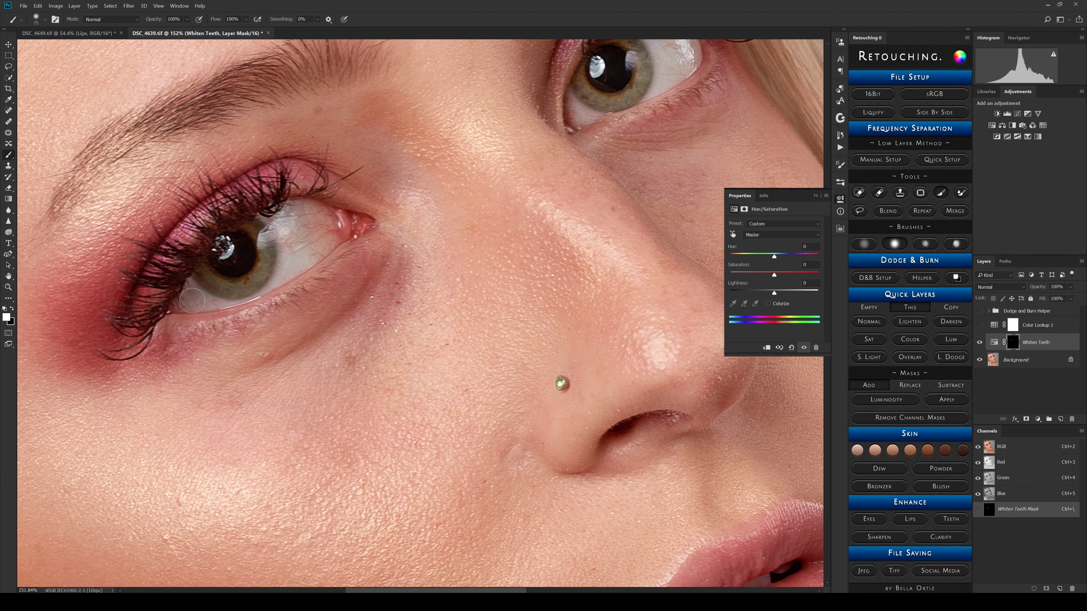
Step: Paint white over the white of the other eye on the Whiten Teeth mask, adjusting the brush size
left_click_drag(454, 138, 415, 247)
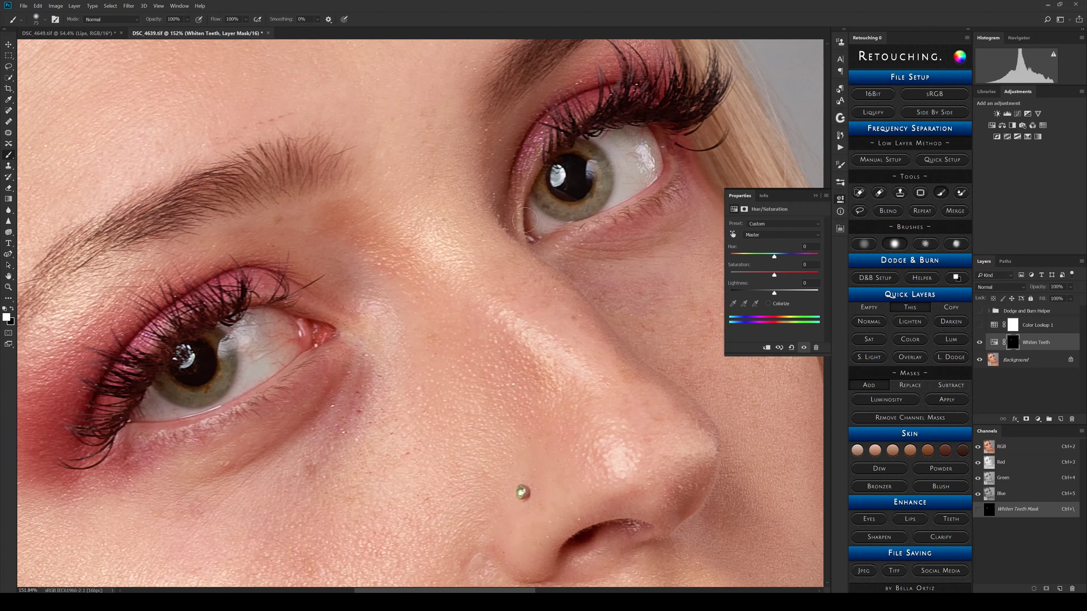
mouse_move(524, 220)
left_mouse_down()
mouse_move(614, 188)
mouse_move(631, 195)
mouse_move(617, 168)
mouse_move(624, 140)
mouse_move(639, 172)
mouse_move(560, 184)
left_mouse_up()
scroll(560, 184, "right", 7)
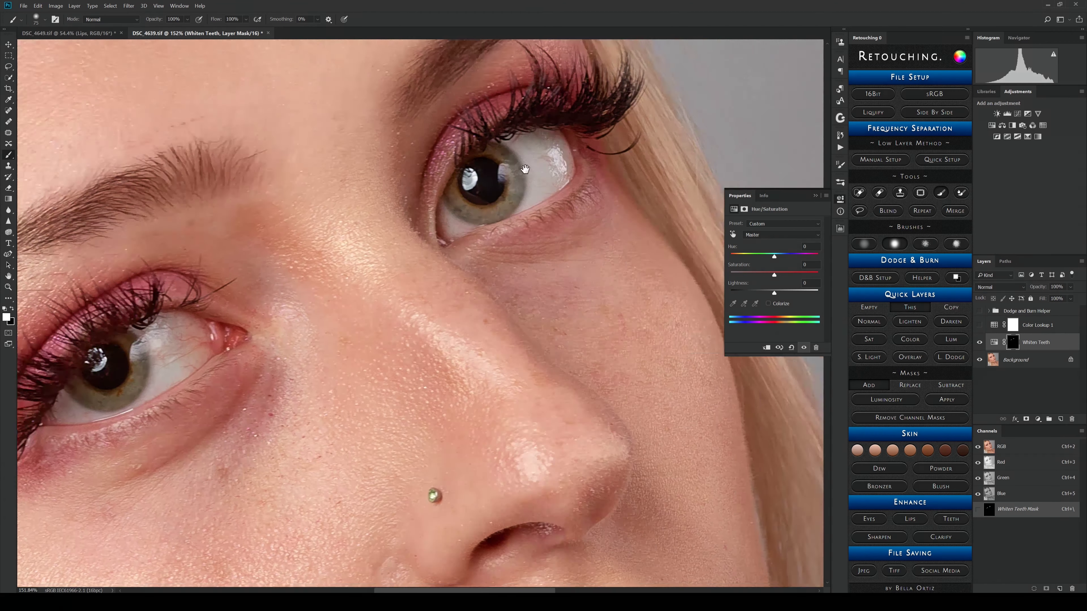
key("bracketright")
key("bracketright")
key("bracketright")
key("bracketright")
key("bracketright")
key("bracketright")
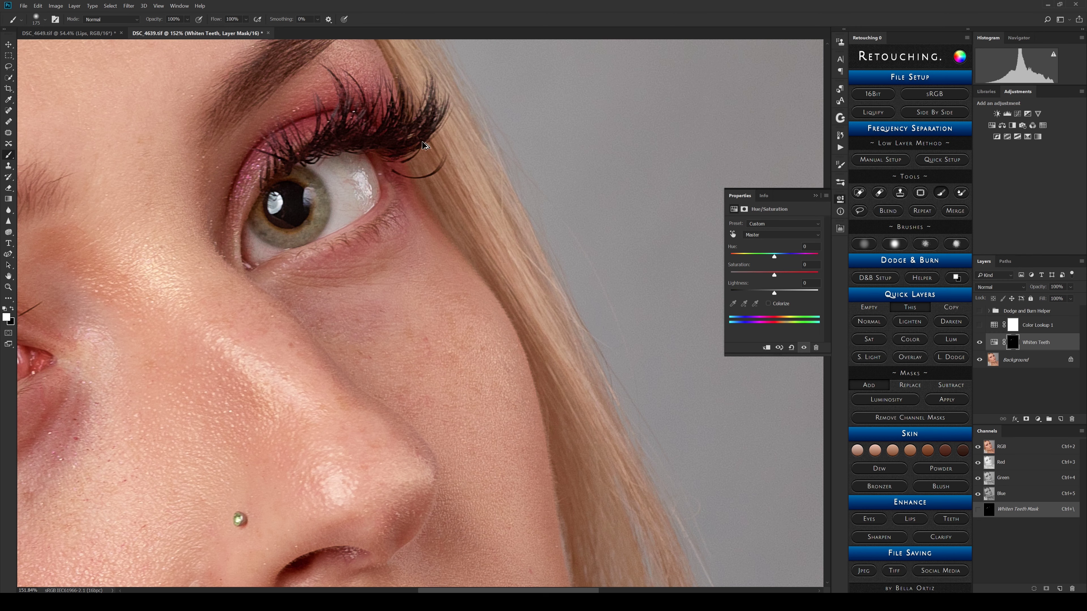
left_click_drag(374, 272, 558, 152)
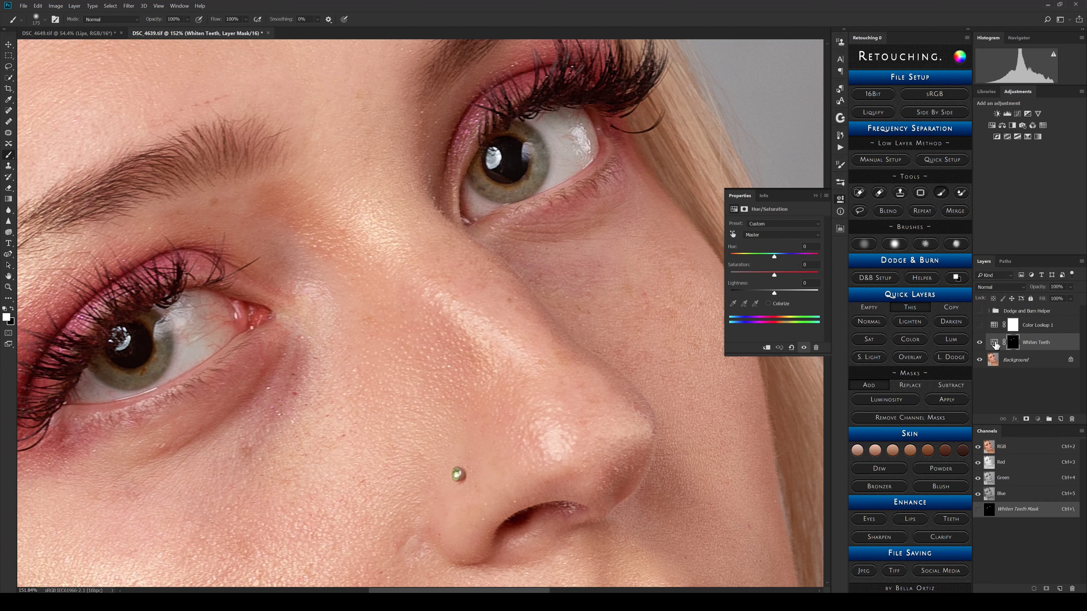
Step: Set the Yellows range of the Whiten Teeth adjustment to saturation -68 and lightness +7
left_click(994, 345)
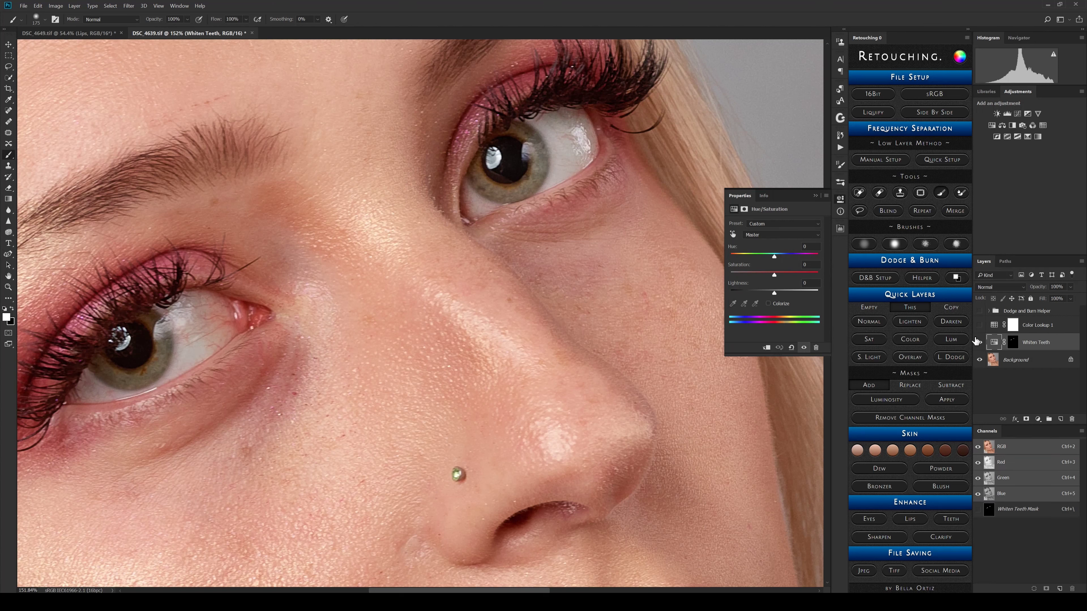
left_click(747, 235)
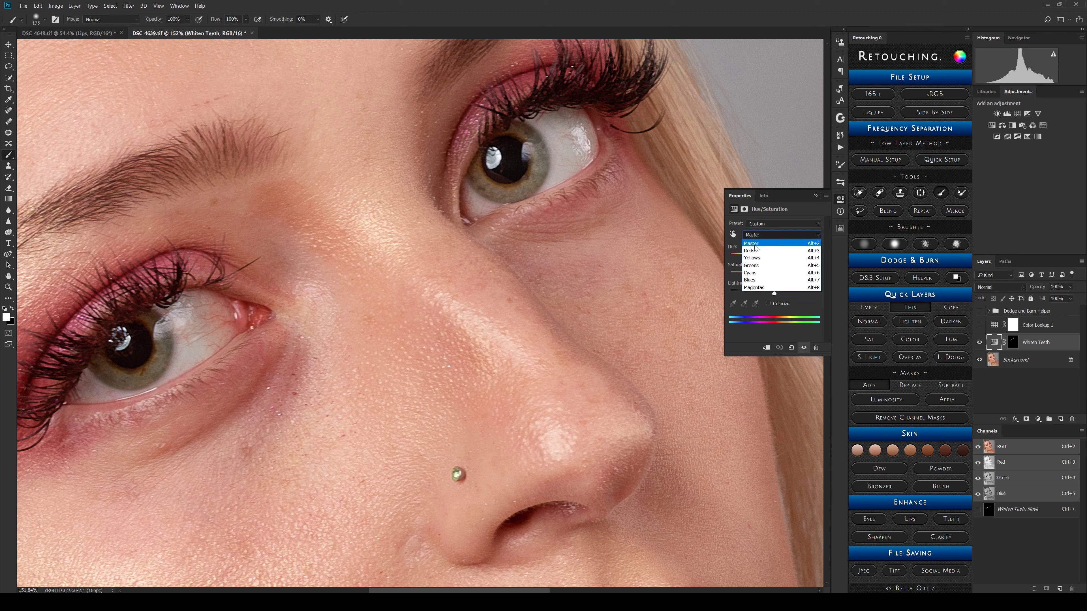
left_click(755, 251)
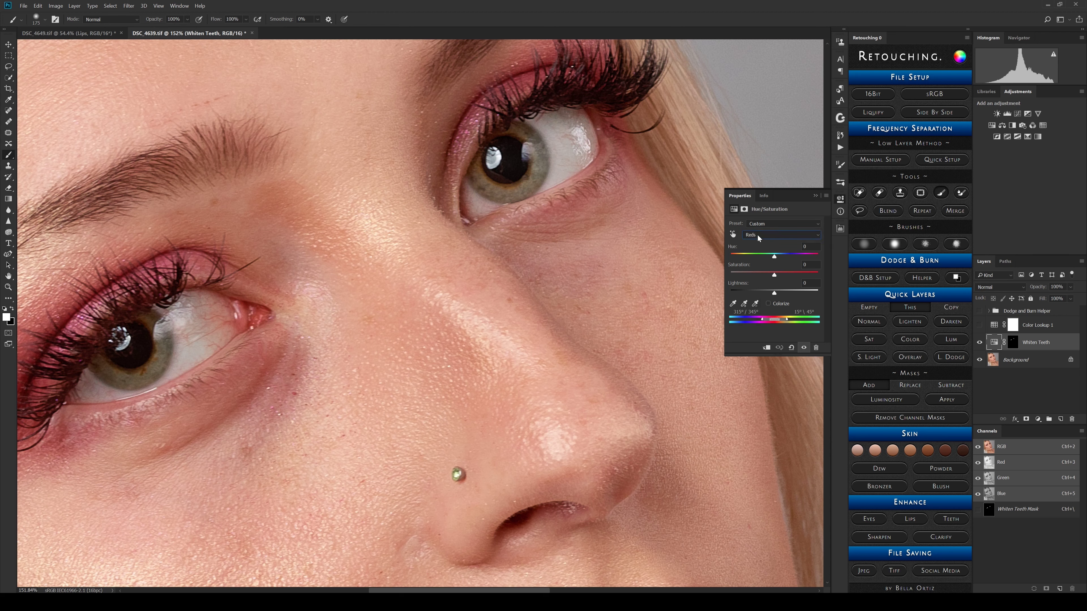
left_click(758, 234)
left_click(759, 258)
Step: Paint the teeth visible between the lips on the Whiten Teeth mask and compare the face with and without the layer
scroll(448, 242, "down", 5)
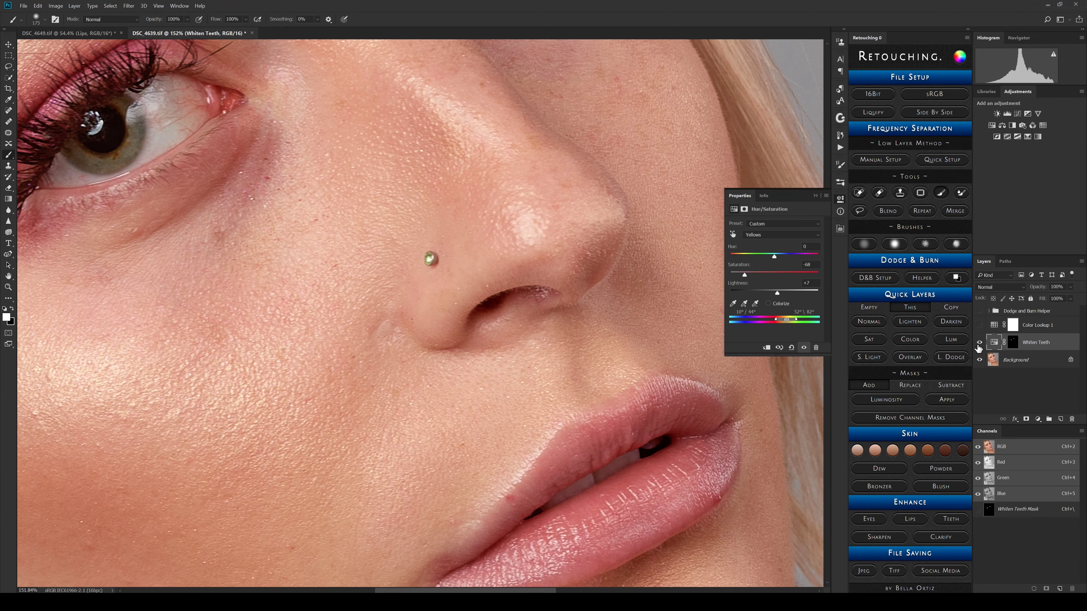
scroll(700, 450, "down", 2)
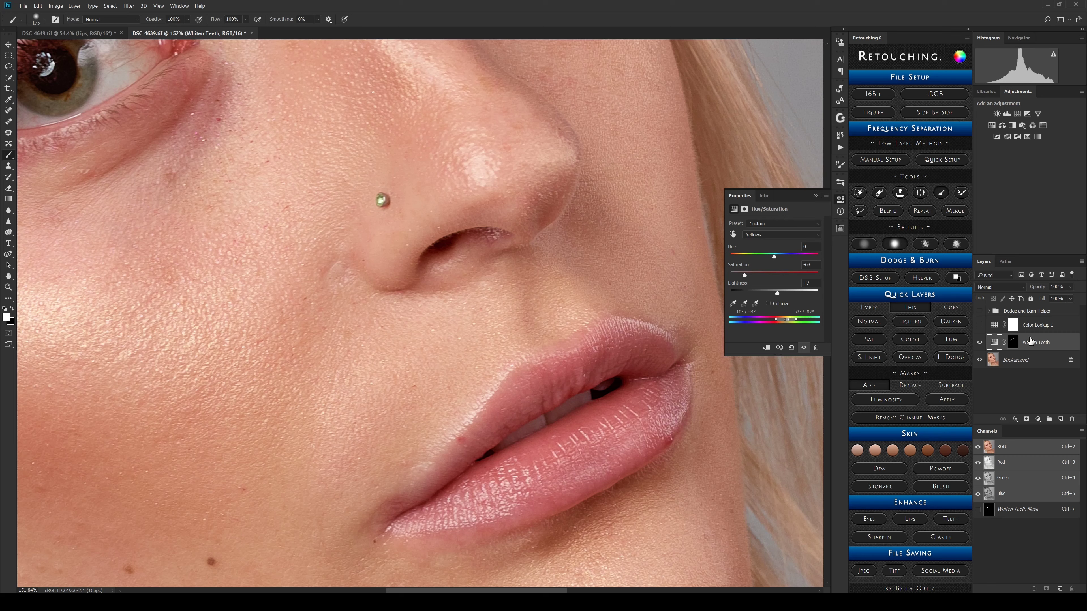
left_click(1013, 342)
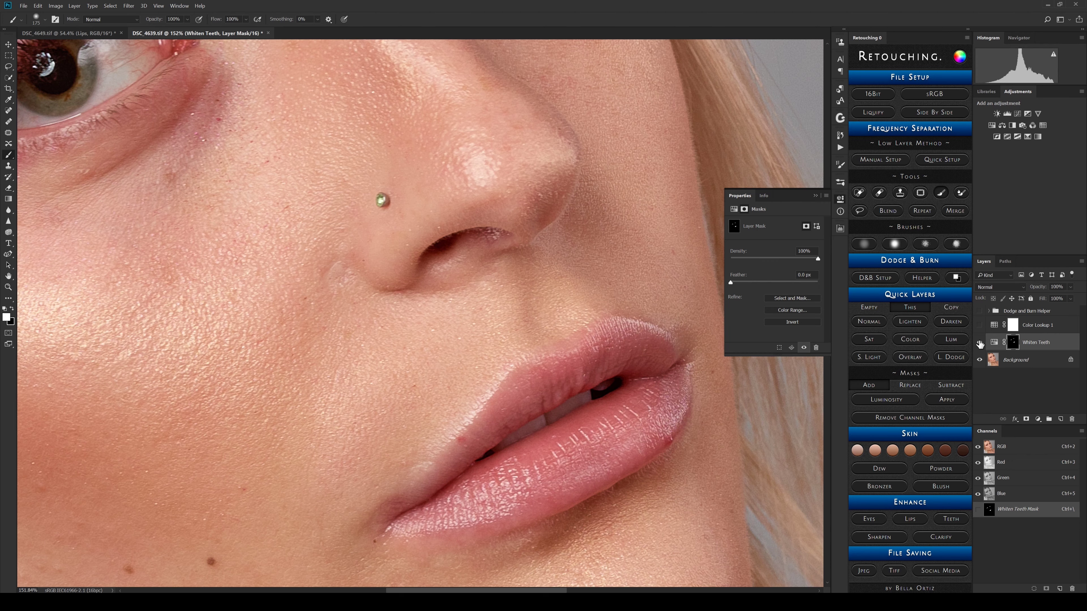
left_click(949, 339)
left_click_drag(459, 202, 478, 314)
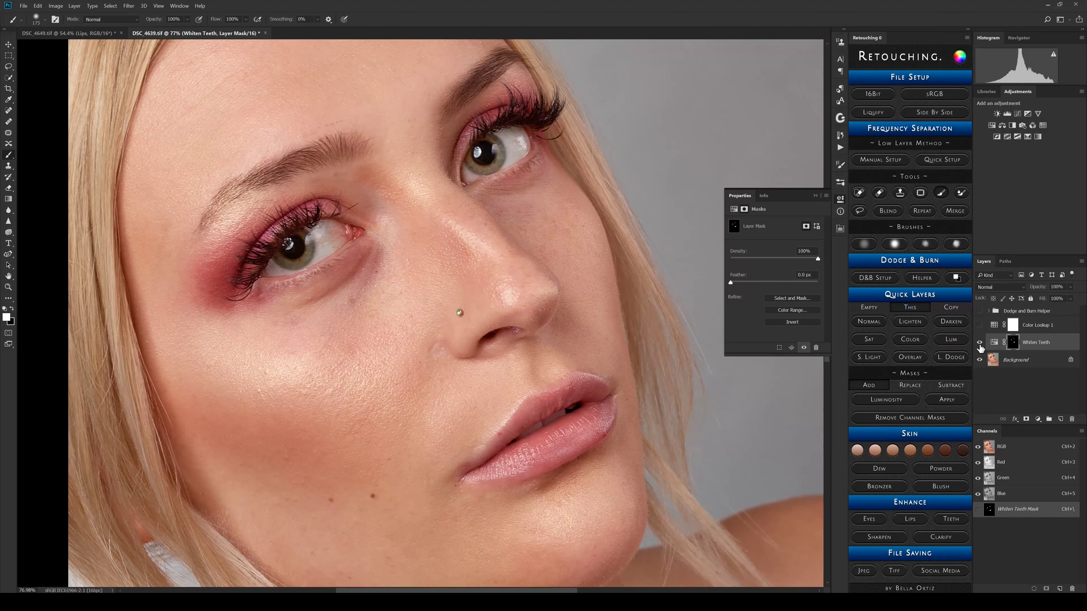
left_click_drag(429, 330, 650, 359)
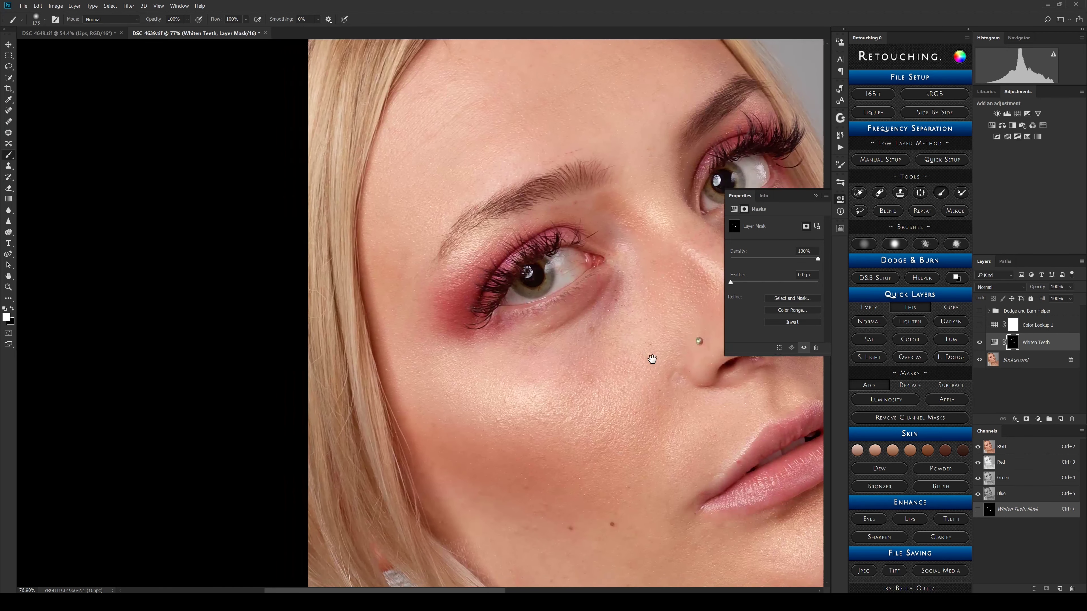
left_click_drag(666, 193, 643, 263)
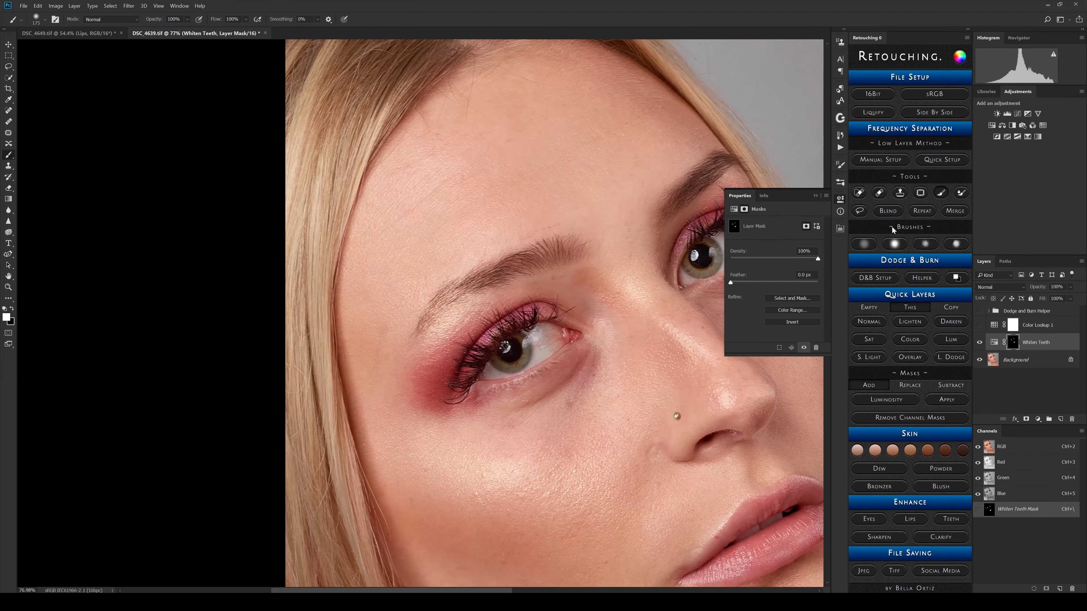
Step: Paint the blonde hair on the Whiten Teeth mask with a larger soft brush to reduce its yellow tones
left_click(895, 244)
mouse_move(328, 128)
left_mouse_down()
mouse_move(306, 225)
mouse_move(297, 154)
mouse_move(326, 232)
mouse_move(323, 294)
left_mouse_up()
key("x")
left_click(419, 323, "alt")
right_click(387, 263, "alt")
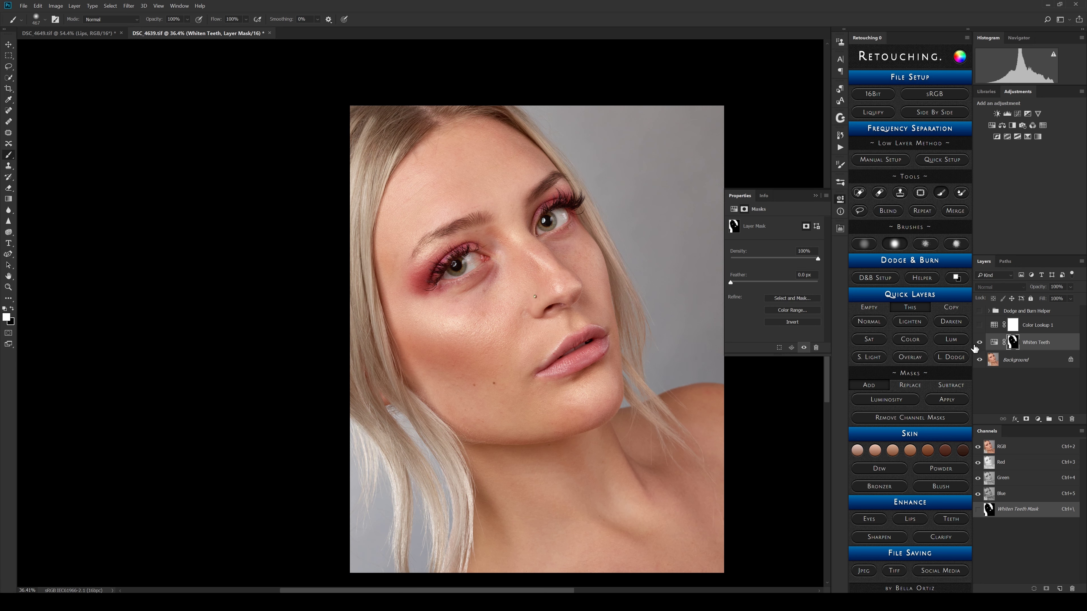
left_click(1027, 312)
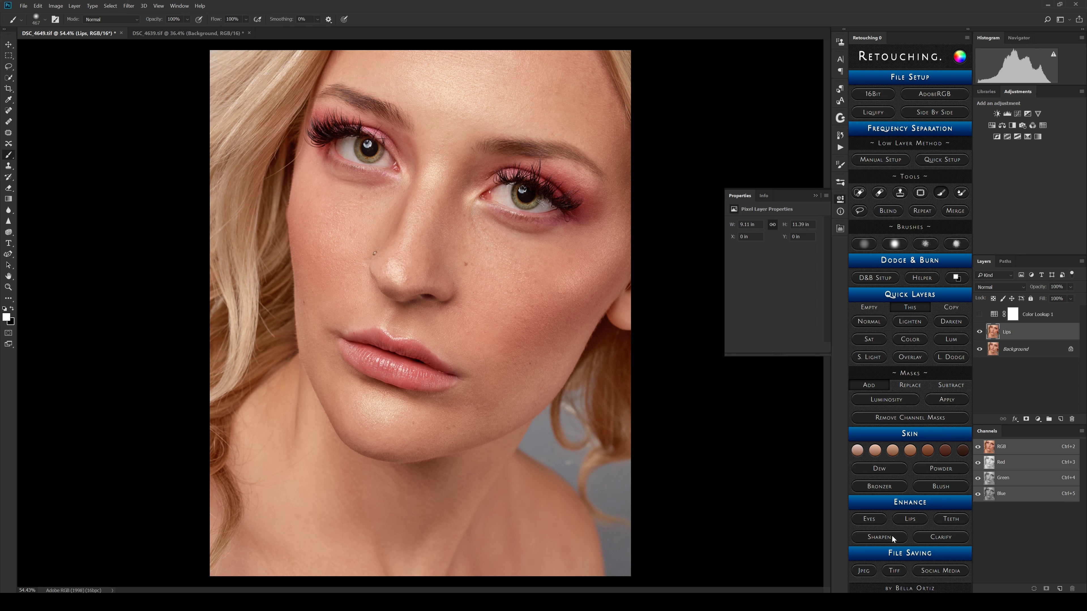
Step: Add the Sharpen enhancement to DSC_4649.tif and accept its Gaussian Blur with a radius of 6.0 pixels
left_click(893, 539)
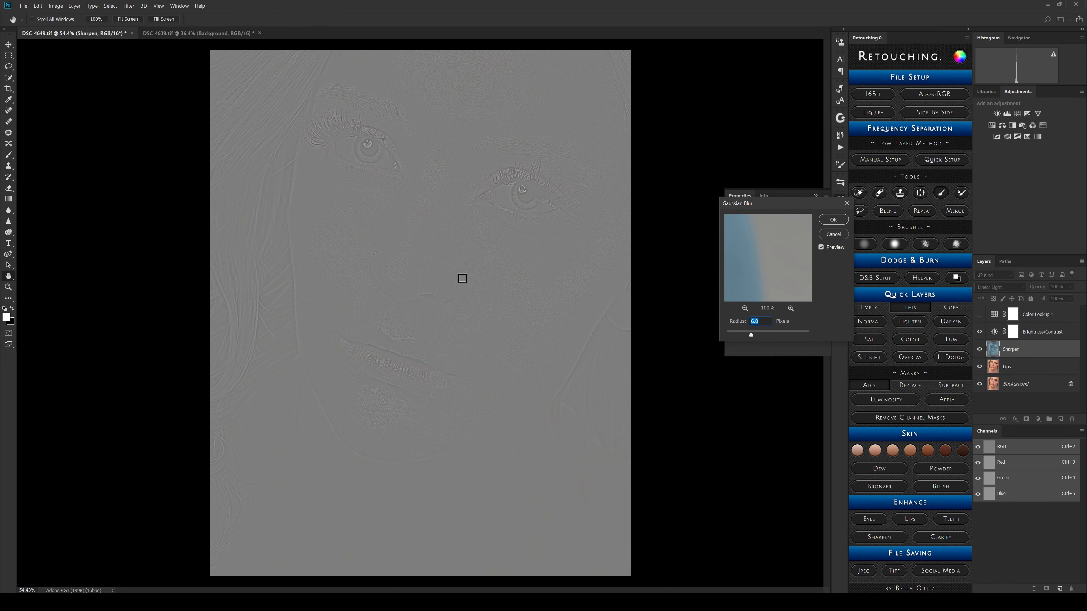
left_click(466, 283)
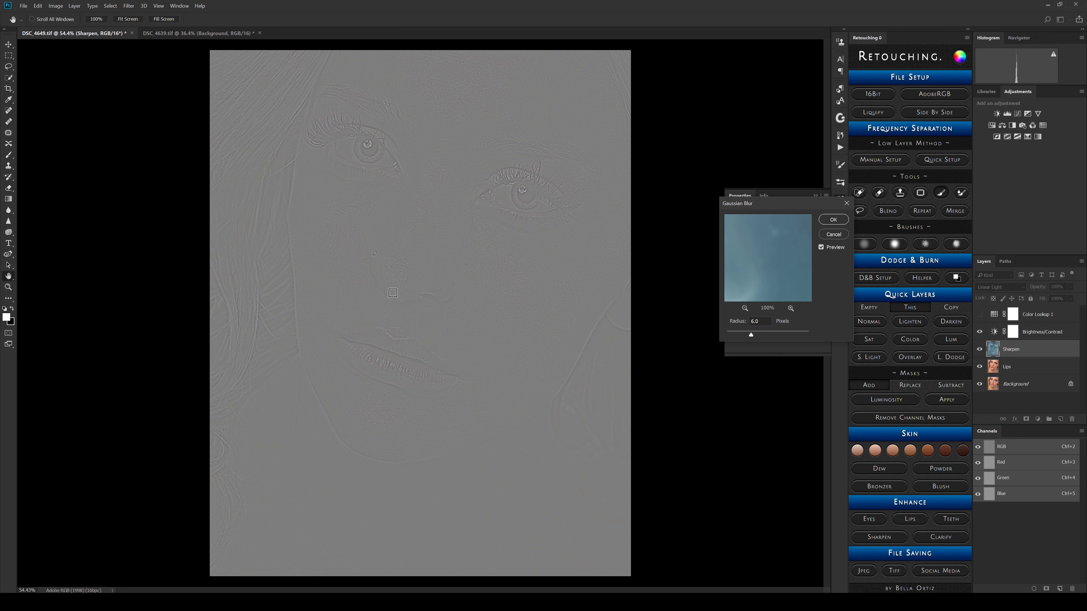
left_click(440, 300)
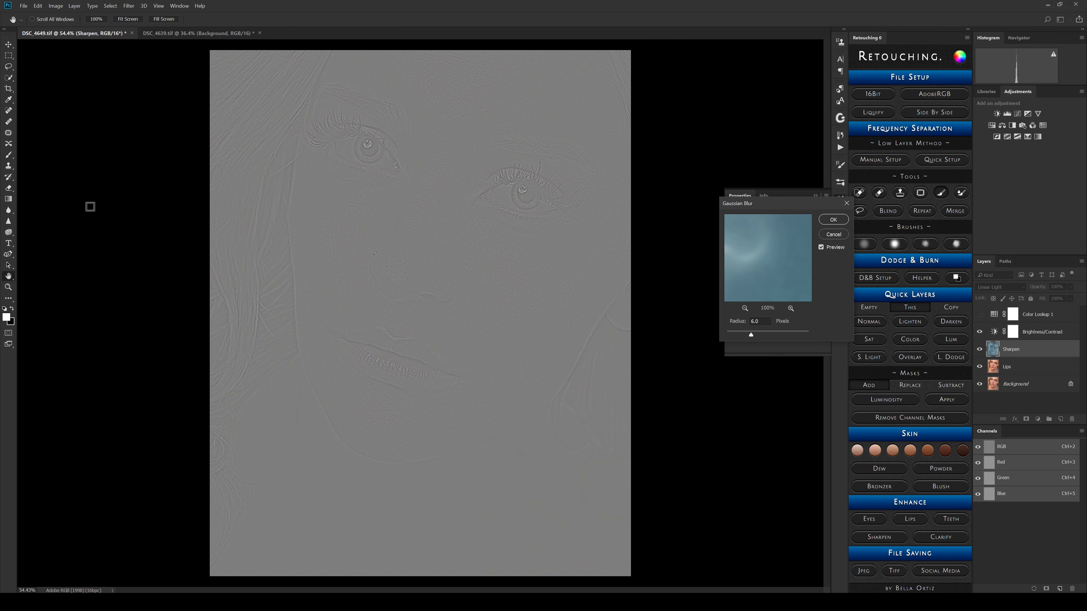
left_click(418, 300)
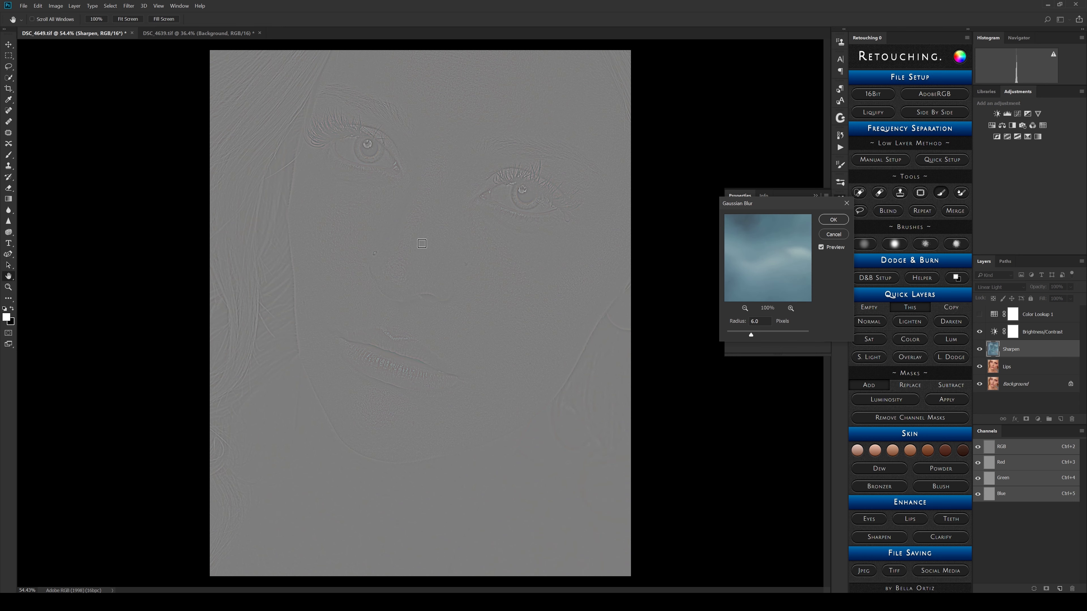
scroll(421, 244, "up", 5)
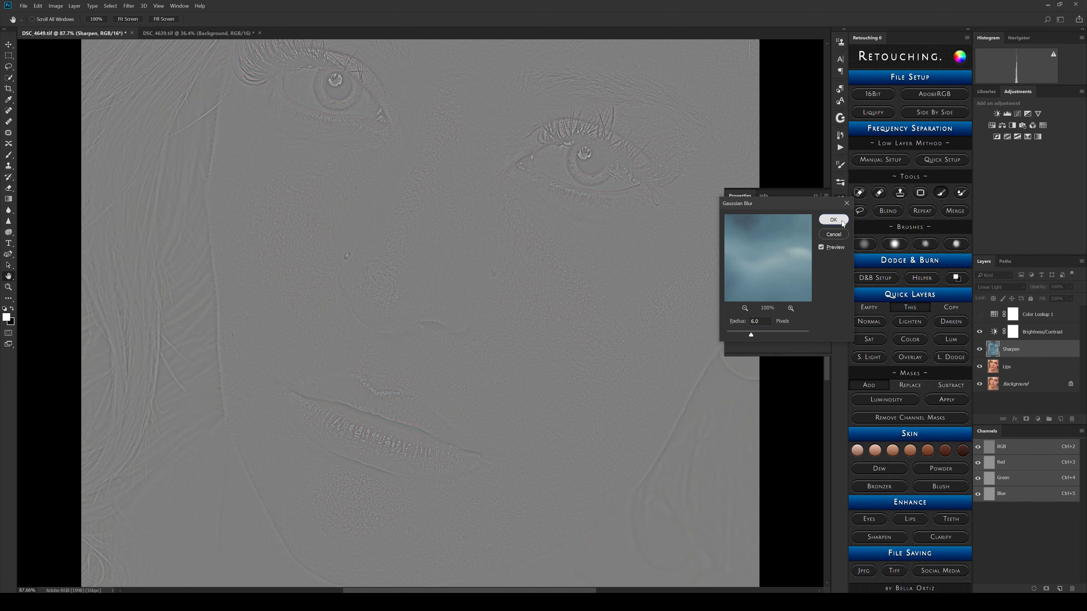
left_click(833, 219)
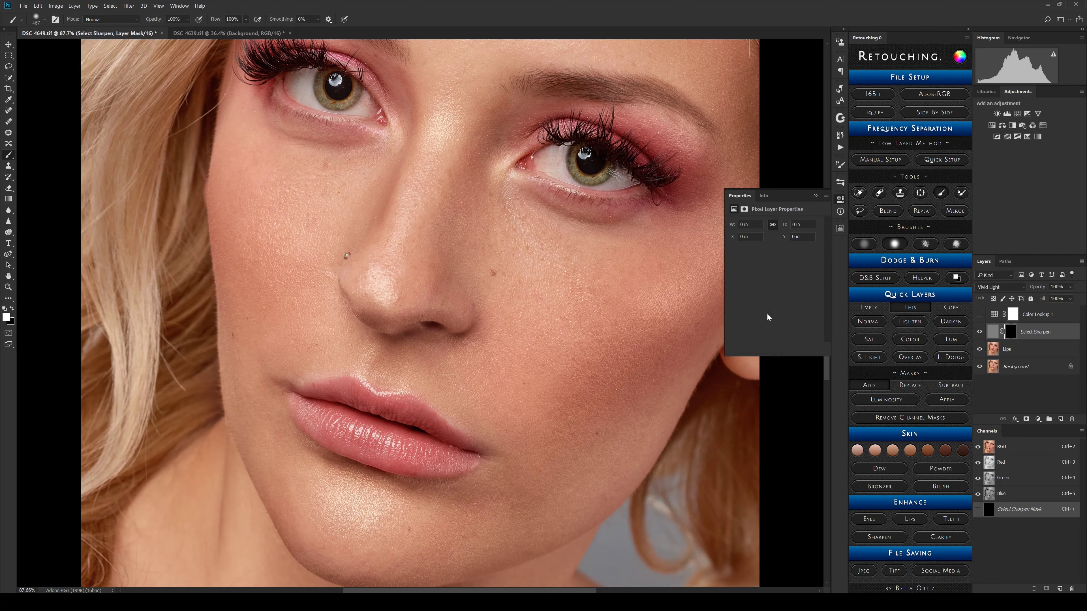
Step: Paint white over both lips on the Select Sharpen mask with a smaller brush and compare them with and without the layer
key("bracketleft")
key("bracketleft")
key("bracketleft")
key("bracketleft")
key("bracketleft")
mouse_move(347, 423)
left_mouse_down()
mouse_move(326, 424)
mouse_move(359, 414)
mouse_move(390, 441)
mouse_move(351, 413)
mouse_move(338, 426)
mouse_move(413, 450)
left_mouse_up()
scroll(420, 460, "up", 1)
scroll(421, 460, "up", 5)
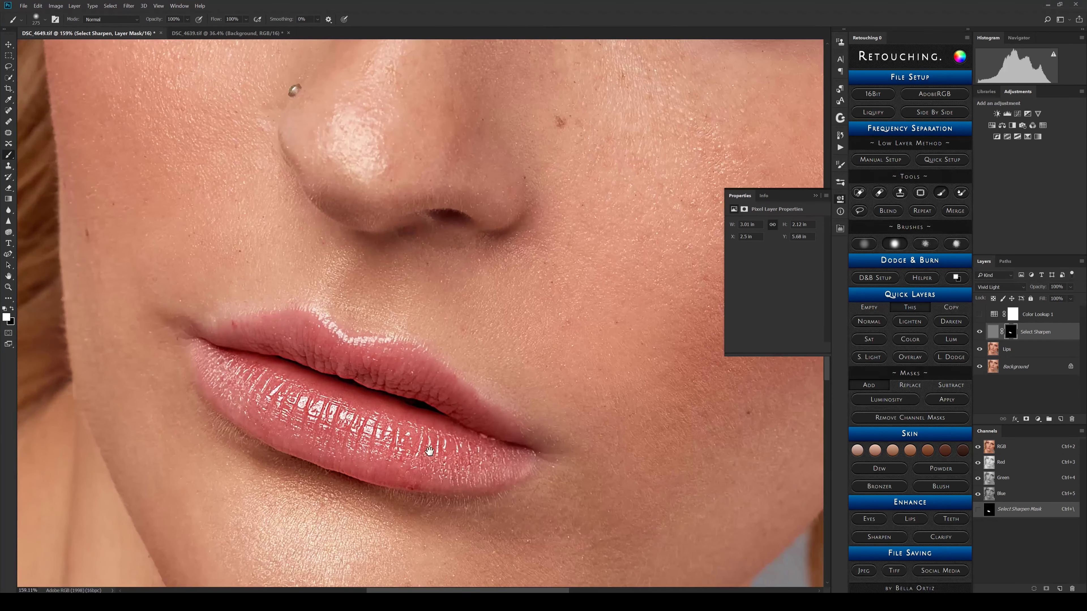
left_click(980, 333)
left_click(980, 333)
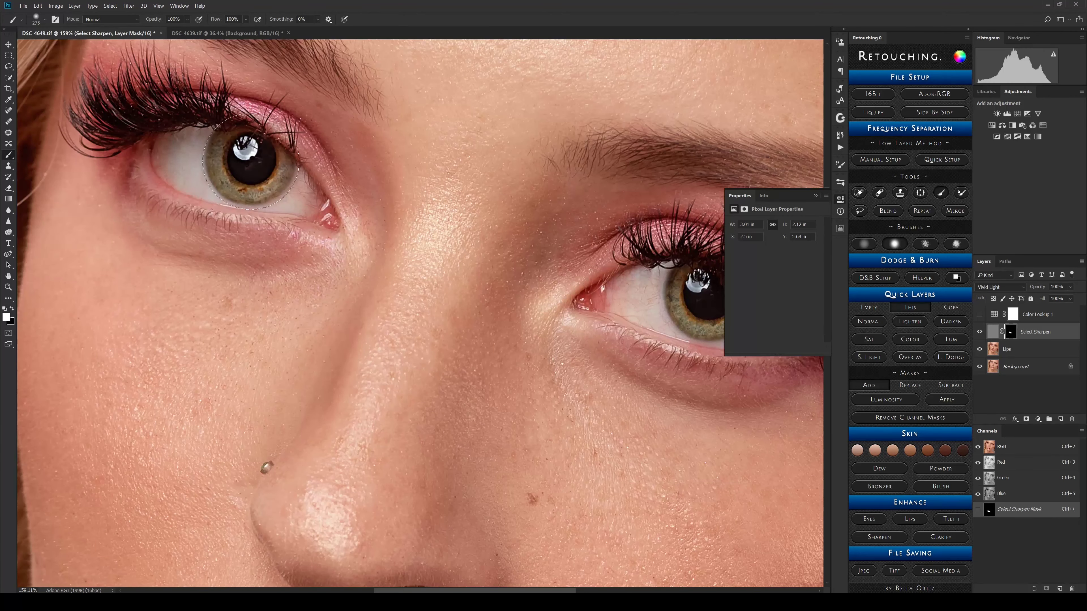
Step: Paint both eyes with their lashes and brows on the Select Sharpen mask using a soft brush at 10% flow
scroll(480, 253, "right", 5)
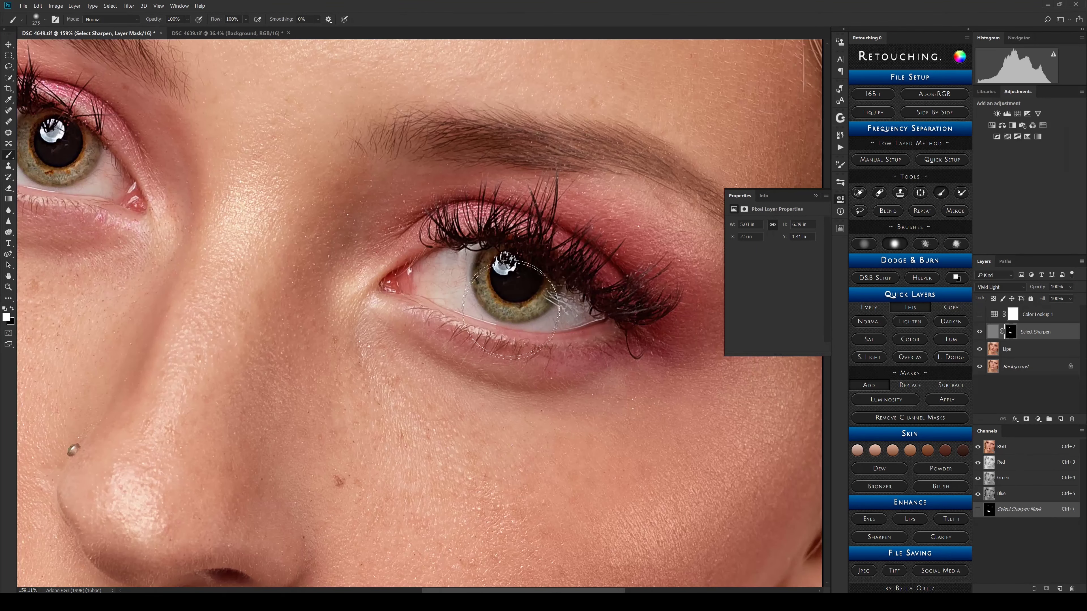
left_click(864, 244)
scroll(482, 141, "left", 6)
scroll(482, 142, "up", 3)
mouse_move(412, 209)
left_mouse_down()
mouse_move(409, 195)
mouse_move(440, 201)
mouse_move(303, 152)
left_mouse_up()
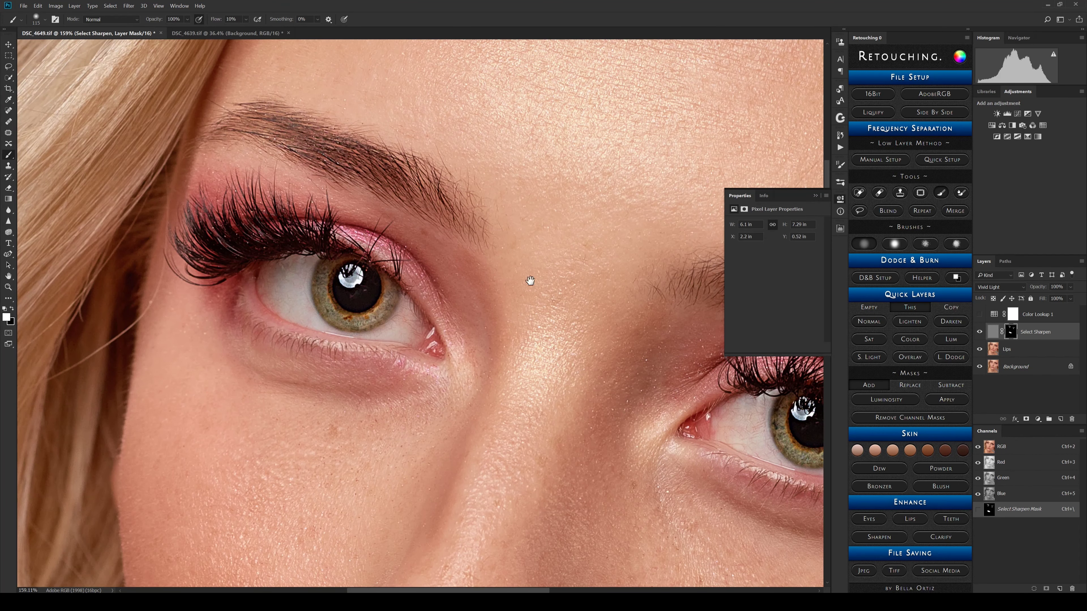
Step: Paint the facial skin around the cheeks on the Select Sharpen mask with a larger soft brush
scroll(505, 333, "down", 3)
scroll(358, 353, "down", 5)
scroll(358, 353, "right", 2)
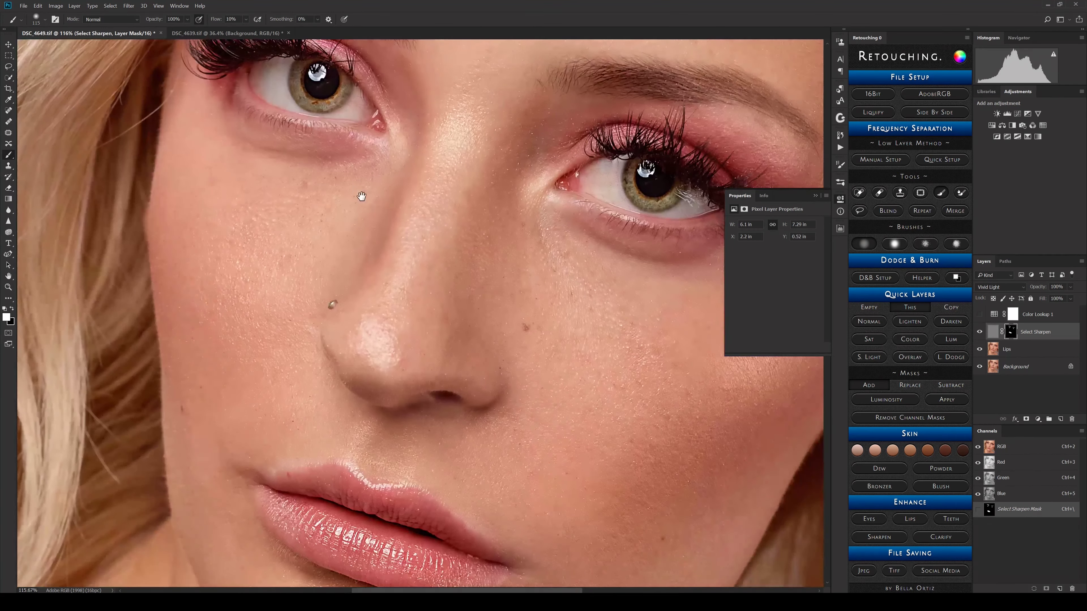
left_click_drag(315, 284, 329, 283)
scroll(323, 377, "down", 4)
scroll(204, 229, "up", 5)
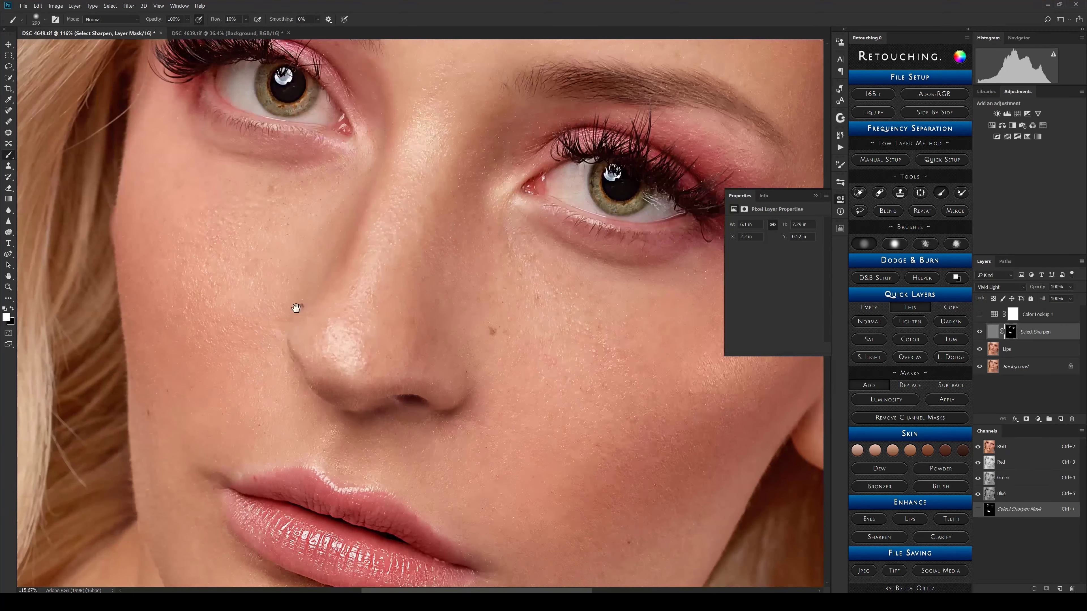
mouse_move(205, 229)
left_mouse_down()
mouse_move(262, 182)
mouse_move(270, 285)
left_mouse_up()
scroll(448, 256, "down", 8)
scroll(448, 256, "up", 3)
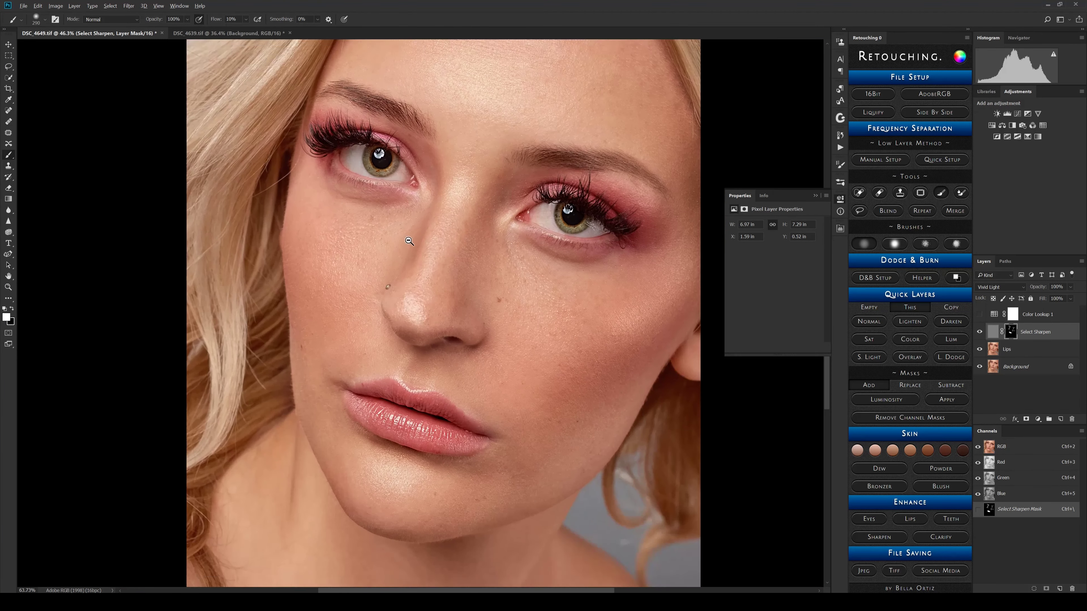
Step: Compare the whole face and a close-up of the eyes with and without the Select Sharpen layer
left_click(982, 332)
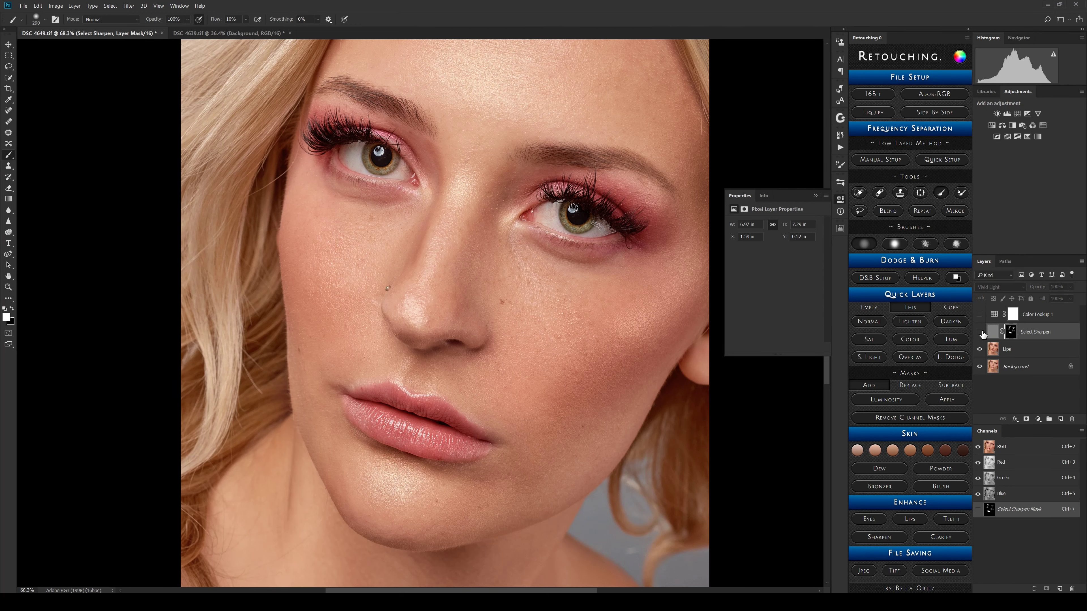
left_click(982, 332)
left_click(983, 333)
left_click(983, 332)
scroll(555, 152, "up", 5)
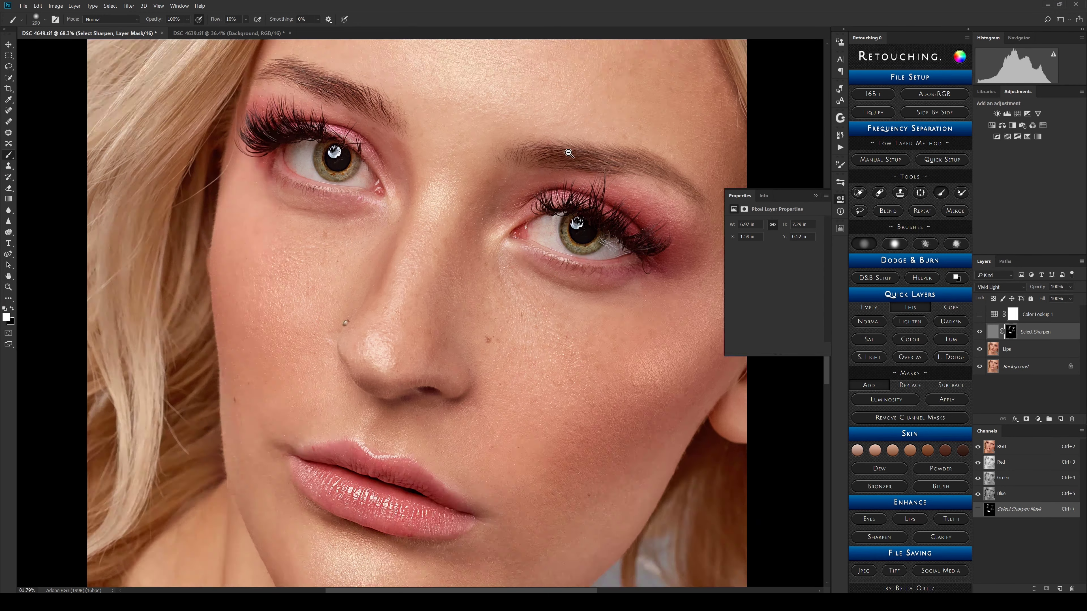
left_click(980, 333)
left_click(980, 334)
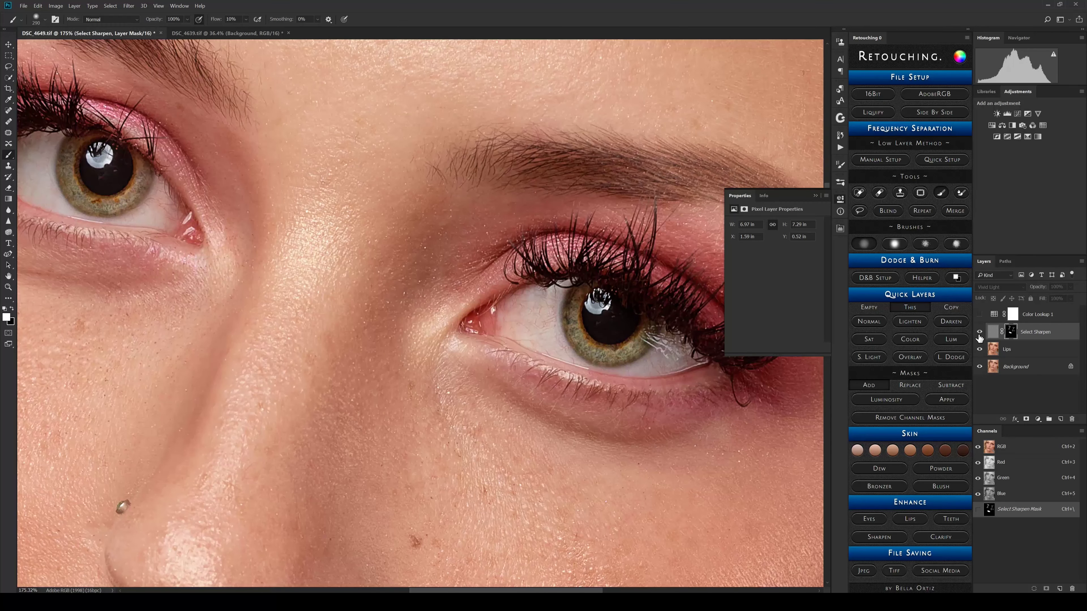
left_click(979, 334)
left_click(980, 333)
left_click(980, 333)
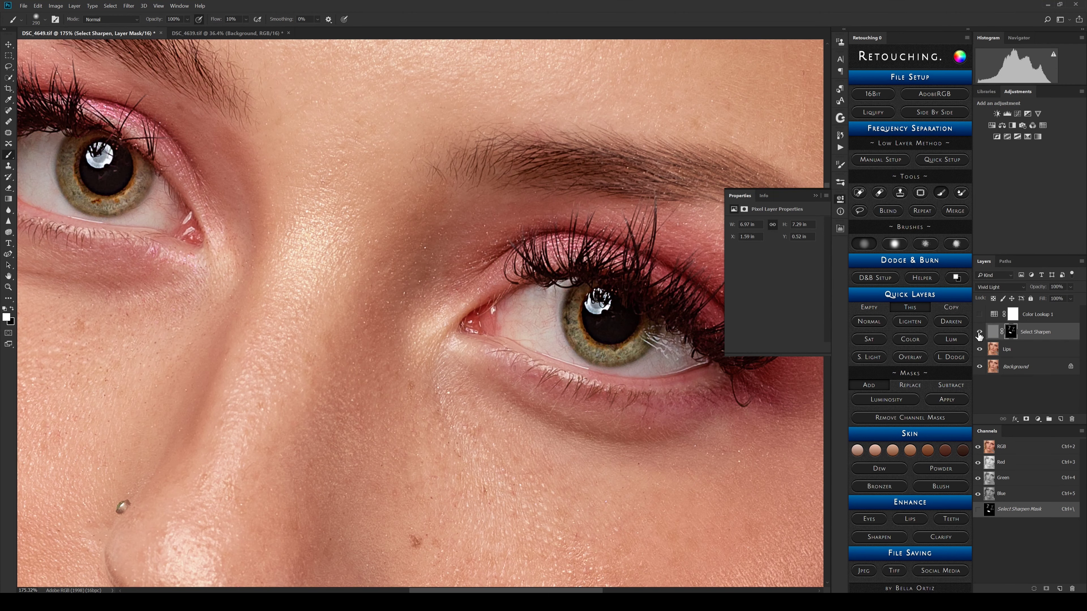
left_click(979, 334)
Step: Lower the Select Sharpen layer's opacity to 55% for a comparison and delete the layer
key("ctrl+0")
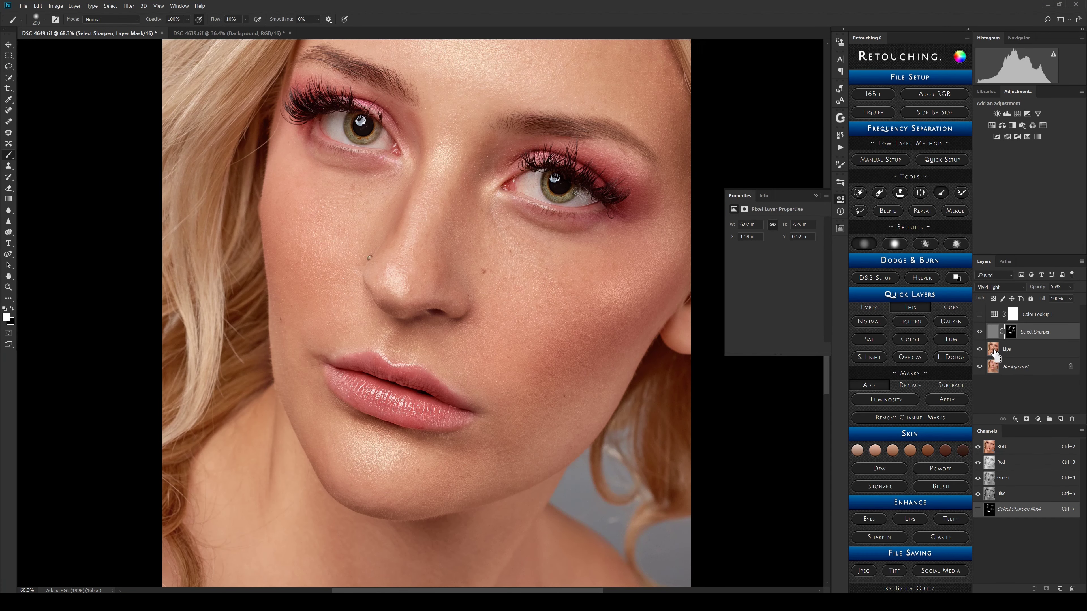
key("Delete")
left_click(979, 333)
left_click(979, 333)
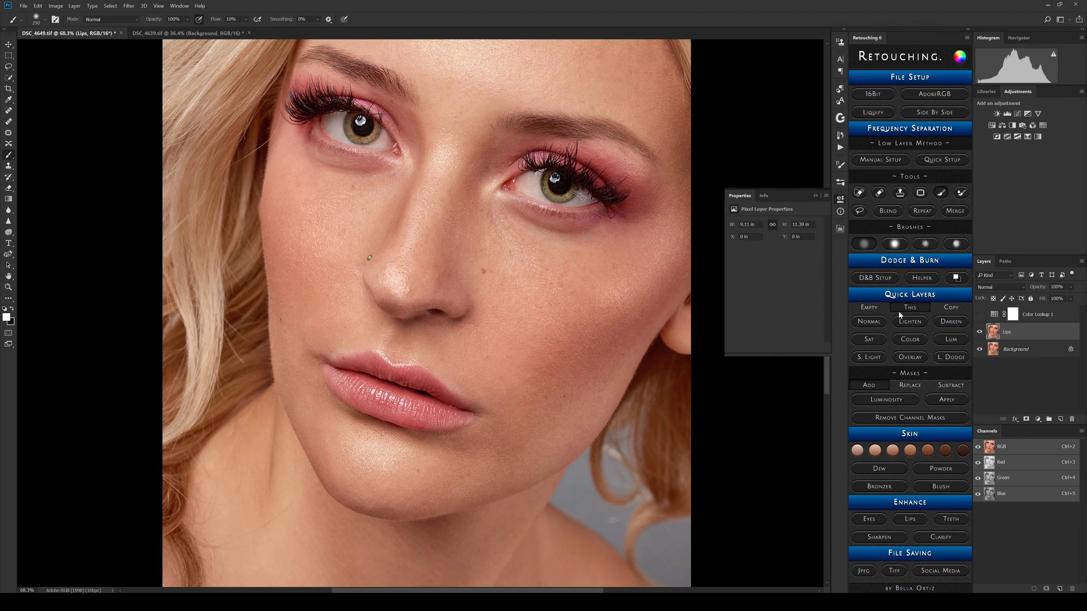
Step: Add the Clarify enhancement to DSC_4649.tif and apply its Gaussian Blur with a radius of 263.1 pixels
left_click_drag(623, 241, 586, 255)
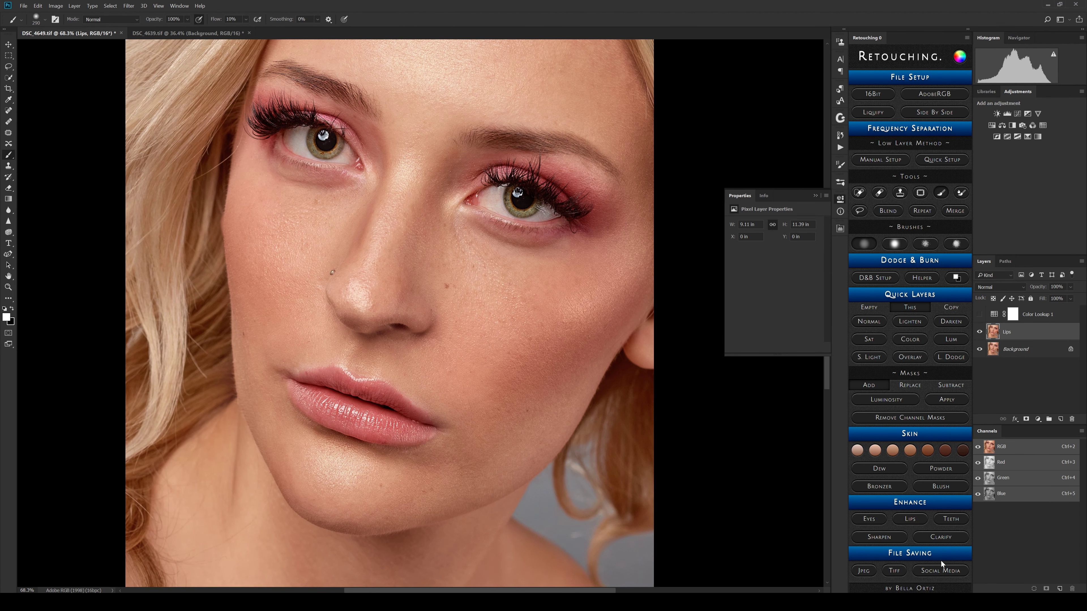
left_click(944, 538)
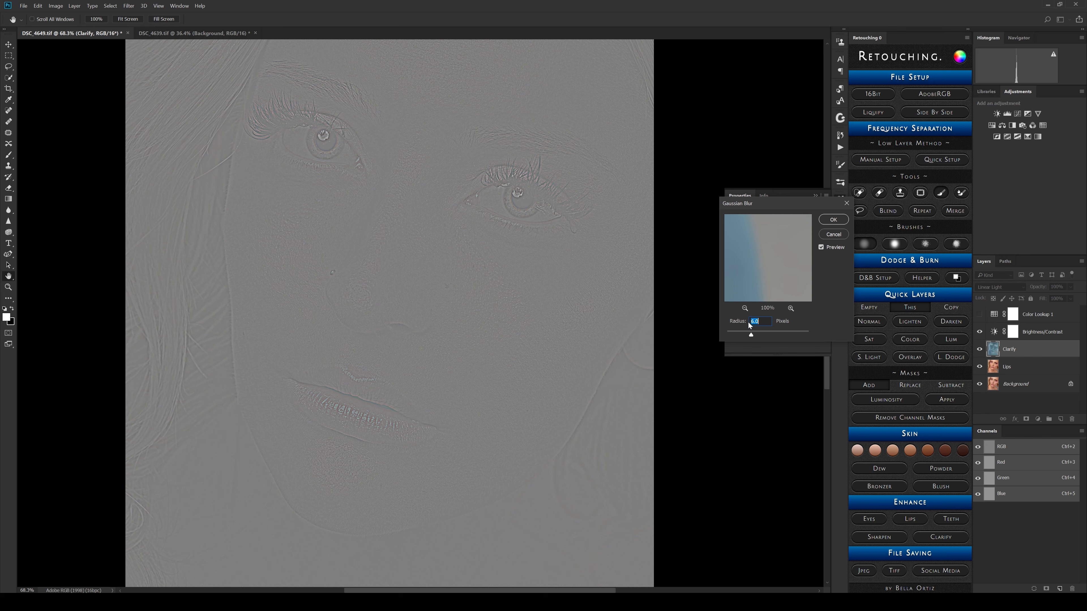
left_click(771, 331)
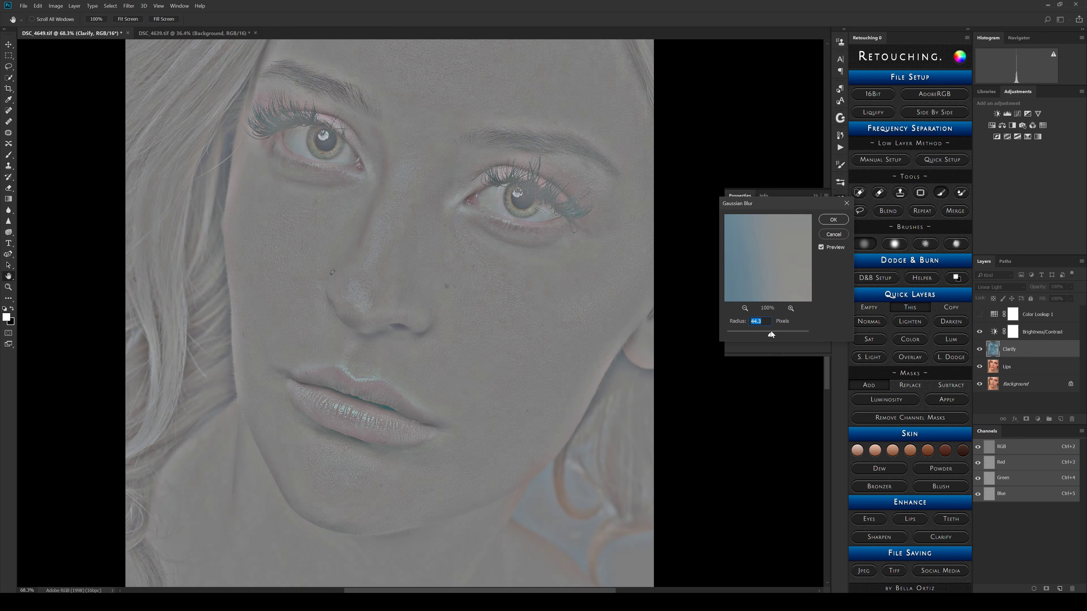
left_click_drag(772, 331, 775, 331)
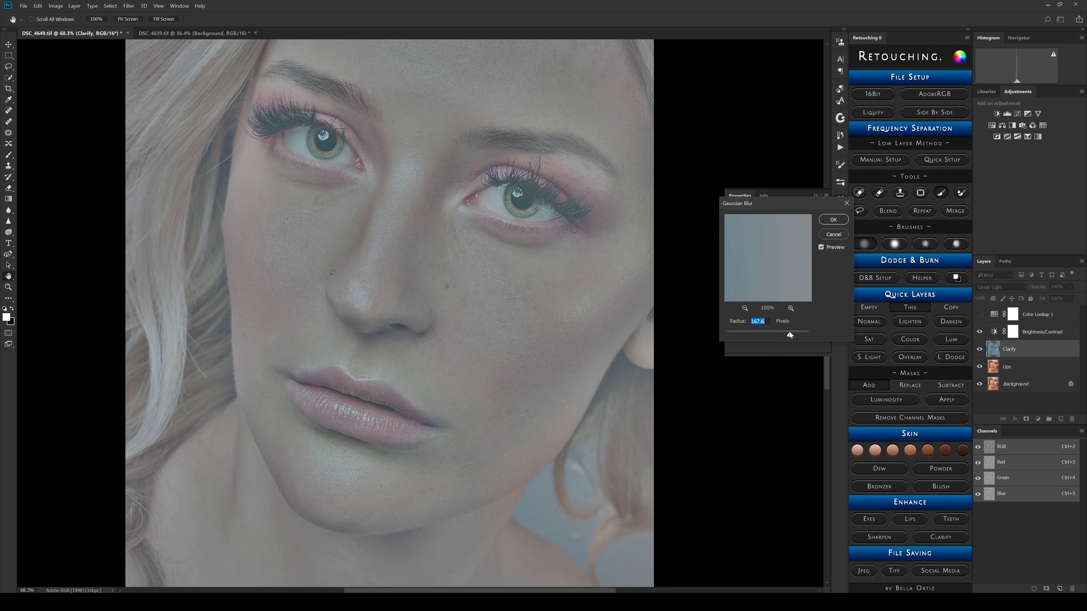
left_click_drag(788, 331, 795, 331)
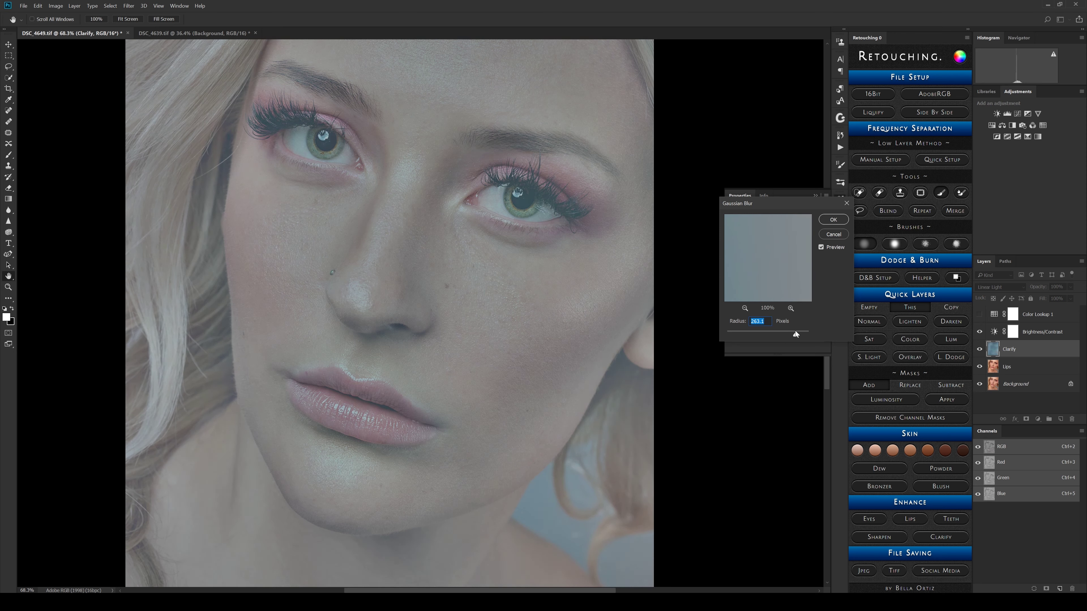
left_click(833, 220)
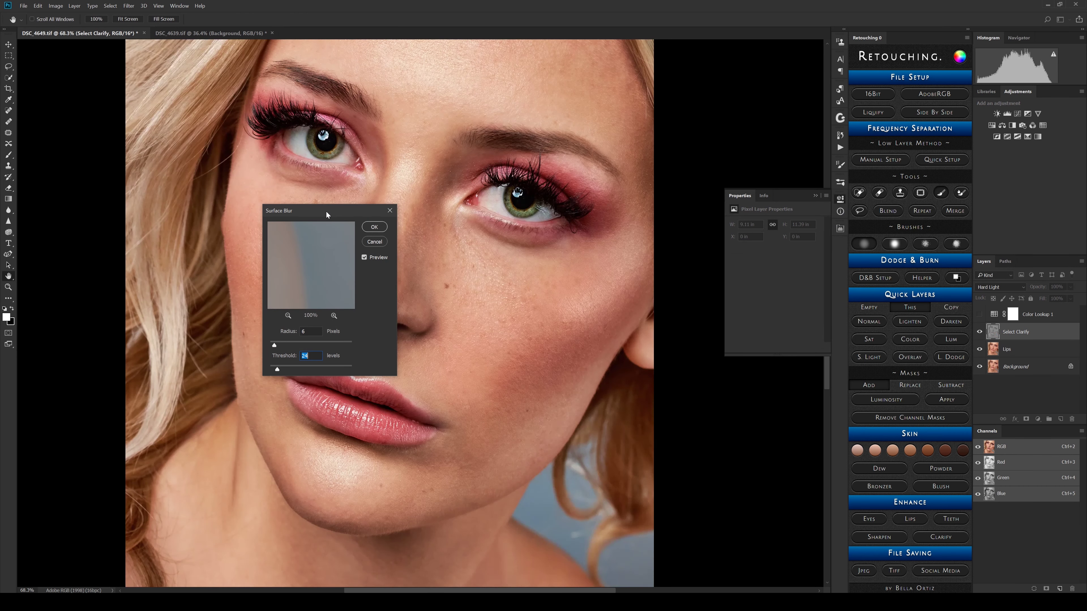
Step: Compare the cheek's texture with and without the Surface Blur preview and apply the blur to the Select Clarify layer
left_click_drag(326, 215, 755, 228)
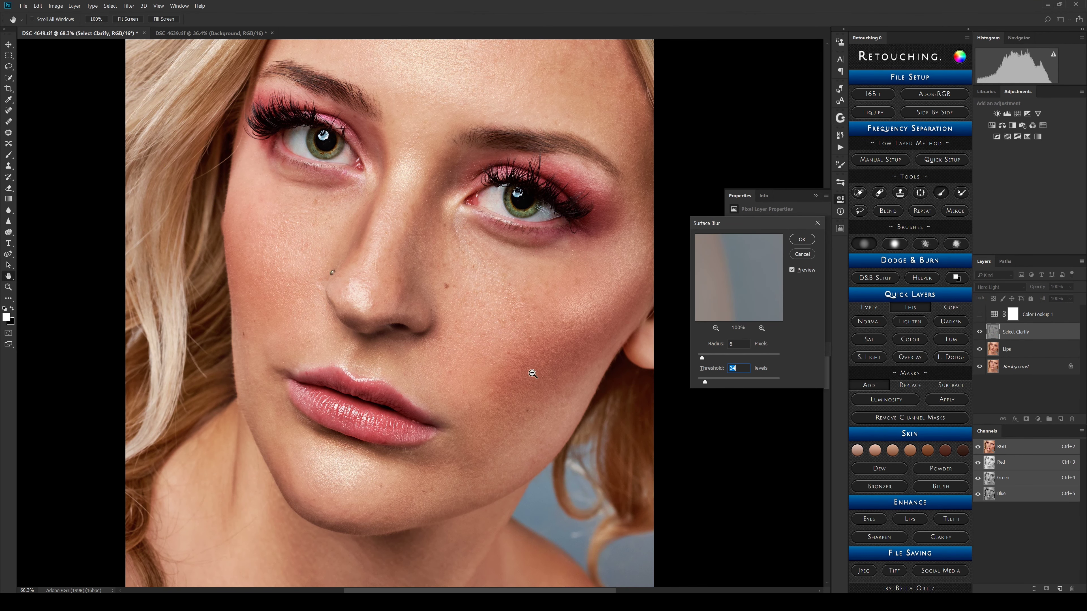
scroll(532, 374, "up", 5)
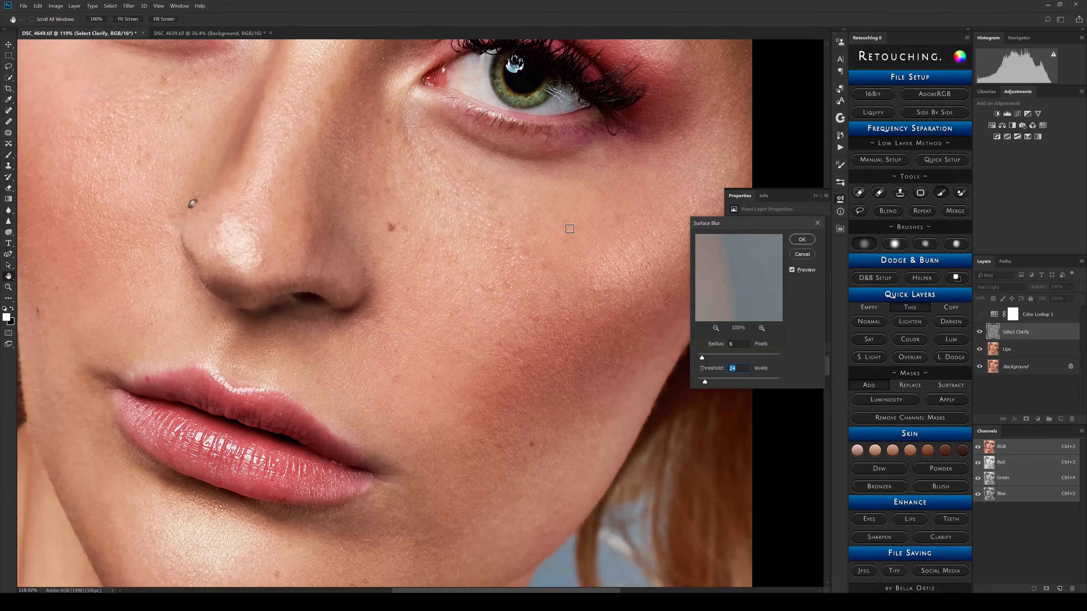
scroll(488, 287, "up", 2)
scroll(488, 286, "right", 1)
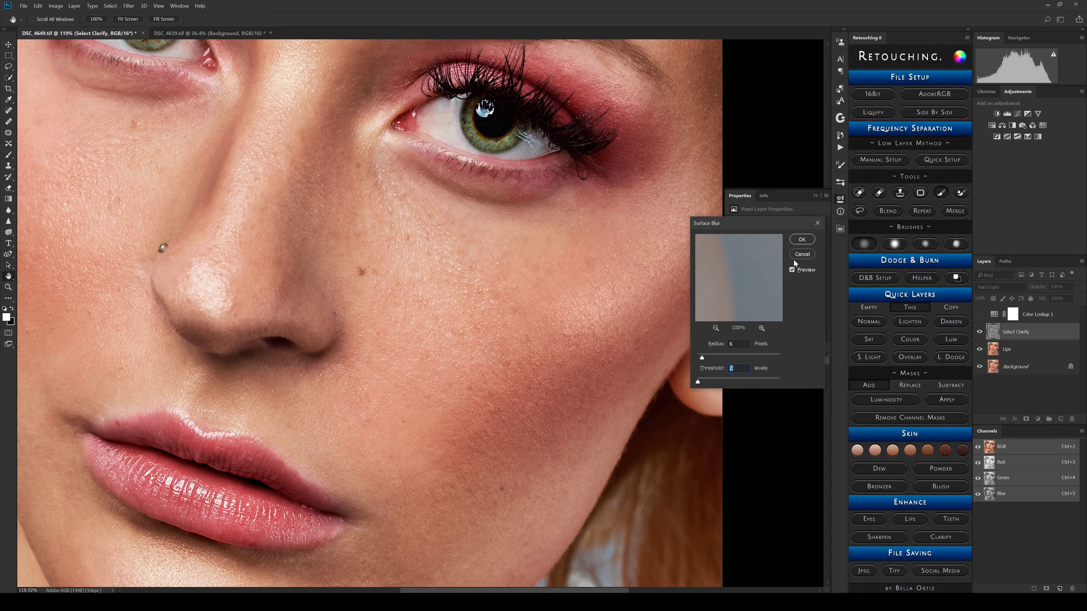
left_click(791, 269)
left_click(792, 269)
scroll(573, 412, "up", 5)
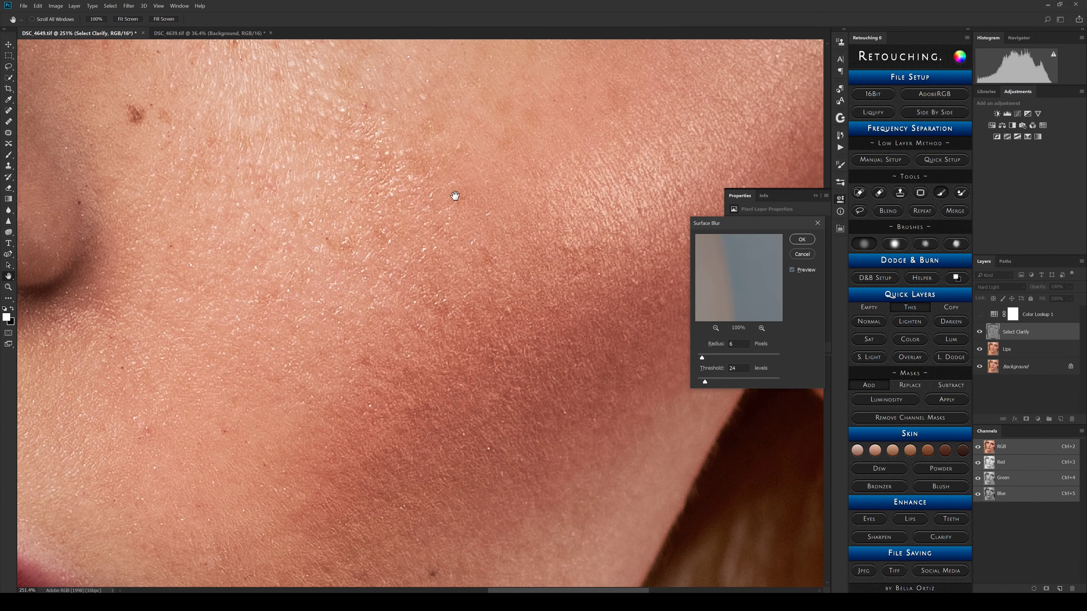
scroll(431, 287, "down", 5)
scroll(439, 214, "up", 2)
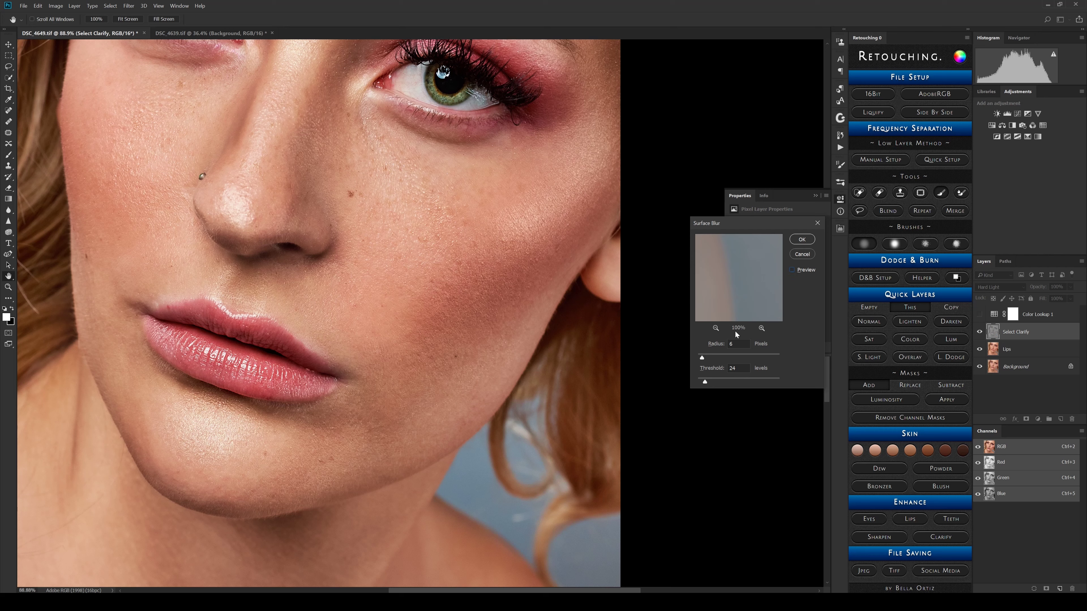
left_click_drag(707, 355, 633, 377)
left_click(802, 240)
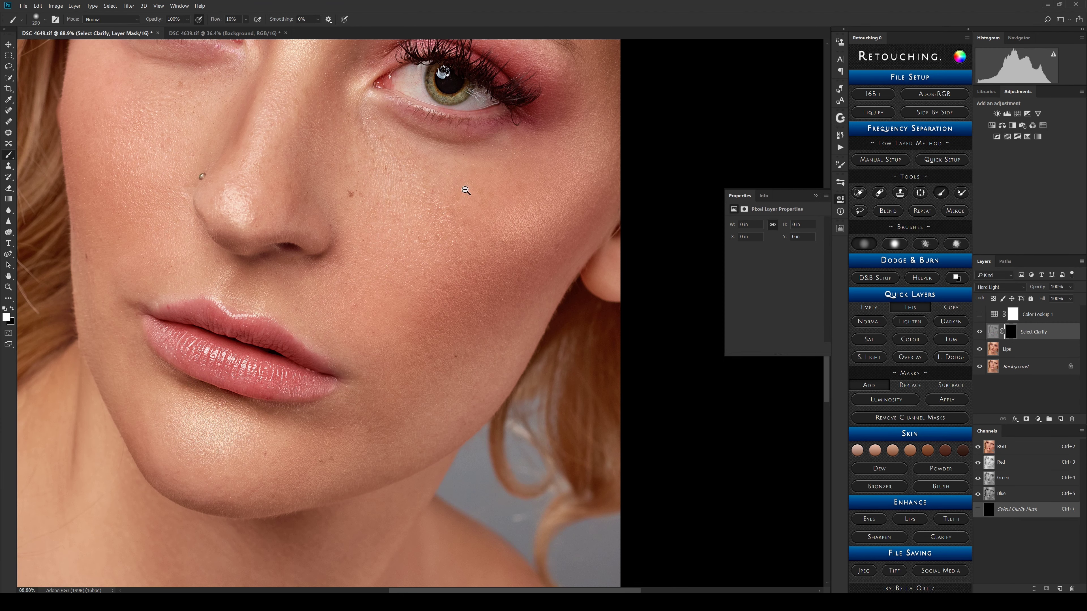
Step: Paint the face and hair on the Select Clarify mask with a larger soft brush and compare them with and without the layer
scroll(441, 214, "down", 5)
left_click_drag(428, 184, 435, 297)
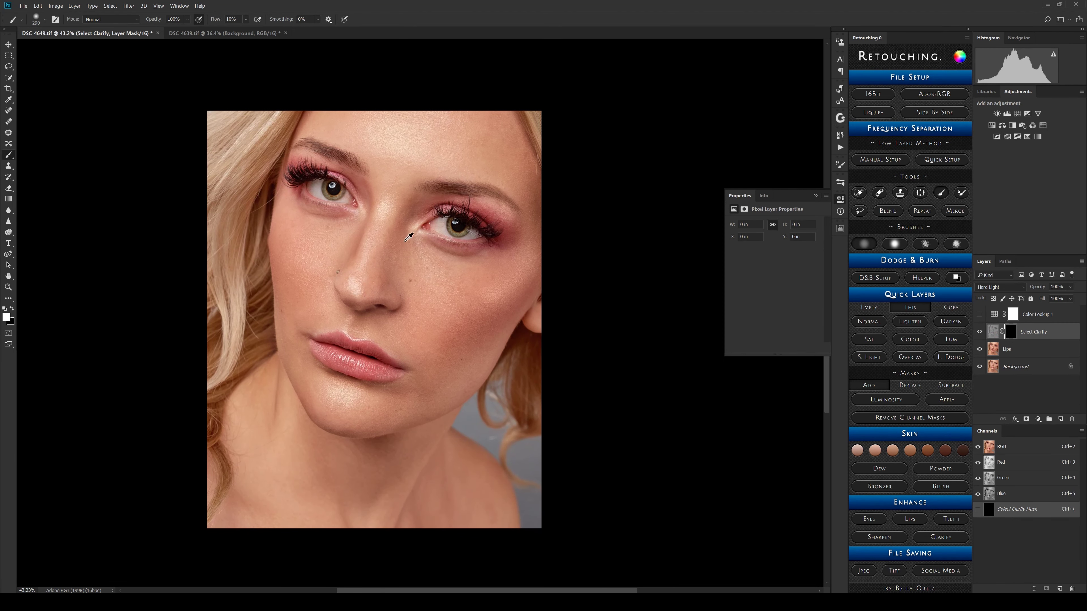
left_click_drag(412, 256, 432, 256)
mouse_move(347, 242)
left_mouse_down()
mouse_move(339, 274)
mouse_move(322, 267)
mouse_move(304, 221)
mouse_move(307, 293)
mouse_move(296, 219)
mouse_move(300, 276)
mouse_move(302, 238)
mouse_move(335, 290)
mouse_move(418, 280)
mouse_move(419, 318)
mouse_move(496, 265)
mouse_move(447, 320)
mouse_move(498, 209)
mouse_move(422, 151)
mouse_move(447, 126)
mouse_move(474, 139)
mouse_move(460, 152)
mouse_move(377, 92)
mouse_move(402, 126)
mouse_move(357, 133)
mouse_move(359, 99)
mouse_move(360, 330)
mouse_move(389, 307)
mouse_move(397, 240)
mouse_move(407, 356)
mouse_move(369, 480)
mouse_move(268, 431)
mouse_move(330, 486)
mouse_move(414, 476)
mouse_move(403, 470)
mouse_move(438, 511)
mouse_move(469, 498)
mouse_move(467, 411)
mouse_move(520, 334)
mouse_move(549, 224)
mouse_move(476, 135)
mouse_move(461, 192)
mouse_move(384, 241)
mouse_move(361, 298)
mouse_move(323, 188)
mouse_move(284, 178)
mouse_move(491, 269)
mouse_move(526, 247)
mouse_move(486, 216)
mouse_move(498, 269)
mouse_move(309, 201)
mouse_move(246, 212)
mouse_move(506, 321)
left_mouse_up()
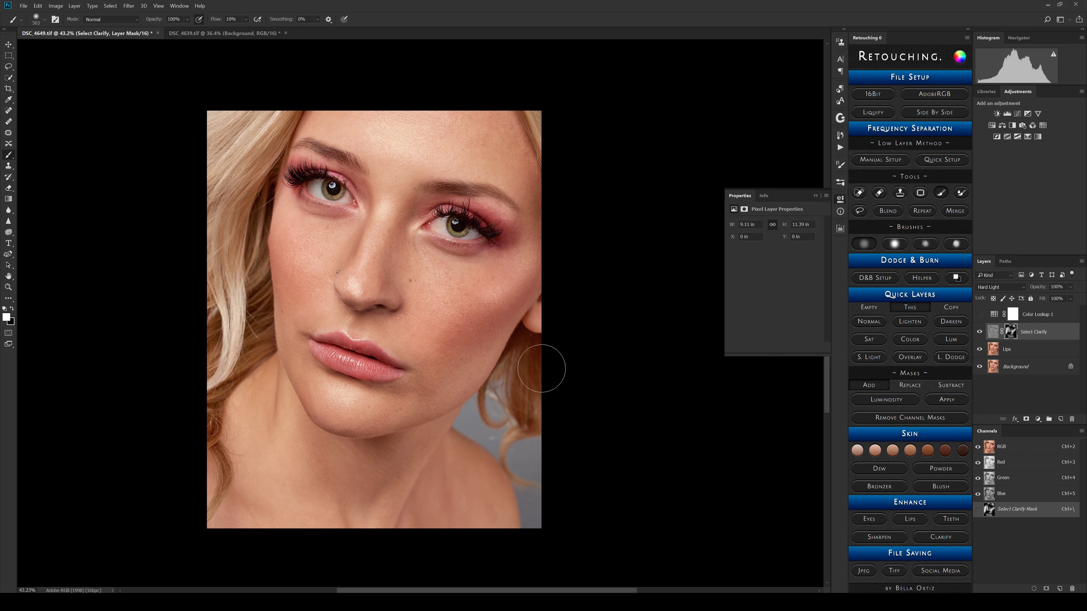
left_click(979, 332)
left_click(980, 334)
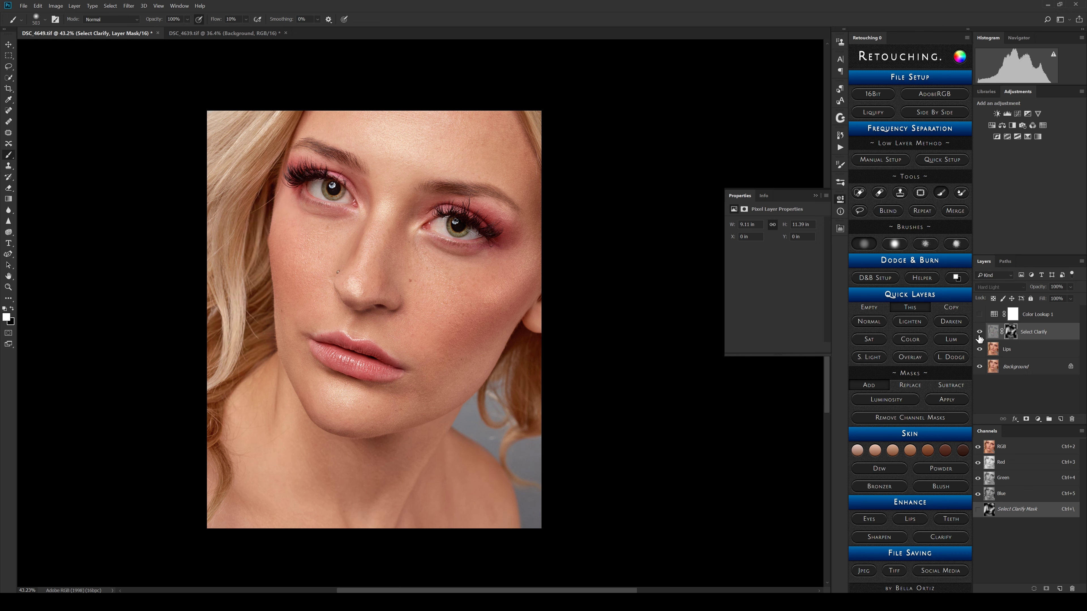
left_click(981, 334)
left_click(980, 332)
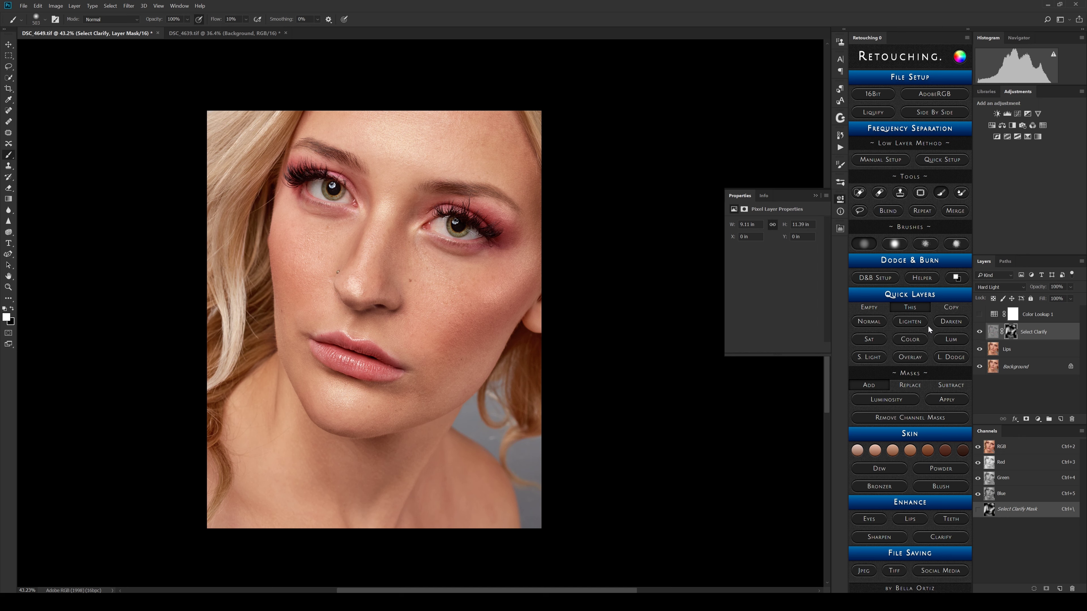
Step: Try Soft Light, Overlay and Vivid Light blending on the Select Clarify layer and adjust its fill
left_click(878, 356)
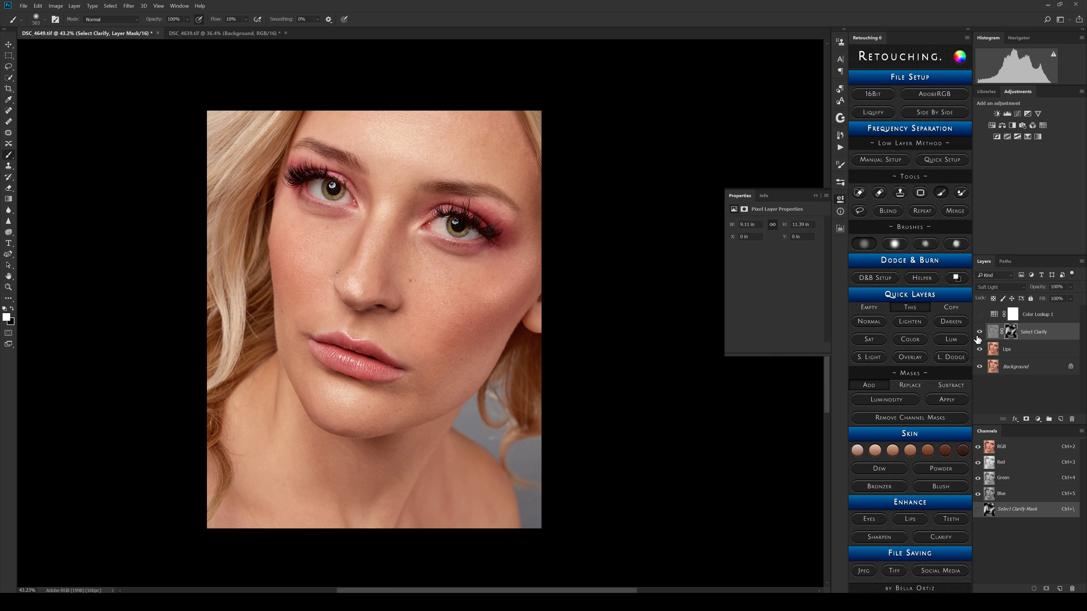
left_click(917, 359)
left_click(991, 287)
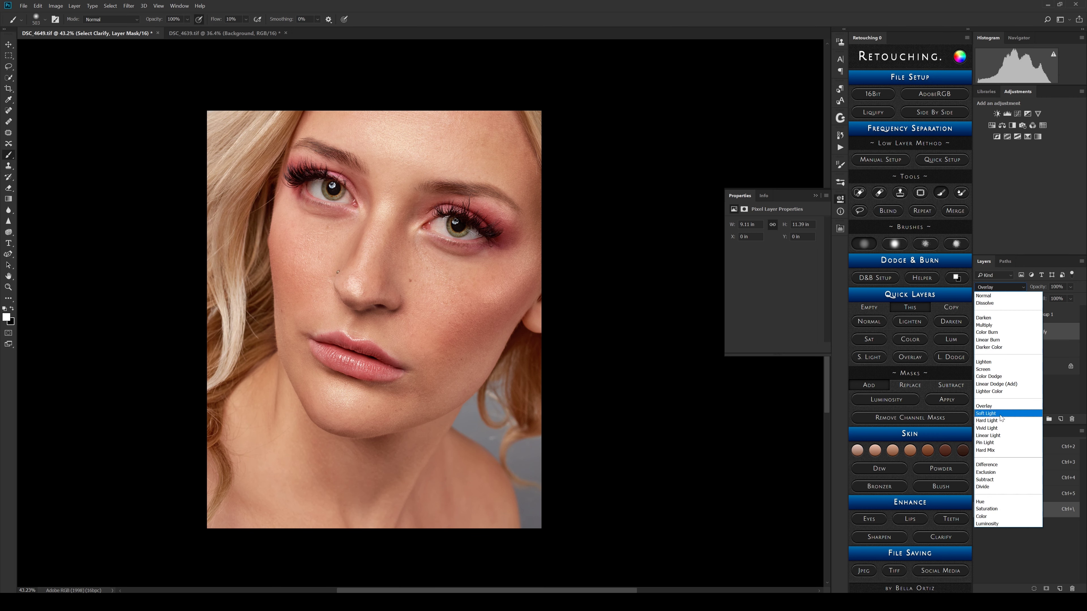
left_click(994, 429)
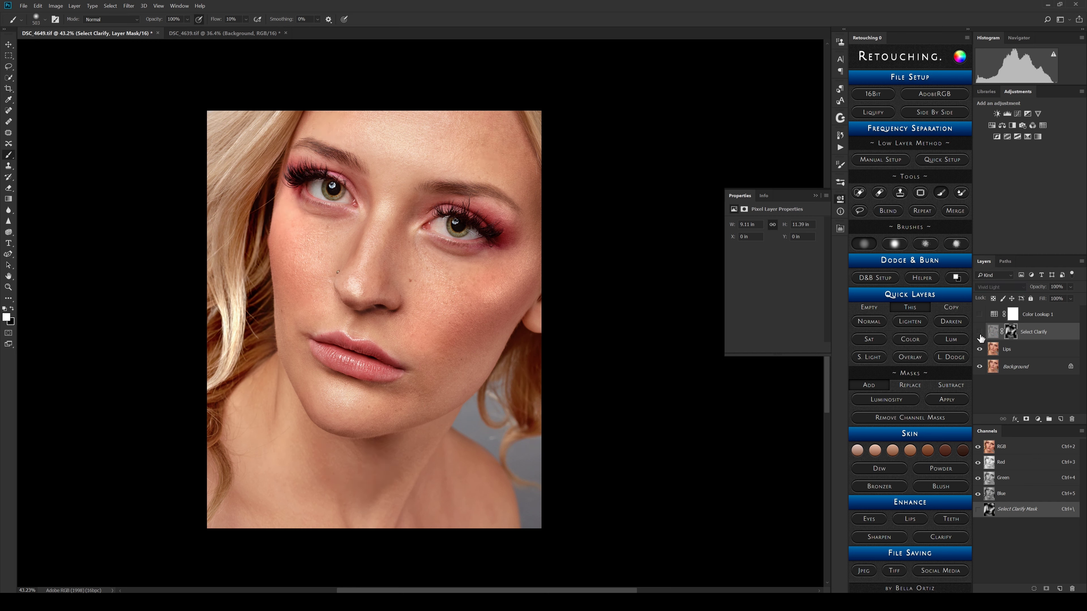
left_click(1070, 298)
mouse_move(1075, 309)
left_mouse_down()
mouse_move(1063, 312)
mouse_move(1075, 292)
mouse_move(1059, 299)
left_mouse_up()
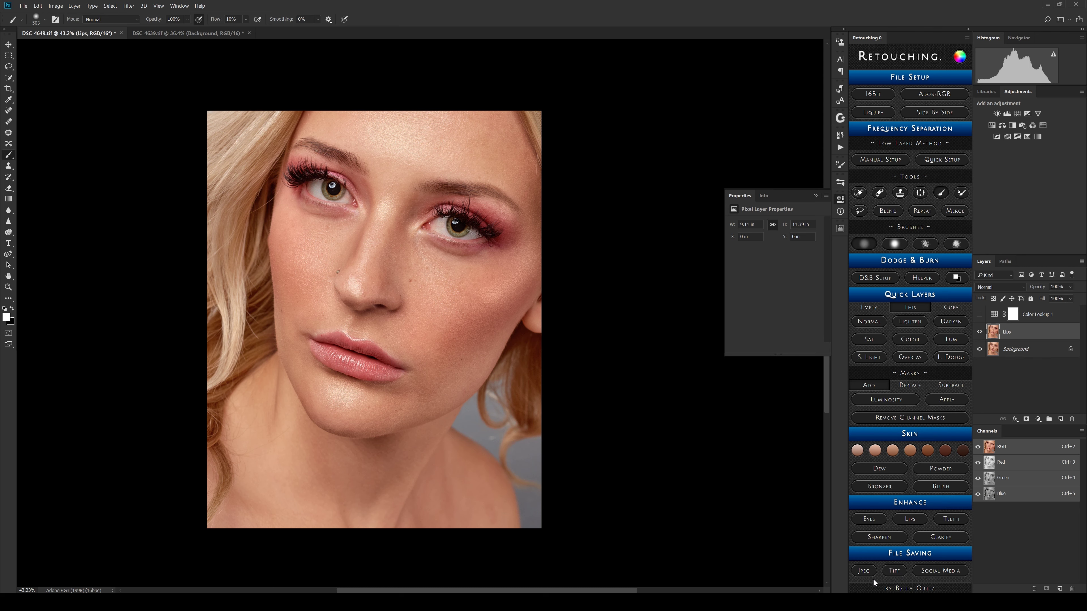
Step: Save the portrait to its original location as a high-resolution JPEG and as a high-resolution flat TIFF
left_click(865, 572)
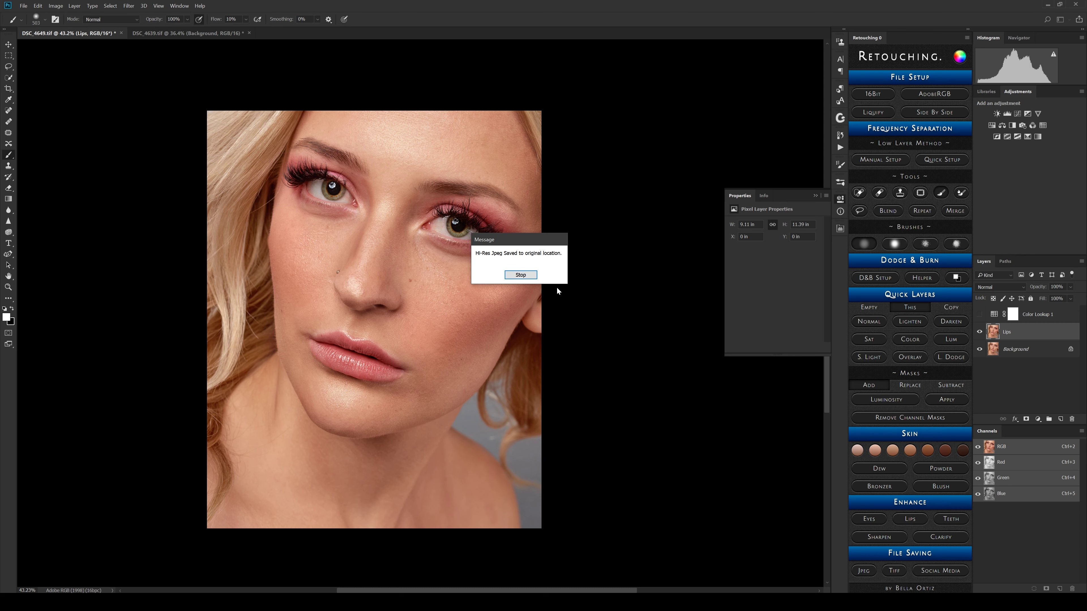
left_click(525, 276)
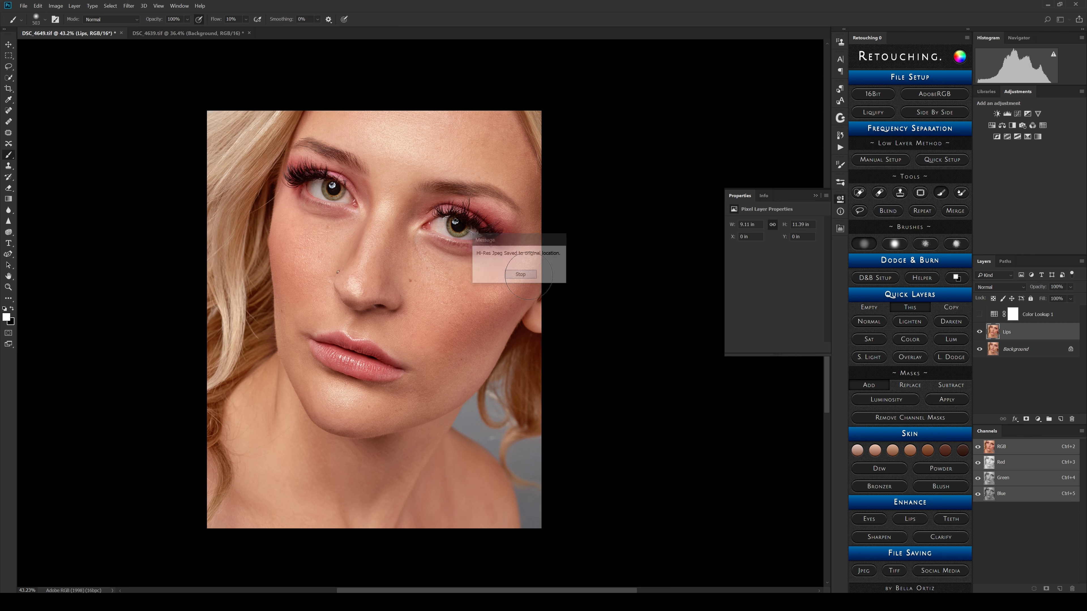
left_click(896, 572)
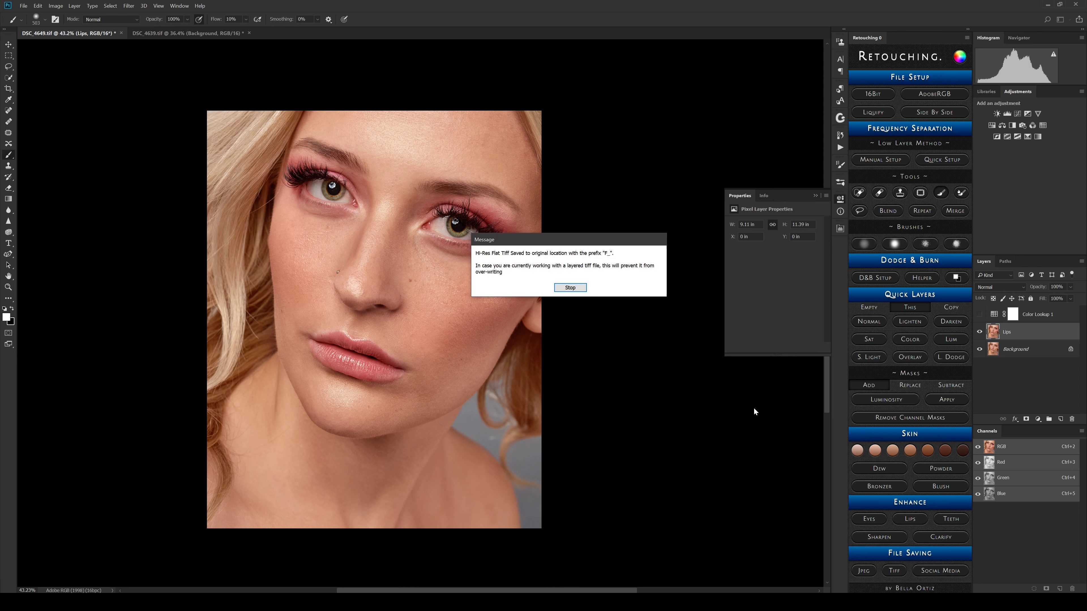
left_click_drag(532, 239, 466, 261)
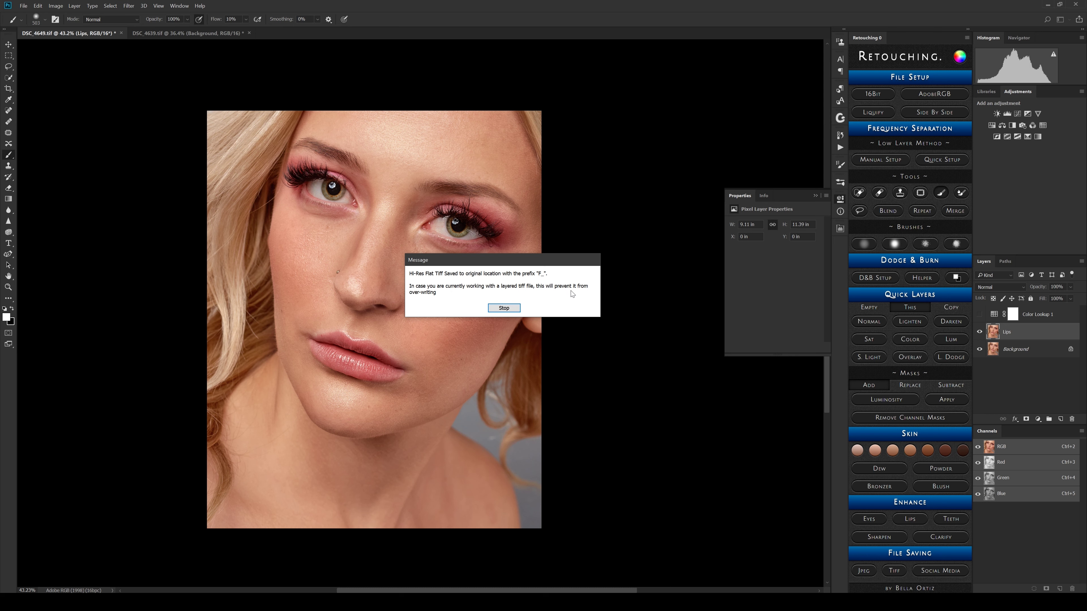
Step: Save a copy of the portrait to Facebook standards with the social media saving option
left_click(505, 308)
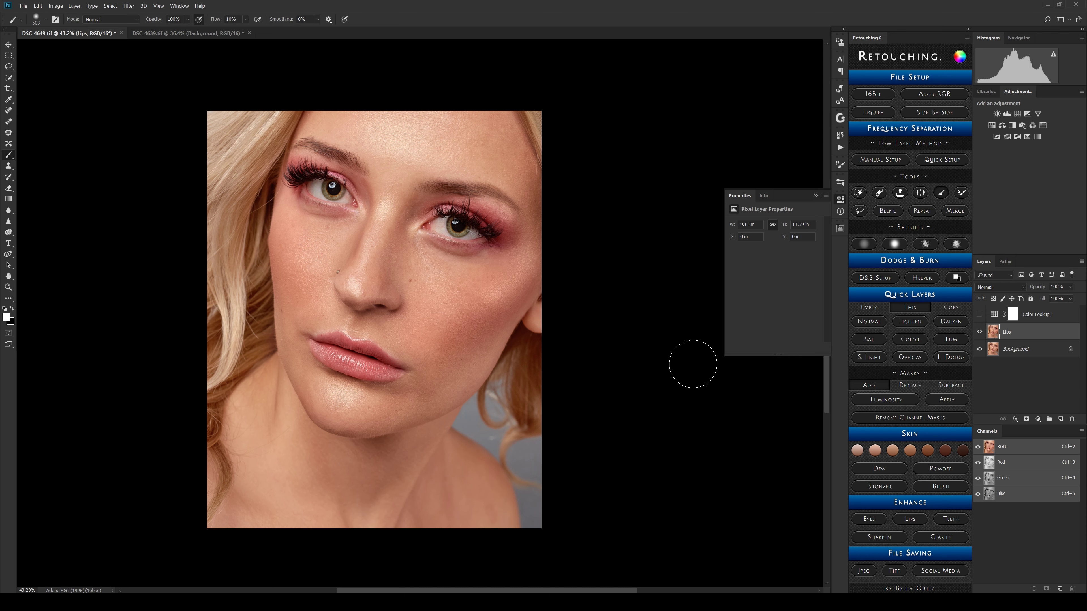
left_click(943, 573)
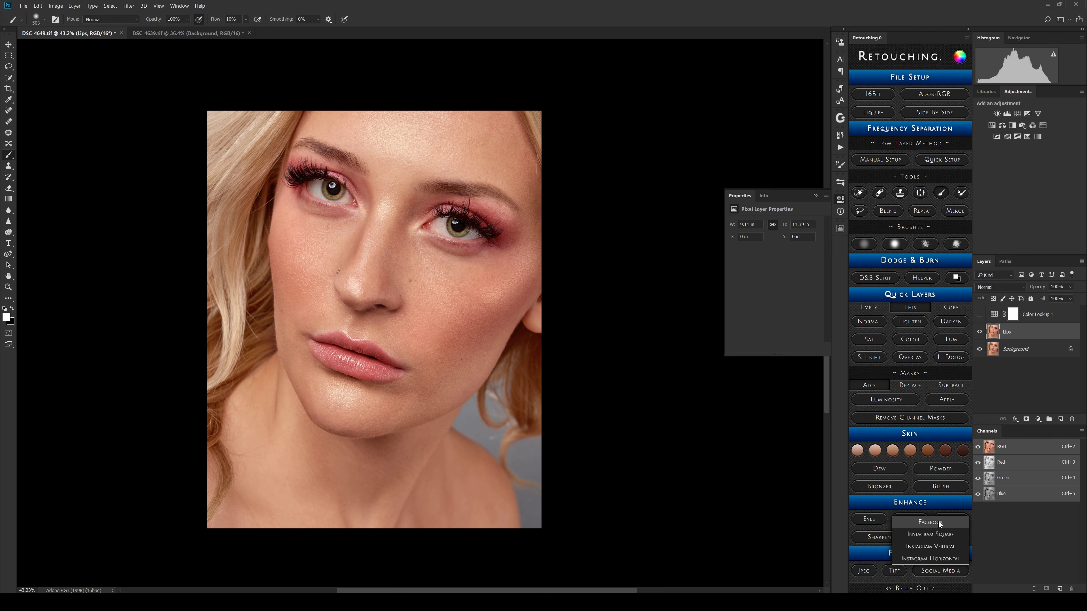
left_click(956, 524)
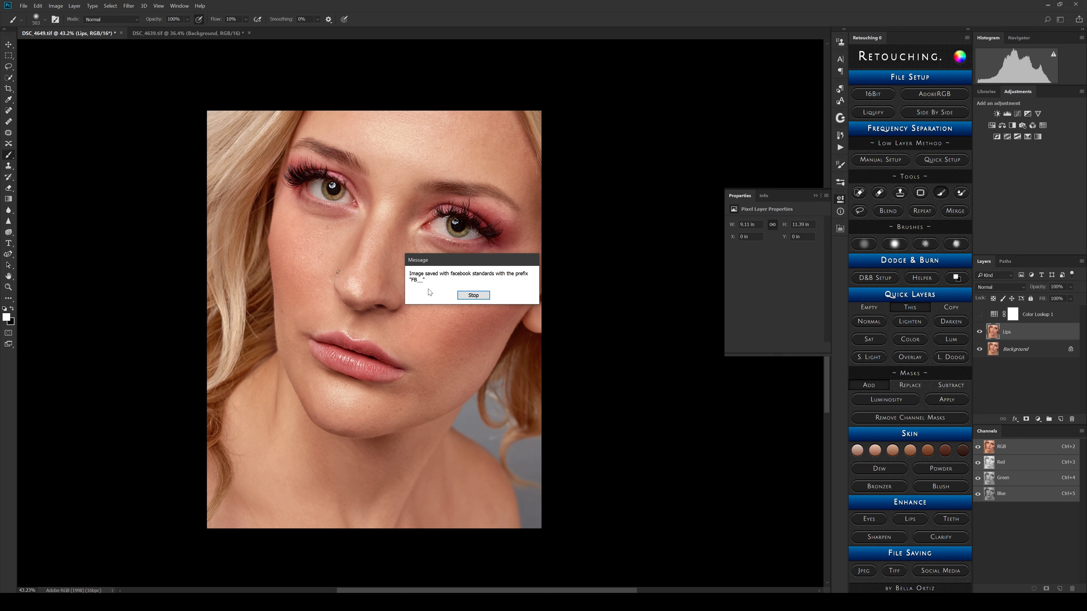
left_click(471, 295)
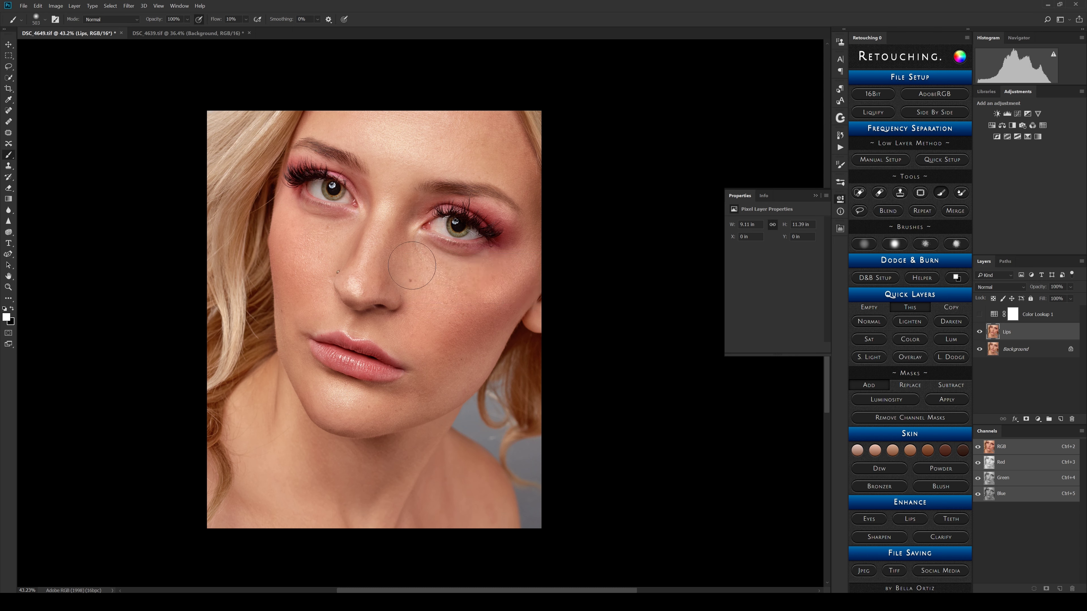
Step: Open the saved Facebook copy FB__DSC_4649.jpg from the Tutorials folder inside Retouching
left_click(25, 6)
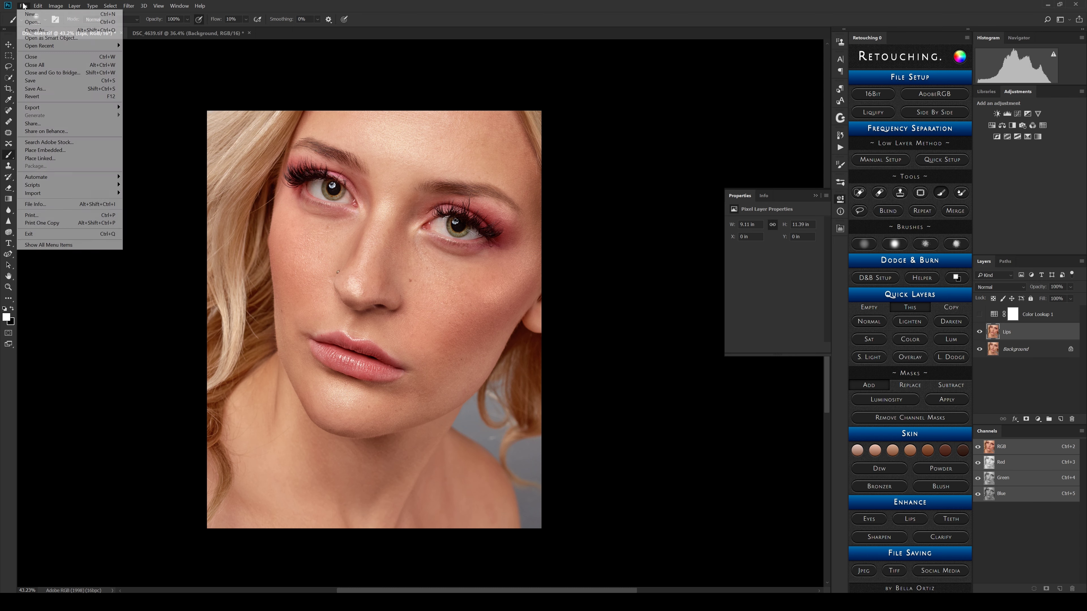
left_click(37, 23)
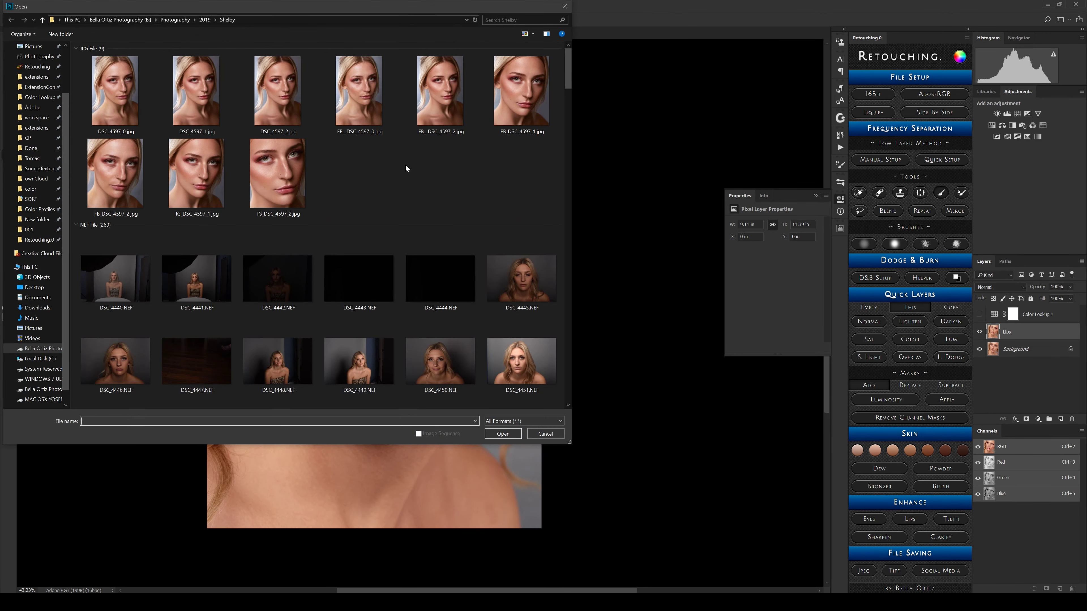
left_click(35, 66)
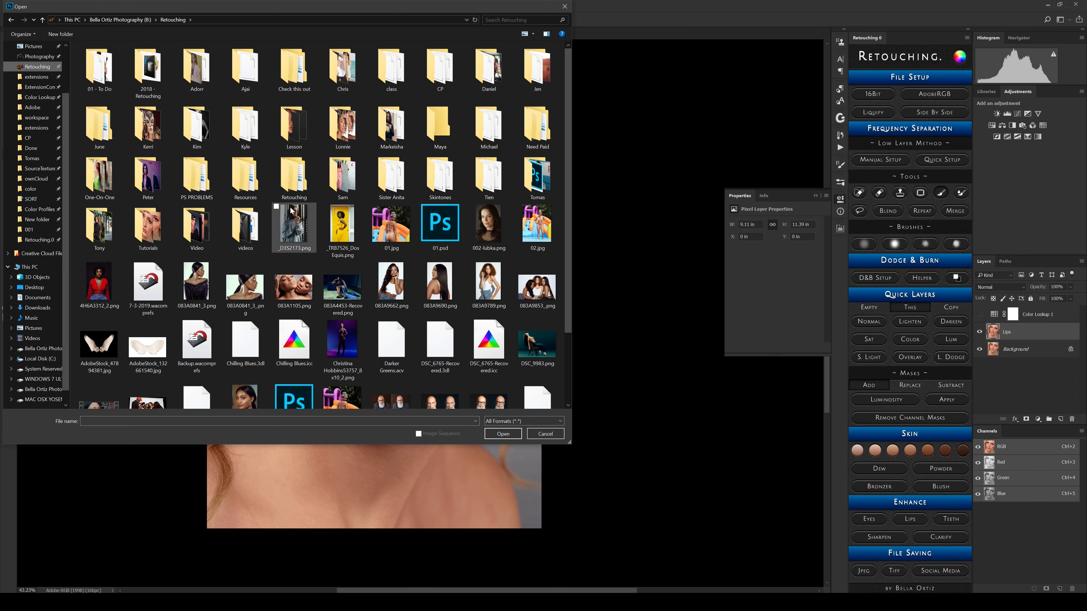
double_click(149, 228)
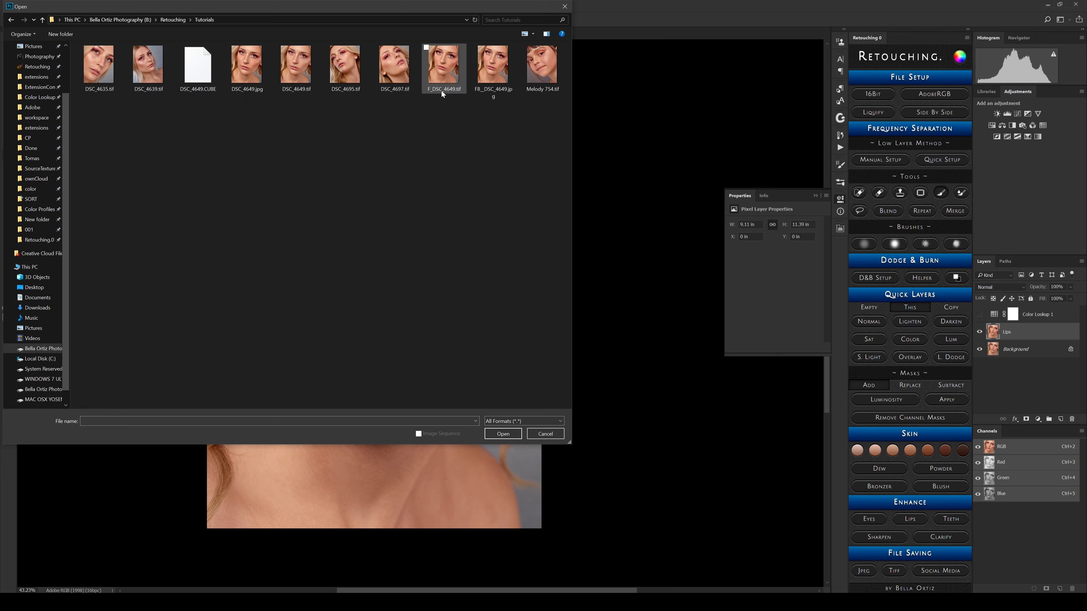
left_click(446, 61)
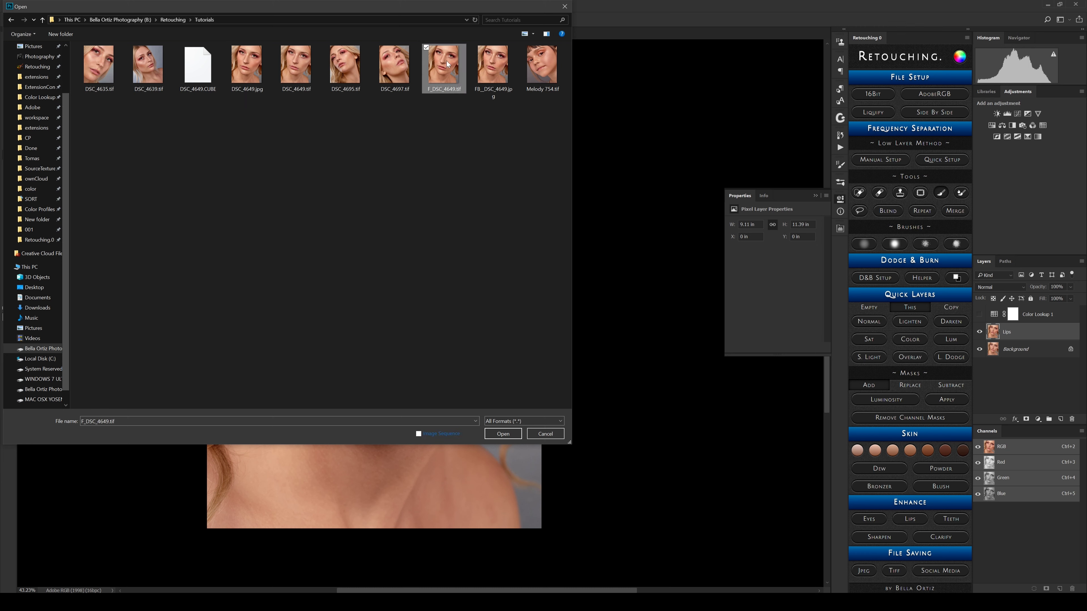
left_click(482, 94)
double_click(495, 74)
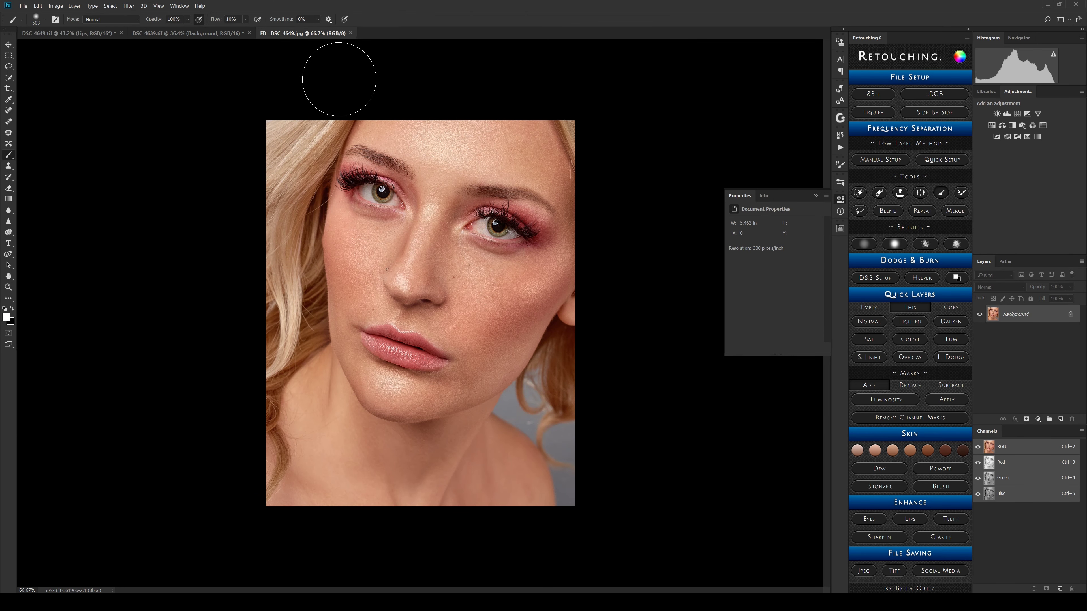
Step: Compare the facial detail of the Facebook copy with the layered DSC_4649.tif up close, and close the copy
left_click(8, 287)
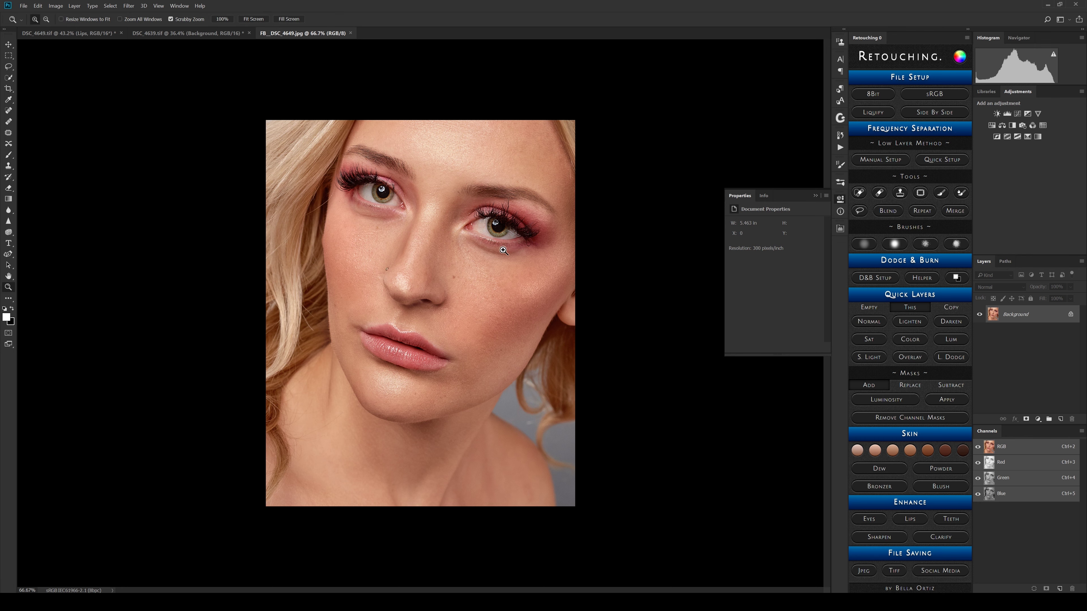
left_click_drag(469, 228, 477, 229)
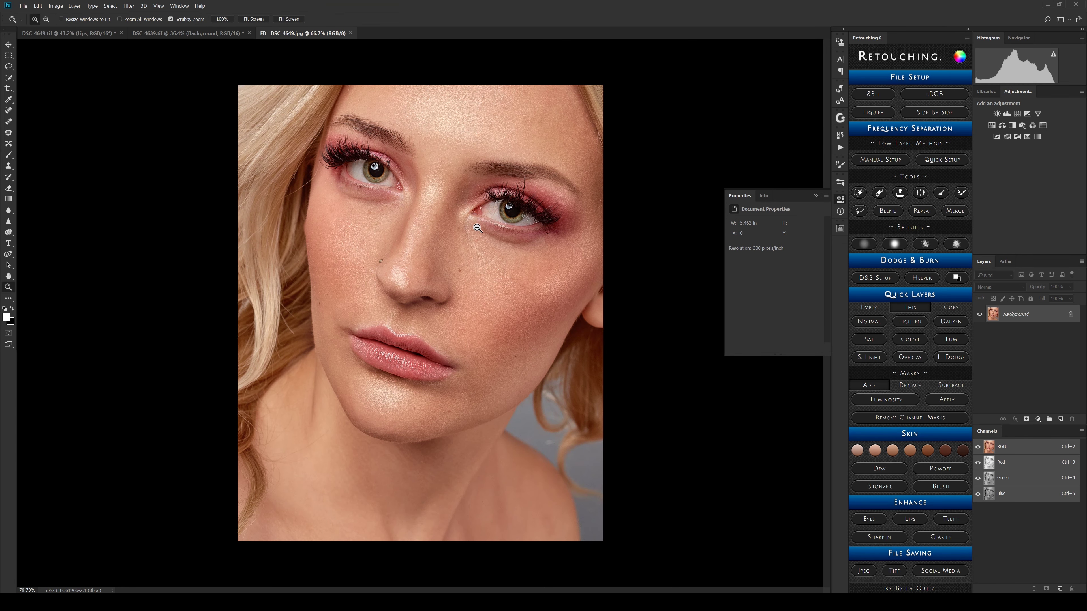
left_click_drag(478, 228, 483, 227)
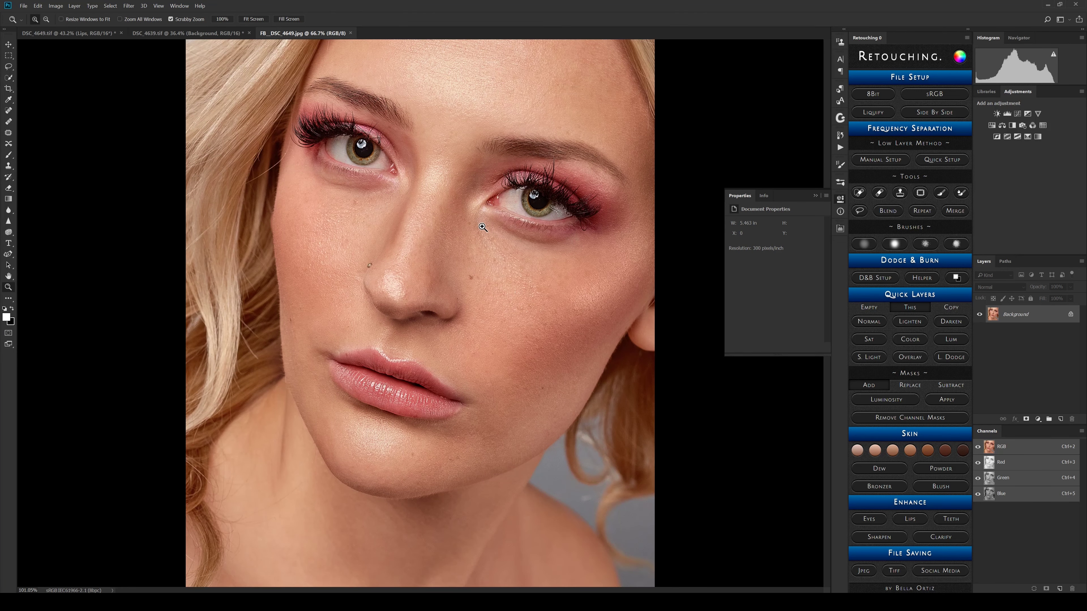
left_click(198, 33)
left_click(71, 34)
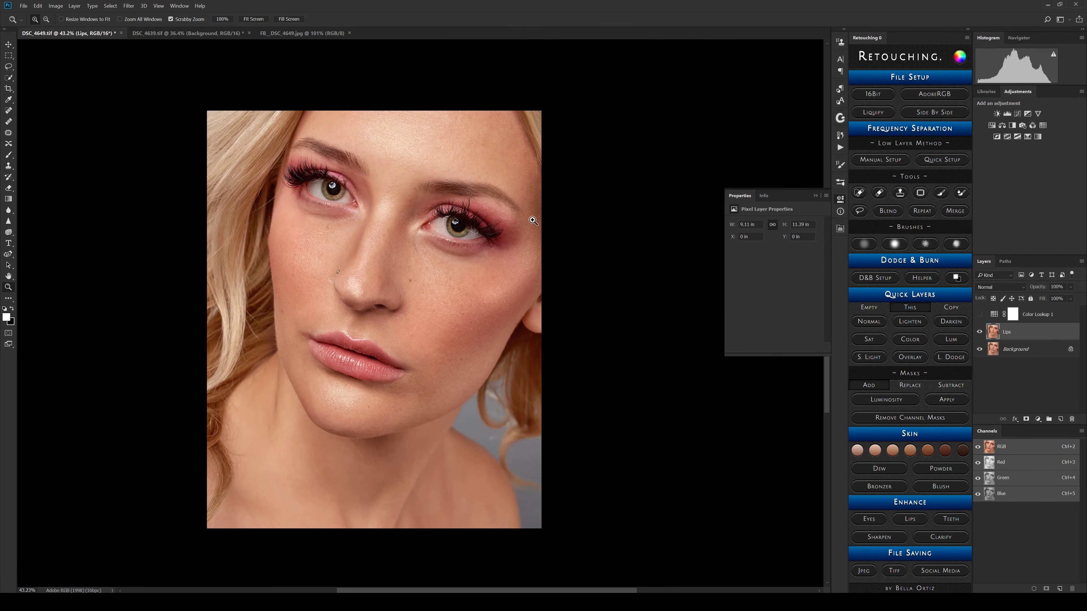
left_click_drag(379, 216, 381, 216)
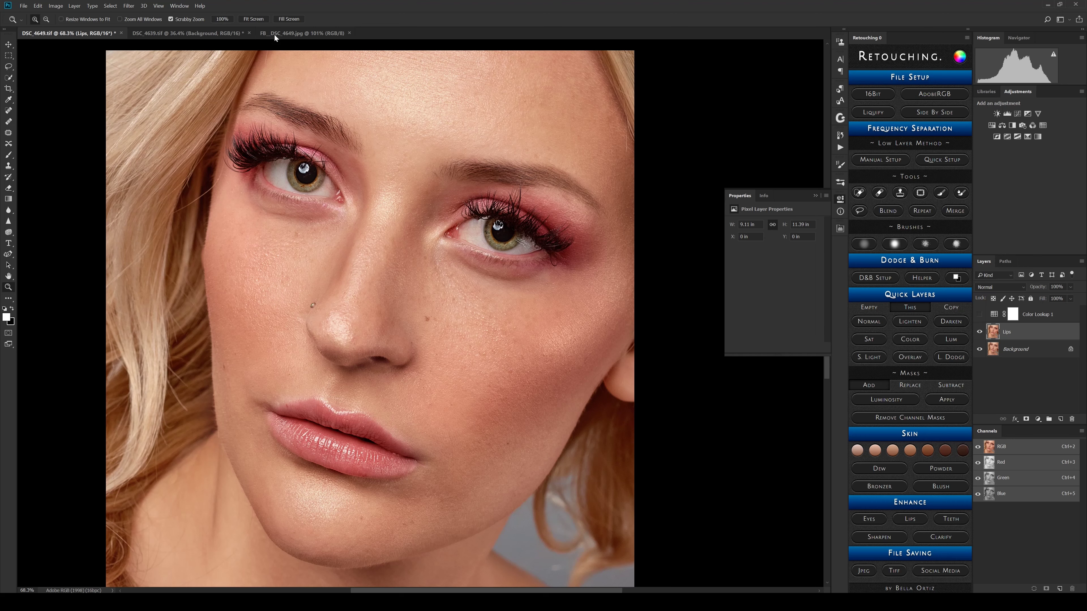
left_click(293, 34)
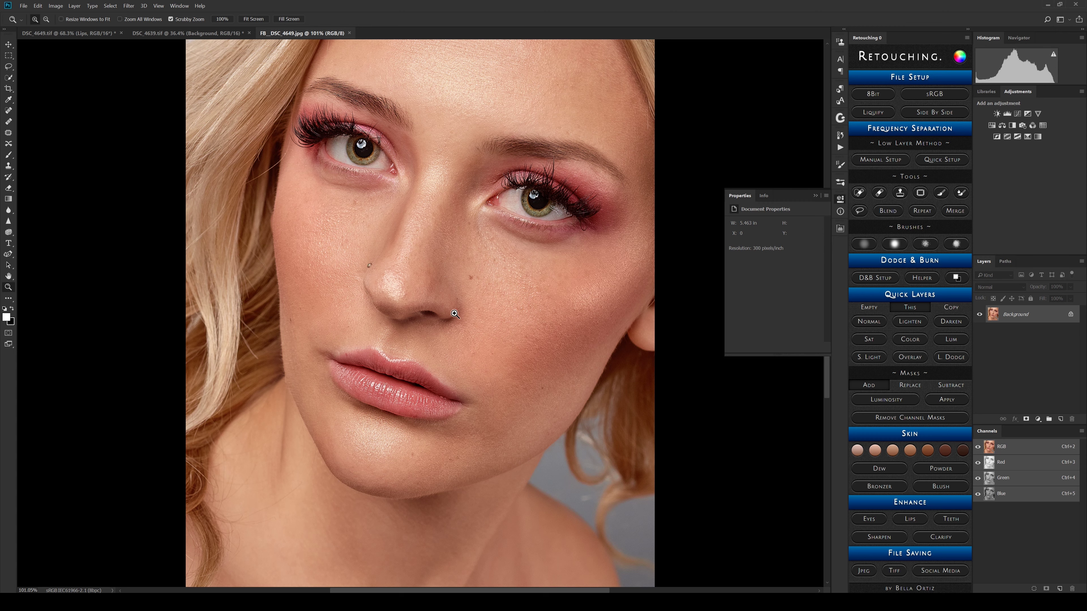
left_click(350, 33)
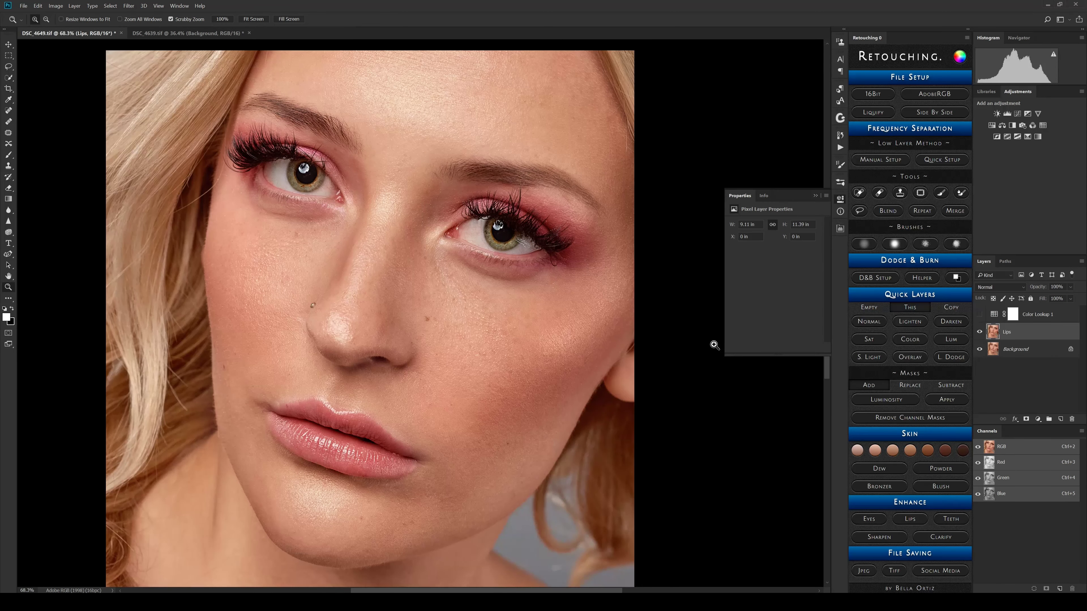
Step: Save an Instagram Square copy of the portrait, cropped 1:1 across nearly the full width and centred on the face
scroll(498, 350, "down", 1)
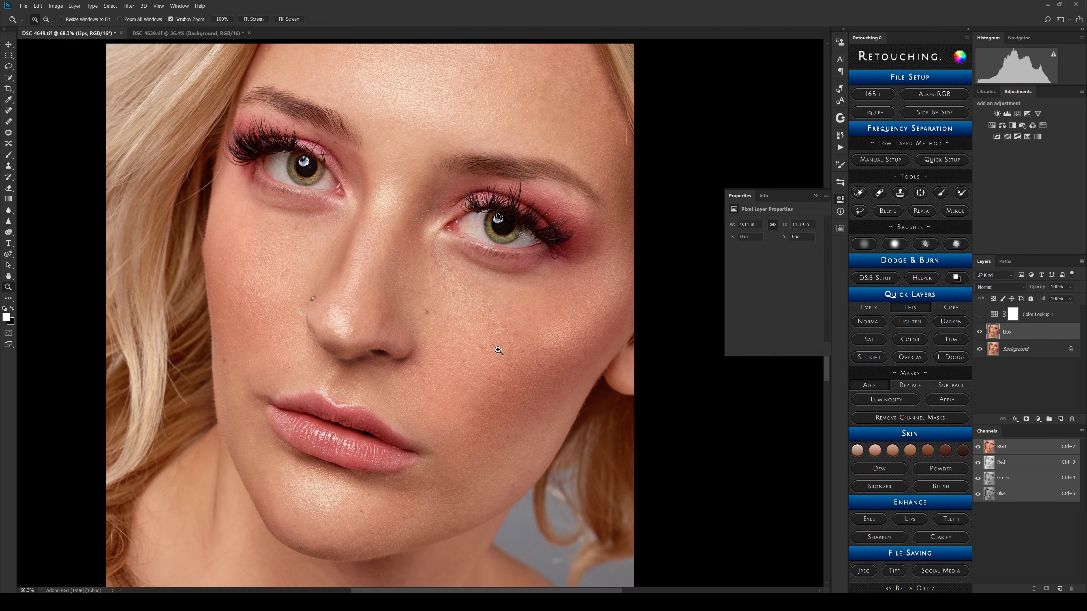
left_click_drag(498, 350, 517, 381)
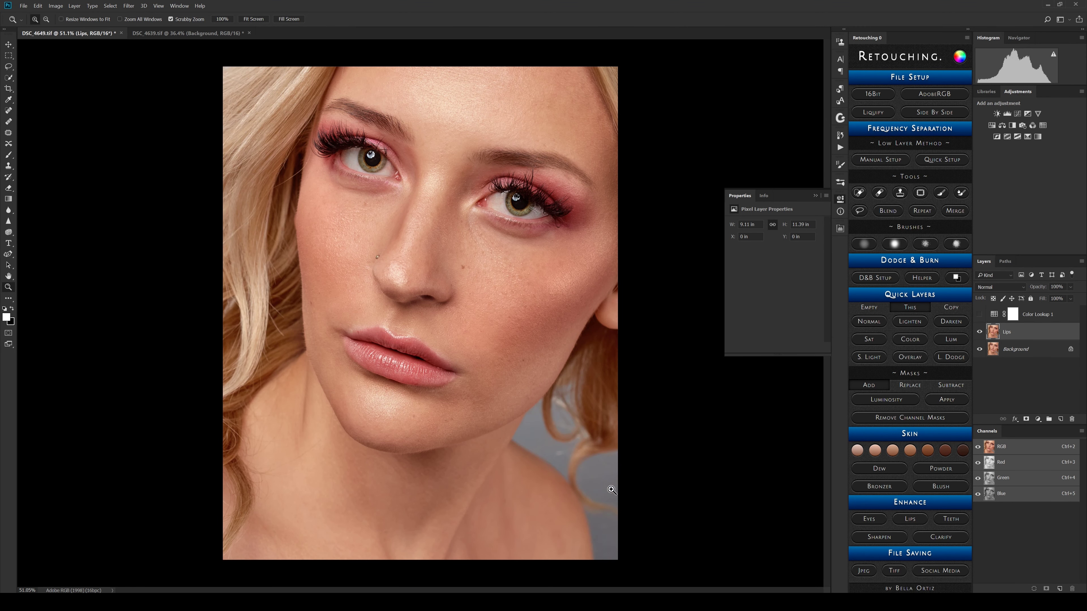
left_click(956, 571)
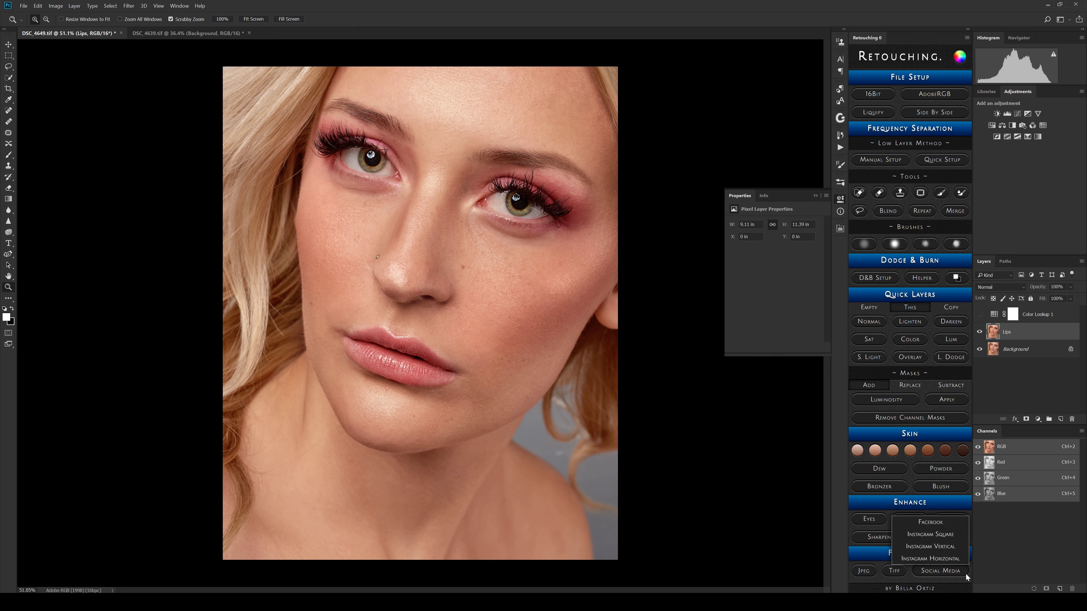
left_click(947, 539)
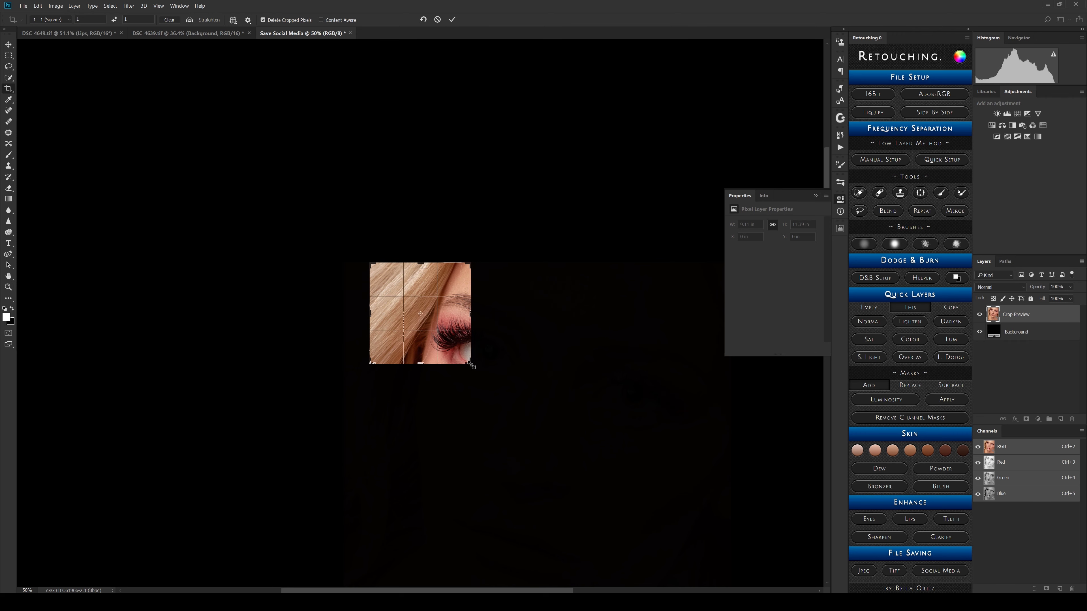
left_click_drag(471, 365, 592, 505)
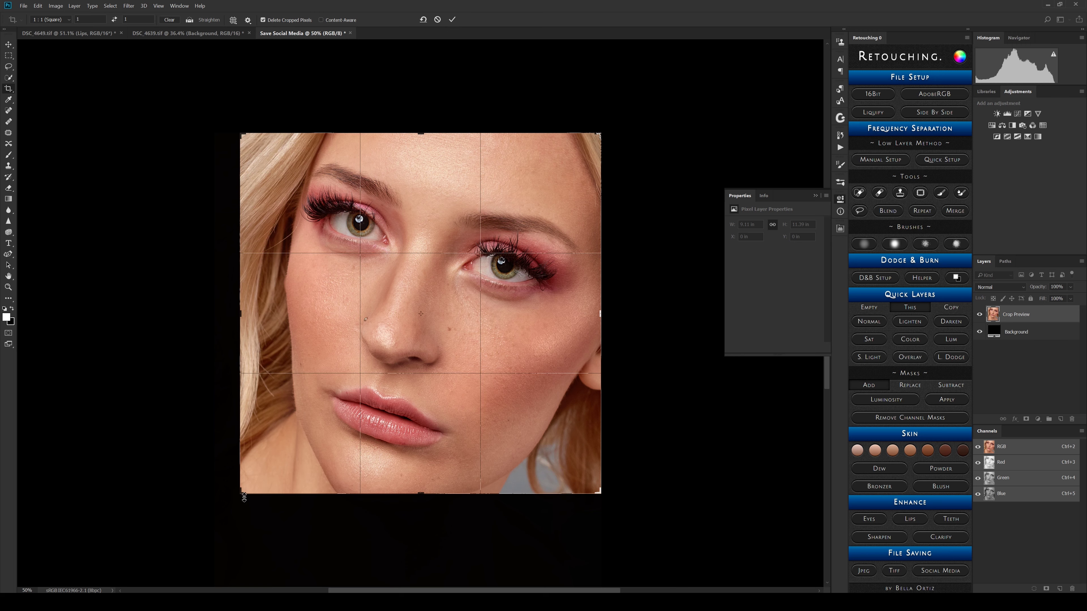
left_click_drag(239, 497, 229, 508)
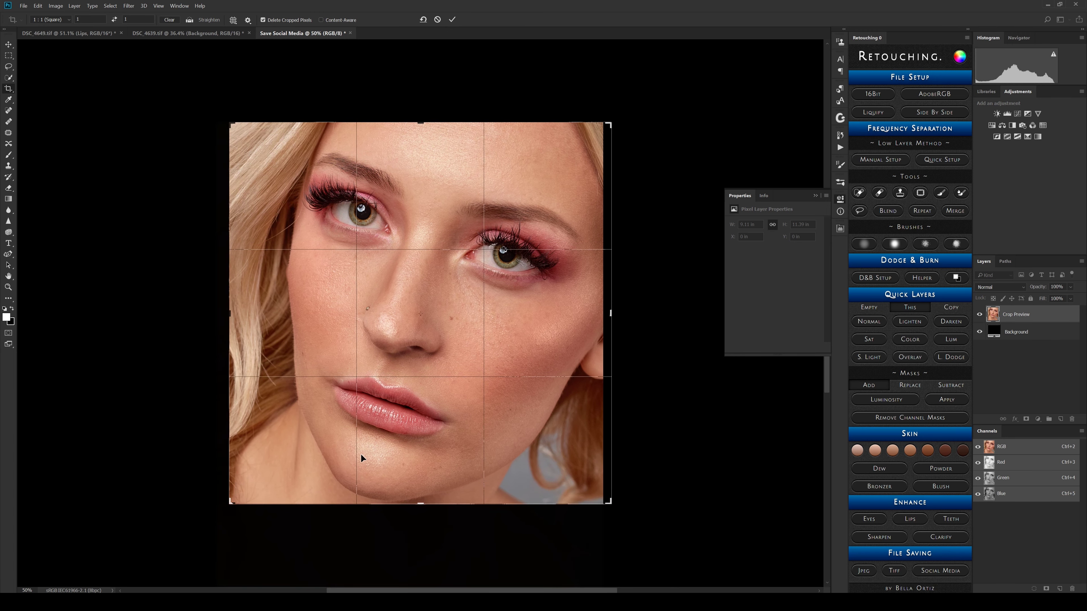
left_click_drag(356, 456, 368, 452)
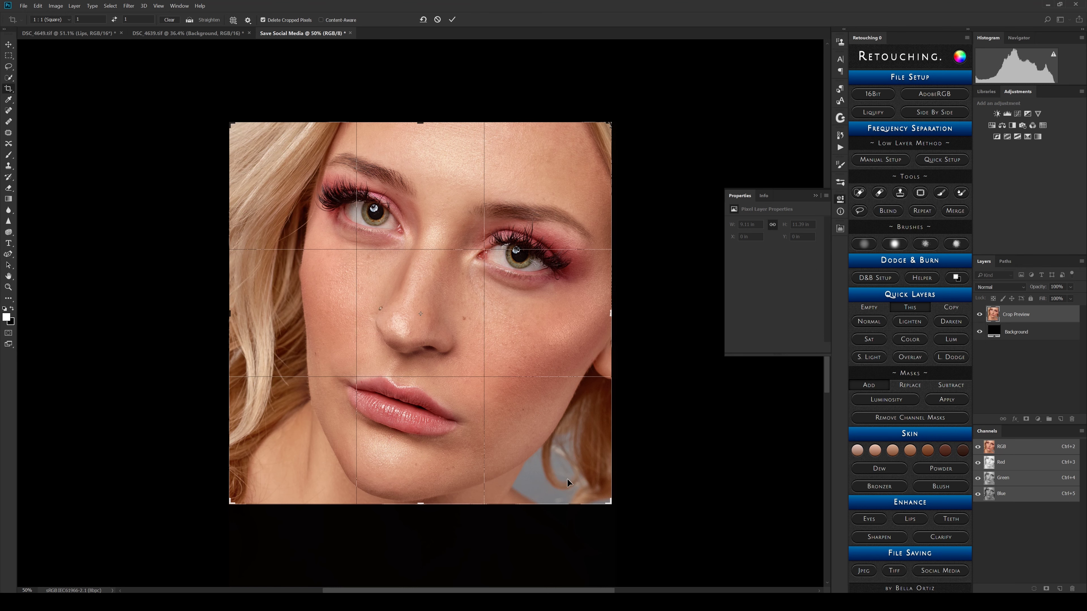
left_click_drag(567, 479, 565, 469)
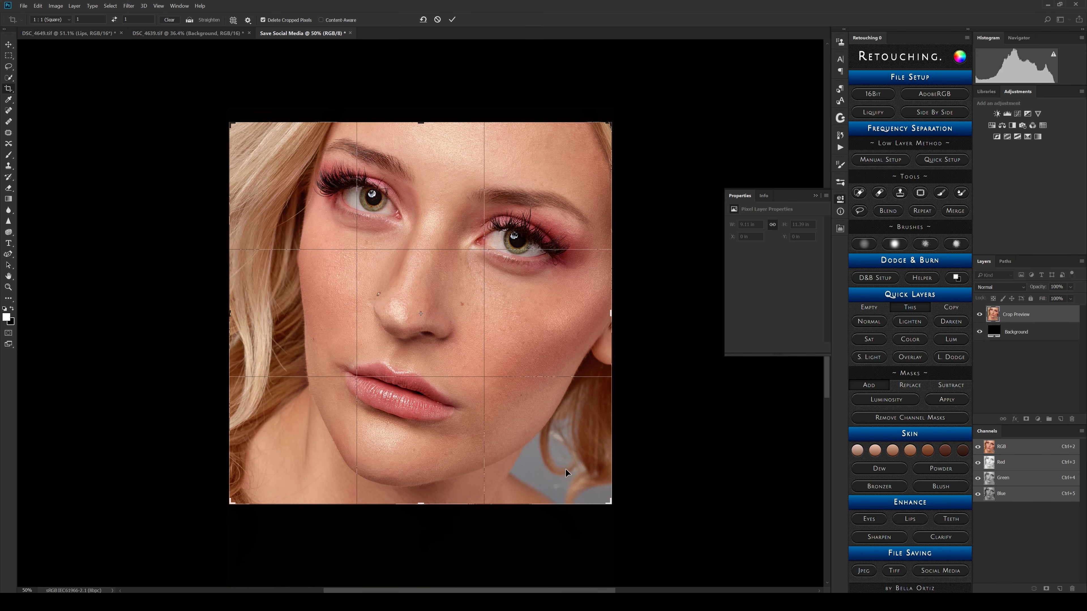
left_click(452, 19)
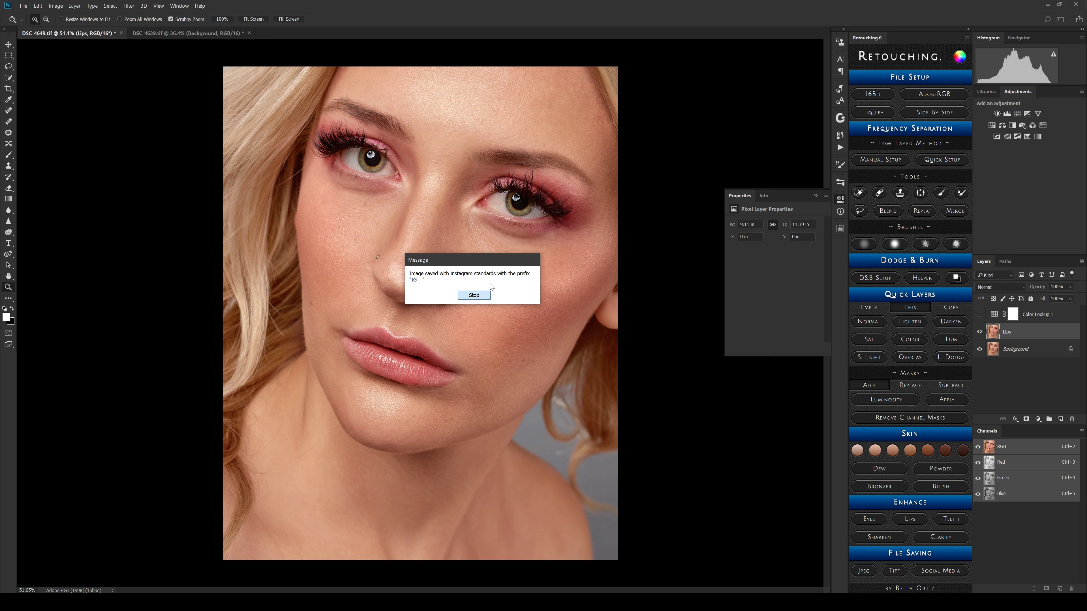
left_click(474, 297)
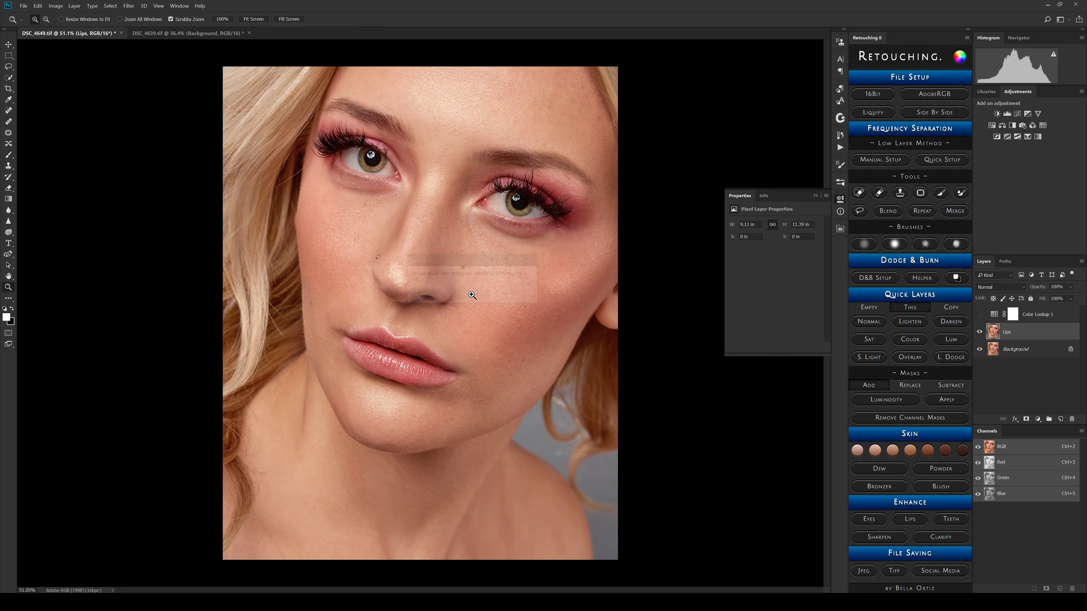
Step: Open IG__DSC_4649.jpg from the Tutorials folder, examine its facial detail up close, and close it
left_click(23, 6)
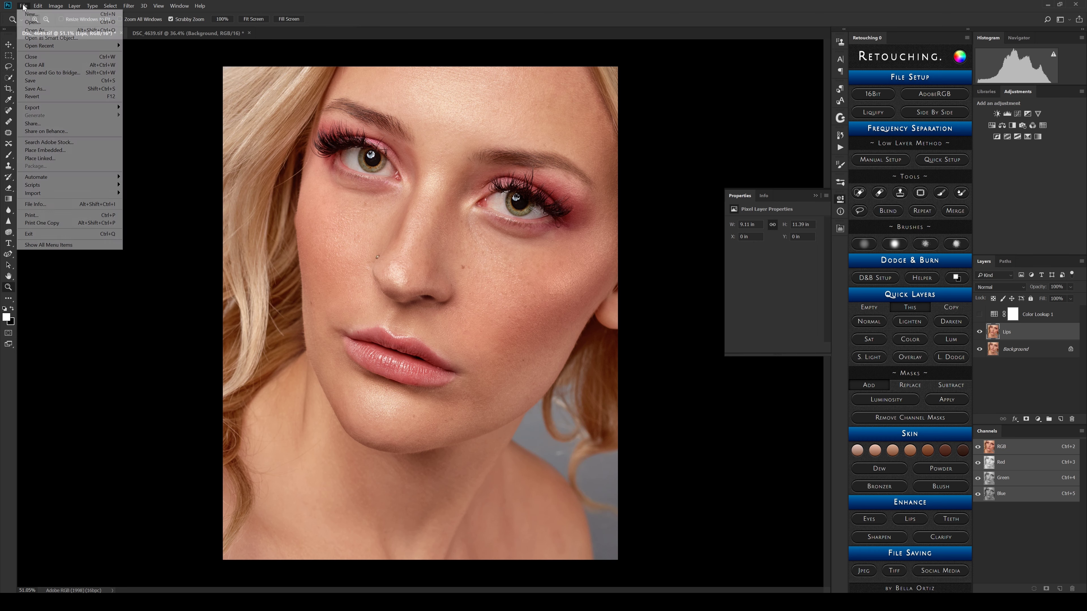
left_click(32, 22)
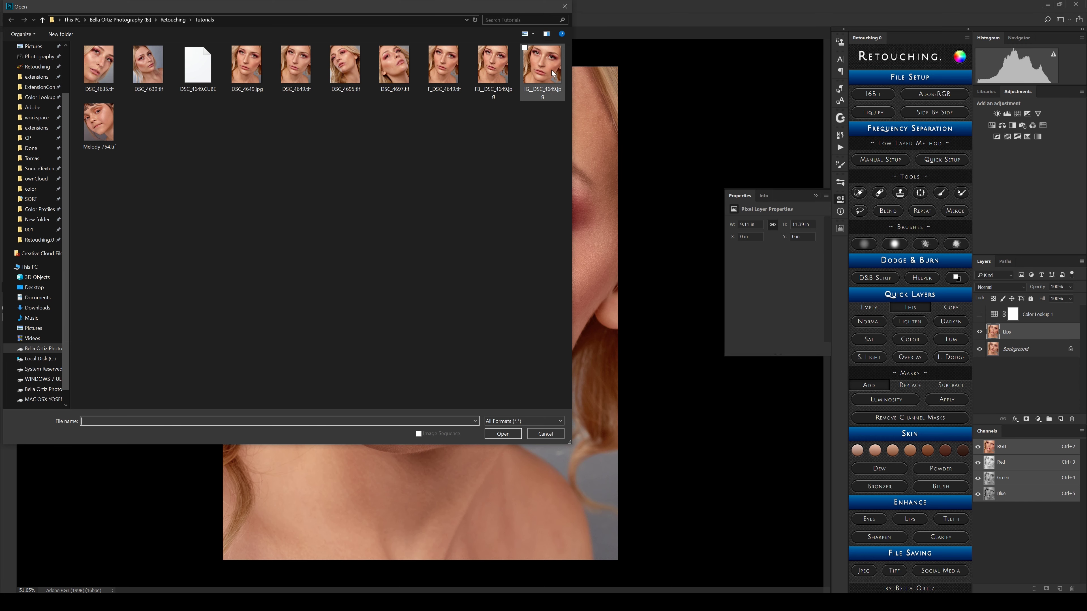
left_click(551, 70)
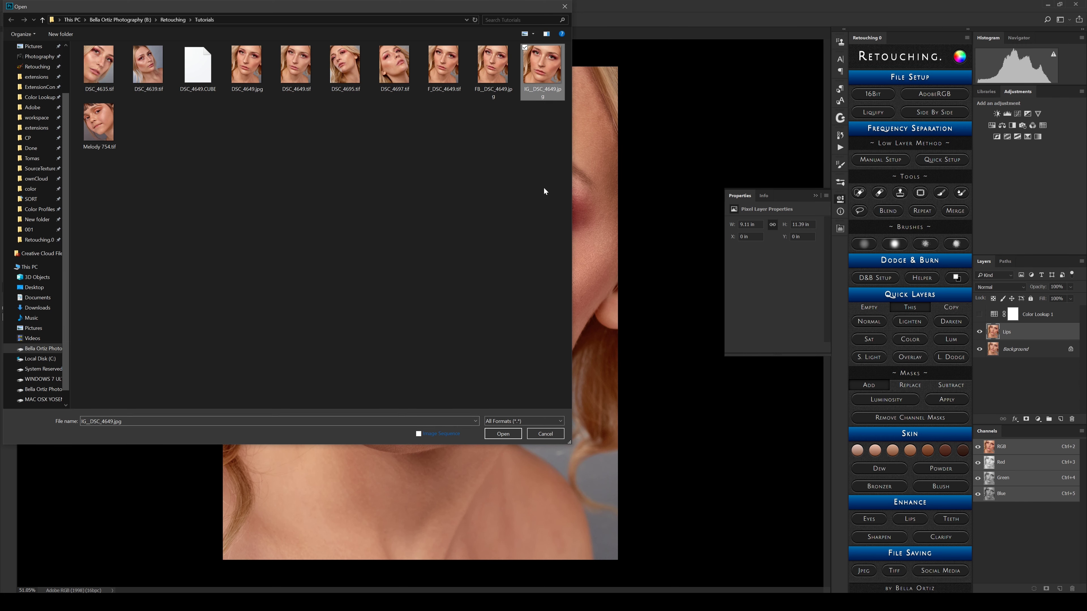
left_click(514, 434)
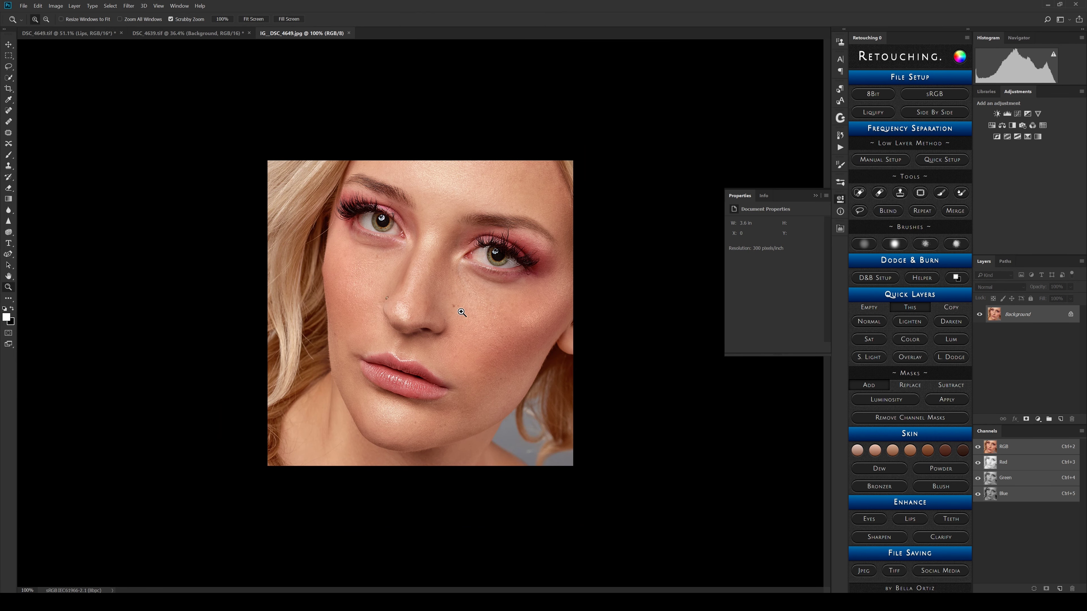
left_click_drag(431, 302, 459, 312)
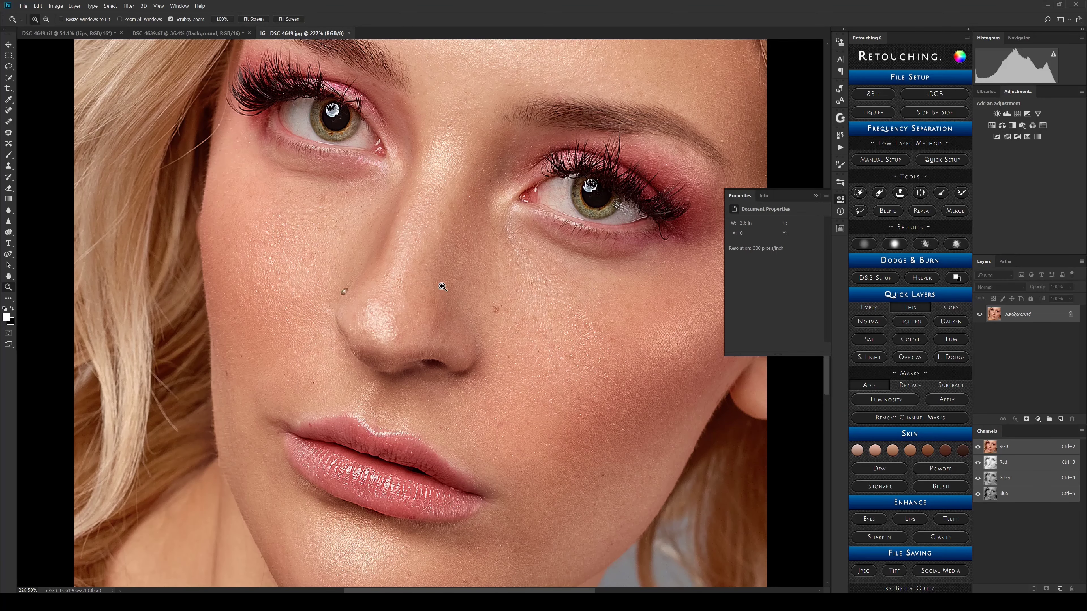
left_click_drag(483, 286, 393, 106)
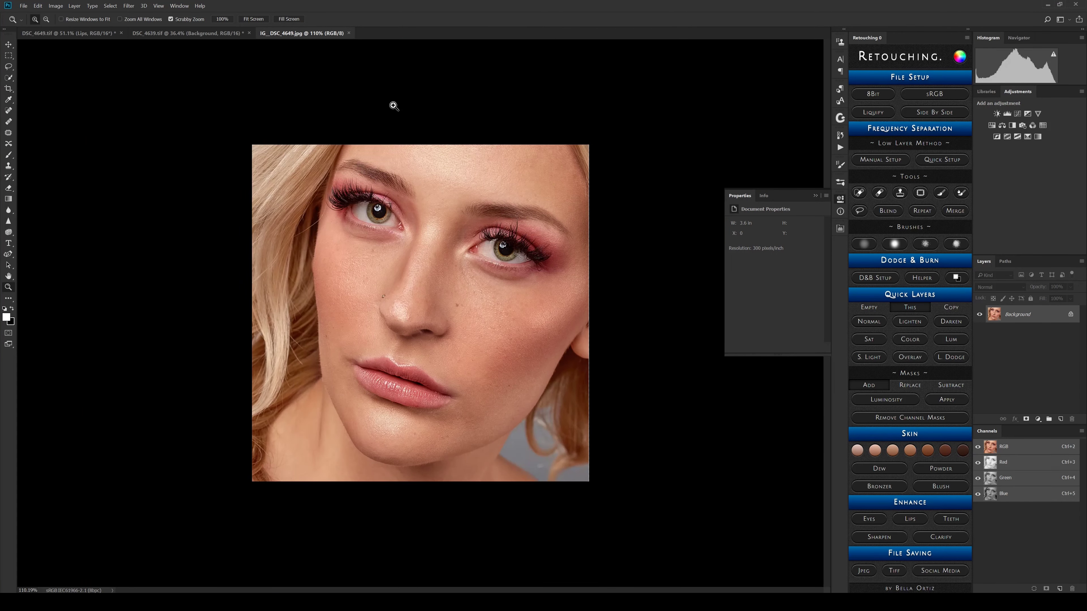
left_click(349, 33)
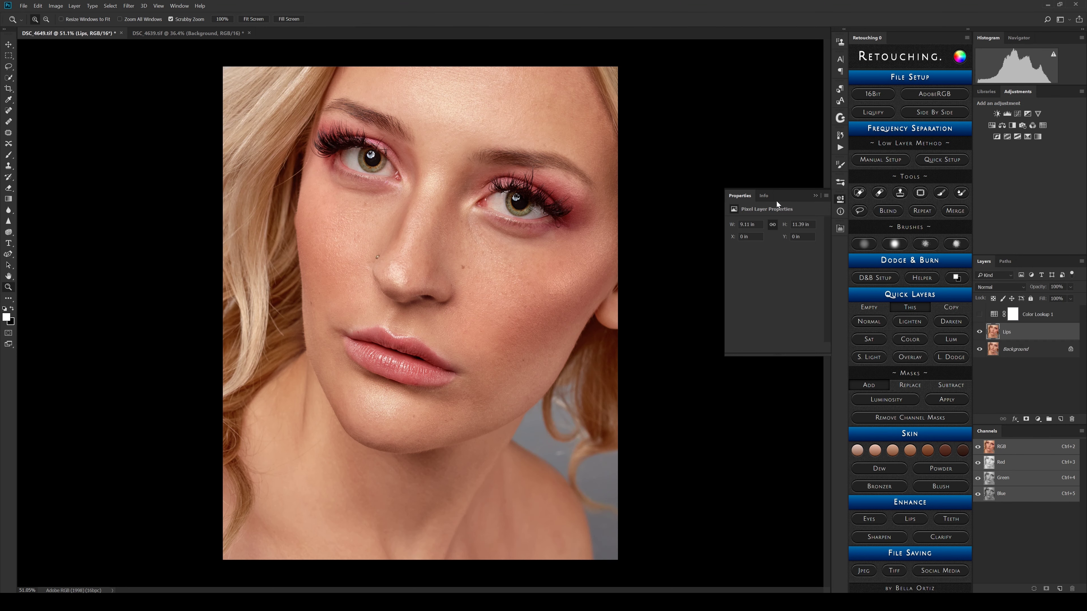
Step: Collapse the floating Properties panel, view the retouching panel author's Facebook page in the browser, and close the browser window
left_click(816, 195)
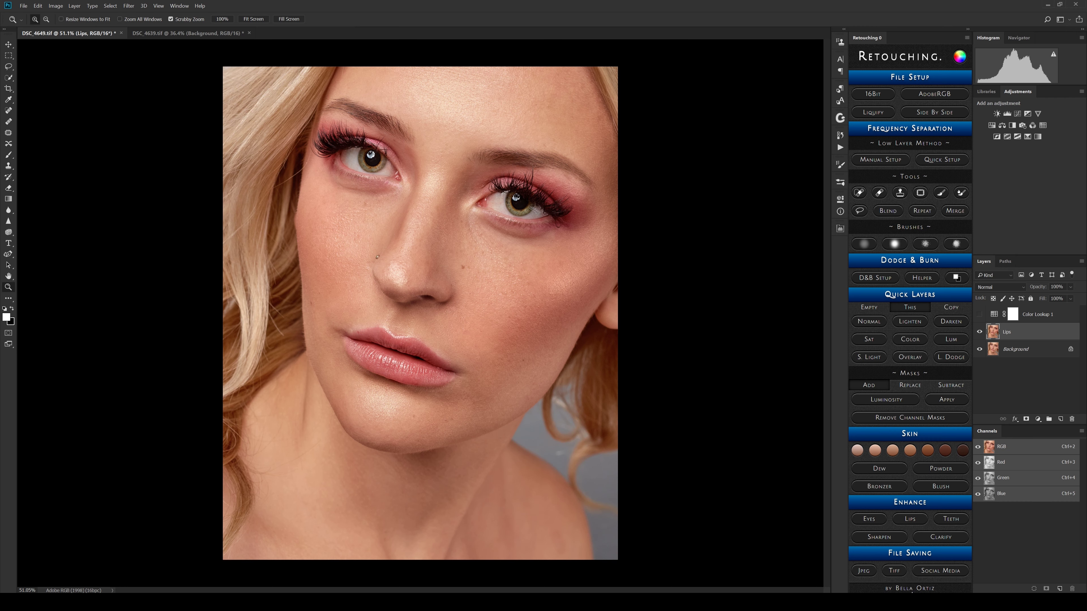
left_click(915, 590)
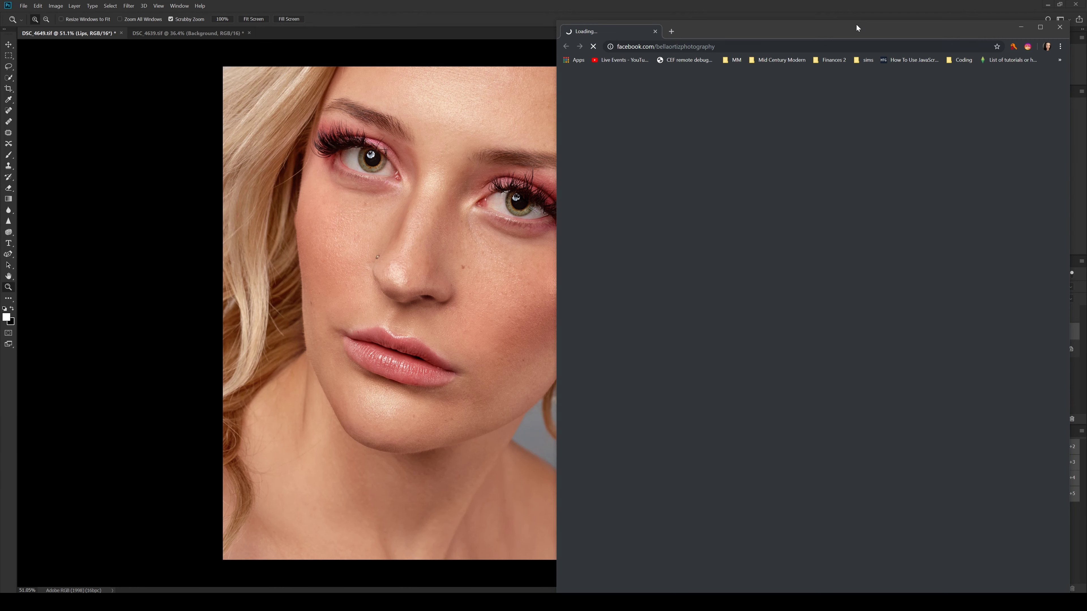
left_click_drag(856, 25, 789, 21)
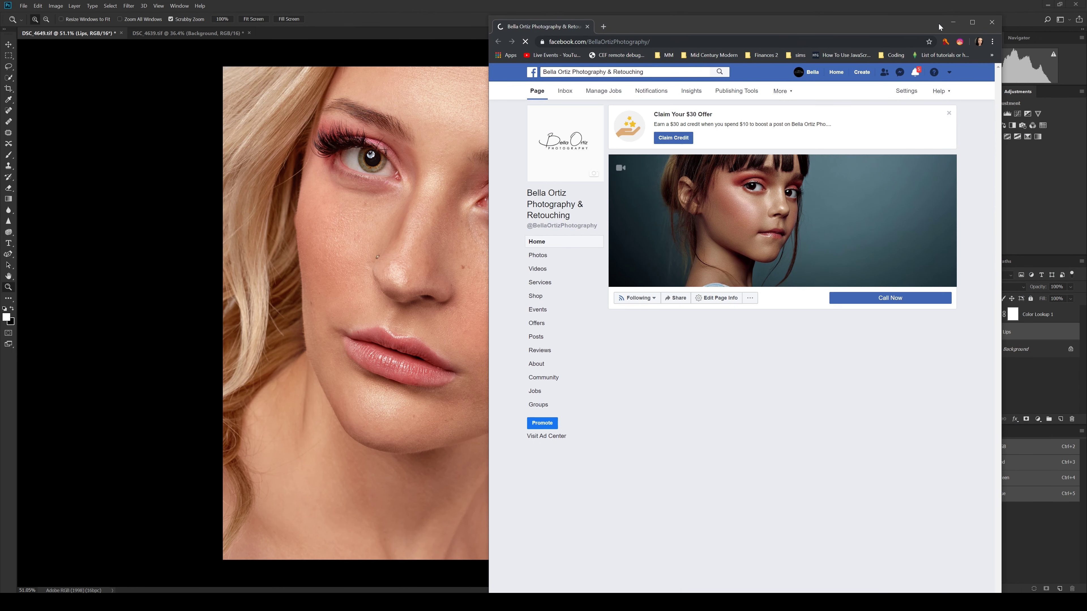
left_click_drag(908, 25, 916, 11)
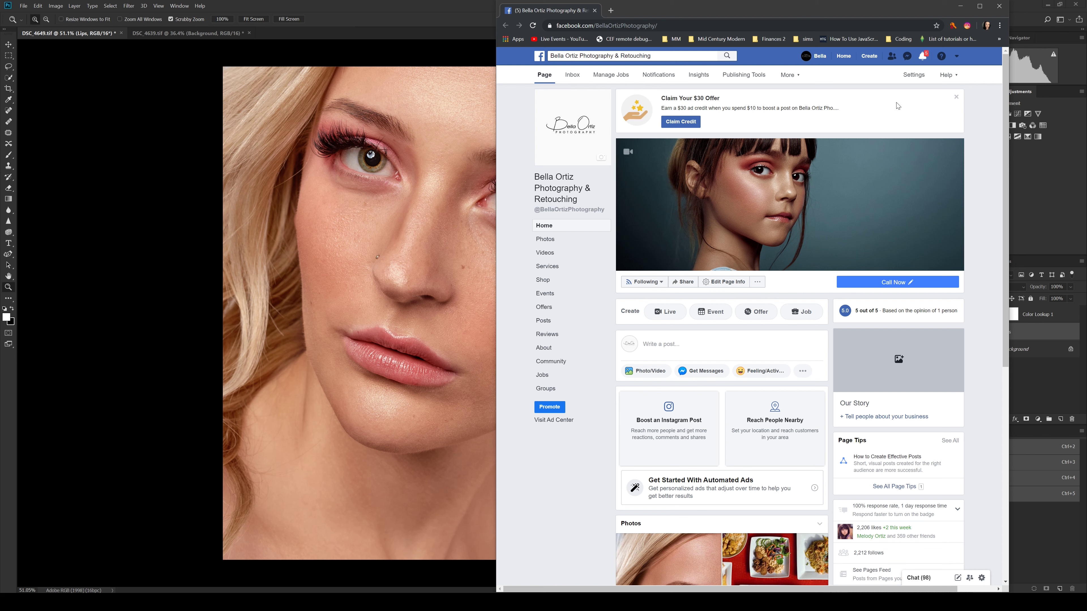
left_click(998, 12)
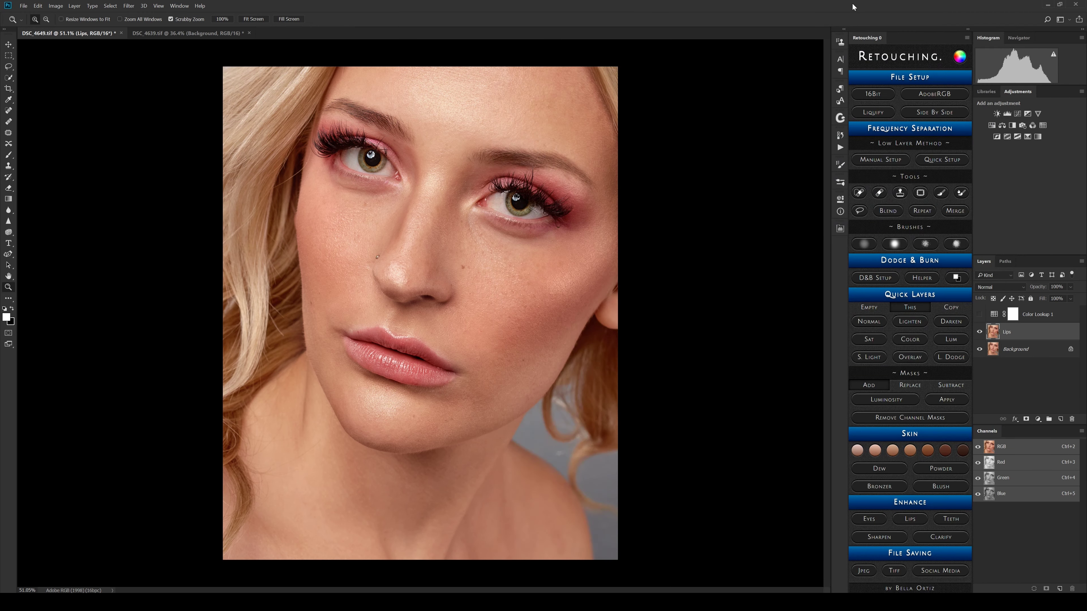